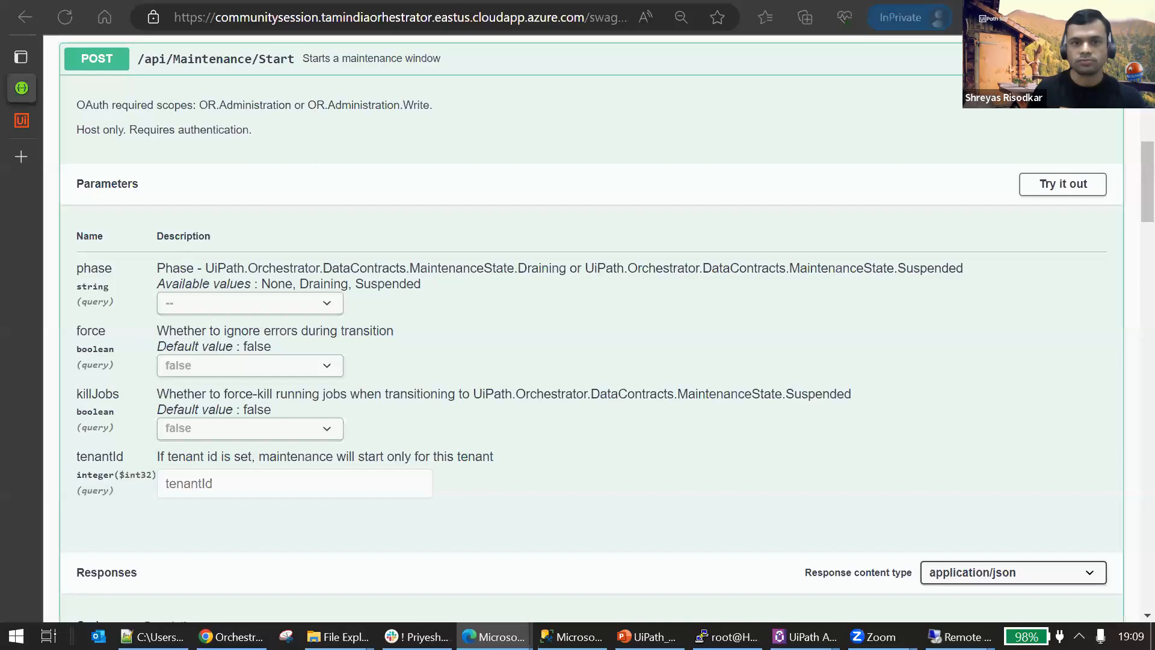
Show the UiPath Orchestrator login page and highlight the host name in its web address.
{"action": "left_click", "coordinate": [31, 123]}
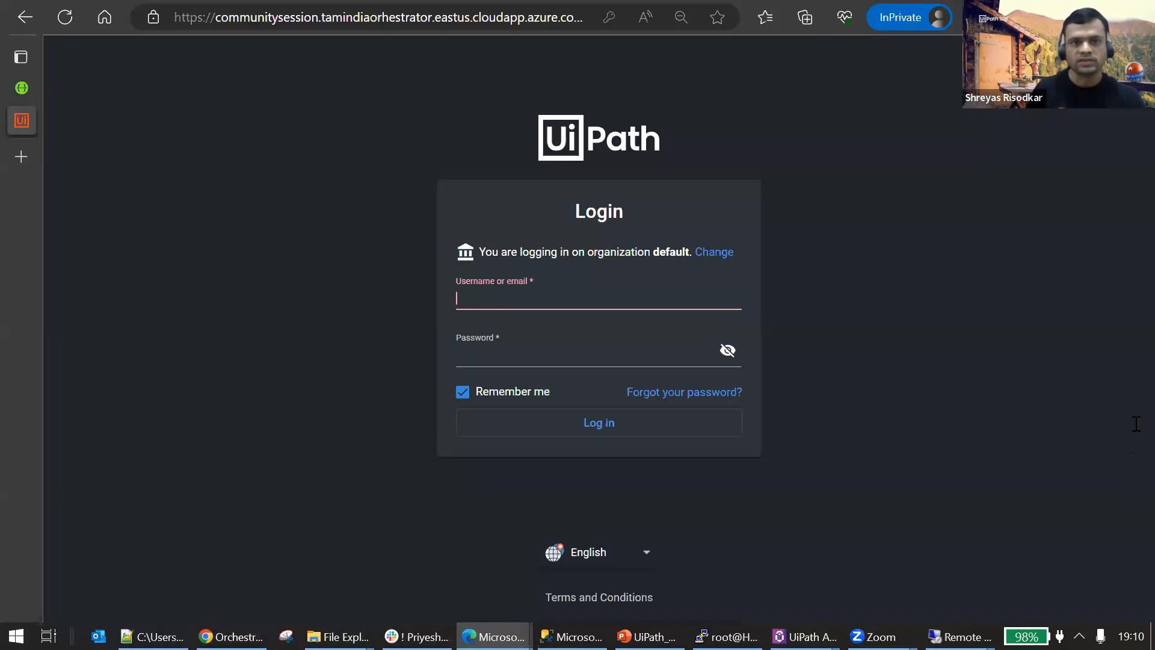
{"action": "left_click_drag", "start_coordinate": [178, 20], "coordinate": [503, 24]}
{"action": "left_click", "coordinate": [595, 301]}
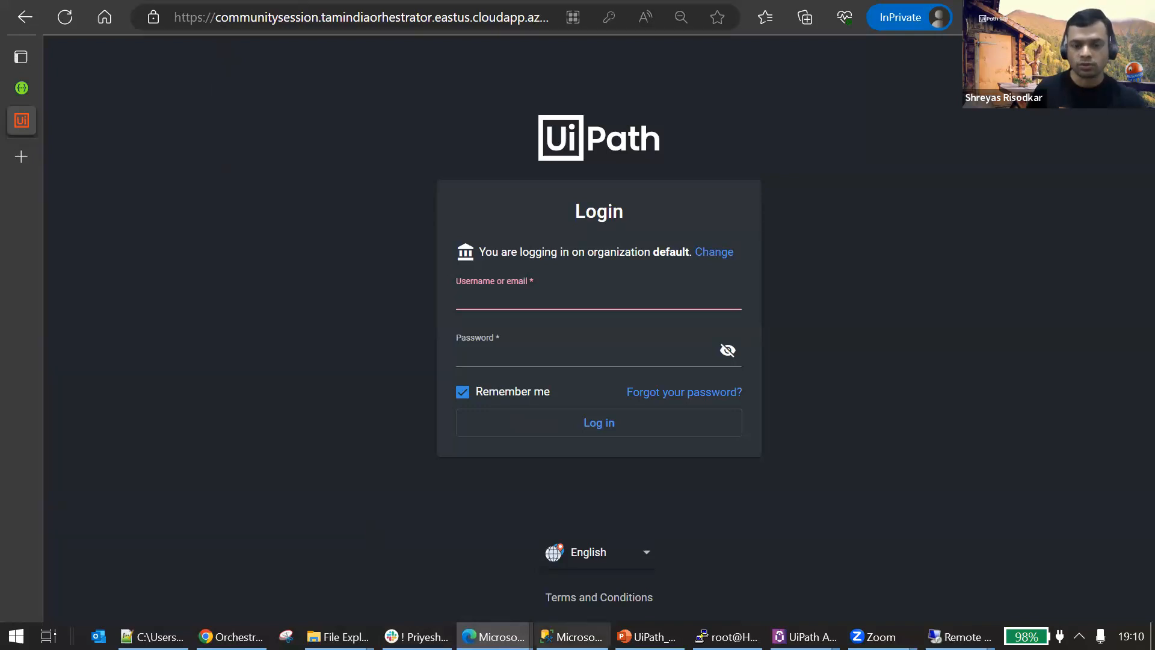
Switch to the Azure portal home page in the other Edge window and open the TAMIndia-HA-LB load balancer.
{"action": "left_click", "coordinate": [648, 636]}
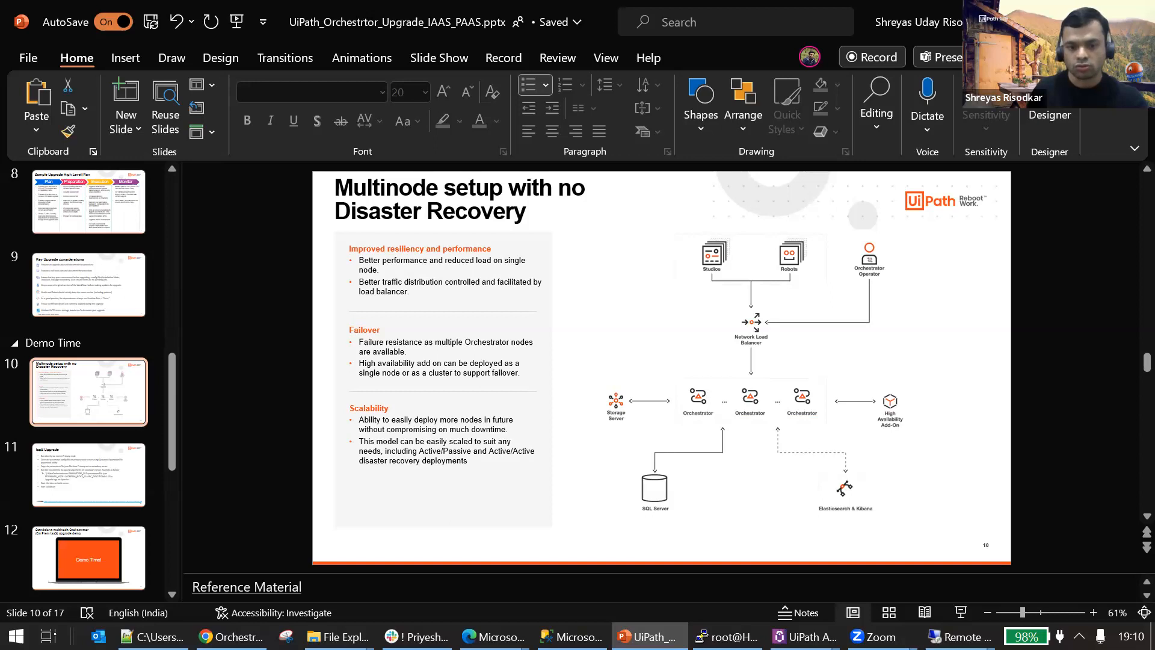
{"action": "left_click", "coordinate": [494, 637]}
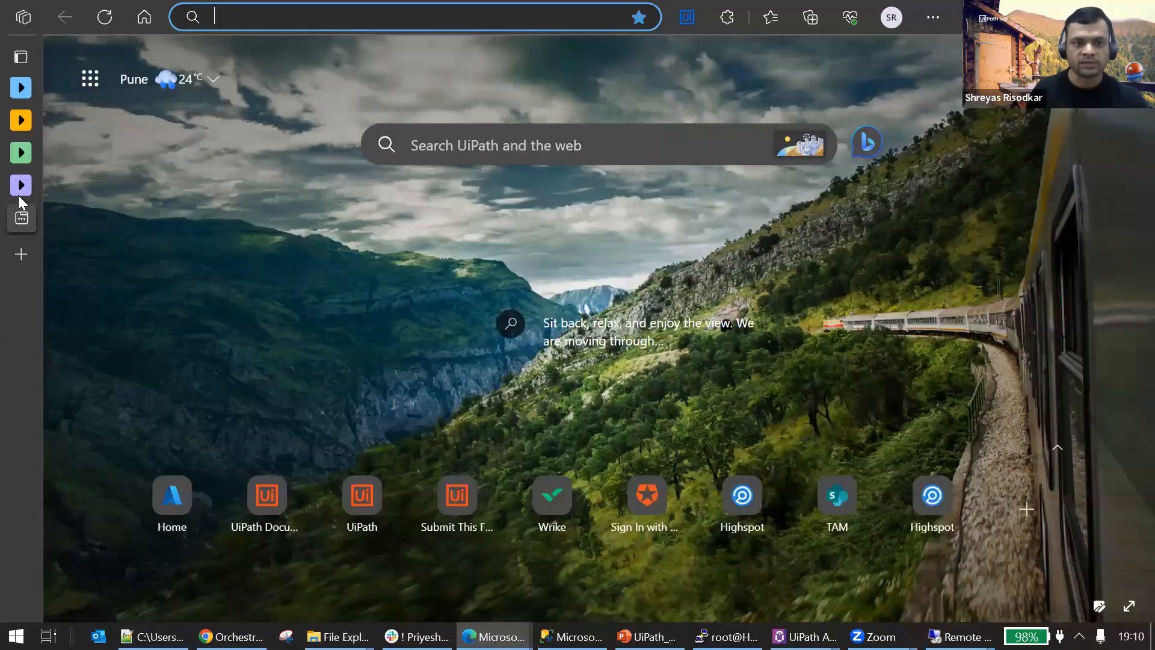
{"action": "left_click", "coordinate": [18, 195]}
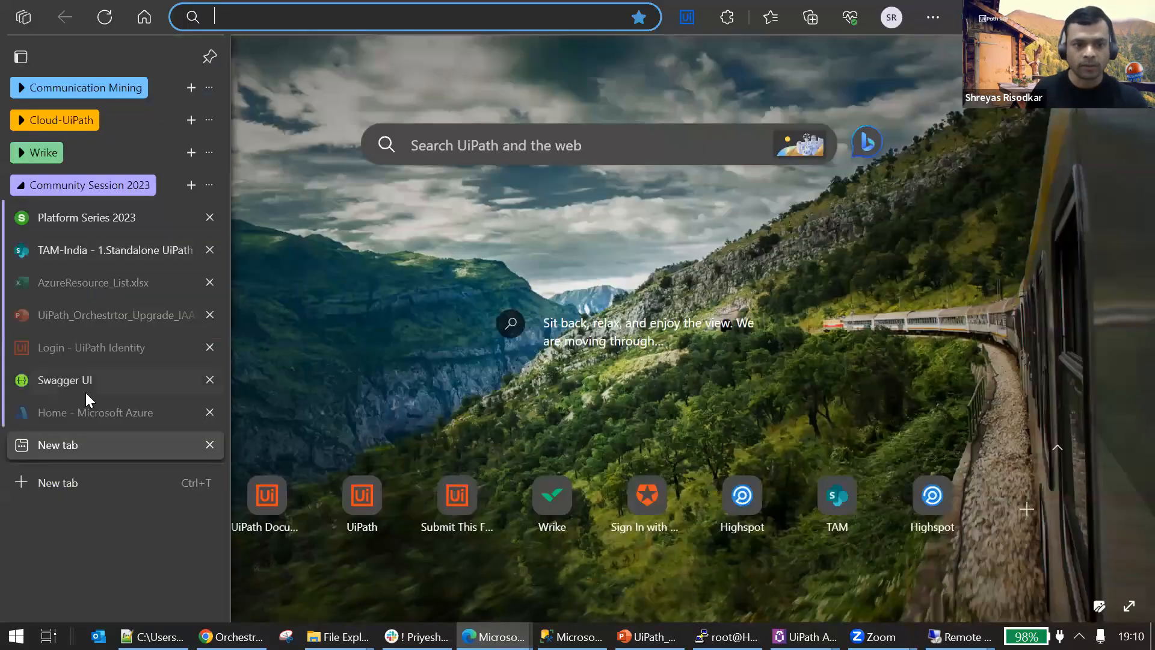
{"action": "left_click", "coordinate": [86, 414]}
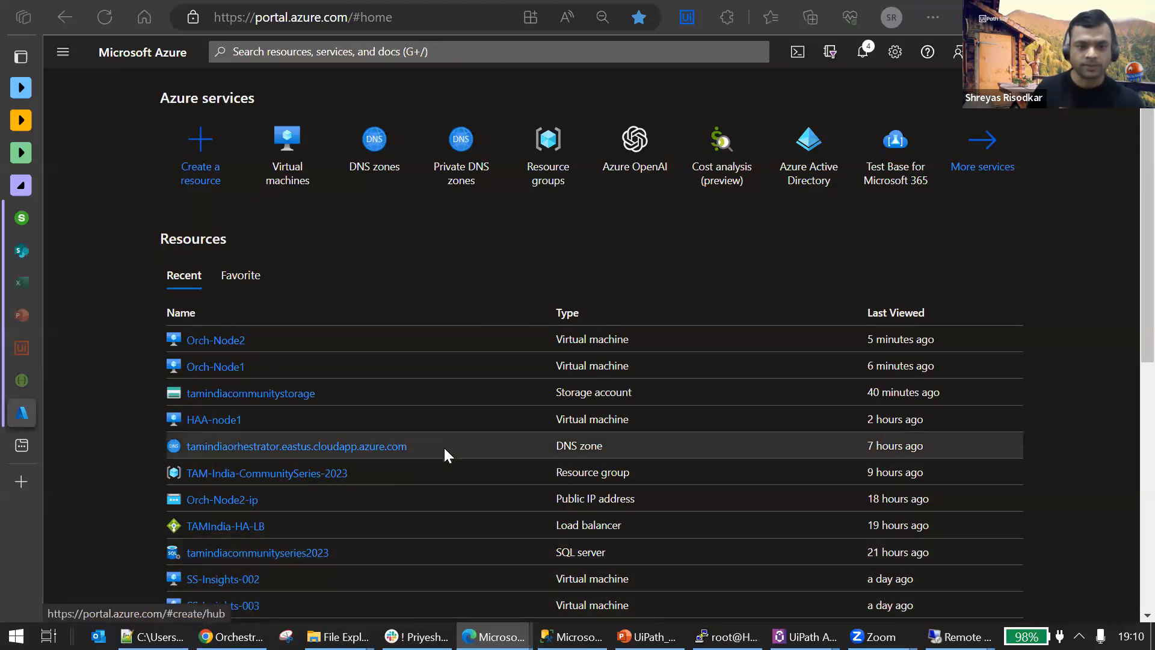
{"action": "scroll", "coordinate": [446, 454], "scroll_direction": "down", "scroll_amount": 1}
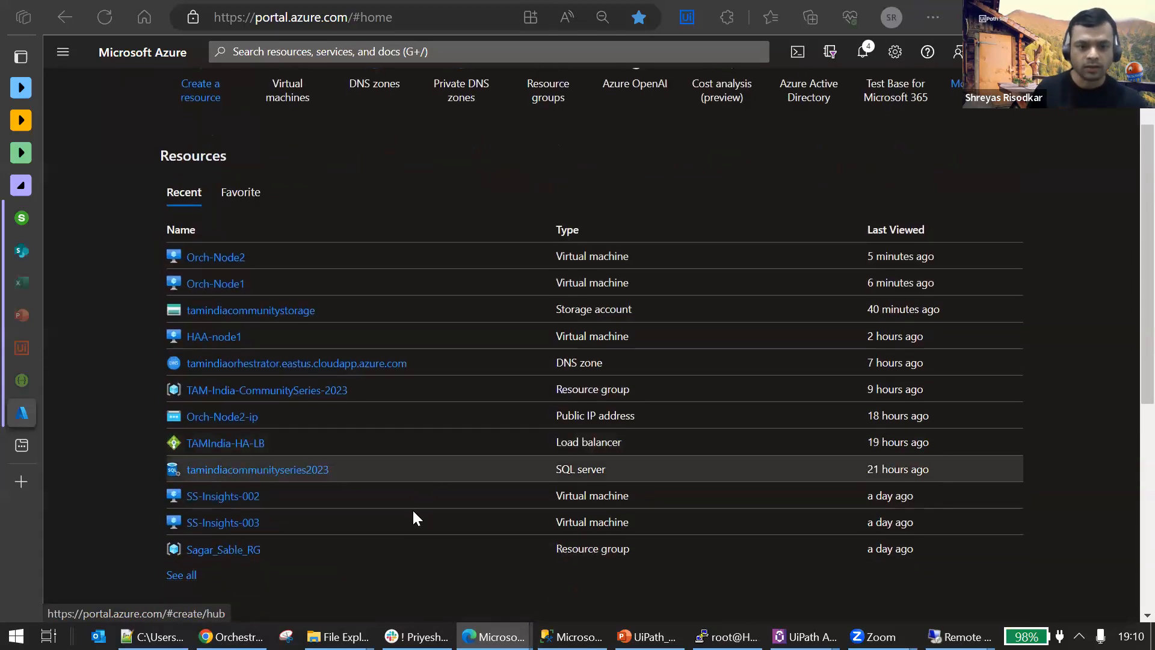
{"action": "left_click", "coordinate": [227, 448]}
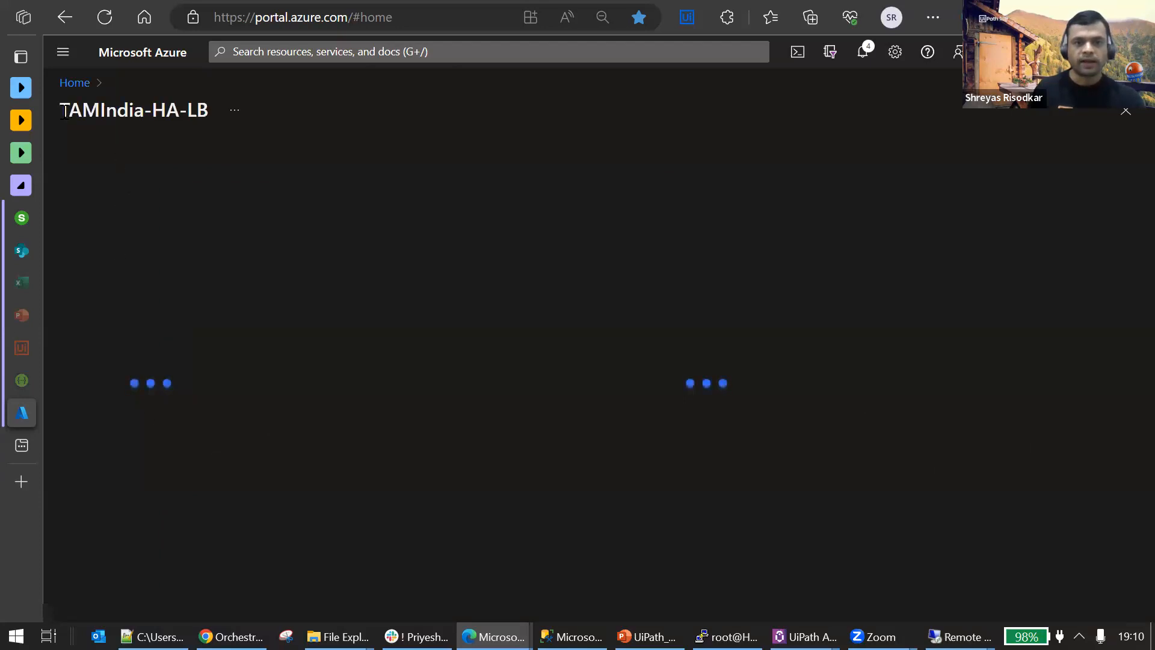
Highlight the load balancer's name and refresh its resource menu.
{"action": "left_click_drag", "start_coordinate": [62, 110], "coordinate": [211, 135]}
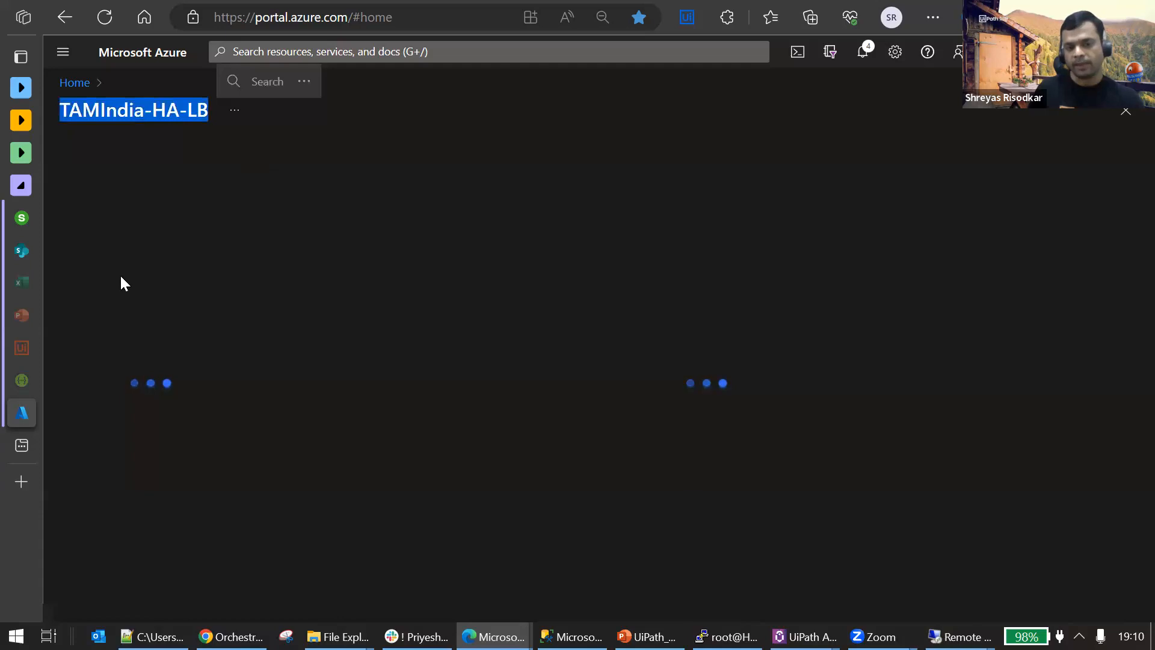
{"action": "mouse_move", "coordinate": [31, 346]}
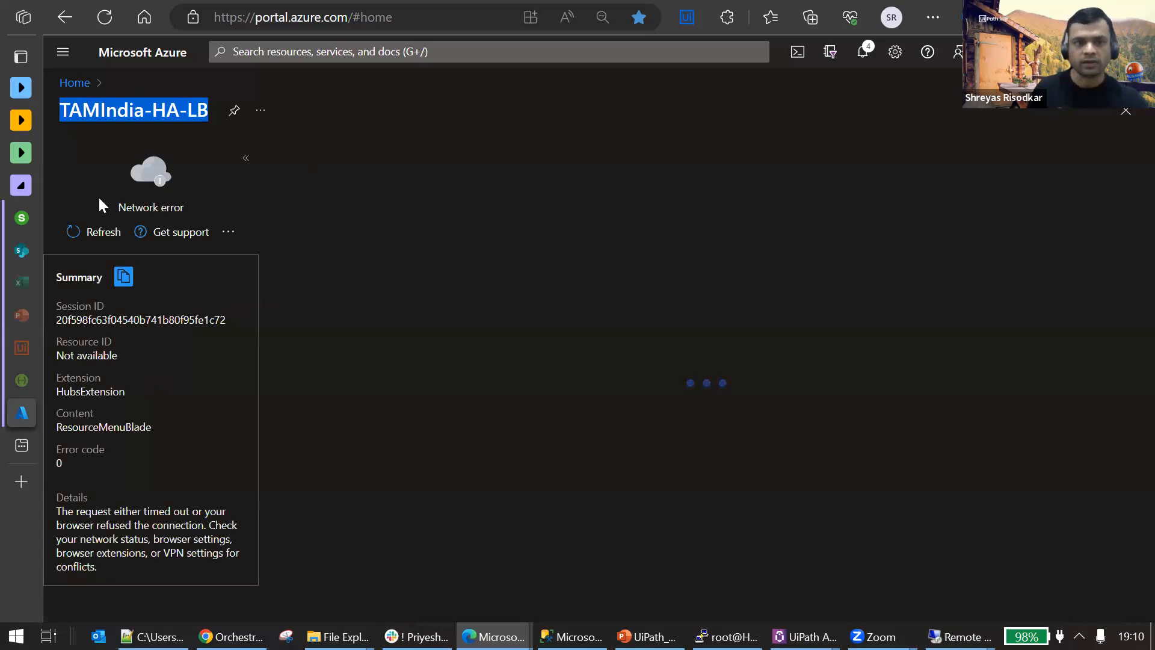
{"action": "left_click", "coordinate": [92, 233]}
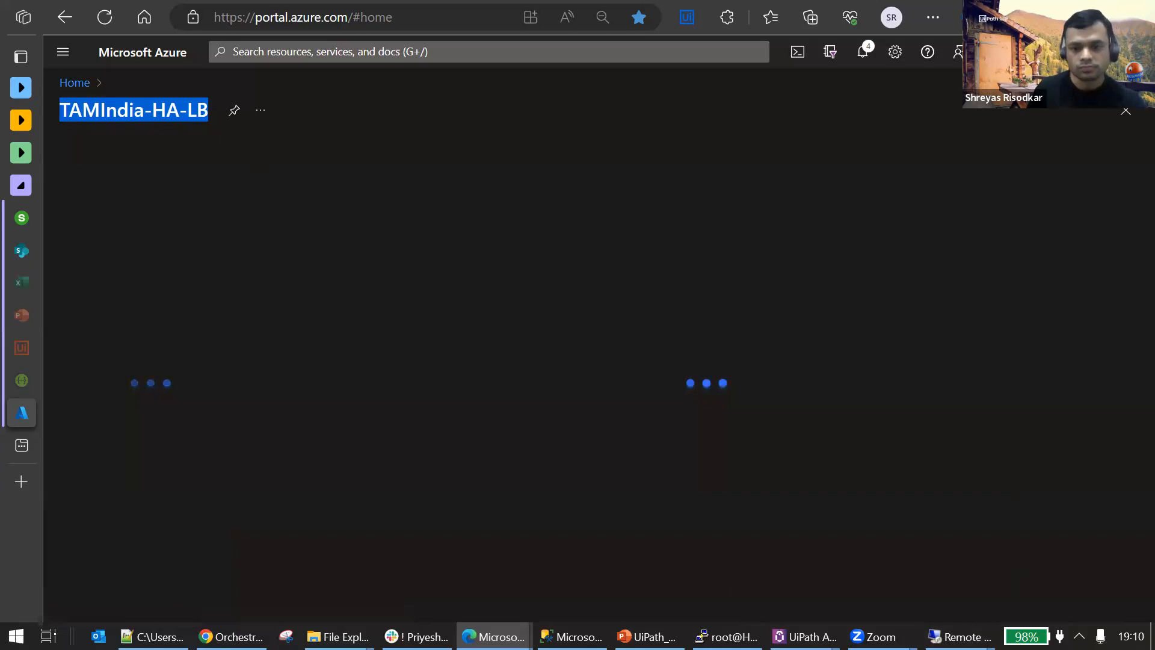
{"action": "left_click", "coordinate": [97, 98]}
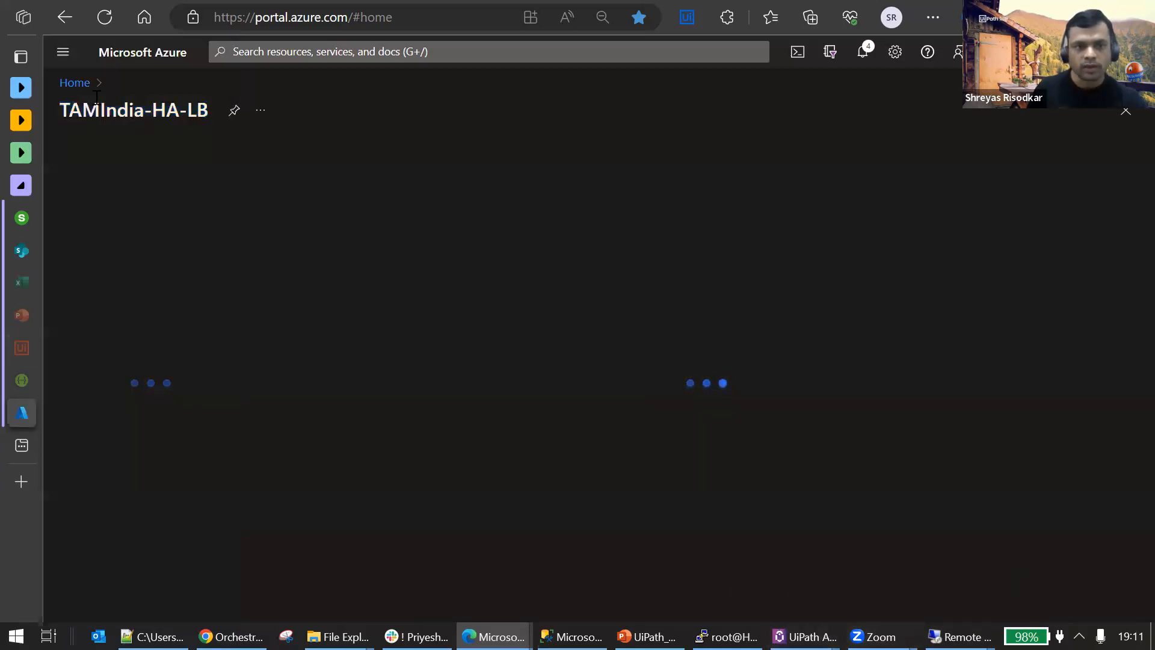
Load portal.azure.com in the empty browser tab as a second Azure portal session.
{"action": "left_click", "coordinate": [30, 449]}
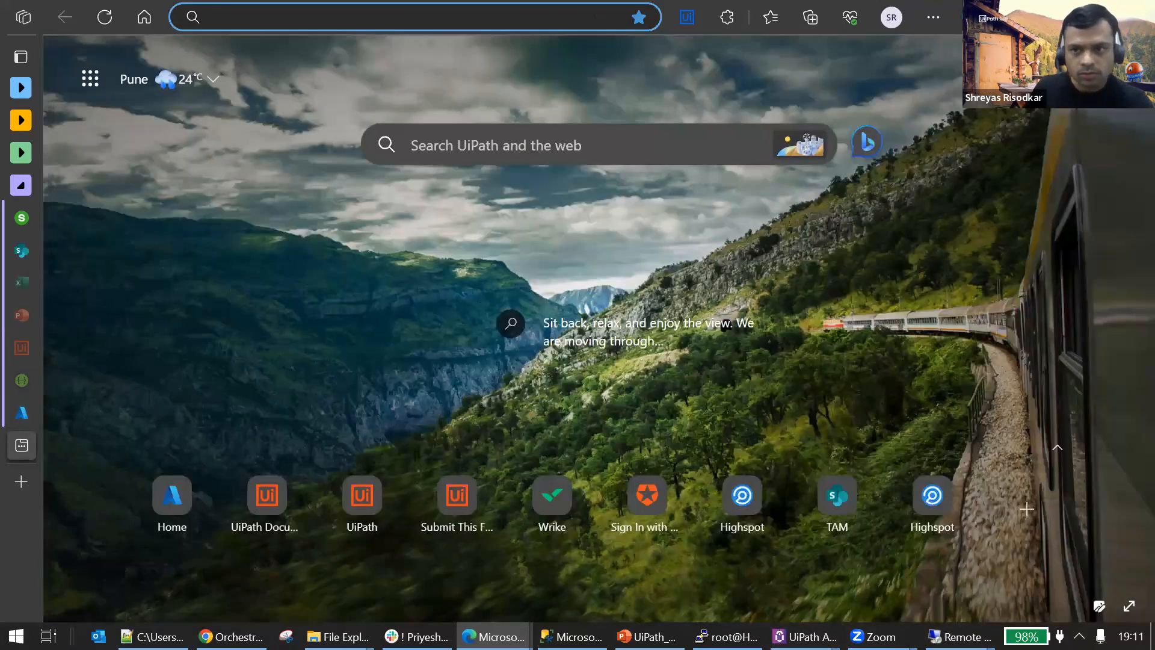
{"action": "left_click", "coordinate": [464, 13]}
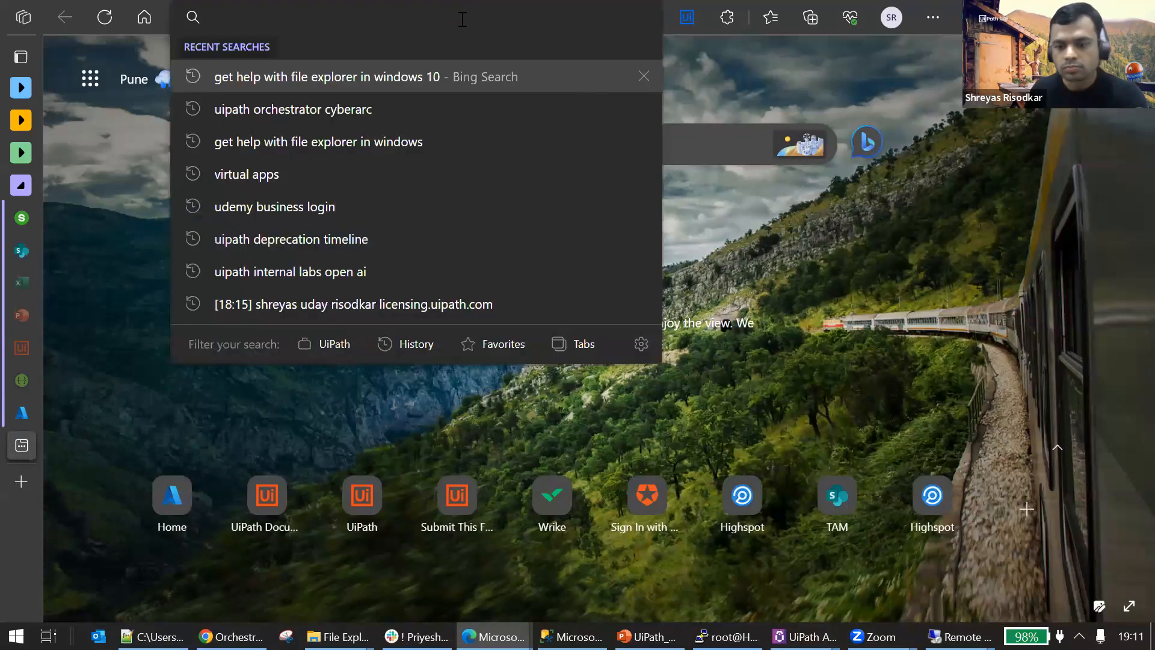
{"action": "type", "text": "portal.azure.com"}
{"action": "key", "text": "Return"}
{"action": "mouse_move", "coordinate": [3, 457]}
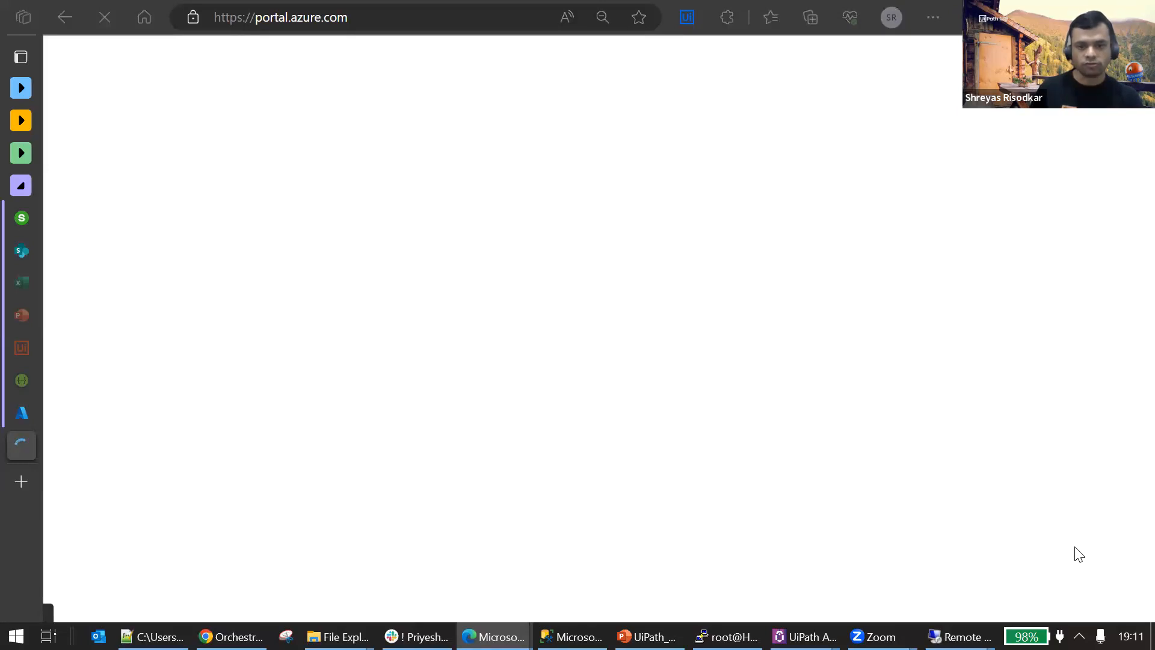
Return to the TAMIndia-HA-LB load balancer and examine its overview details.
{"action": "left_click", "coordinate": [34, 405]}
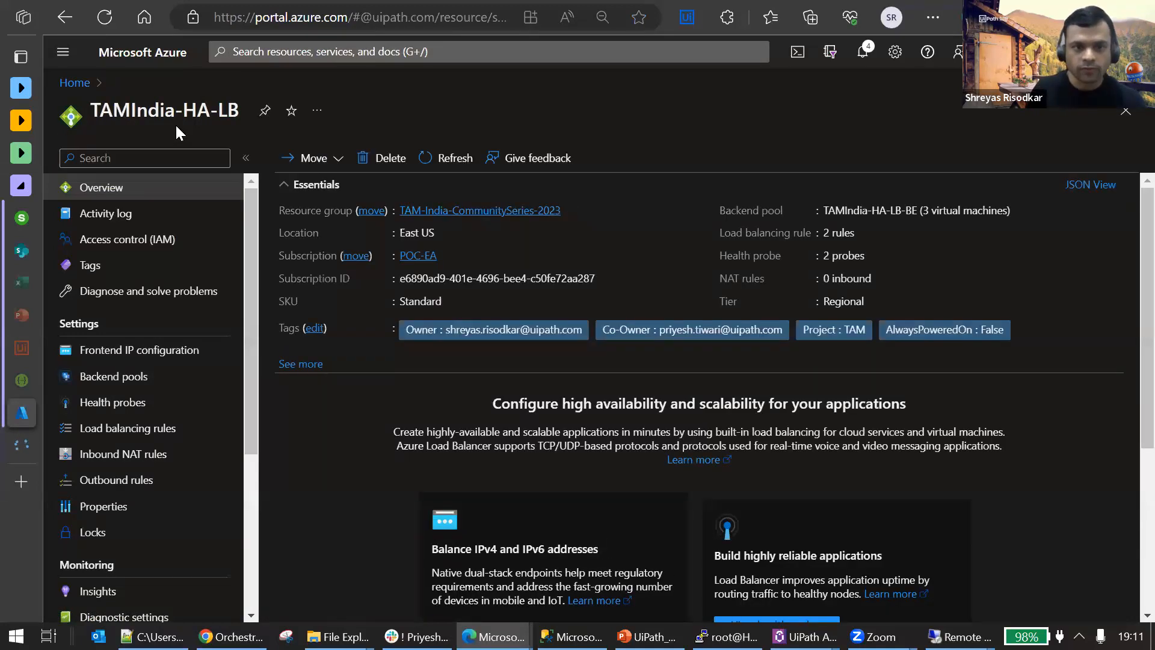
{"action": "left_click_drag", "start_coordinate": [236, 113], "coordinate": [87, 113]}
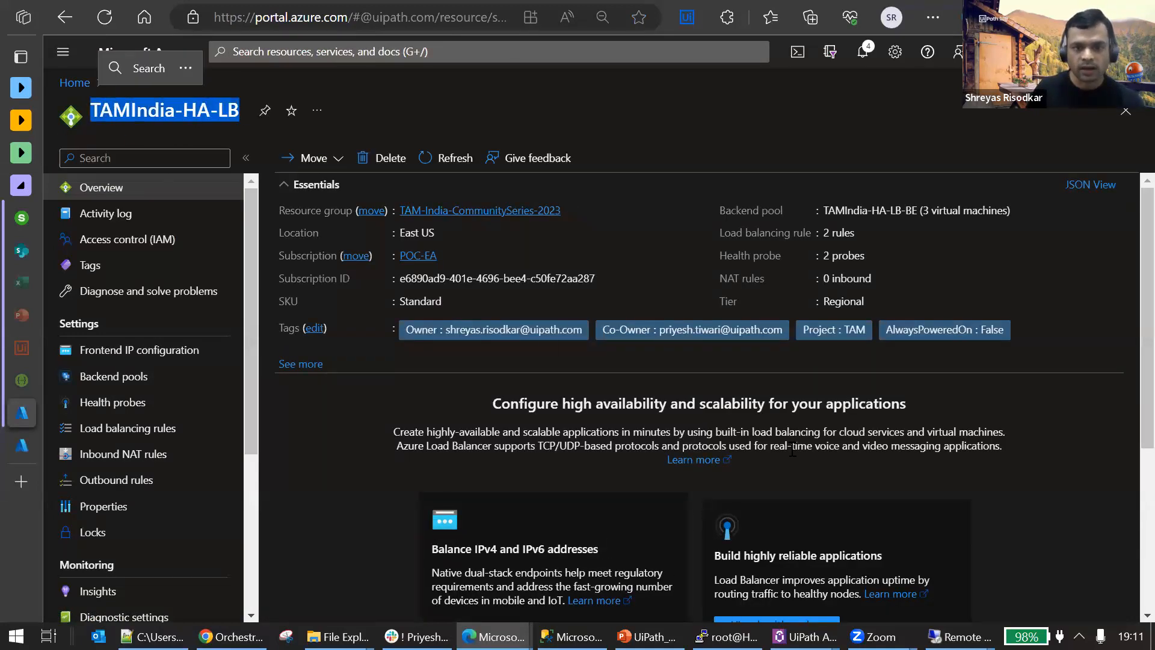
{"action": "scroll", "coordinate": [727, 359], "scroll_direction": "down", "scroll_amount": 1}
{"action": "scroll", "coordinate": [728, 359], "scroll_direction": "up", "scroll_amount": 1}
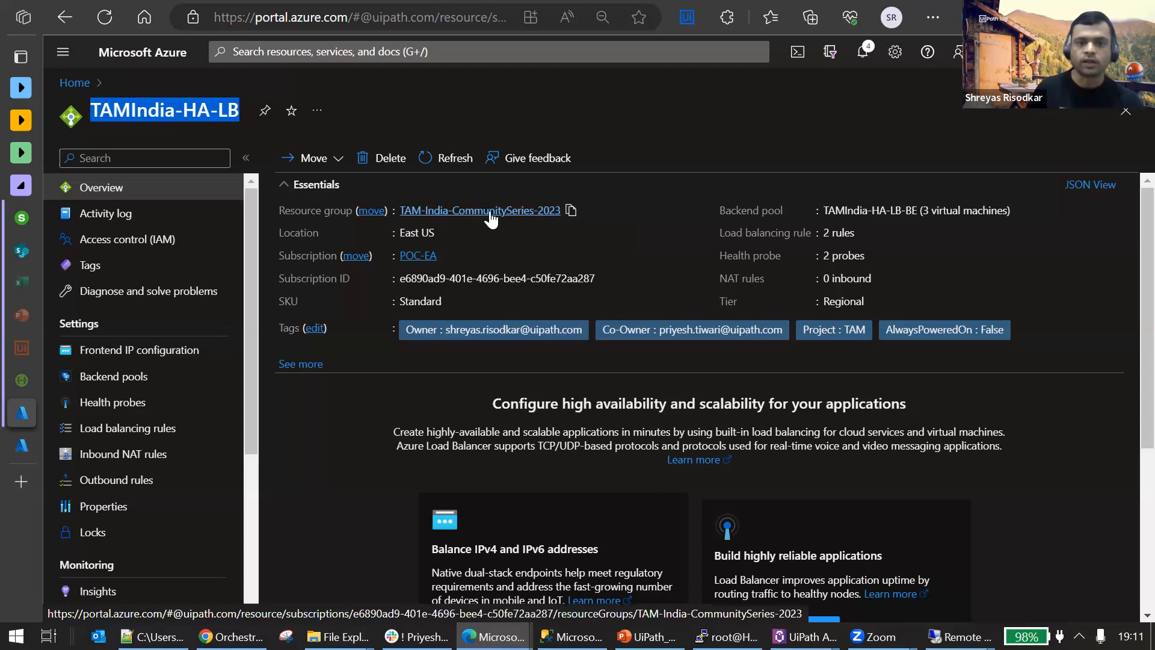
Open the load balancer's backend pools and highlight the Orch-Node2 resource name and its network interface.
{"action": "left_click", "coordinate": [123, 373]}
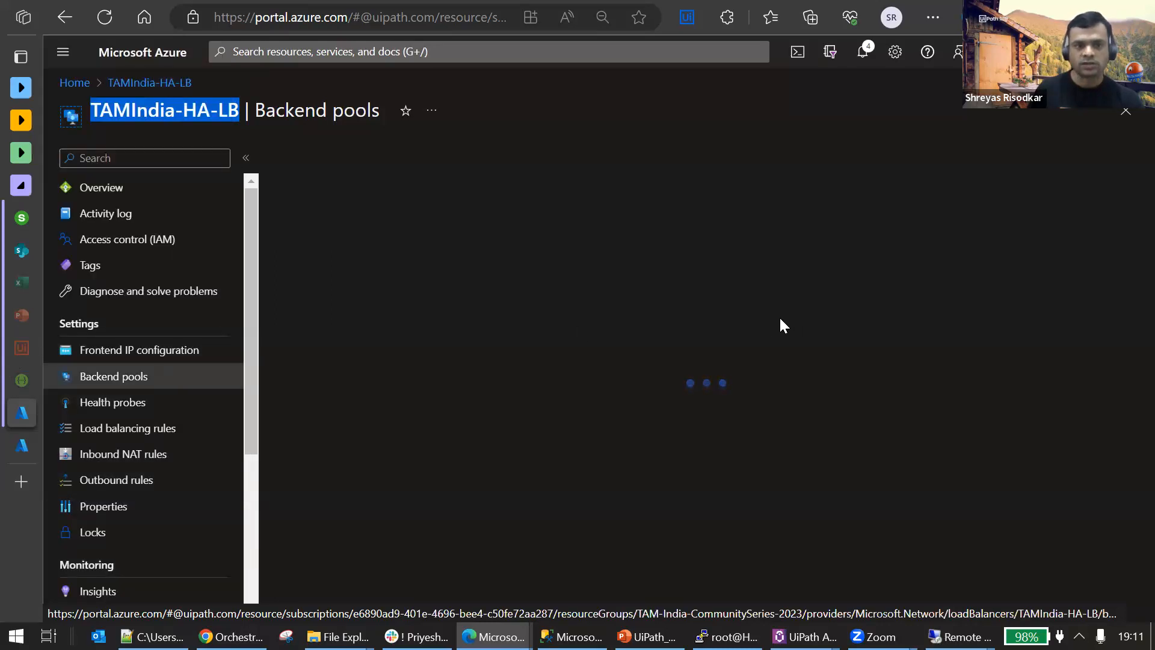
{"action": "left_click", "coordinate": [22, 448]}
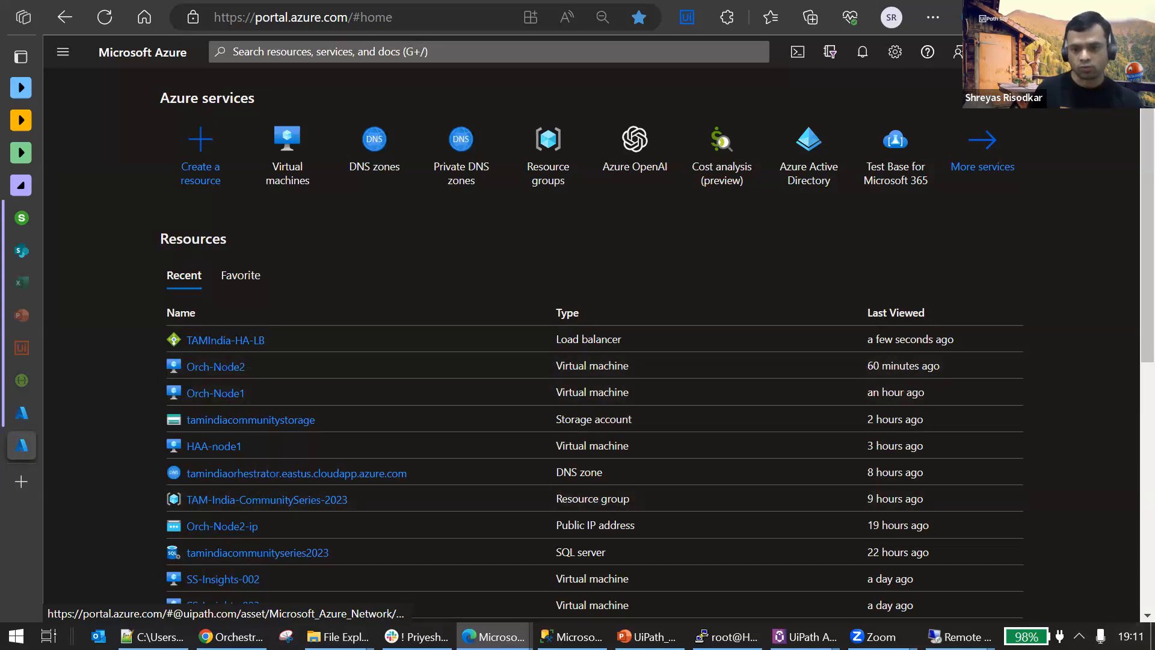
{"action": "left_click", "coordinate": [956, 637]}
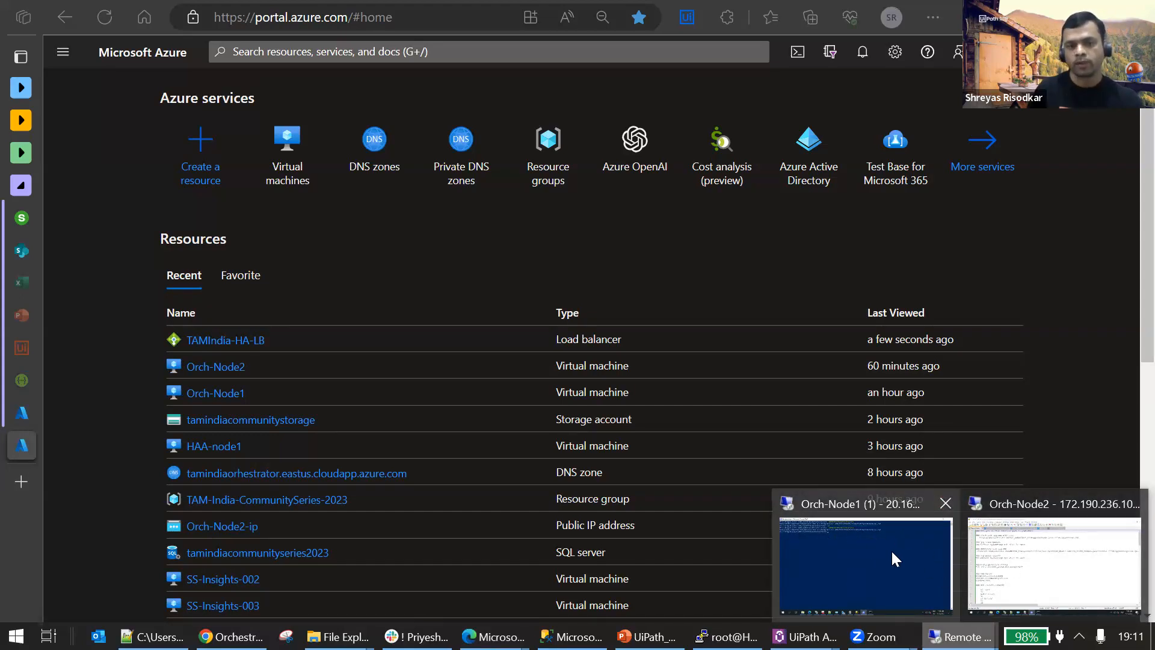
{"action": "left_click", "coordinate": [33, 413]}
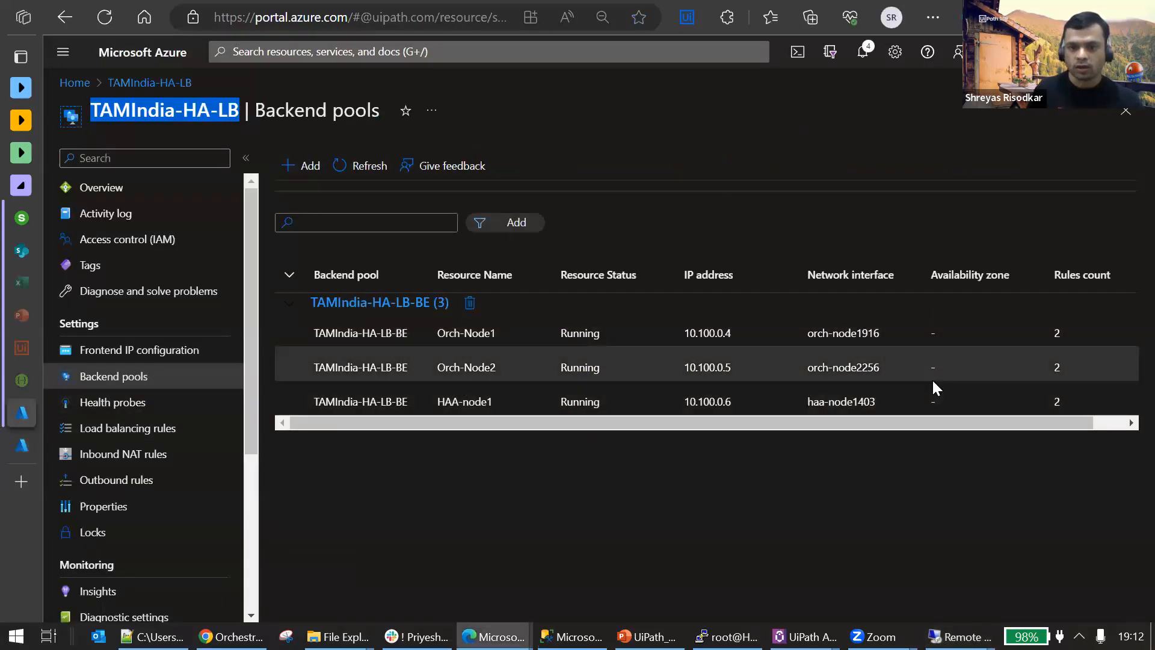
{"action": "triple_click", "coordinate": [870, 368]}
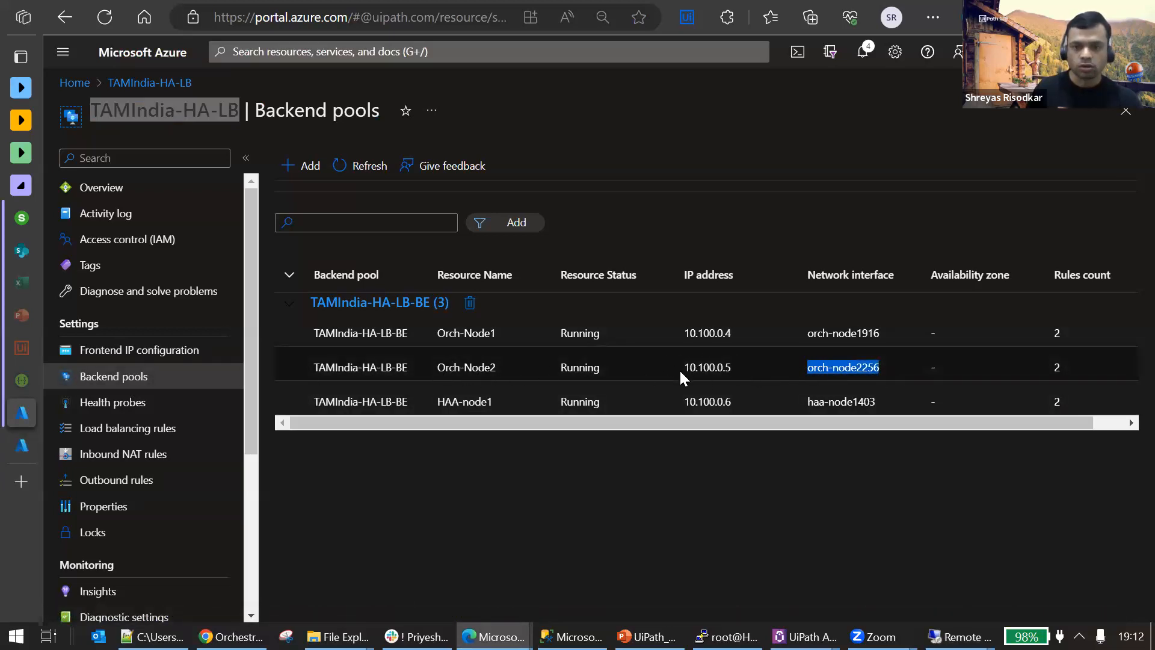
{"action": "left_click_drag", "start_coordinate": [486, 367], "coordinate": [437, 366]}
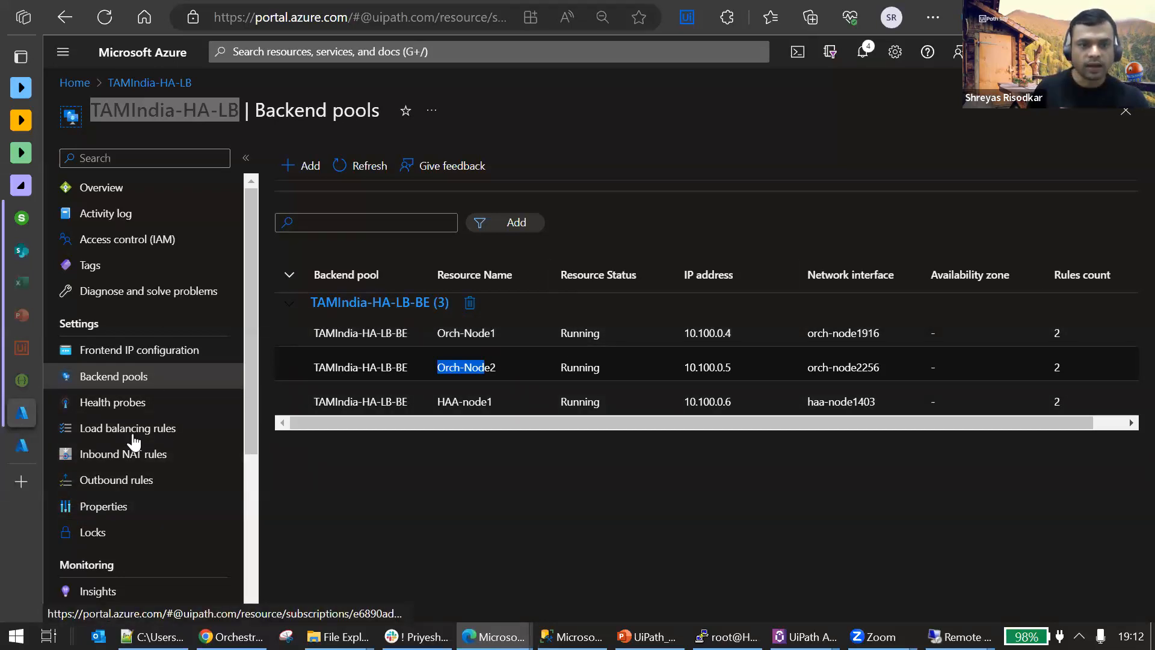
In the second Azure portal tab, open the tamindiacommunitystorage storage account and list its containers.
{"action": "left_click", "coordinate": [12, 453]}
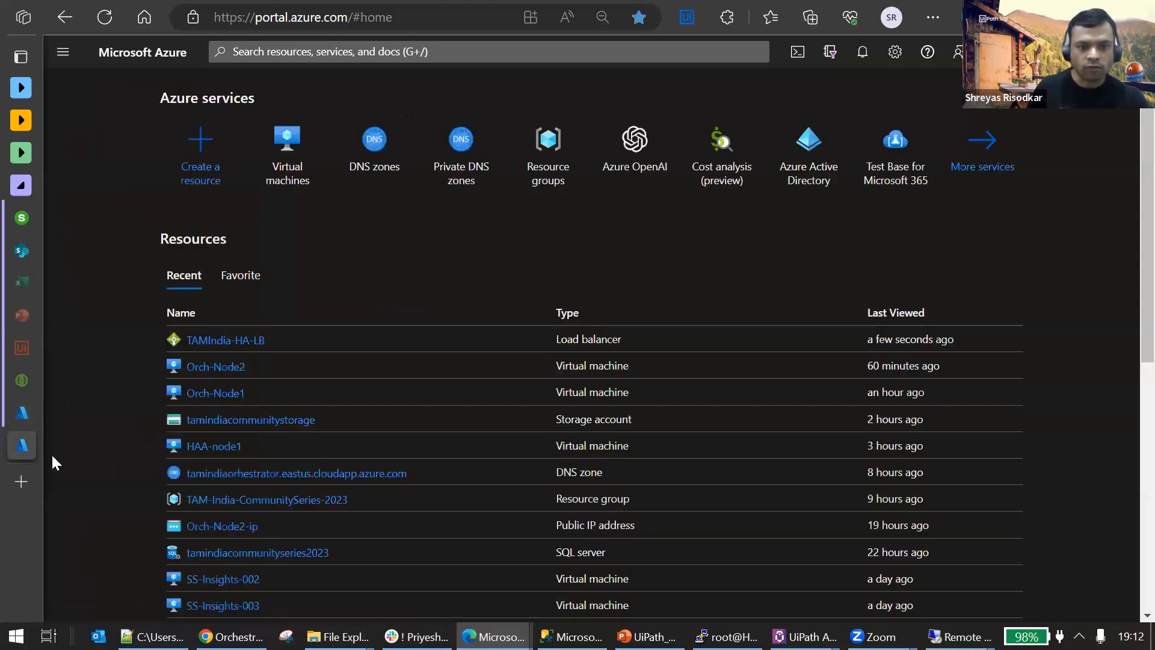
{"action": "left_click", "coordinate": [274, 421]}
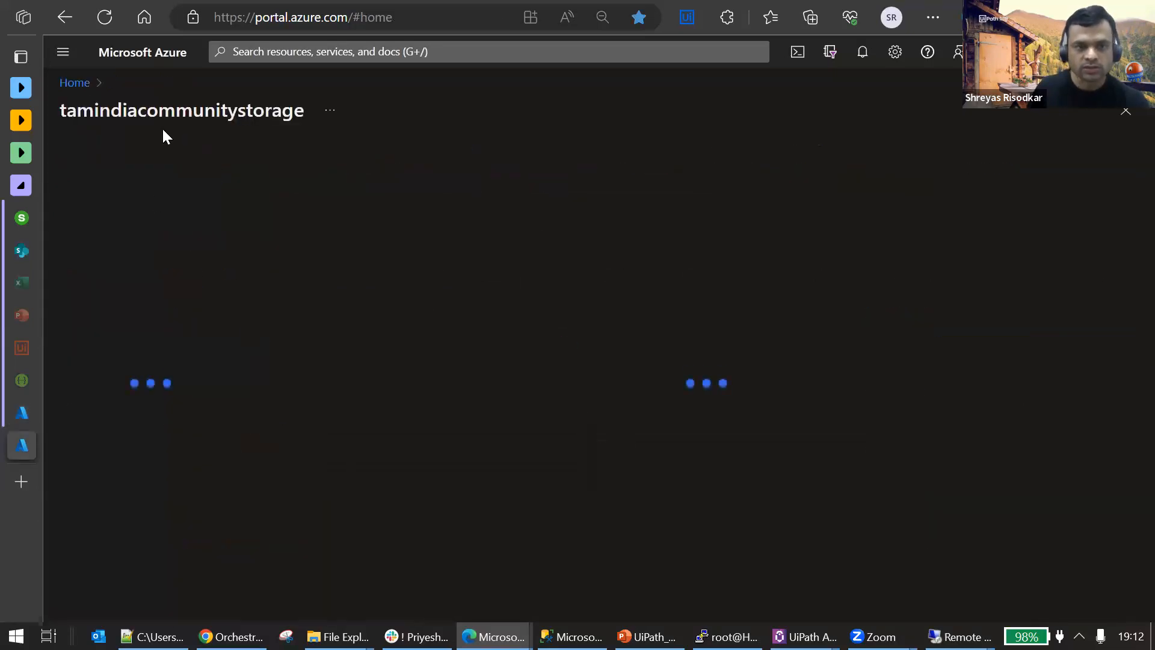
{"action": "double_click", "coordinate": [143, 117]}
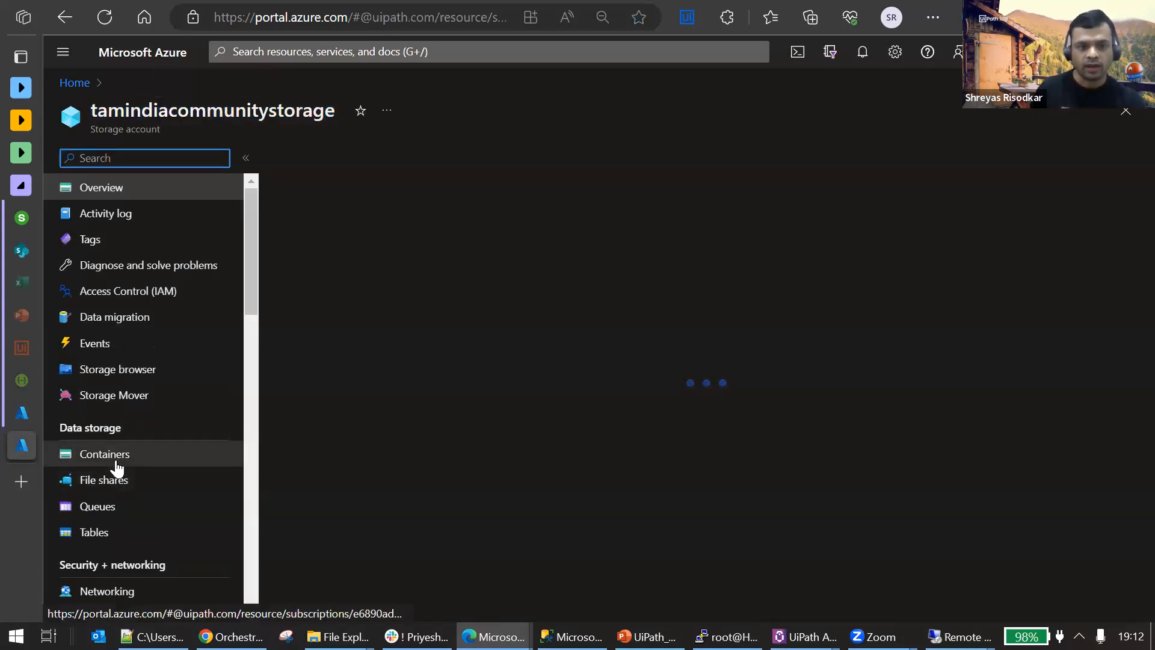
{"action": "left_click", "coordinate": [116, 463]}
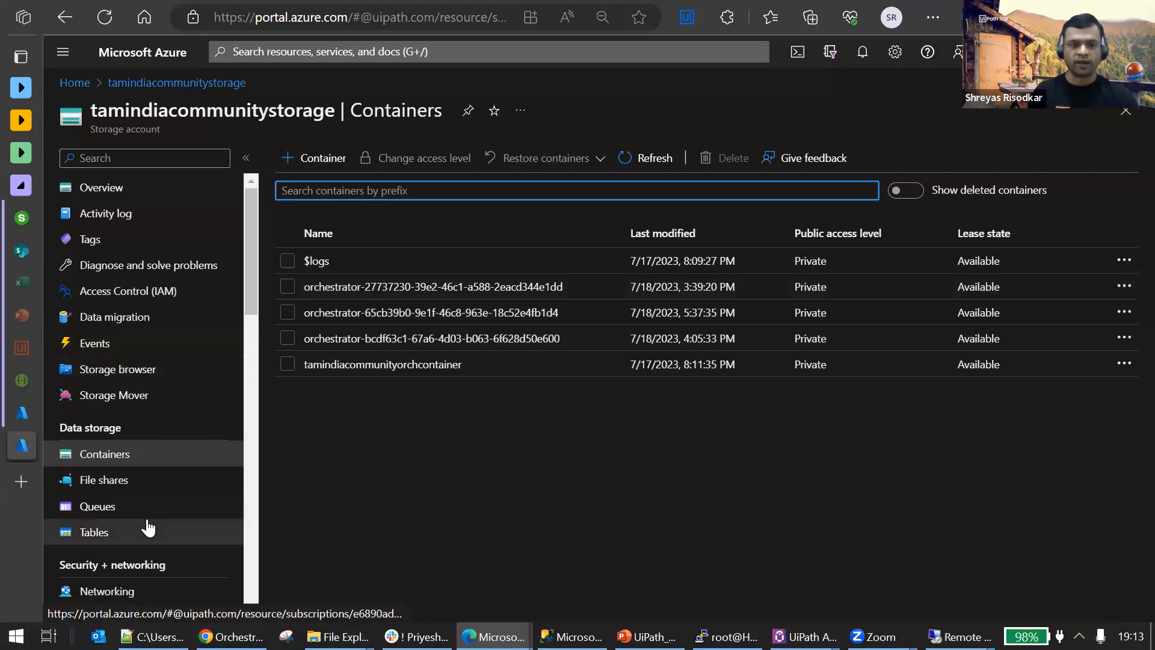
Open the storage account's access keys, reveal the key and connection string of key1, and copy the connection string.
{"action": "scroll", "coordinate": [144, 523], "scroll_direction": "down", "scroll_amount": 1}
{"action": "scroll", "coordinate": [114, 475], "scroll_direction": "down", "scroll_amount": 2}
{"action": "left_click", "coordinate": [117, 451]}
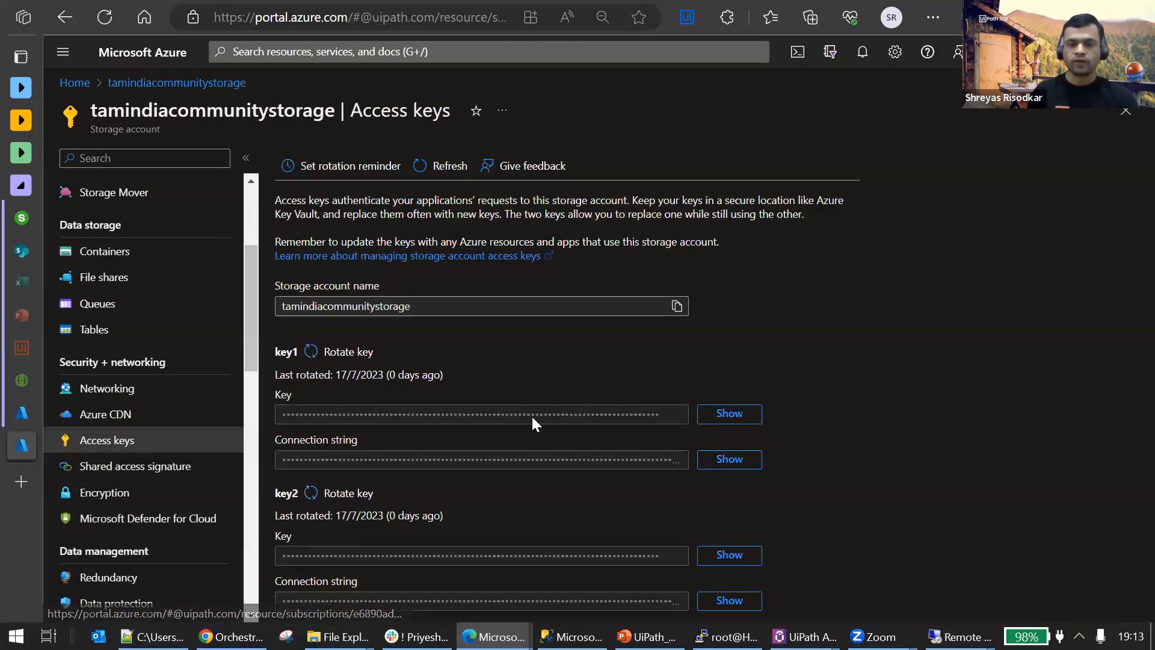
{"action": "left_click", "coordinate": [718, 421]}
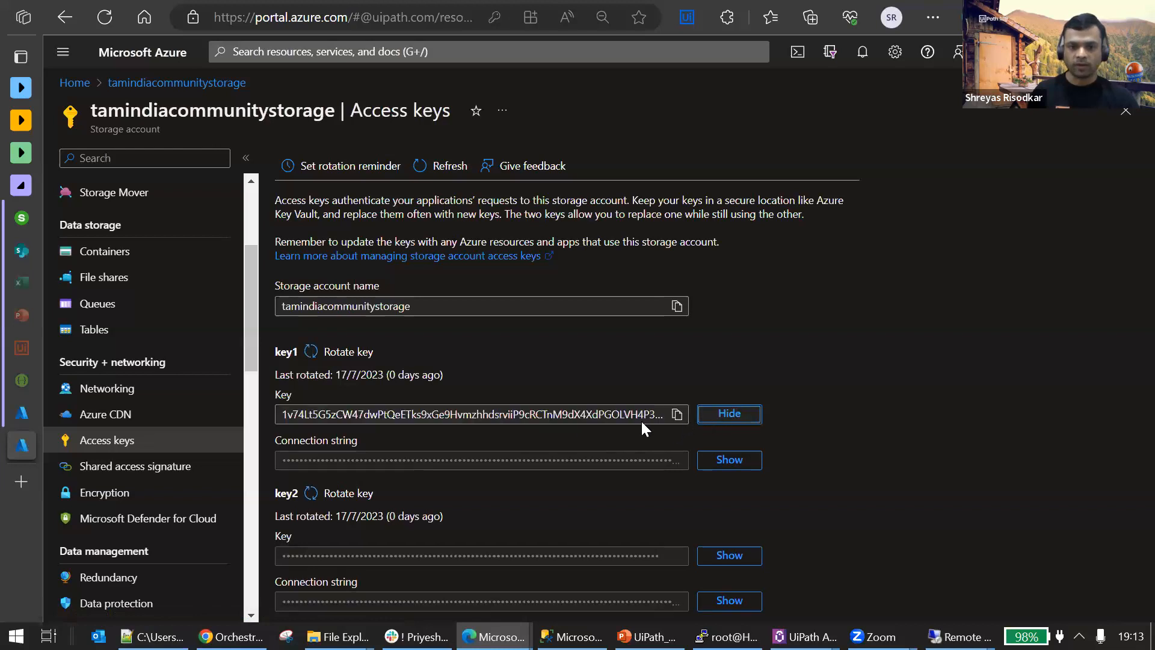
{"action": "left_click", "coordinate": [719, 463]}
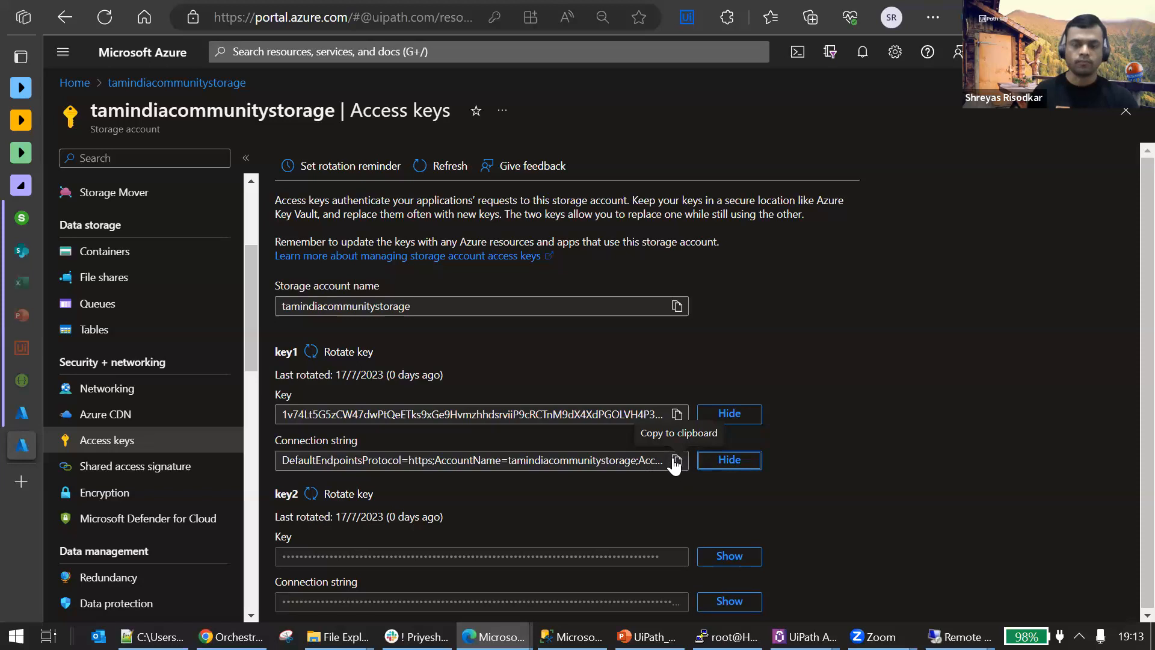
{"action": "left_click", "coordinate": [676, 461]}
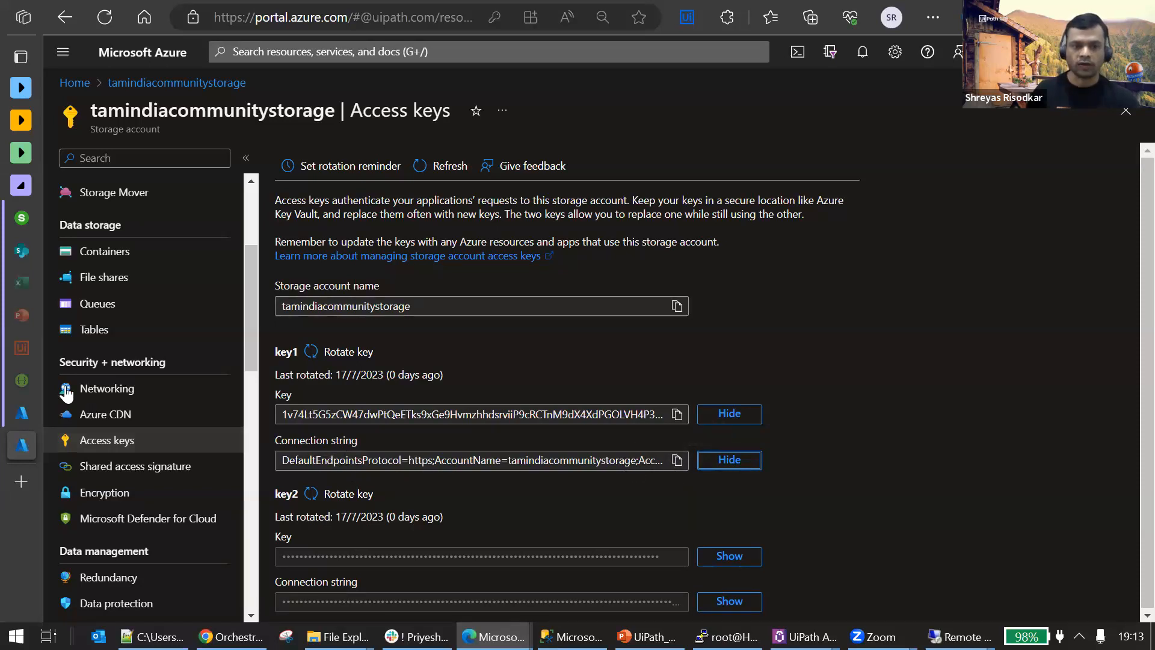
Return to the storage containers and browse the one starting with orchestrator-65cb39b0 to the Processes / ActionCenter_2020.4_Enablement folder.
{"action": "scroll", "coordinate": [126, 345], "scroll_direction": "up", "scroll_amount": 1}
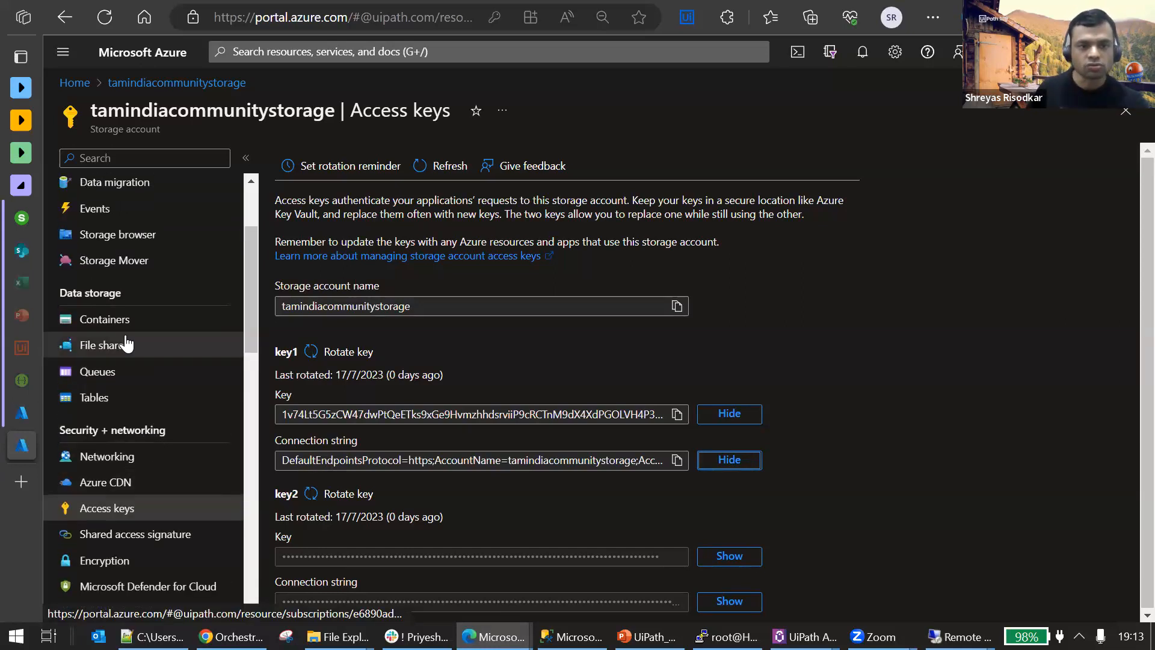
{"action": "left_click", "coordinate": [115, 319]}
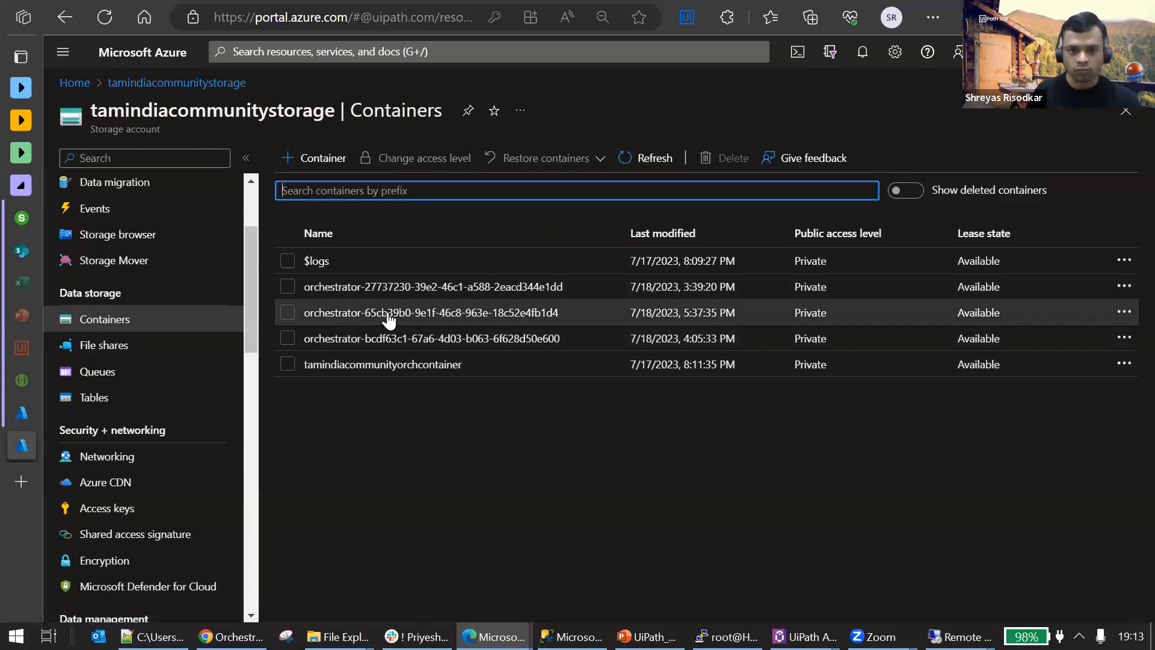
{"action": "left_click", "coordinate": [389, 316]}
{"action": "left_click", "coordinate": [345, 337]}
{"action": "left_click", "coordinate": [350, 361]}
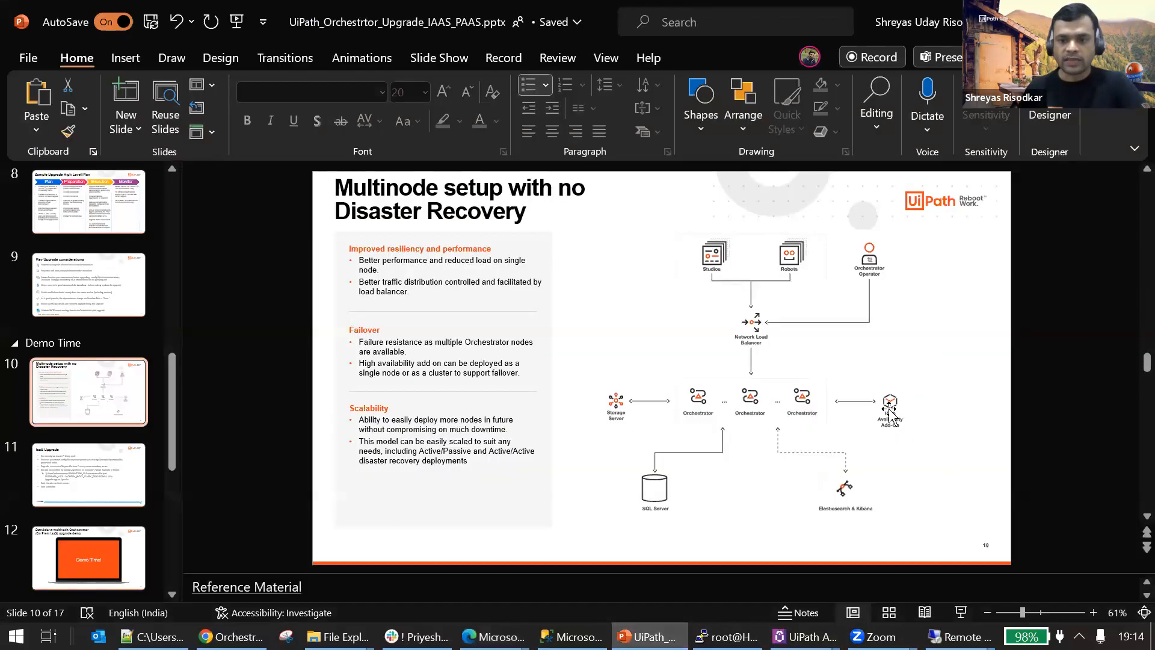
Switch to the HAA-node1 terminal session, change to the /opt/redislabs/bin directory and list its files.
{"action": "left_click", "coordinate": [649, 636]}
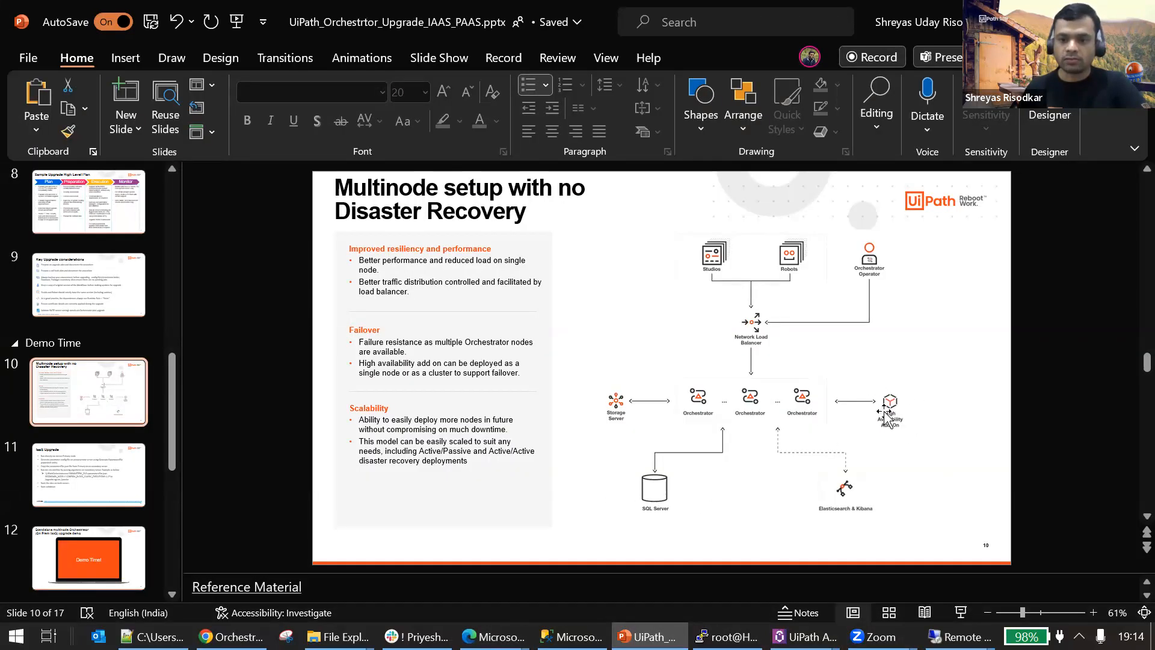
{"action": "left_click", "coordinate": [726, 632]}
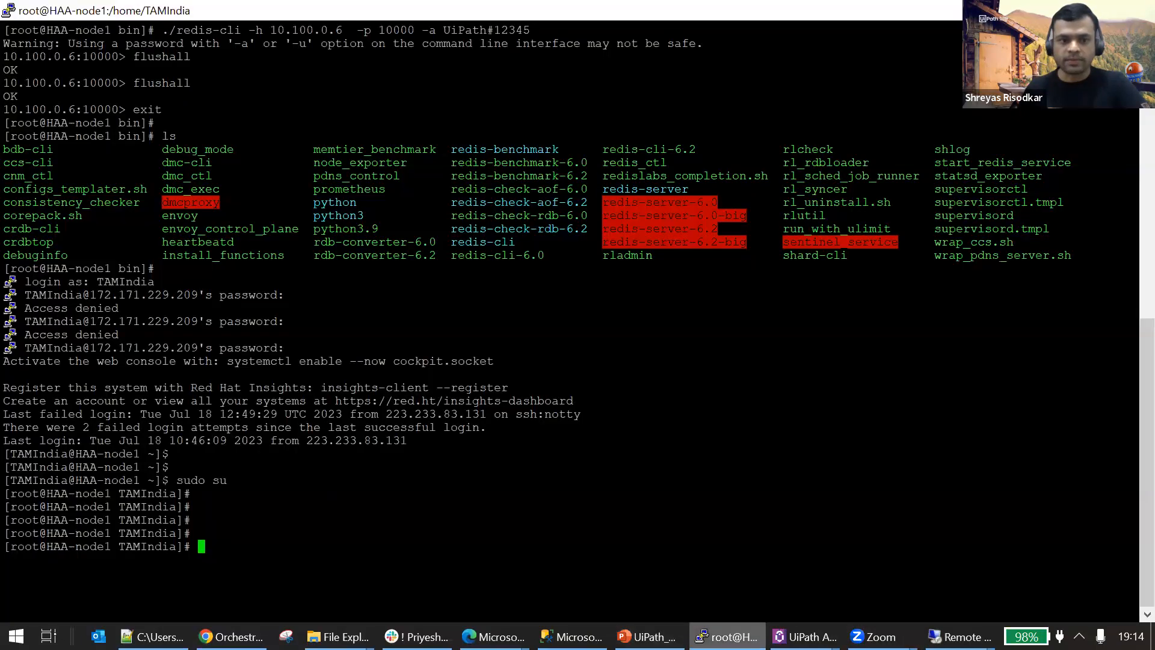
{"action": "key", "text": "Return"}
{"action": "key", "text": "Return"}
{"action": "key", "text": "Return"}
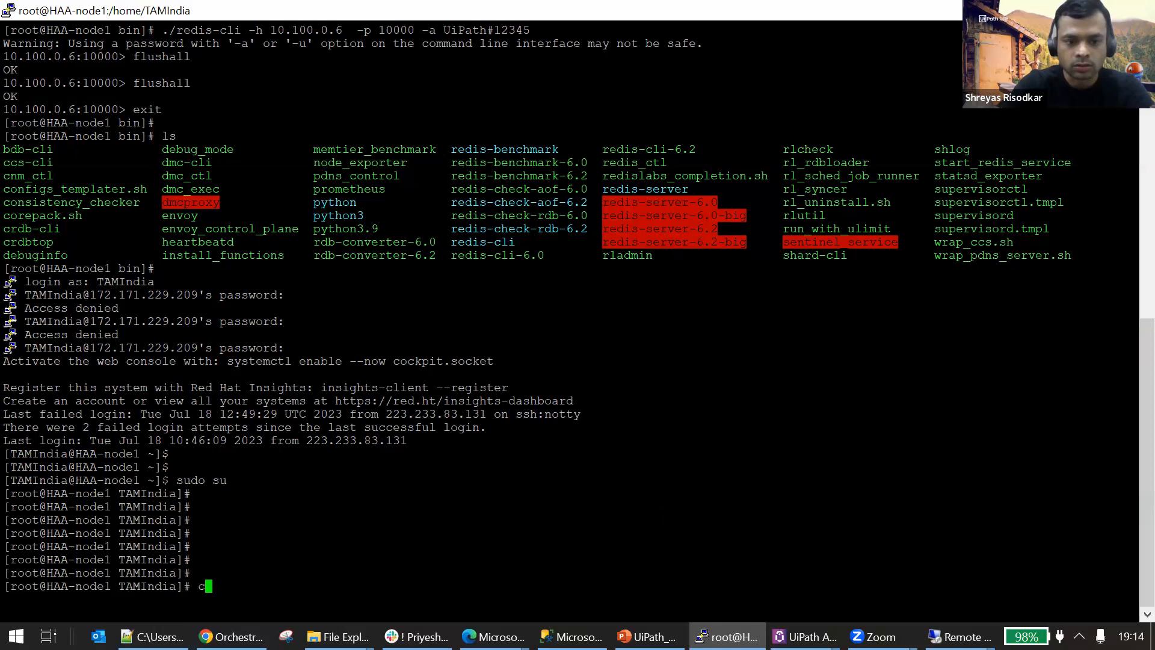
{"action": "type", "text": "cd /op"}
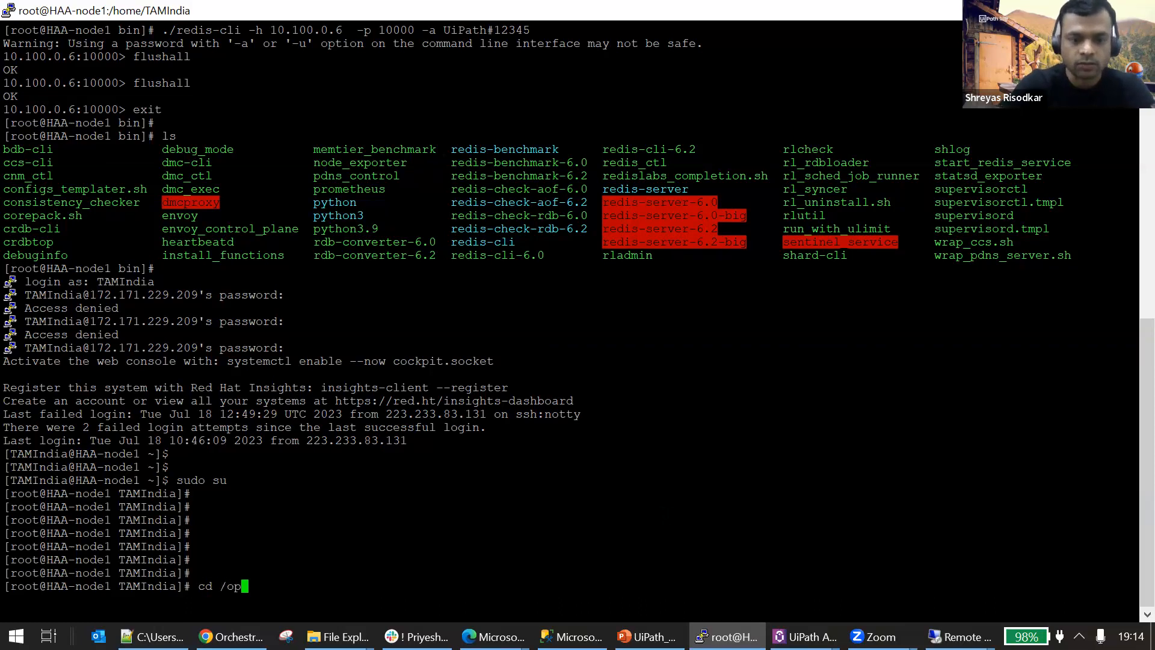
{"action": "type", "text": "t/ew"}
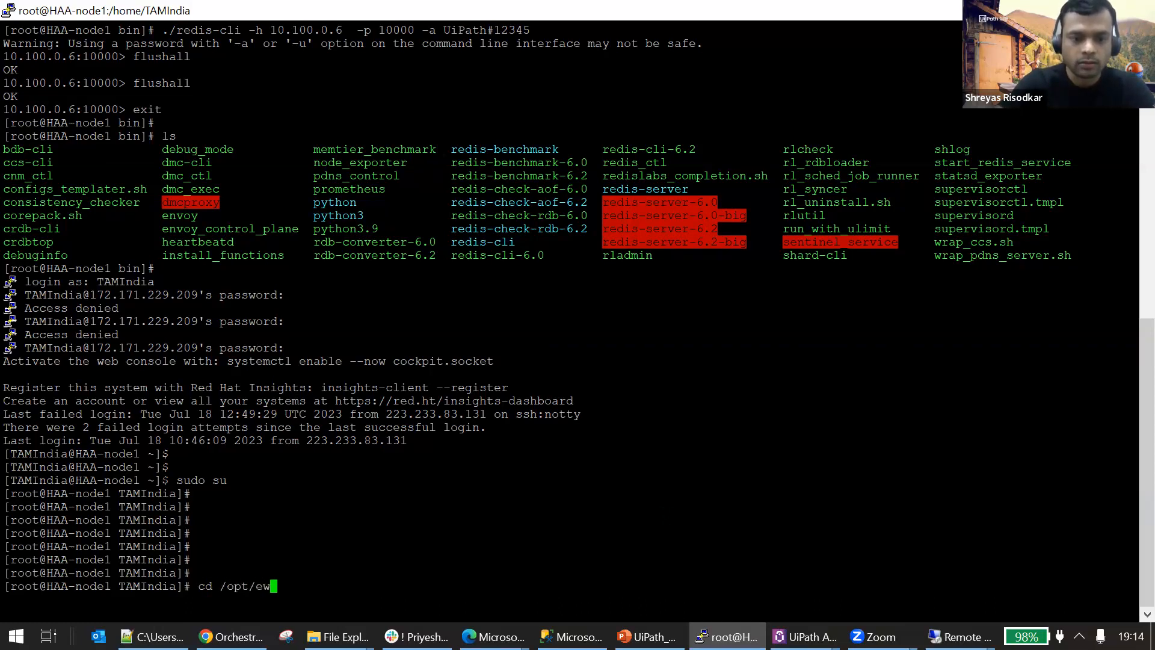
{"action": "key", "text": "BackSpace"}
{"action": "key", "text": "BackSpace"}
{"action": "type", "text": "re"}
{"action": "key", "text": "Tab"}
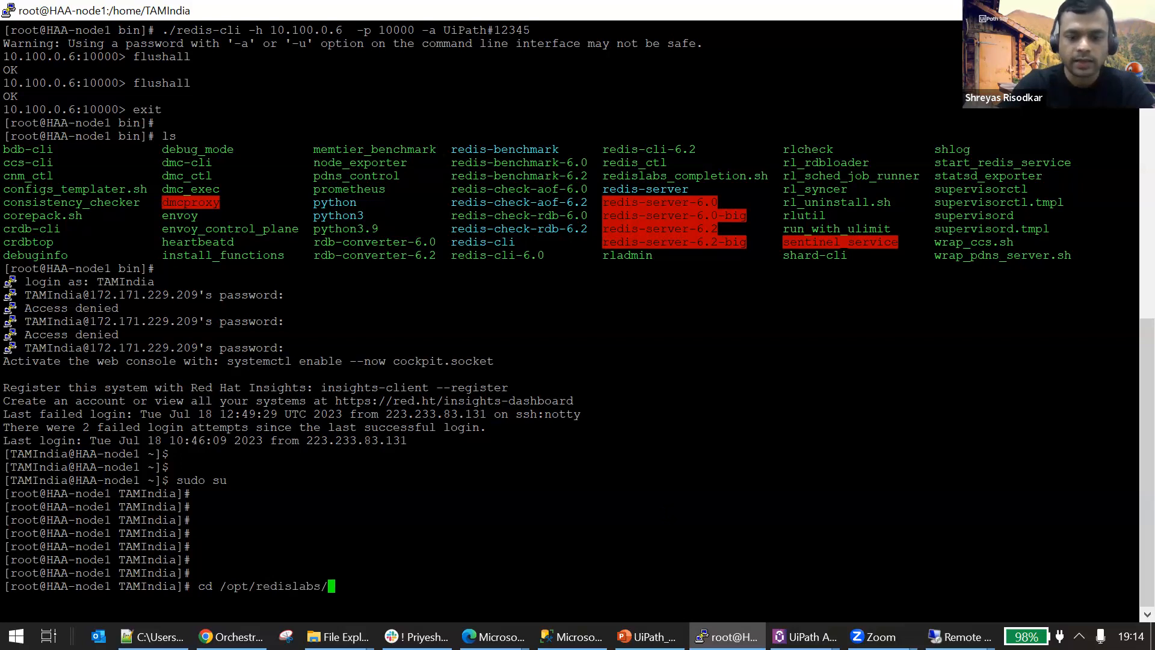
{"action": "key", "text": "Return"}
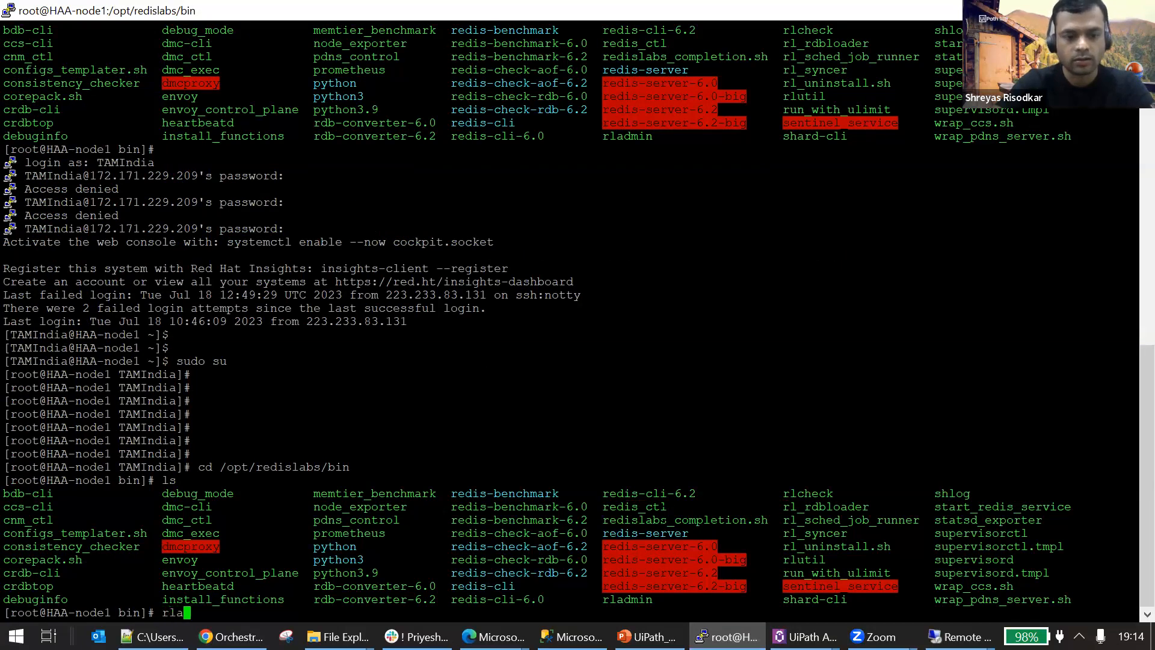
Run ./rladmin status and highlight the cluster node's ID, role and address, followed by its status.
{"action": "key", "text": "BackSpace"}
{"action": "key", "text": "BackSpace"}
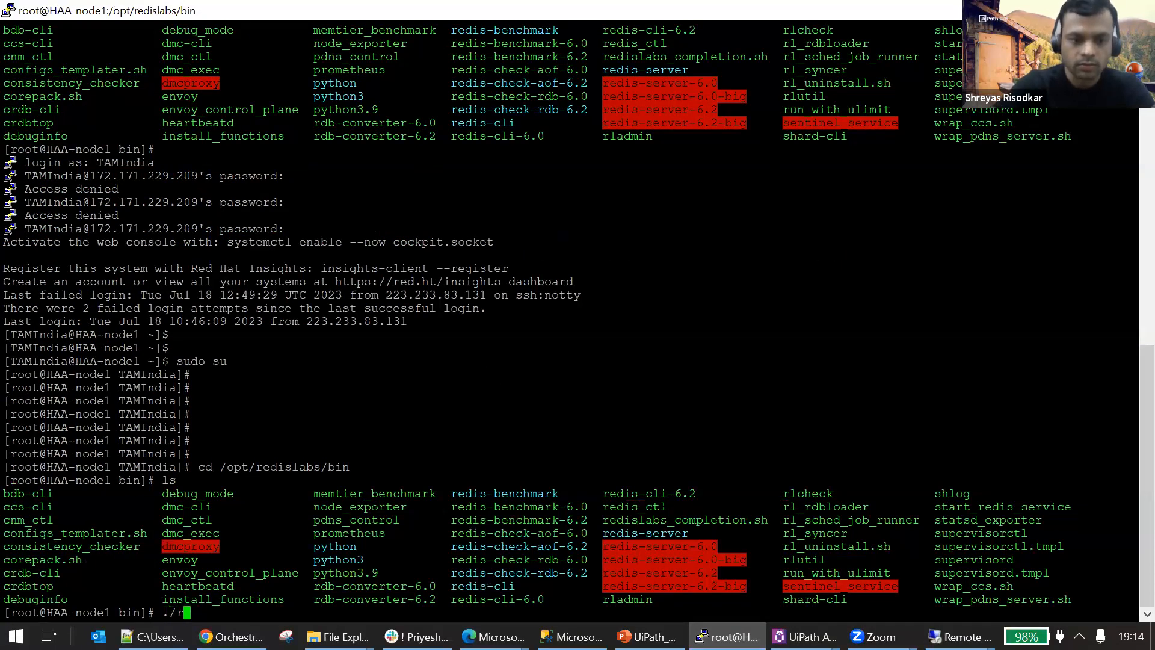
{"action": "type", "text": "./rladmin"}
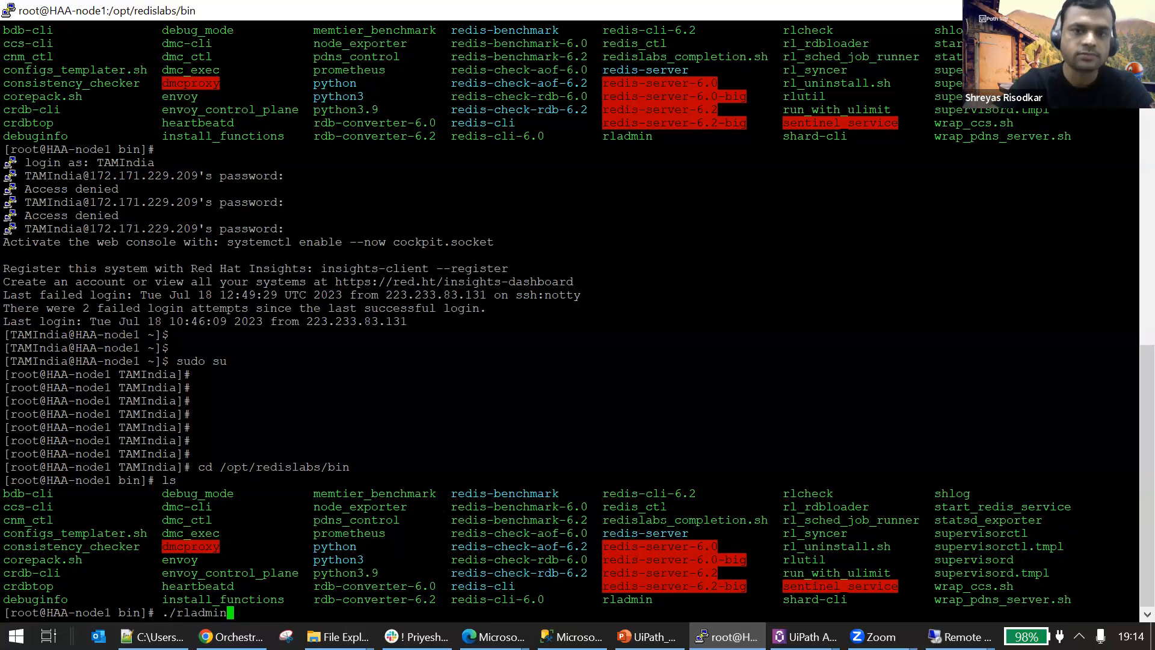
{"action": "type", "text": " status"}
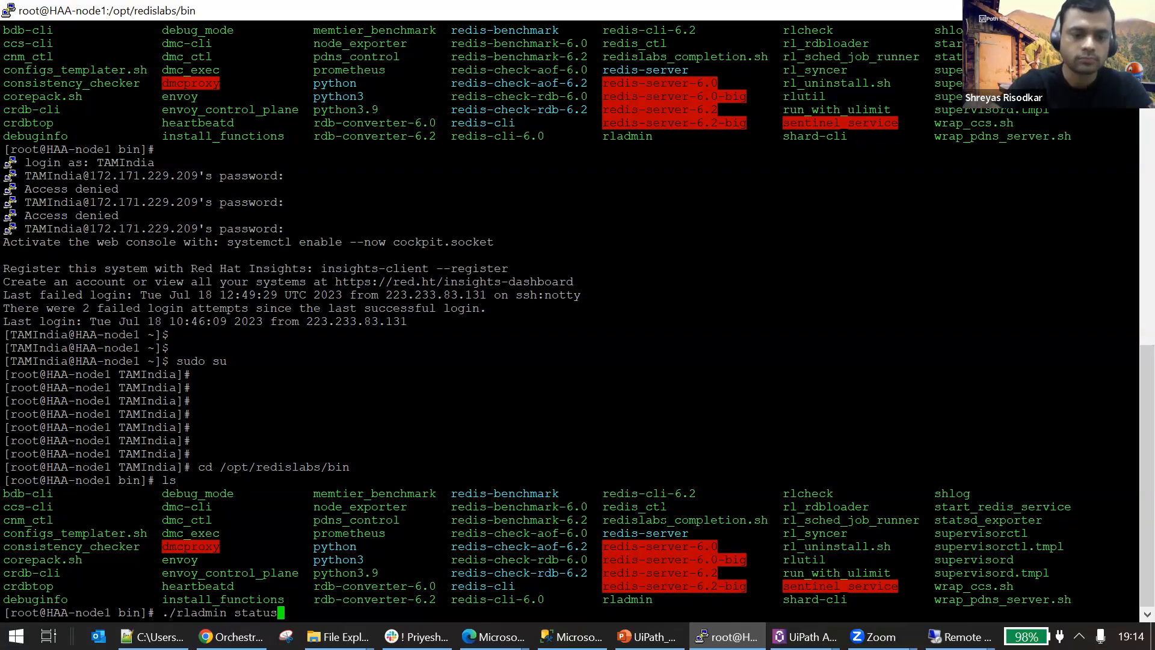
{"action": "key", "text": "Return"}
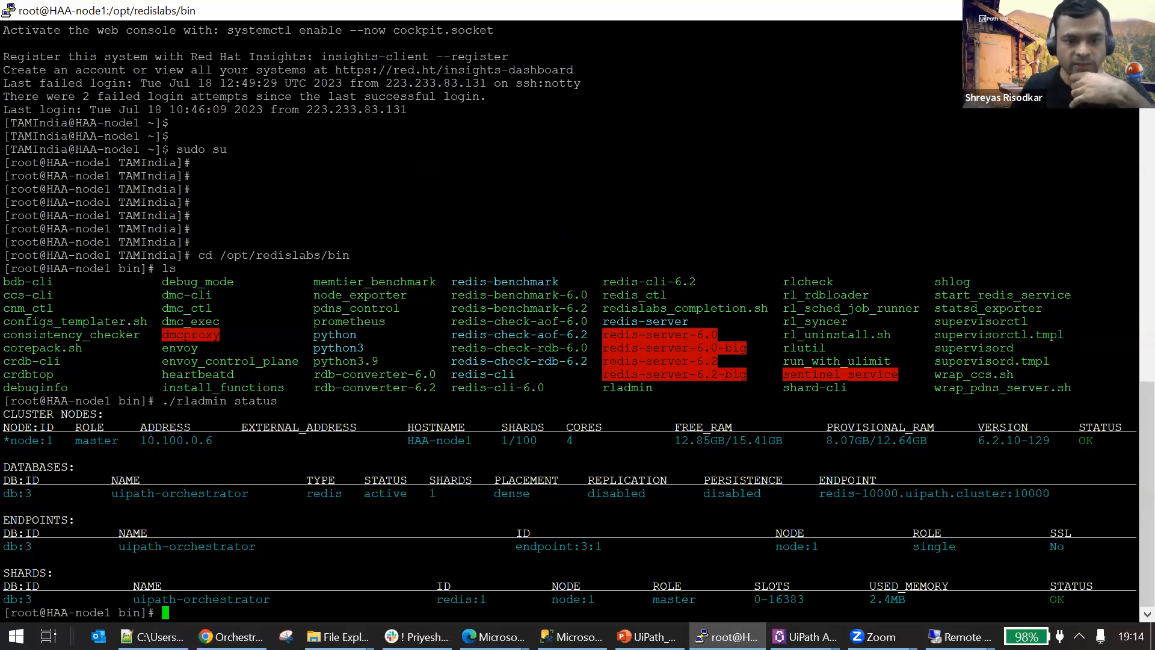
{"action": "left_click_drag", "start_coordinate": [220, 440], "coordinate": [10, 441]}
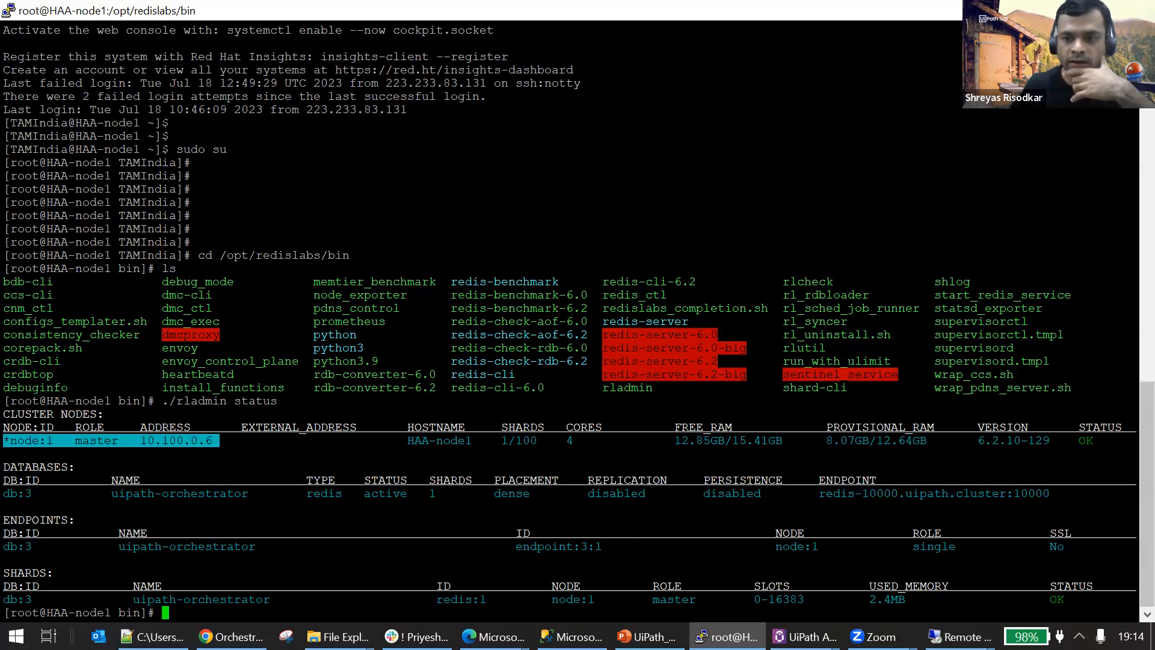
{"action": "double_click", "coordinate": [1085, 440]}
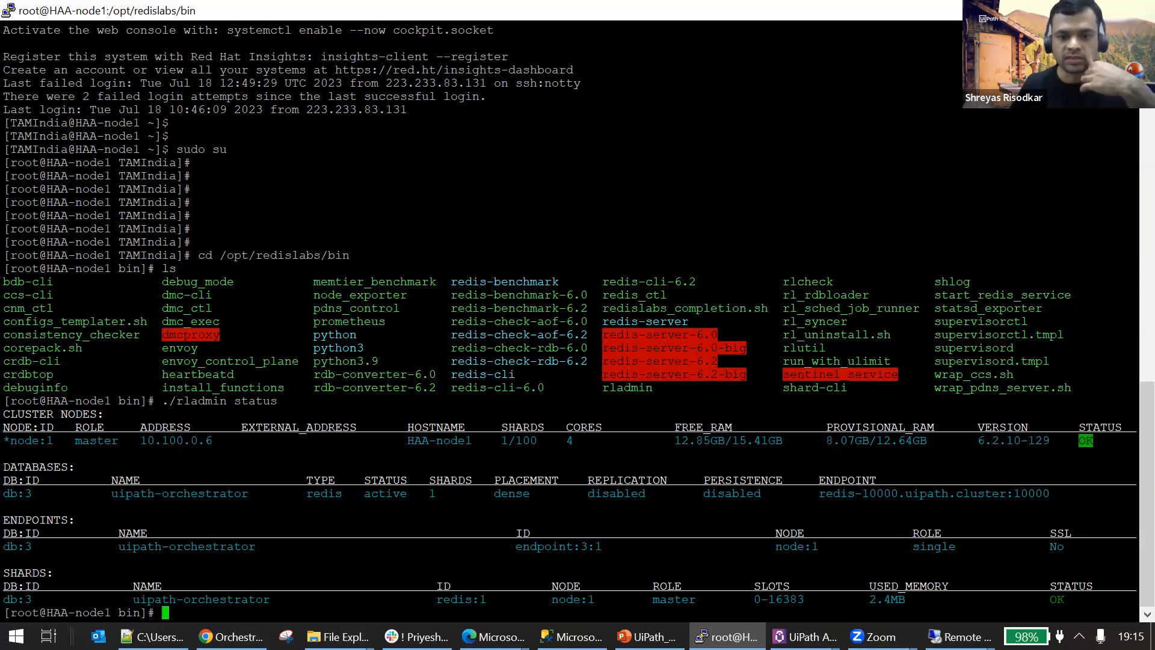
Return to the Azure portal home, open the tamindiacommunityseries2023 SQL server and highlight its name.
{"action": "mouse_move", "coordinate": [494, 636]}
{"action": "left_click", "coordinate": [399, 561]}
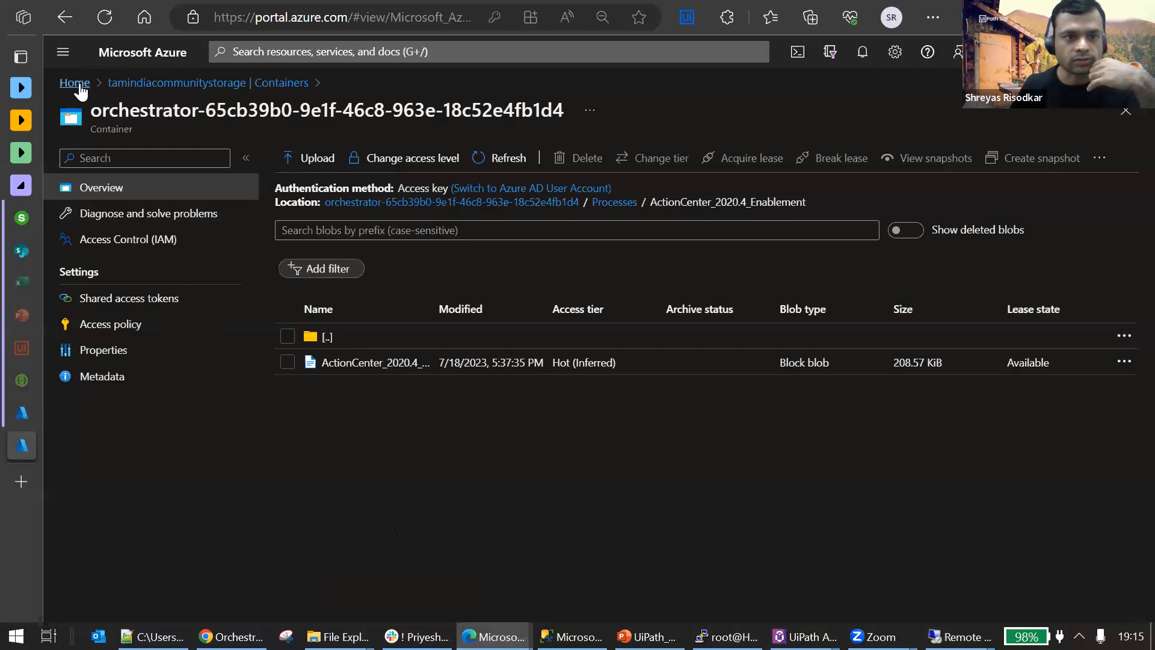
{"action": "left_click", "coordinate": [77, 84]}
{"action": "scroll", "coordinate": [716, 452], "scroll_direction": "down", "scroll_amount": 1}
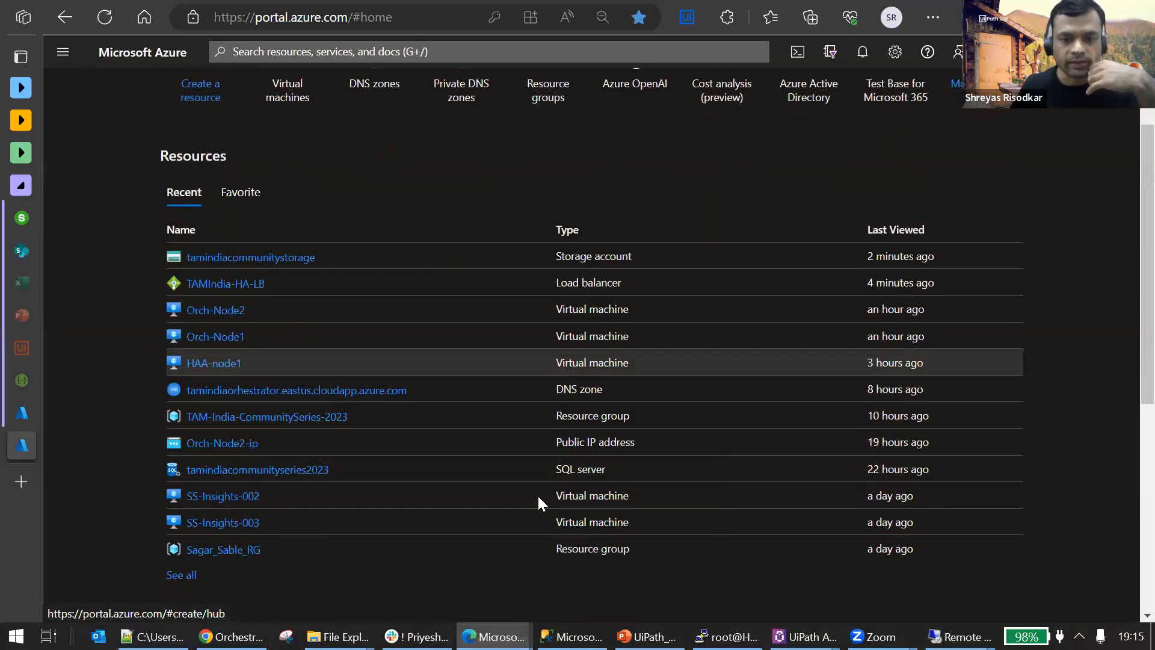
{"action": "left_click", "coordinate": [254, 471]}
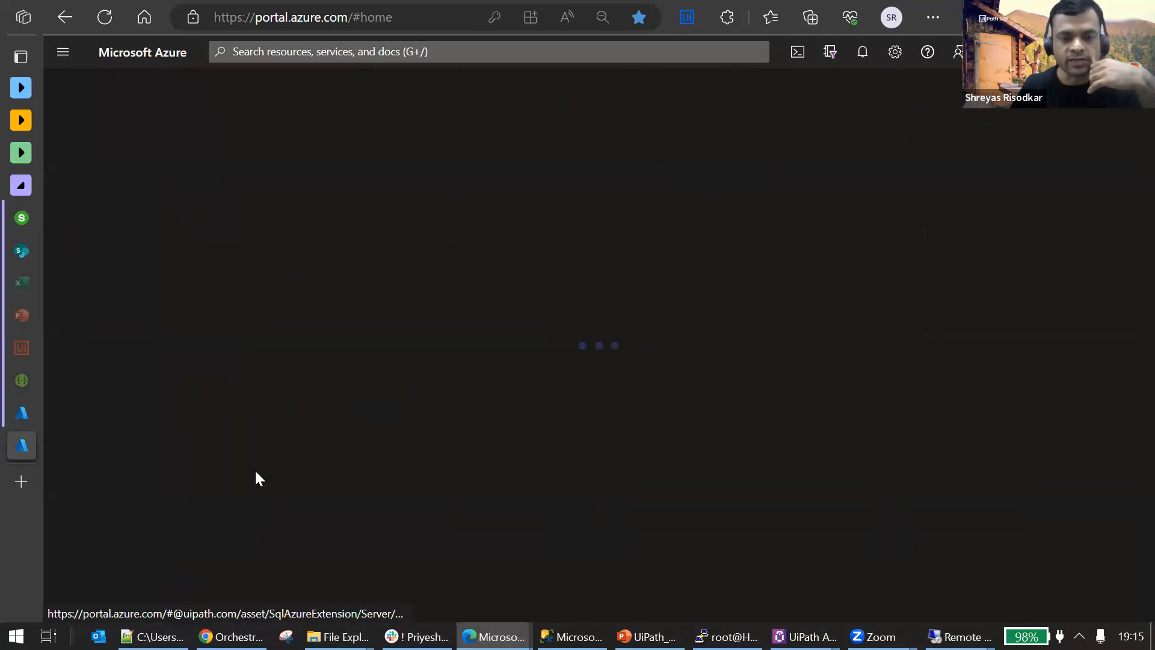
{"action": "double_click", "coordinate": [162, 114]}
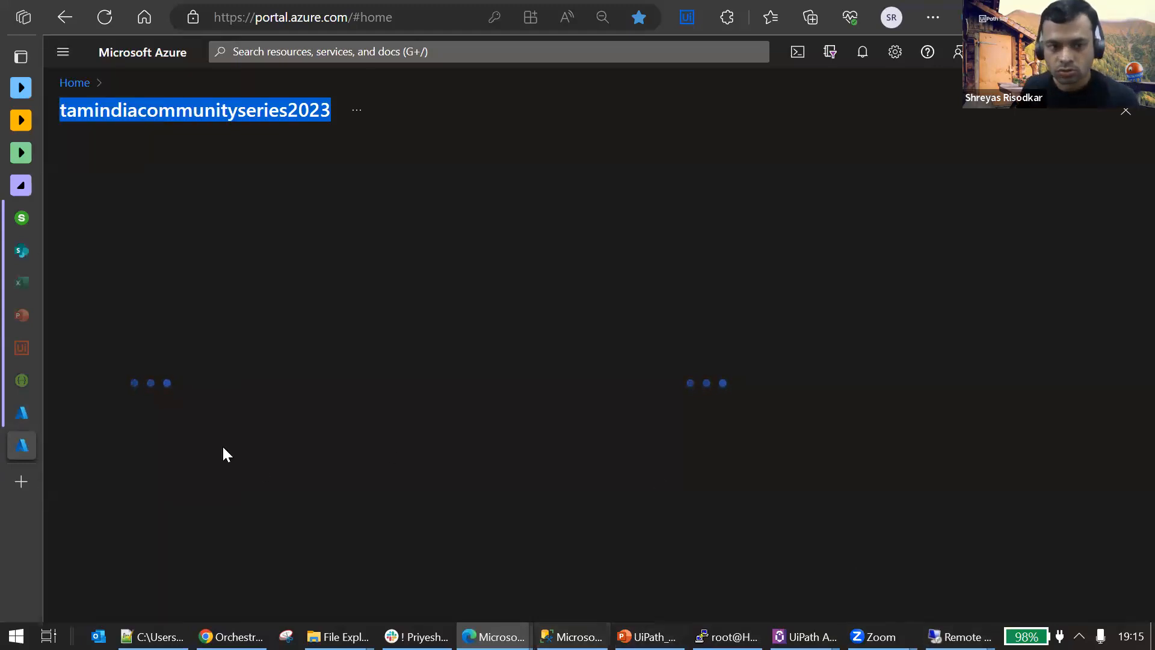
Switch to the UiPath login window and try to log in as admin with the account password.
{"action": "left_click", "coordinate": [494, 636]}
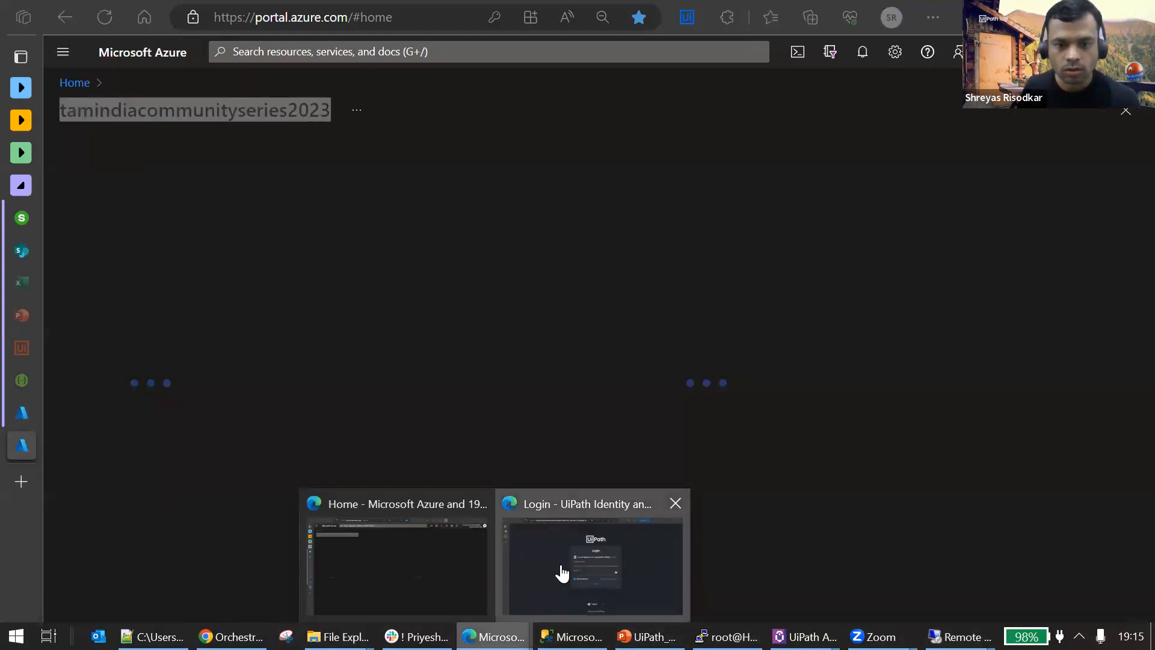
{"action": "left_click", "coordinate": [562, 569]}
{"action": "type", "text": "admin"}
{"action": "key", "text": "Tab"}
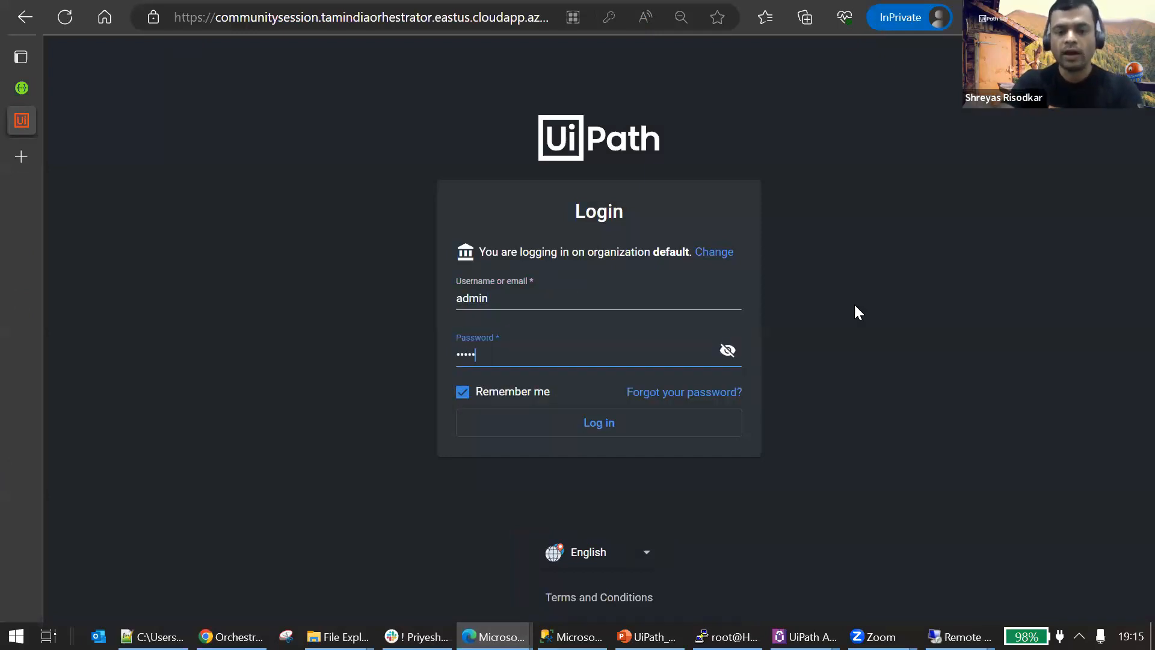
{"action": "key", "text": "Return"}
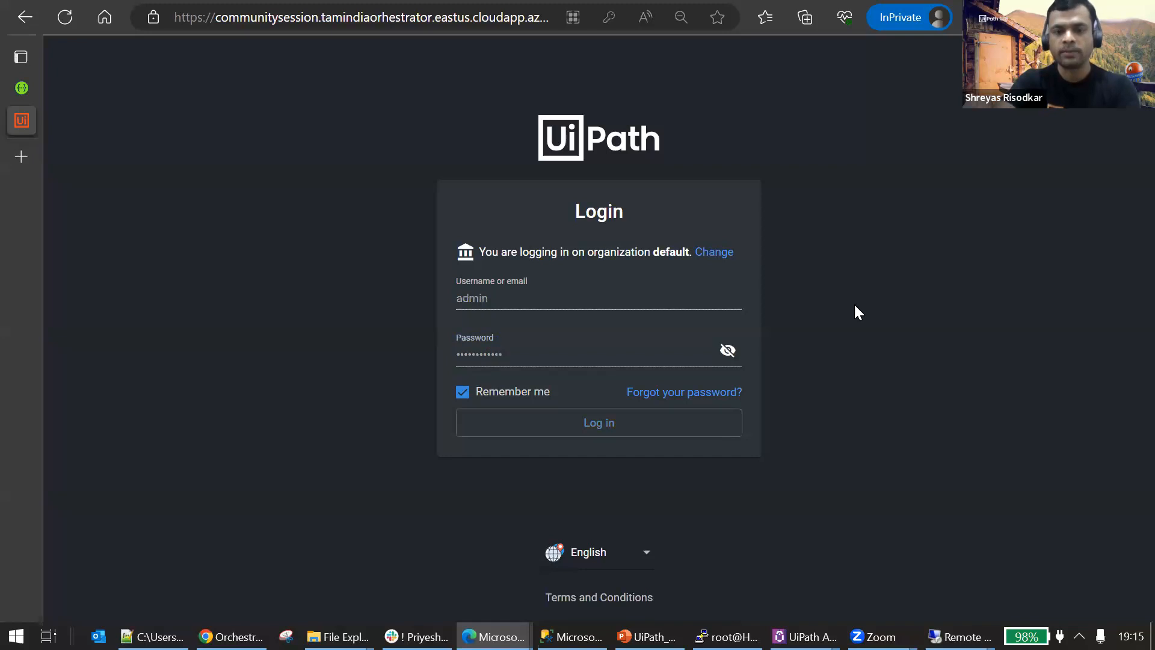
Clear the password field, re-enter the admin account's password and log in to Orchestrator.
{"action": "left_click", "coordinate": [662, 348]}
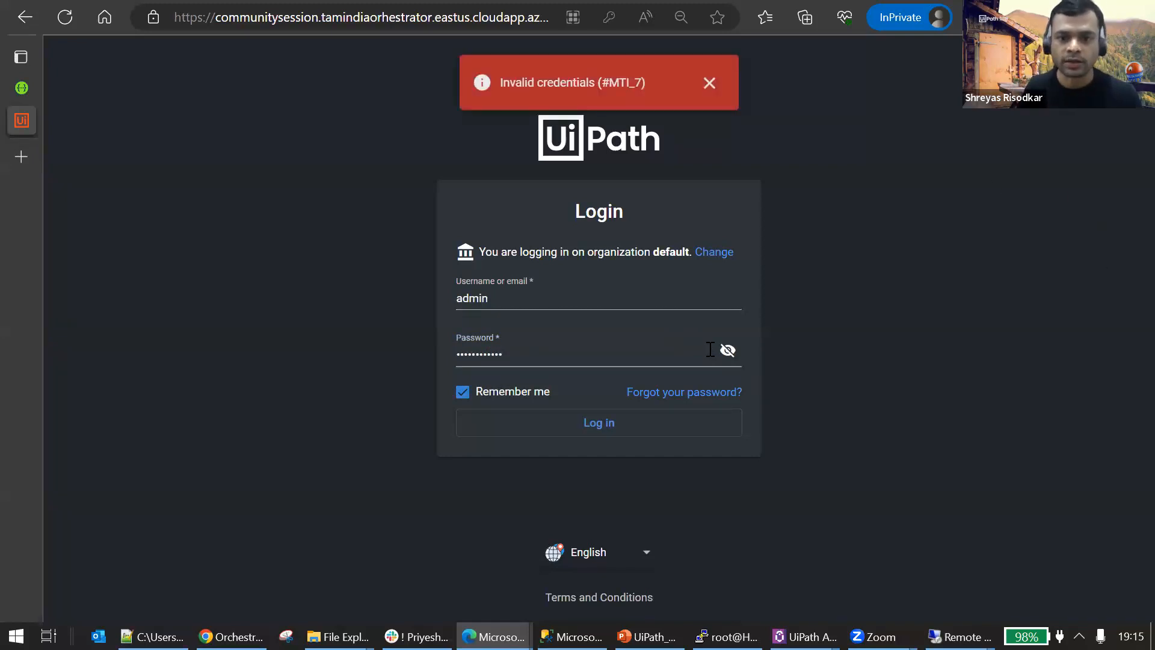
{"action": "key", "text": "BackSpace"}
{"action": "key", "text": "BackSpace"}
{"action": "key", "text": "BackSpace"}
{"action": "key", "text": "BackSpace"}
{"action": "key", "text": "BackSpace"}
{"action": "key", "text": "BackSpace"}
{"action": "key", "text": "BackSpace"}
{"action": "key", "text": "BackSpace"}
{"action": "key", "text": "BackSpace"}
{"action": "key", "text": "BackSpace"}
{"action": "key", "text": "BackSpace"}
{"action": "key", "text": "BackSpace"}
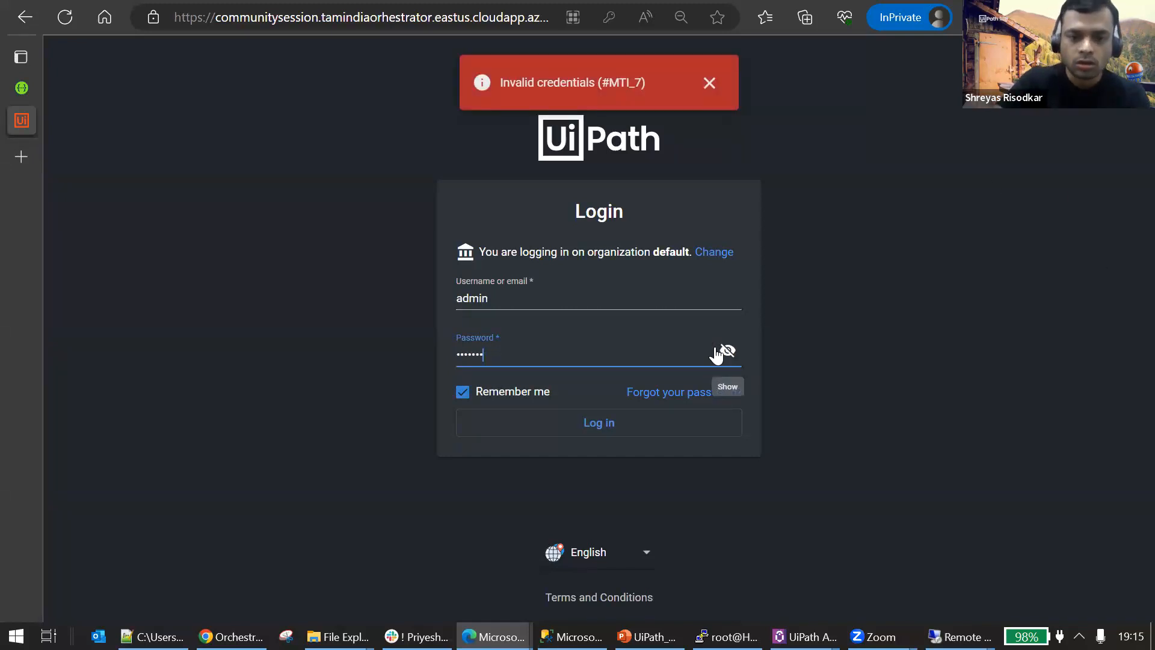
{"action": "type", "text": "•••••••"}
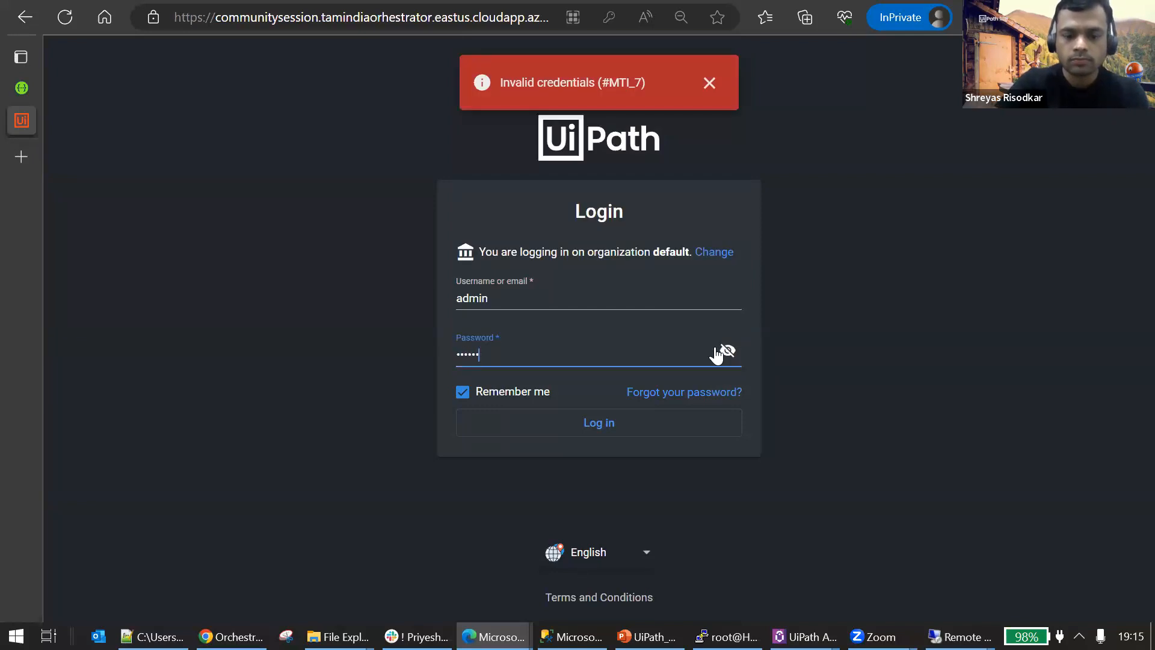
{"action": "type", "text": "•••••"}
{"action": "key", "text": "Return"}
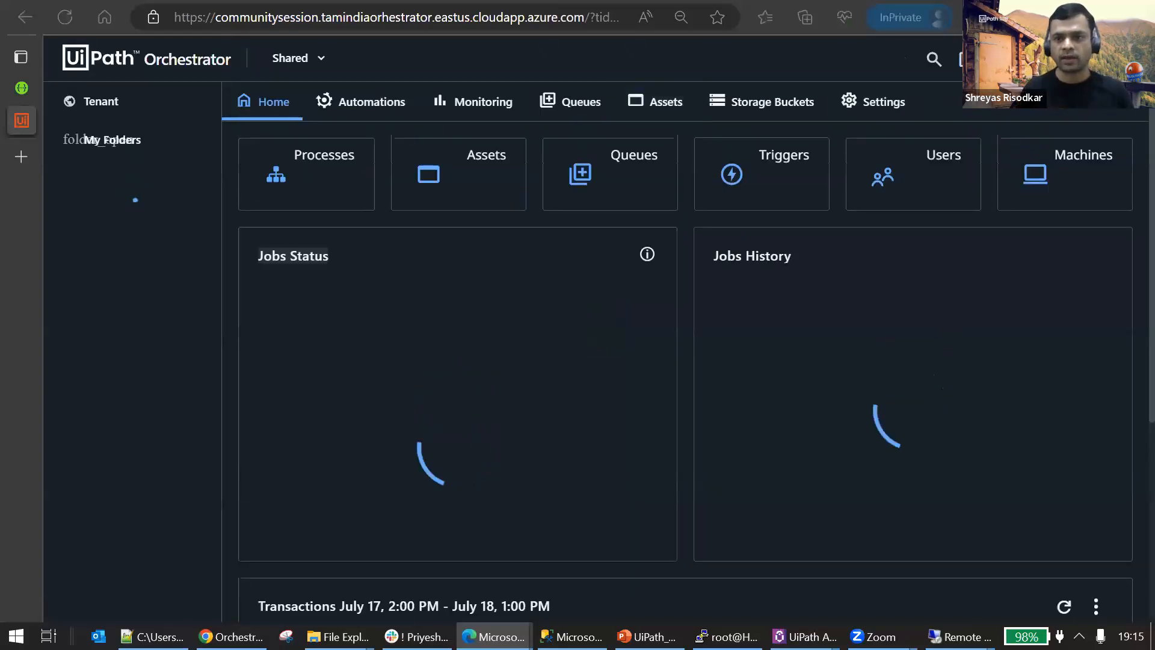
Open the profile details, highlight the Orchestrator version number and close them.
{"action": "left_click", "coordinate": [1068, 58]}
{"action": "left_click_drag", "start_coordinate": [1054, 128], "coordinate": [992, 123]}
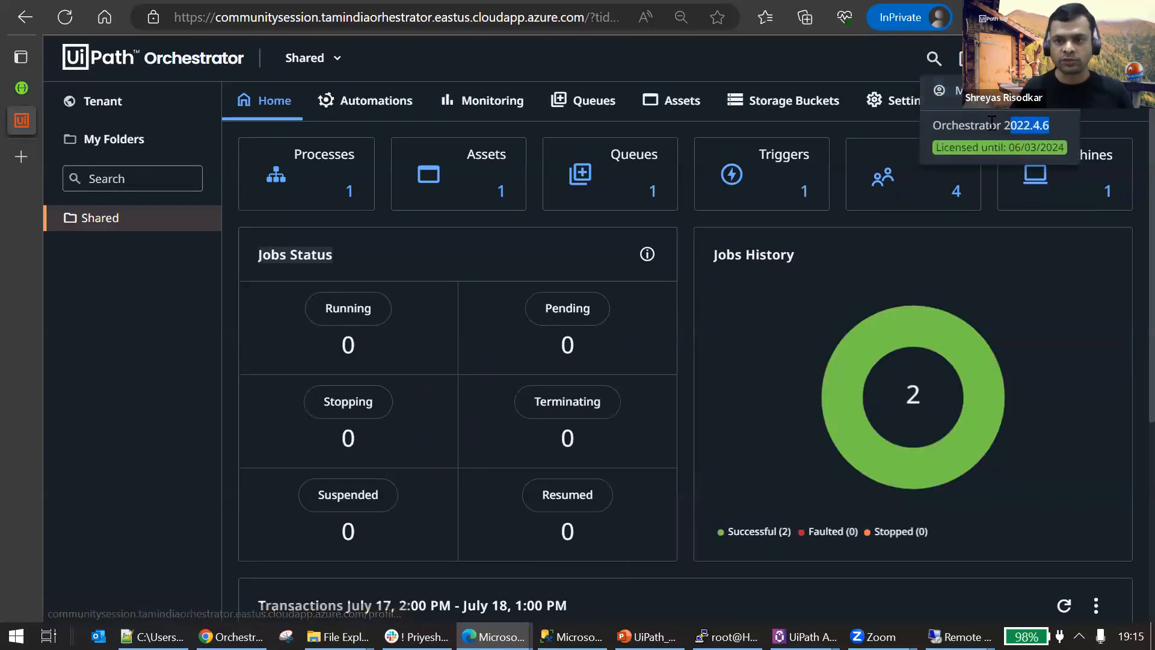
{"action": "left_click", "coordinate": [835, 121]}
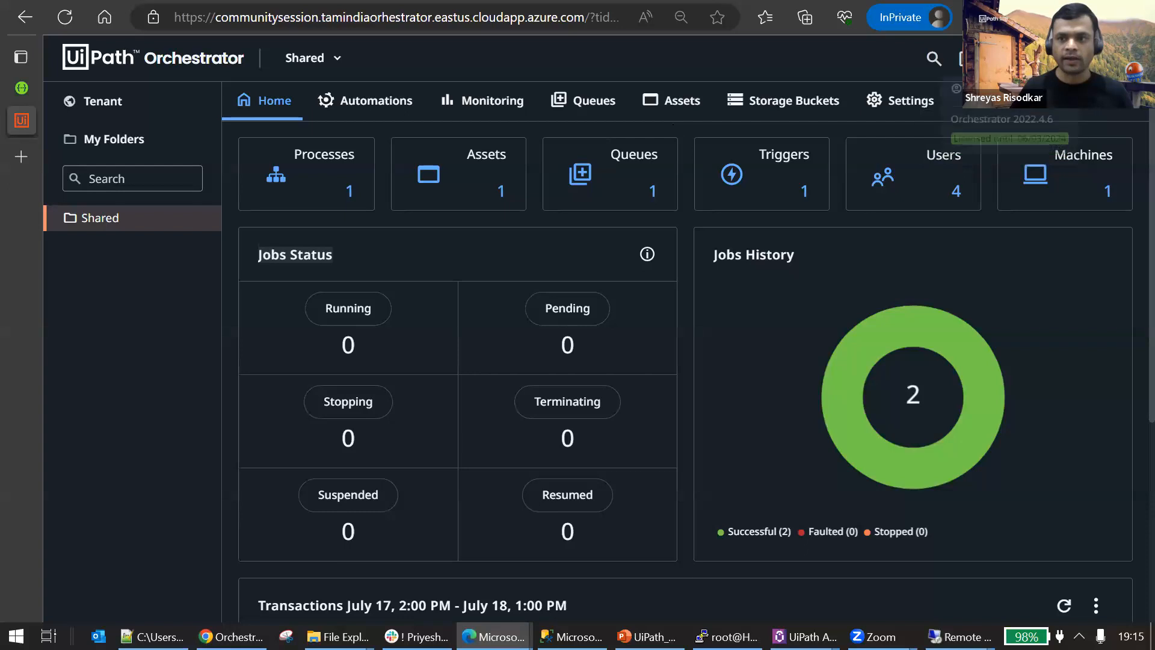
Open the tenant's role assignments under Manage Access and highlight the personal local user's name.
{"action": "left_click", "coordinate": [139, 104]}
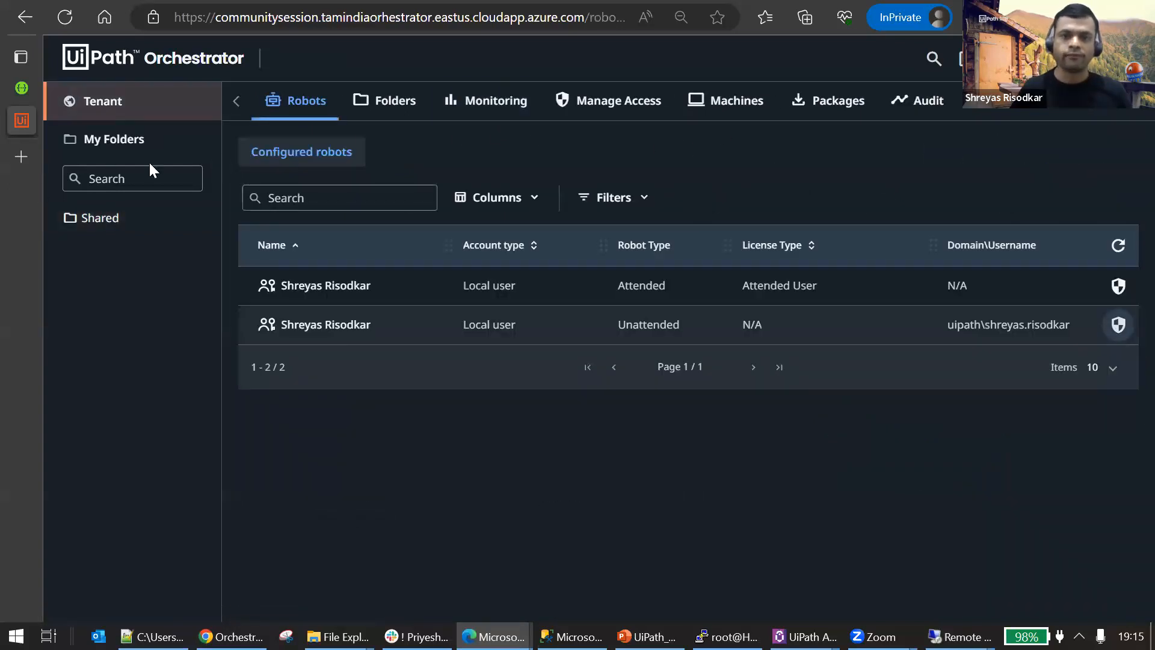
{"action": "left_click", "coordinate": [612, 109]}
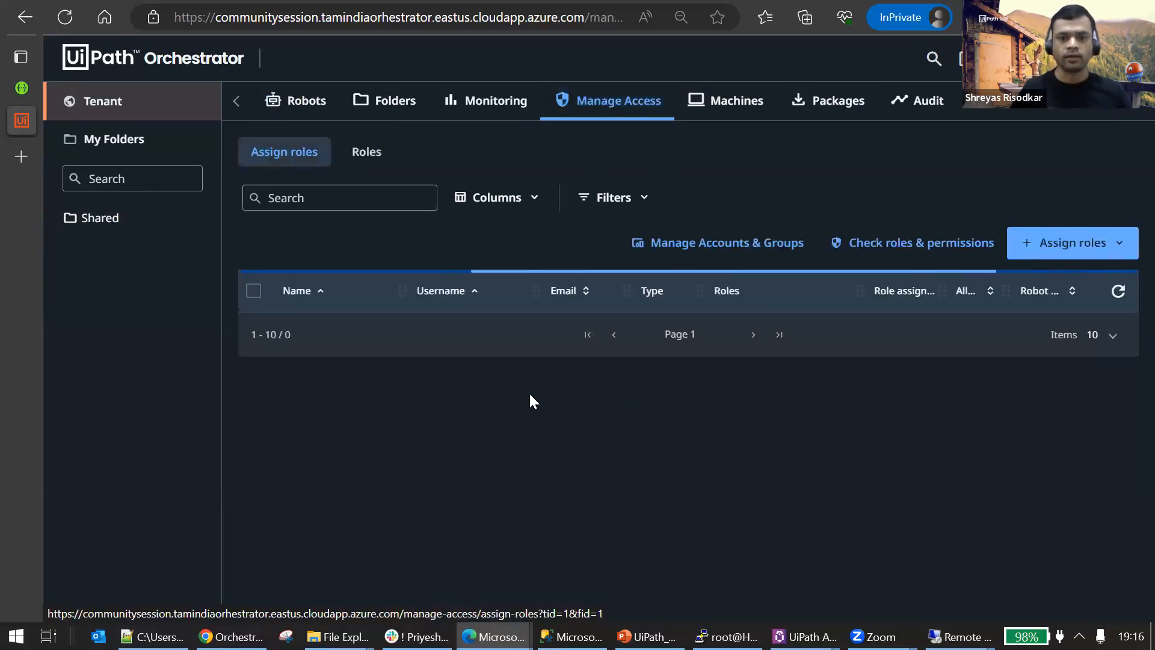
{"action": "left_click_drag", "start_coordinate": [382, 531], "coordinate": [289, 525]}
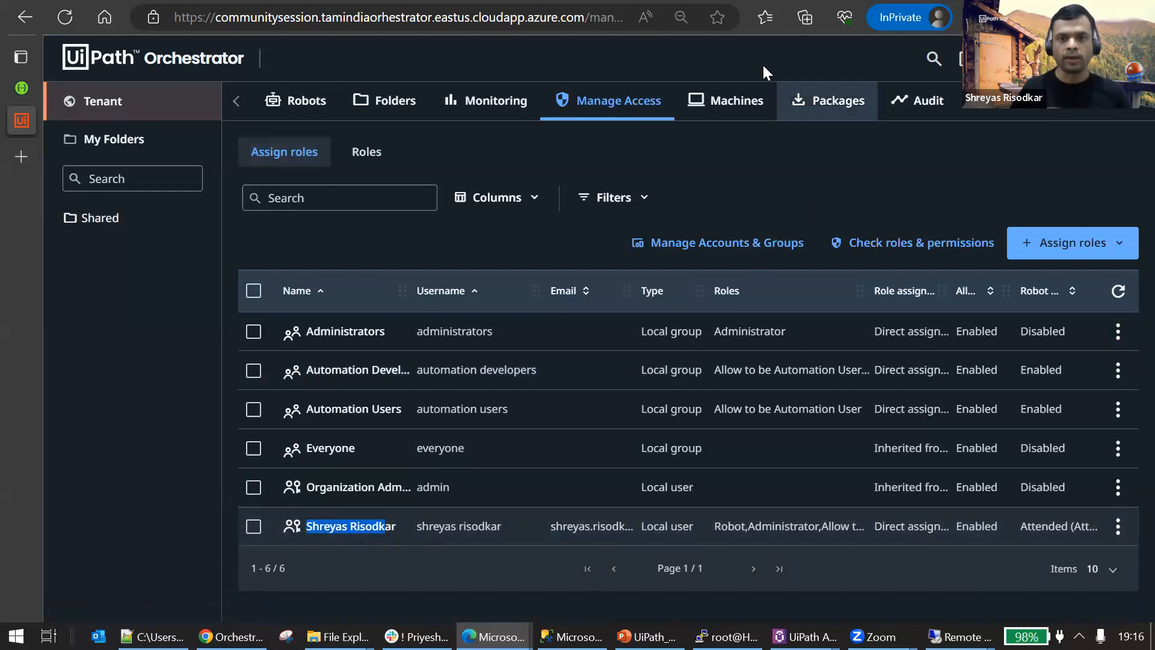
View the tenant's machines and highlight the listed entry, then show the machines assigned to the Shared folder.
{"action": "left_click", "coordinate": [737, 101]}
{"action": "triple_click", "coordinate": [283, 241]}
{"action": "left_click", "coordinate": [395, 100]}
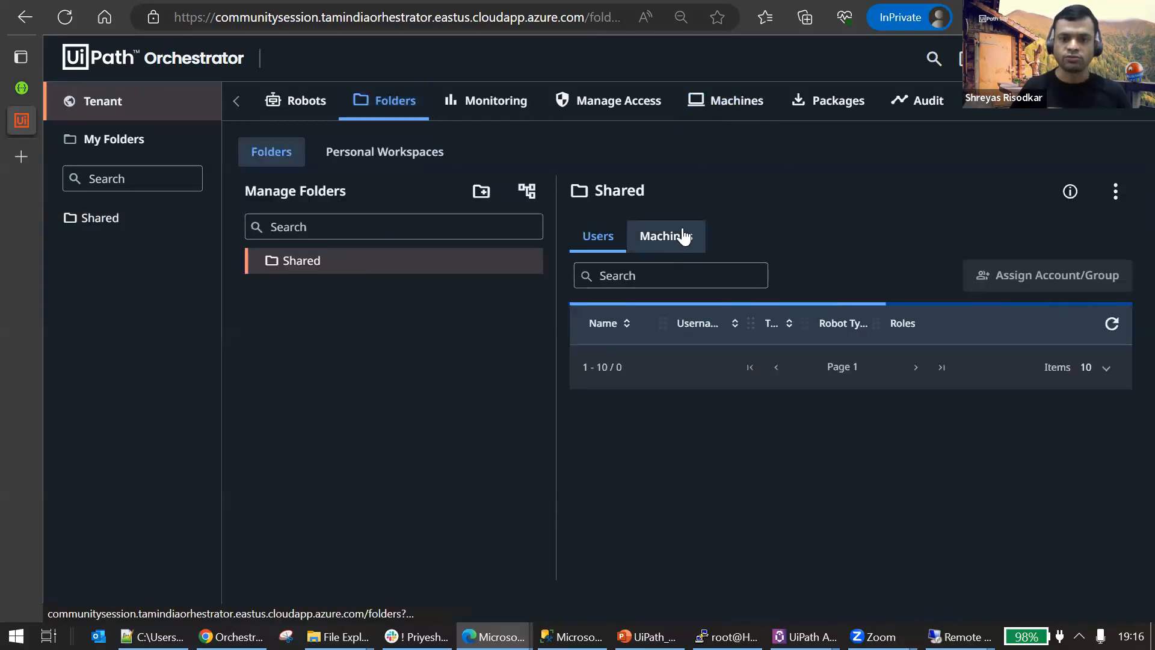
{"action": "left_click", "coordinate": [677, 236]}
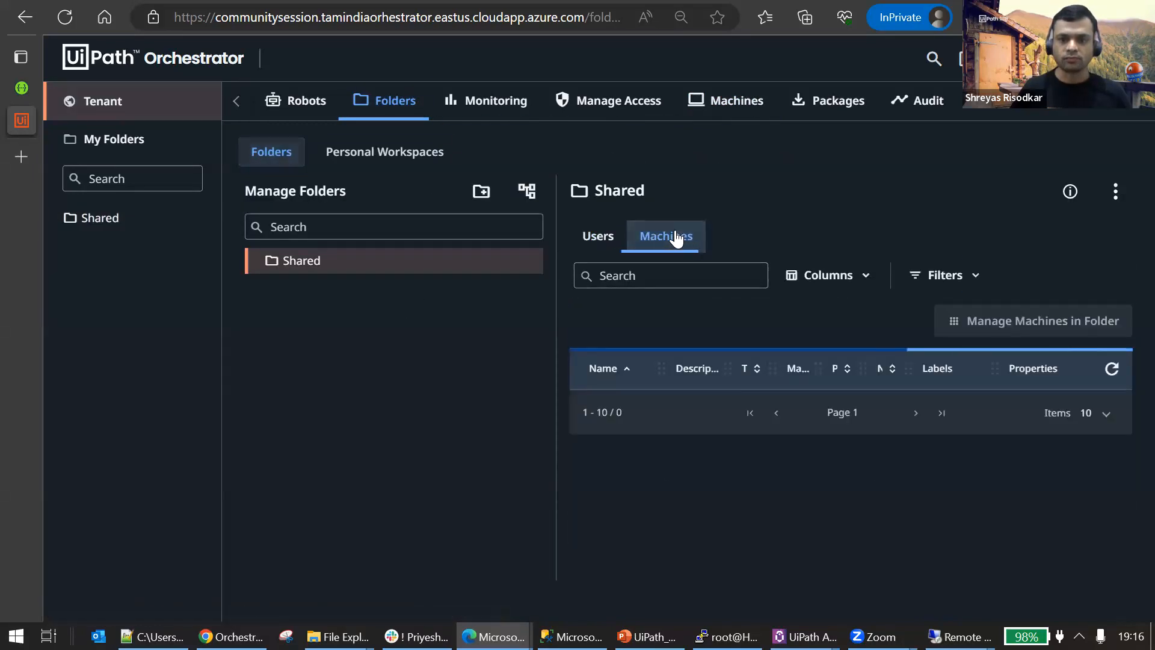
View the Shared folder's processes, then list the packages at tenant level.
{"action": "left_click", "coordinate": [92, 221]}
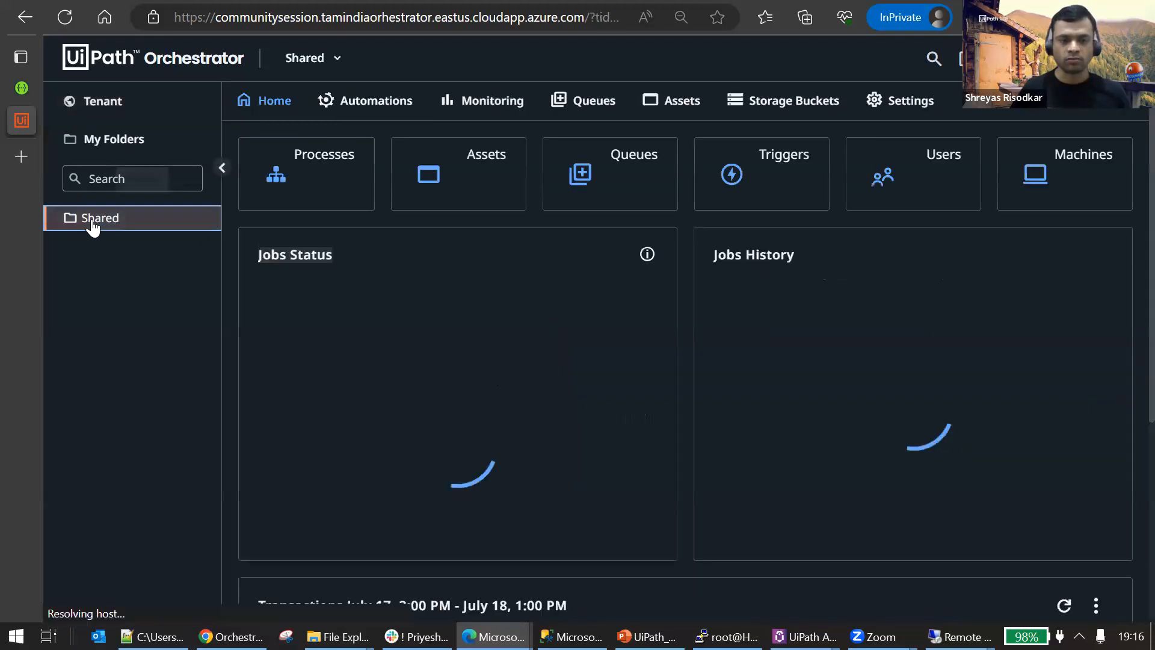
{"action": "left_click", "coordinate": [335, 194]}
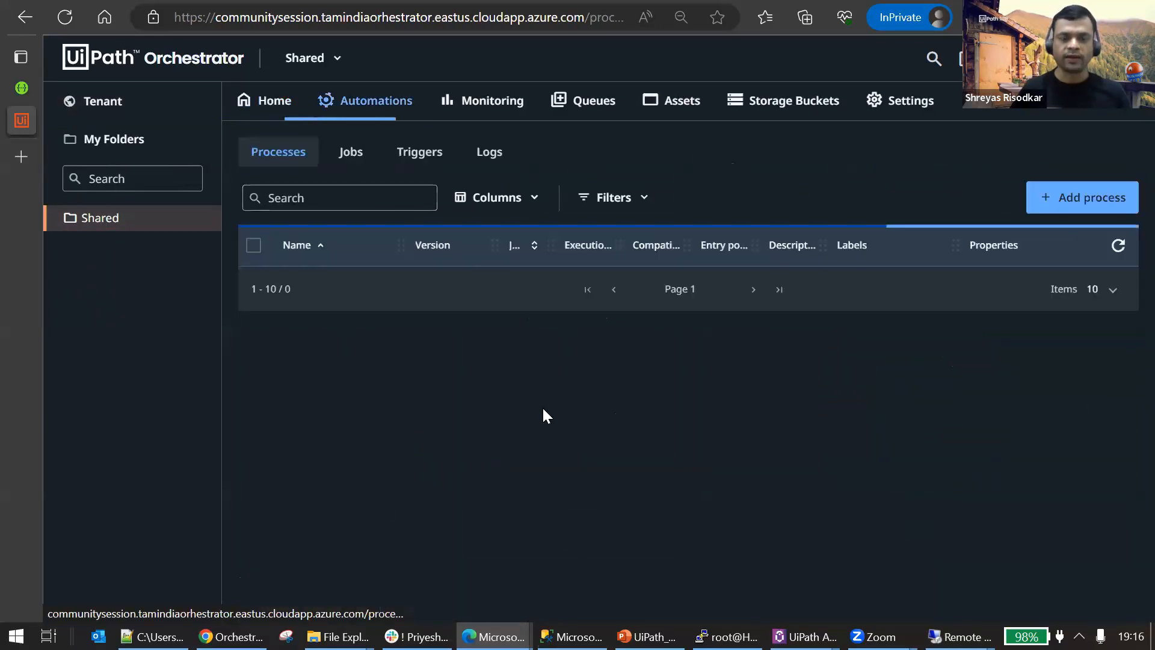
{"action": "left_click", "coordinate": [115, 103]}
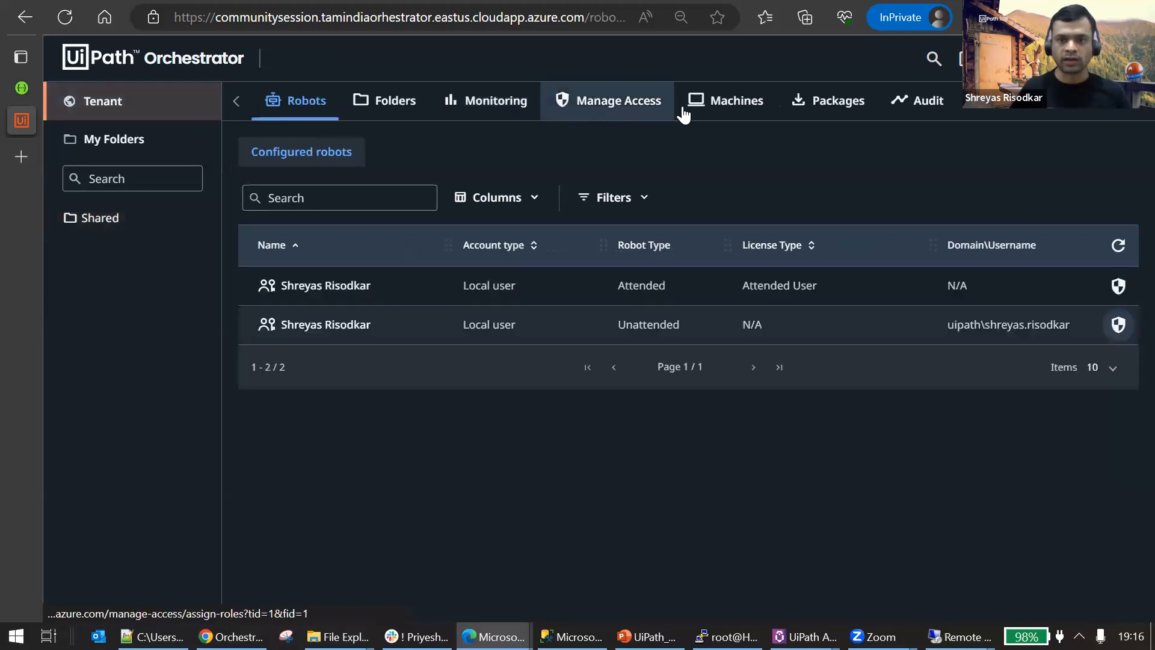
{"action": "left_click", "coordinate": [825, 116]}
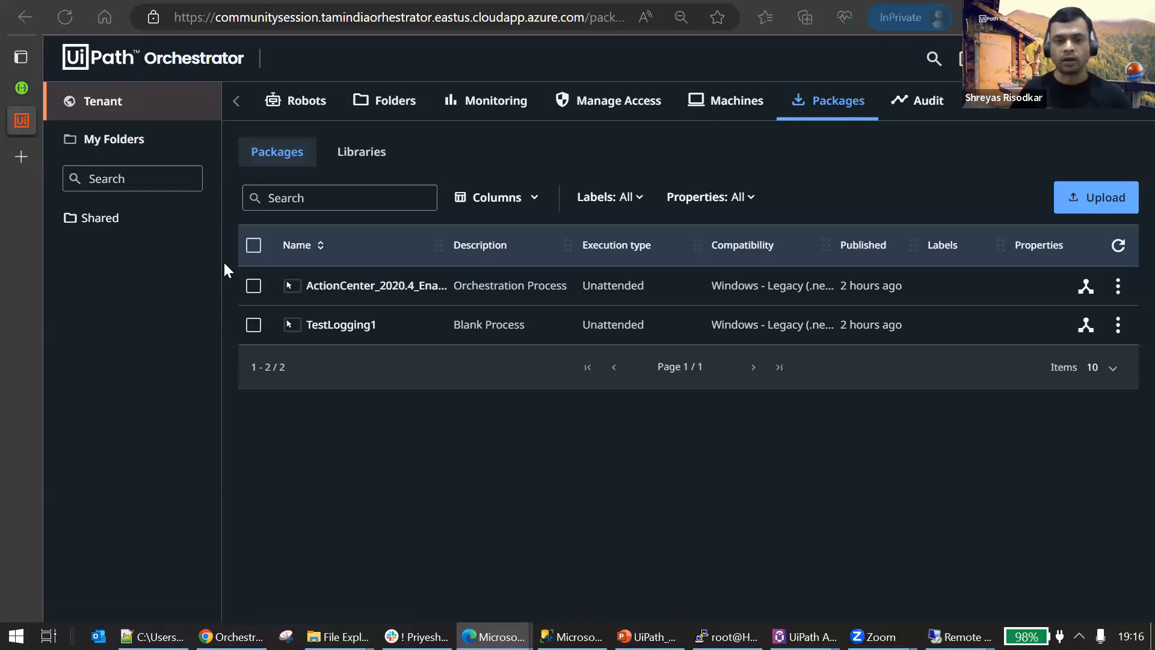
Review the Shared folder's processes, its jobs and its execution logs.
{"action": "left_click", "coordinate": [92, 219]}
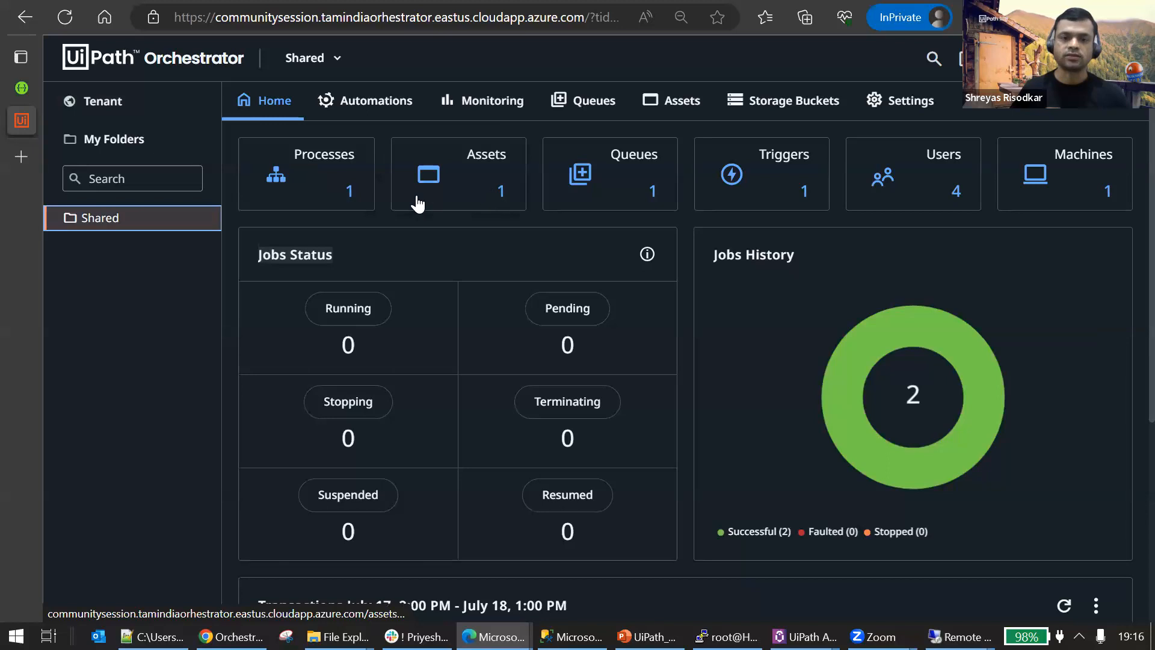
{"action": "left_click", "coordinate": [351, 196]}
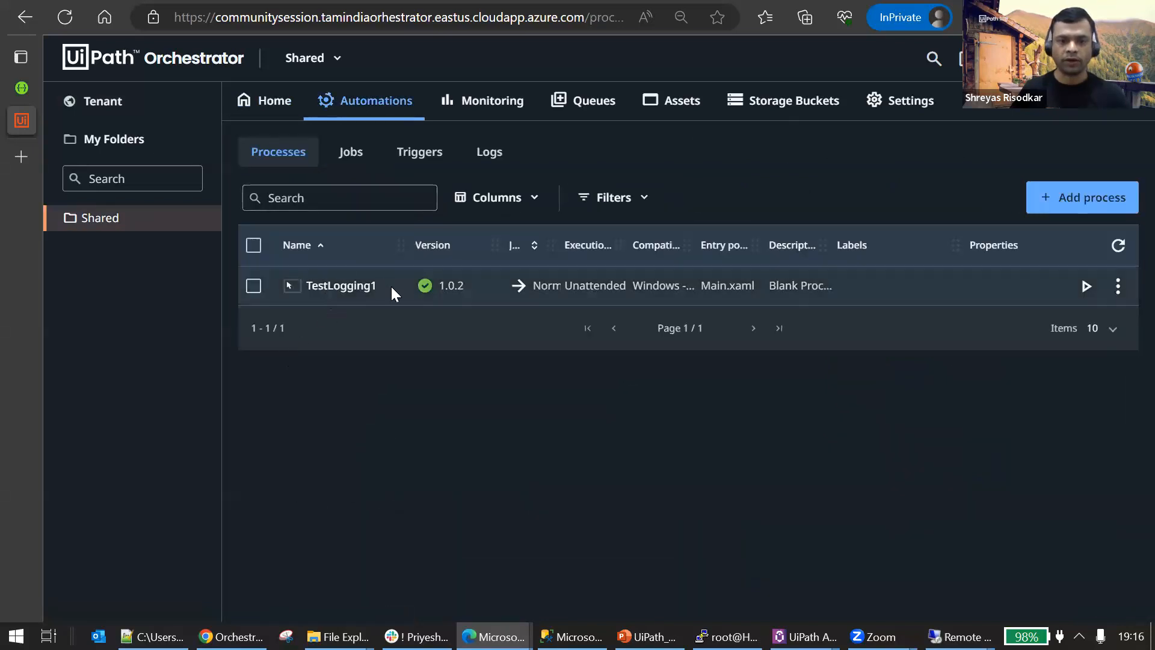
{"action": "left_click", "coordinate": [349, 156]}
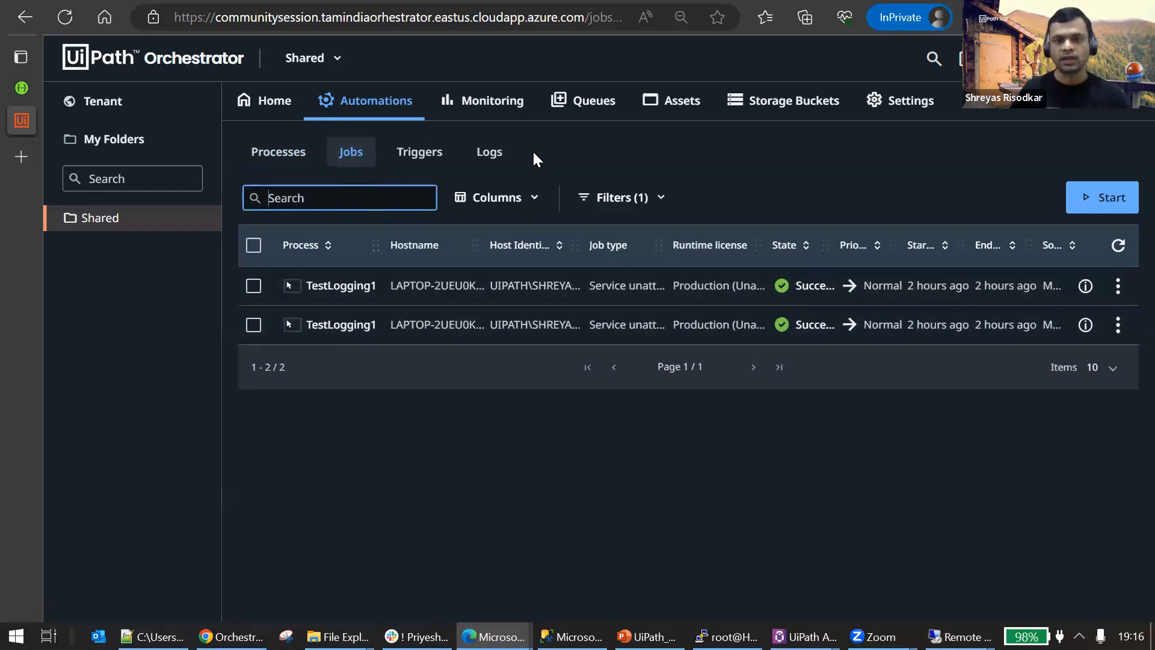
{"action": "left_click", "coordinate": [490, 151]}
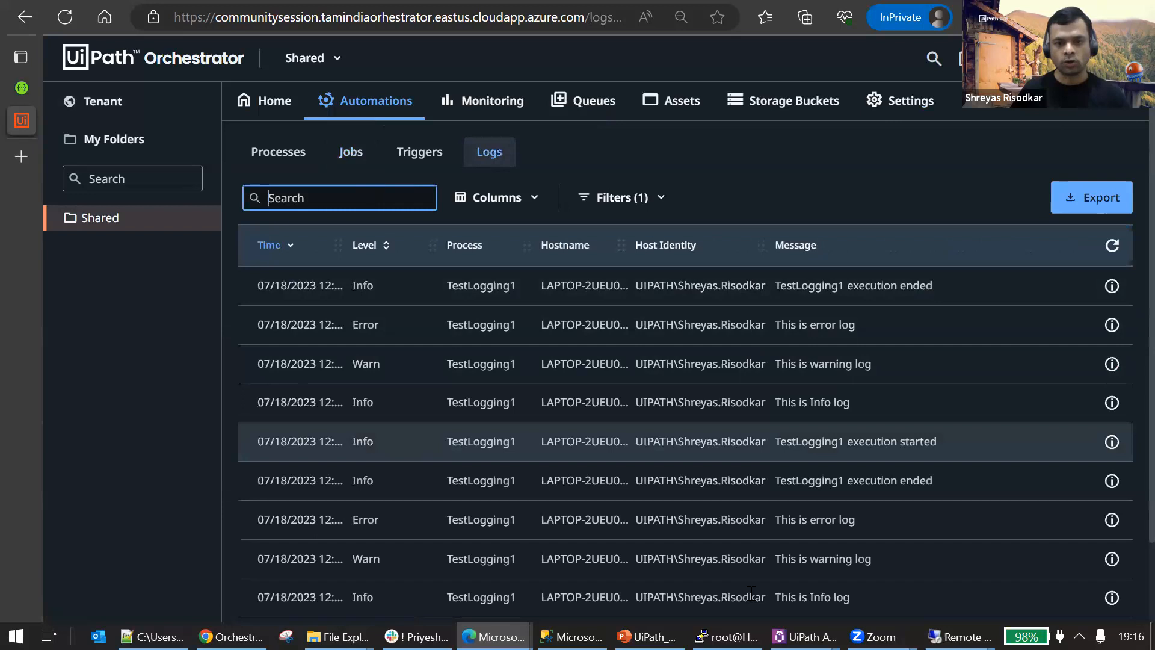
{"action": "left_click", "coordinate": [490, 123]}
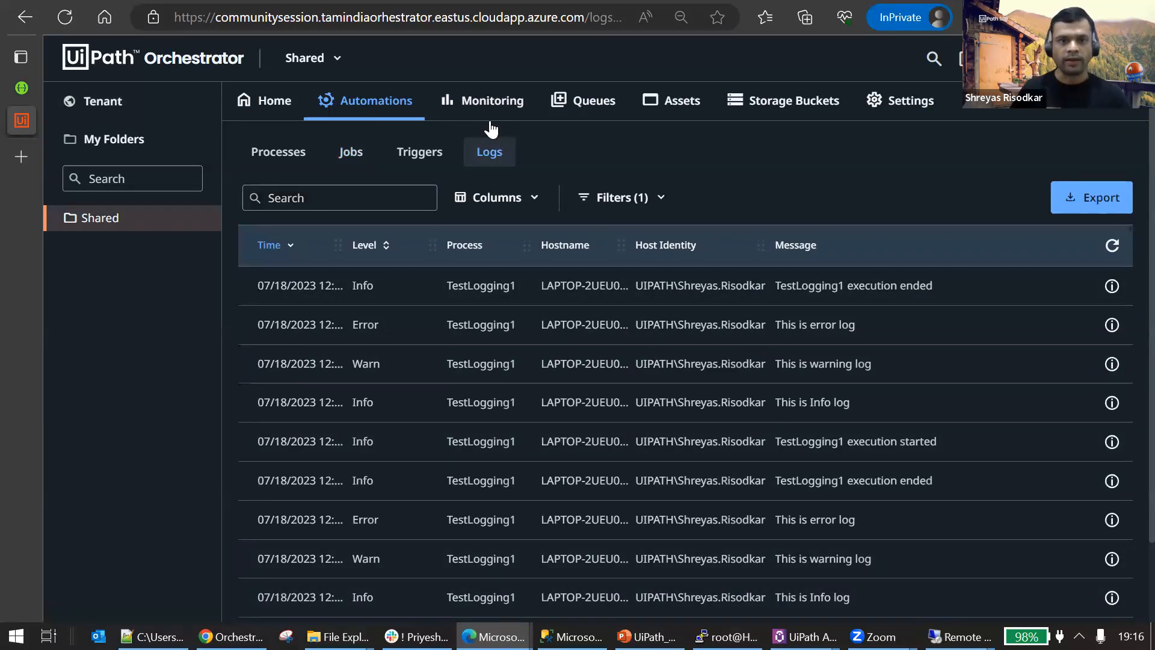
Return to the Shared folder's home page and view its assets and queues.
{"action": "left_click", "coordinate": [105, 218]}
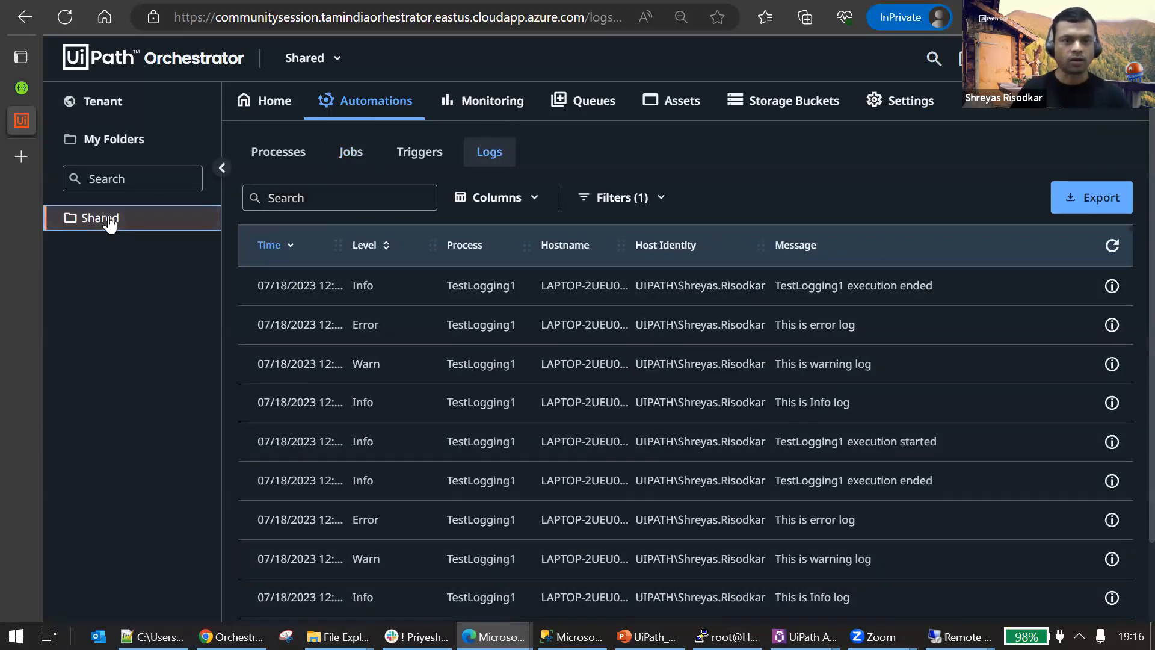
{"action": "left_click", "coordinate": [259, 101]}
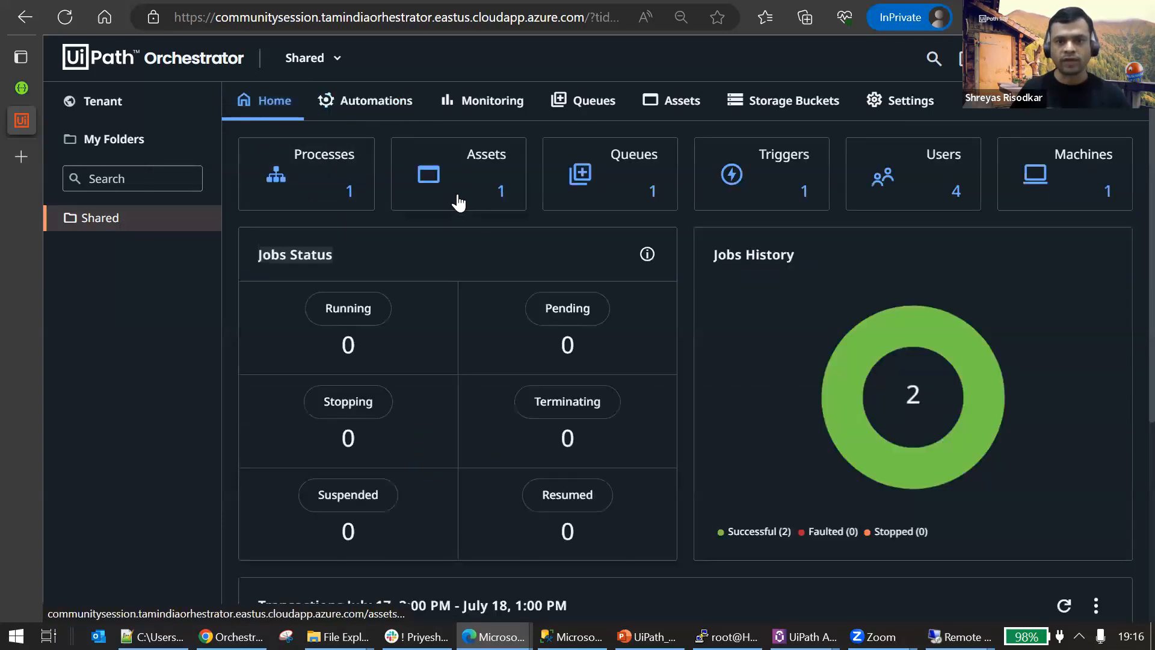
{"action": "left_click", "coordinate": [457, 198]}
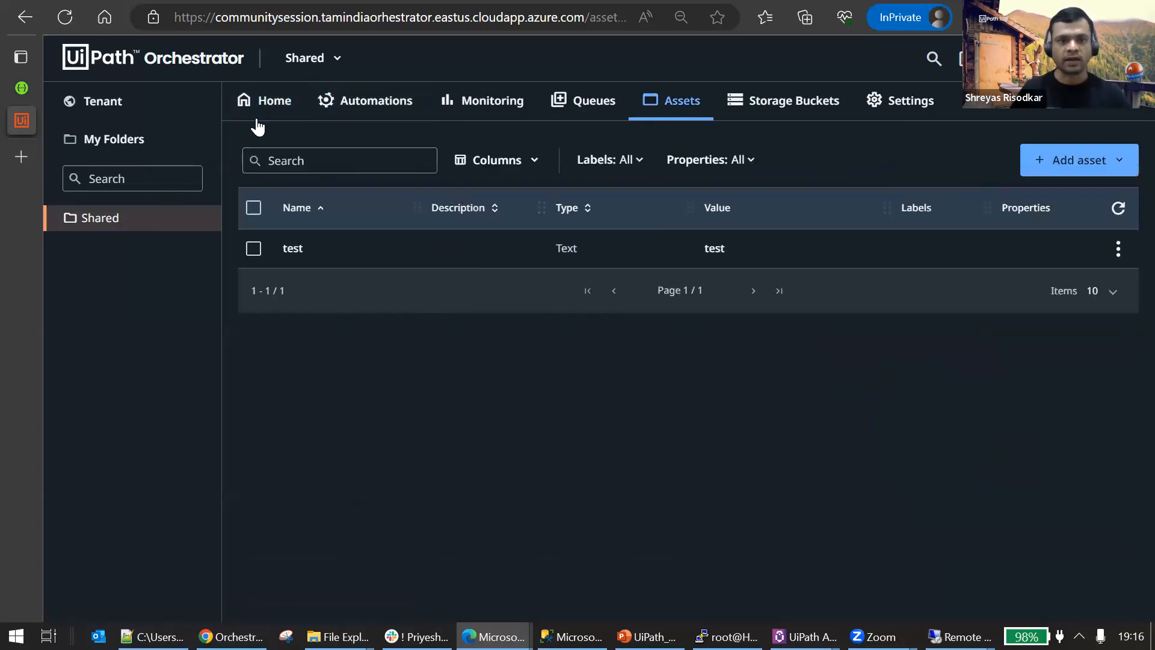
{"action": "left_click", "coordinate": [256, 120]}
{"action": "left_click", "coordinate": [644, 181]}
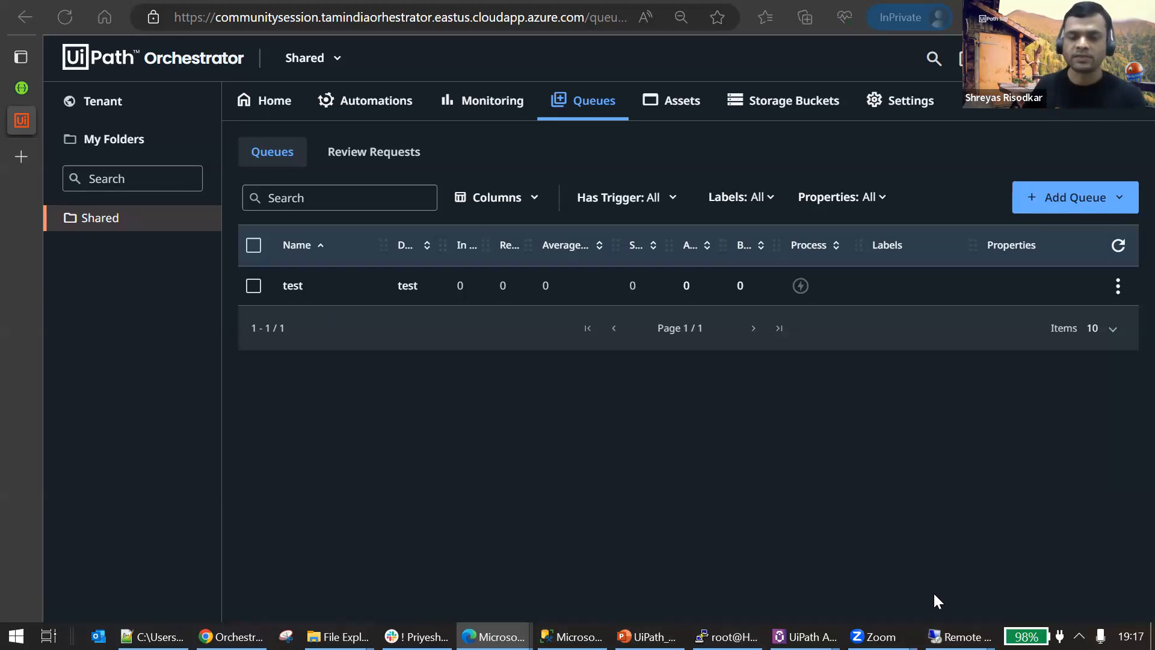
Show the jobs list of the Shared folder's automations.
{"action": "mouse_move", "coordinate": [494, 636]}
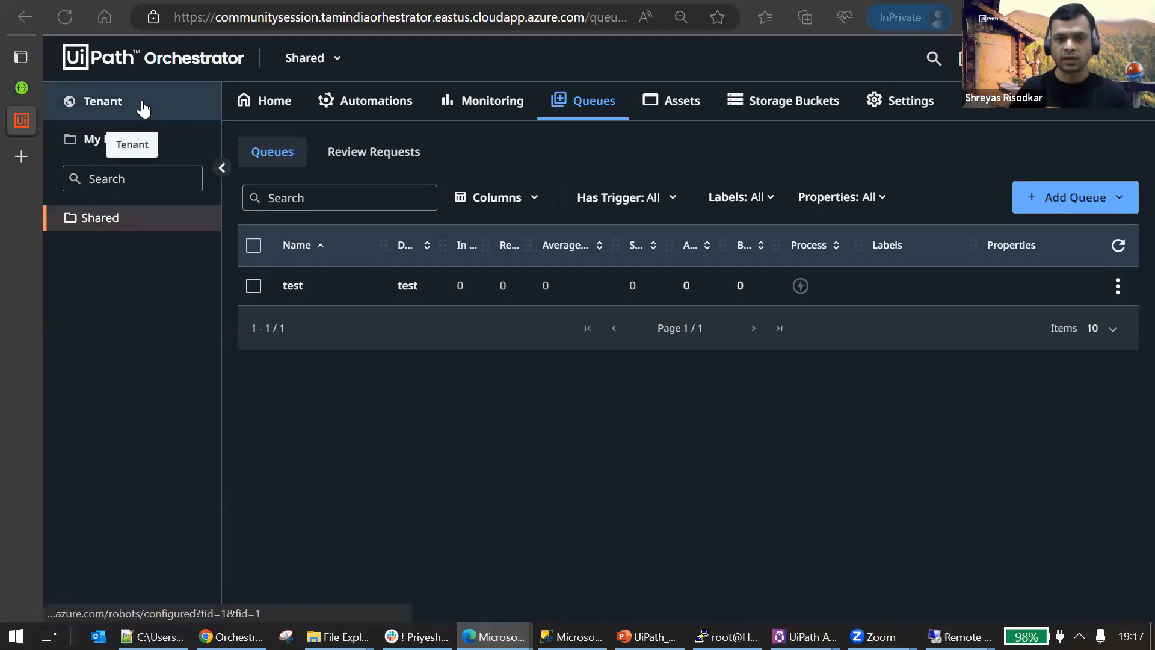
{"action": "left_click", "coordinate": [330, 100]}
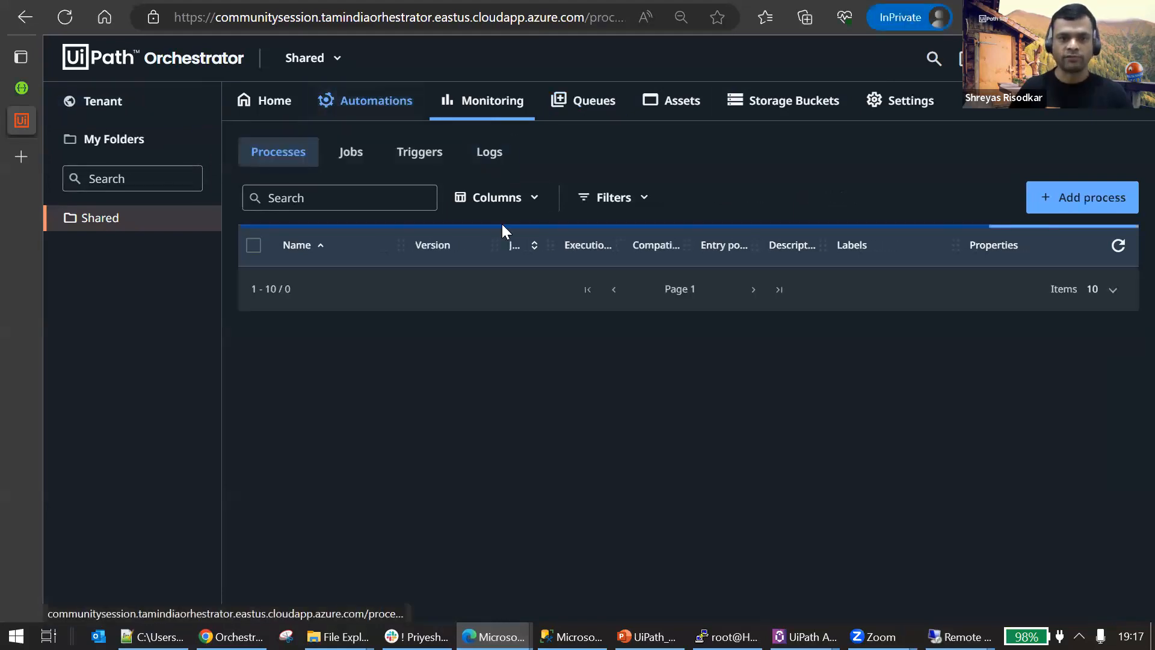
{"action": "left_click", "coordinate": [371, 149]}
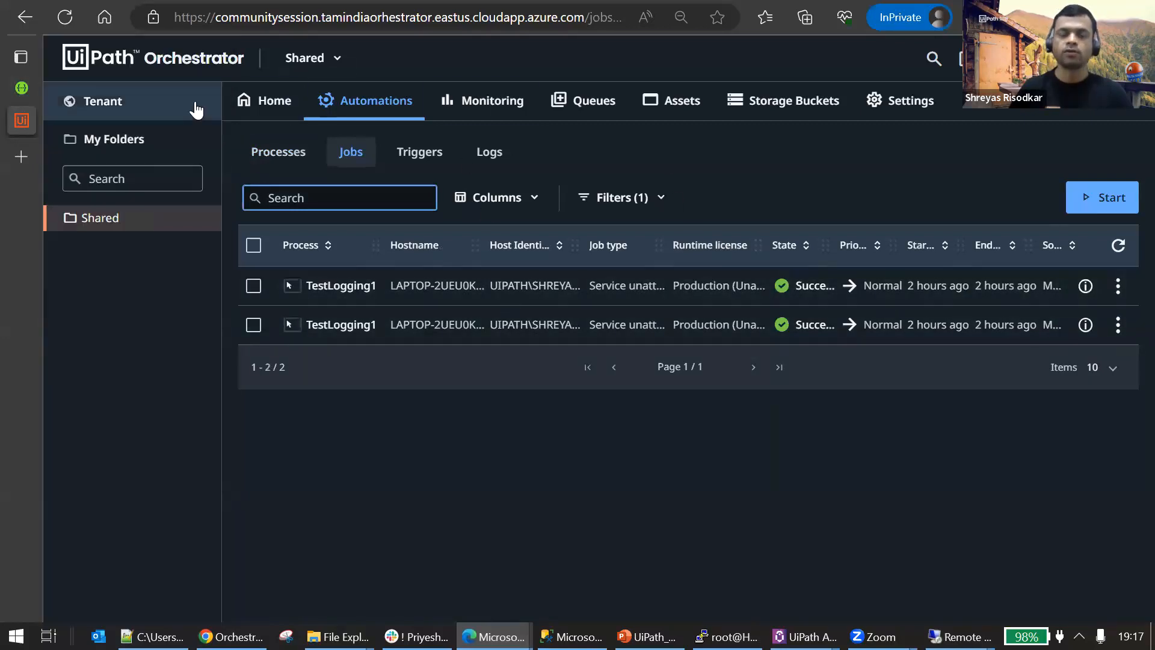
Switch to the Orchestrator Swagger page, highlight its full URL and locate the Maintenance endpoints.
{"action": "left_click", "coordinate": [22, 92]}
{"action": "scroll", "coordinate": [614, 231], "scroll_direction": "up", "scroll_amount": 2}
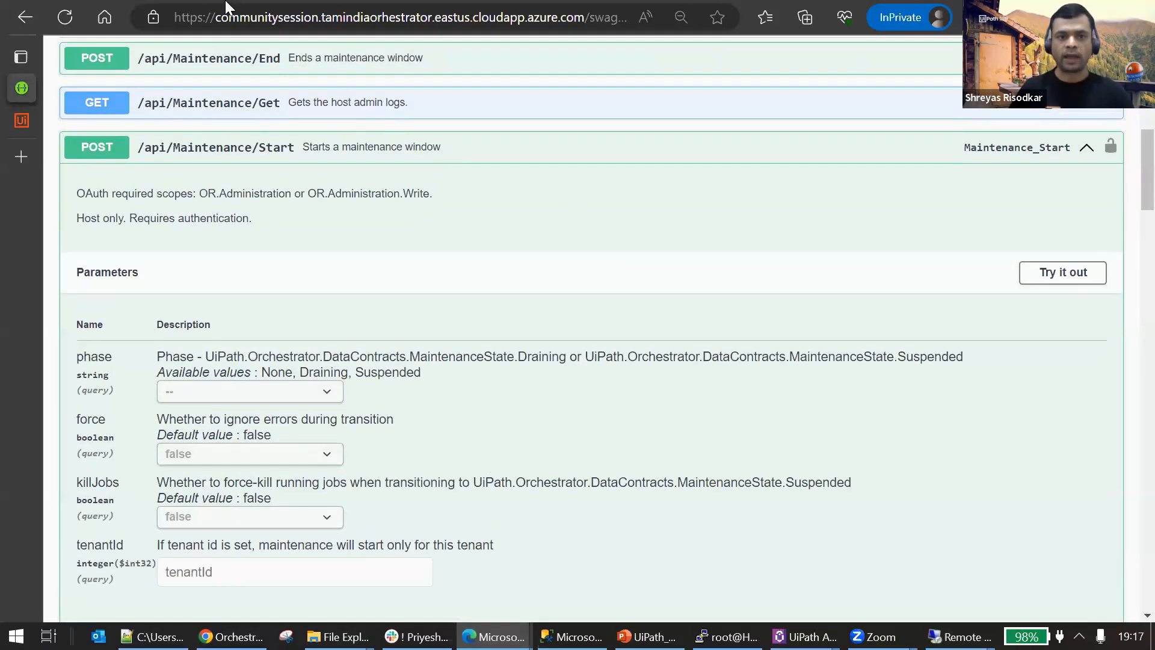
{"action": "left_click_drag", "start_coordinate": [241, 17], "coordinate": [765, 27]}
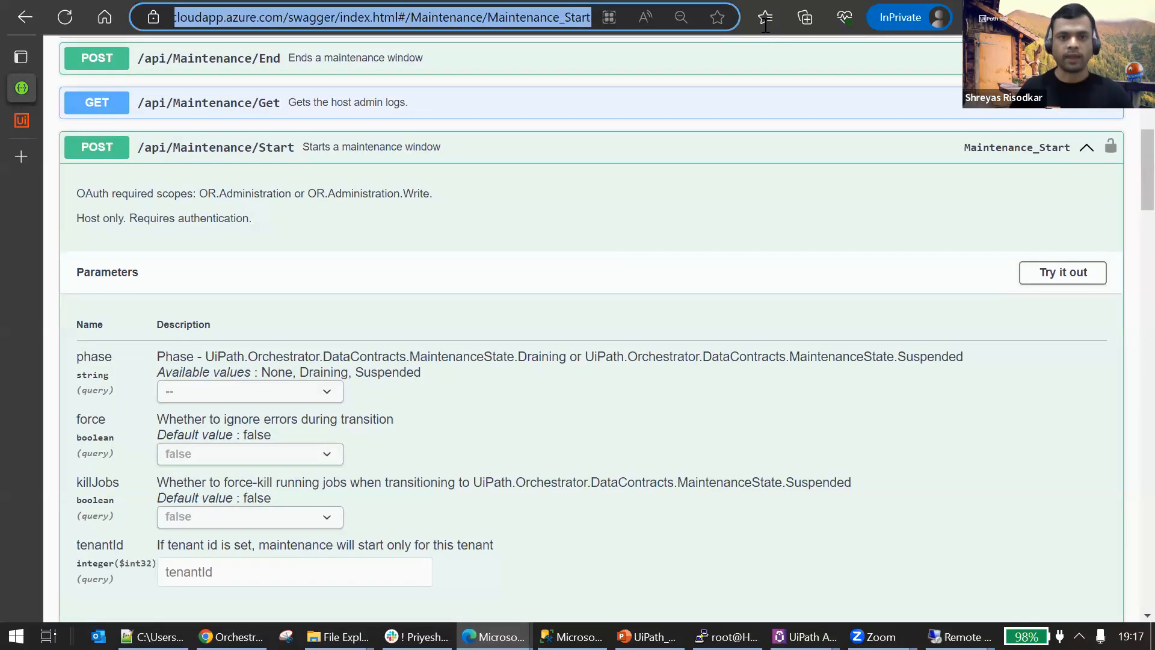
{"action": "scroll", "coordinate": [397, 247], "scroll_direction": "up", "scroll_amount": 4}
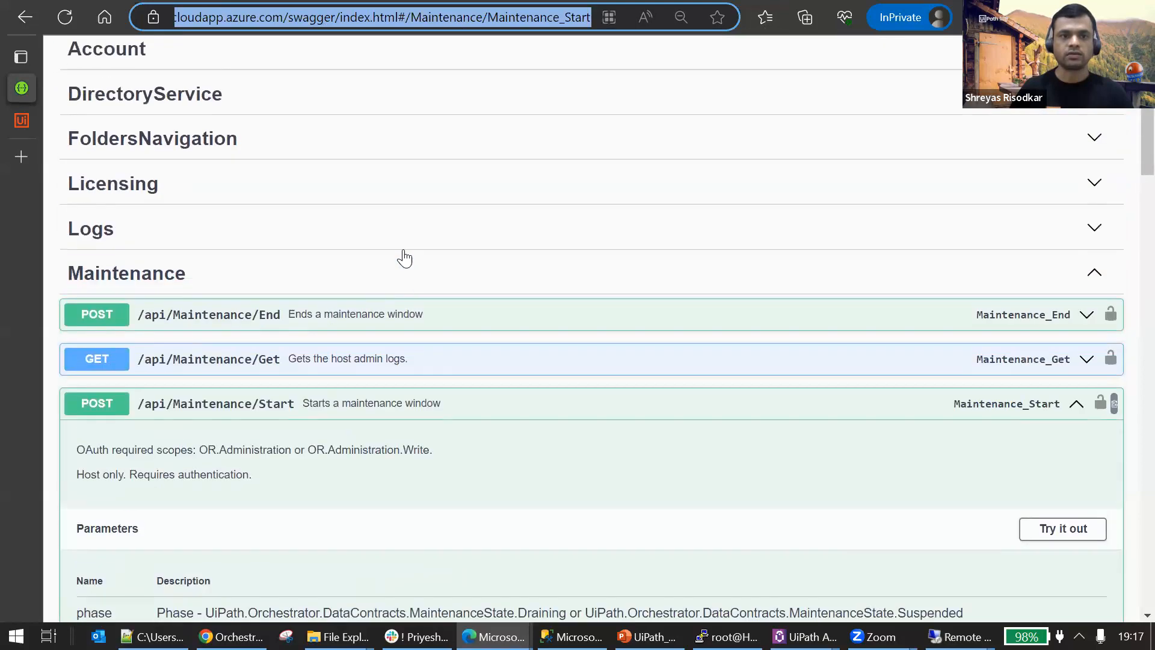
{"action": "scroll", "coordinate": [224, 291], "scroll_direction": "down", "scroll_amount": 2}
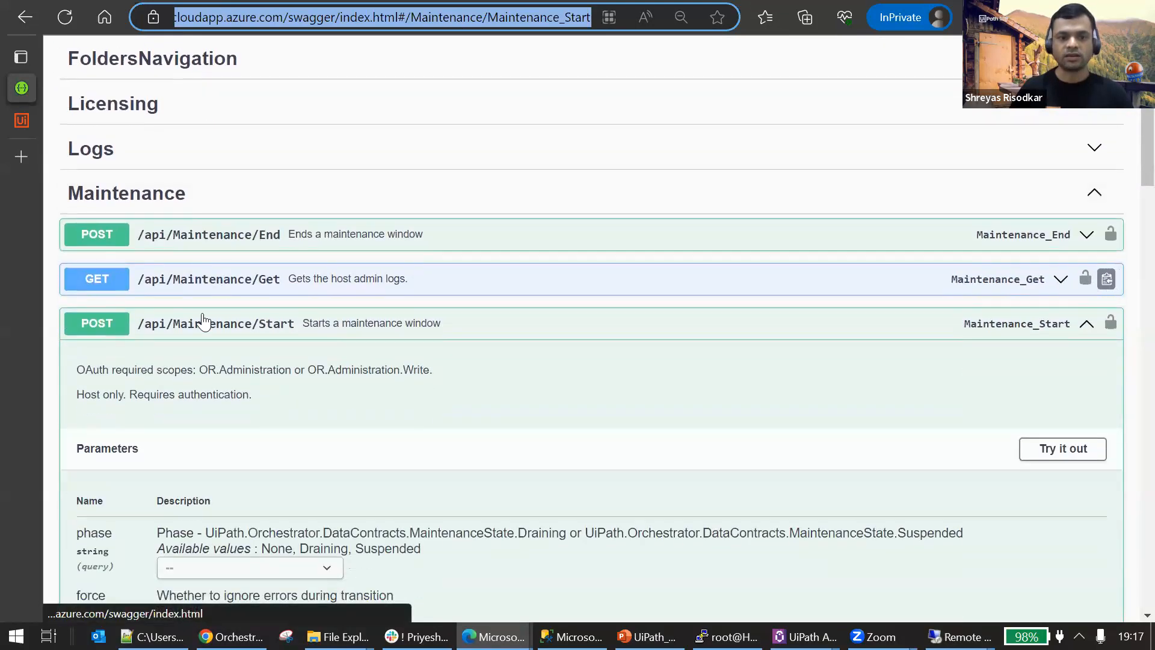
{"action": "key", "text": "alt+Tab"}
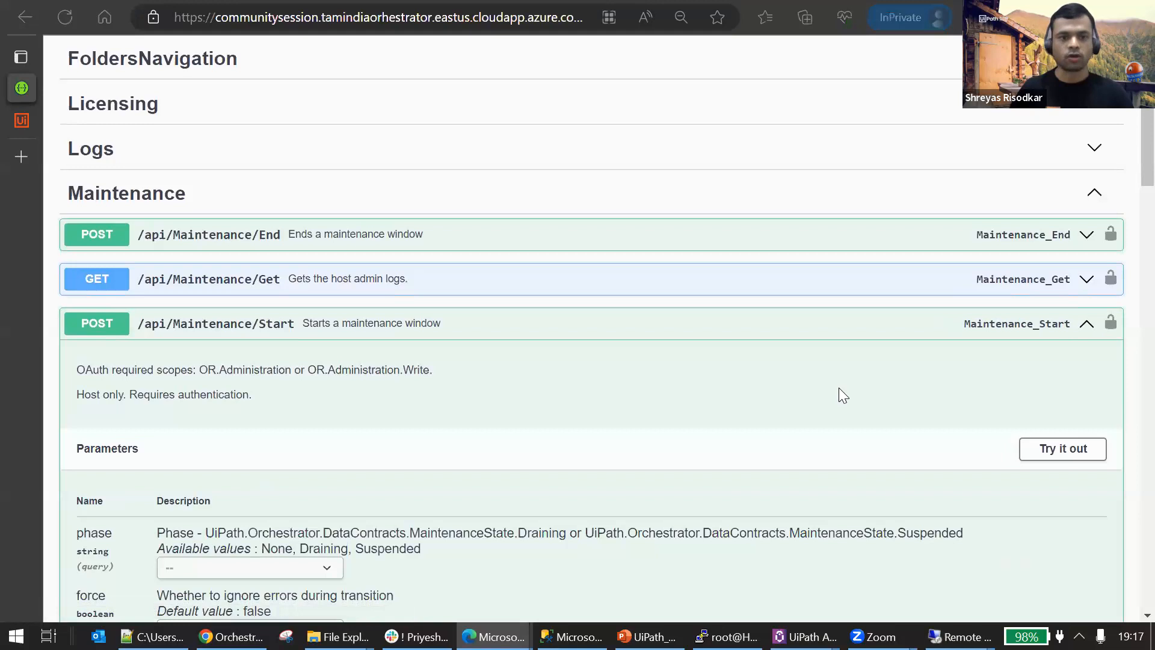
Examine the /api/Maintenance/Start endpoint's phase, force, killJobs and tenantId parameters and its responses.
{"action": "scroll", "coordinate": [296, 322], "scroll_direction": "down", "scroll_amount": 3}
{"action": "scroll", "coordinate": [286, 162], "scroll_direction": "down", "scroll_amount": 1}
{"action": "scroll", "coordinate": [281, 150], "scroll_direction": "up", "scroll_amount": 1}
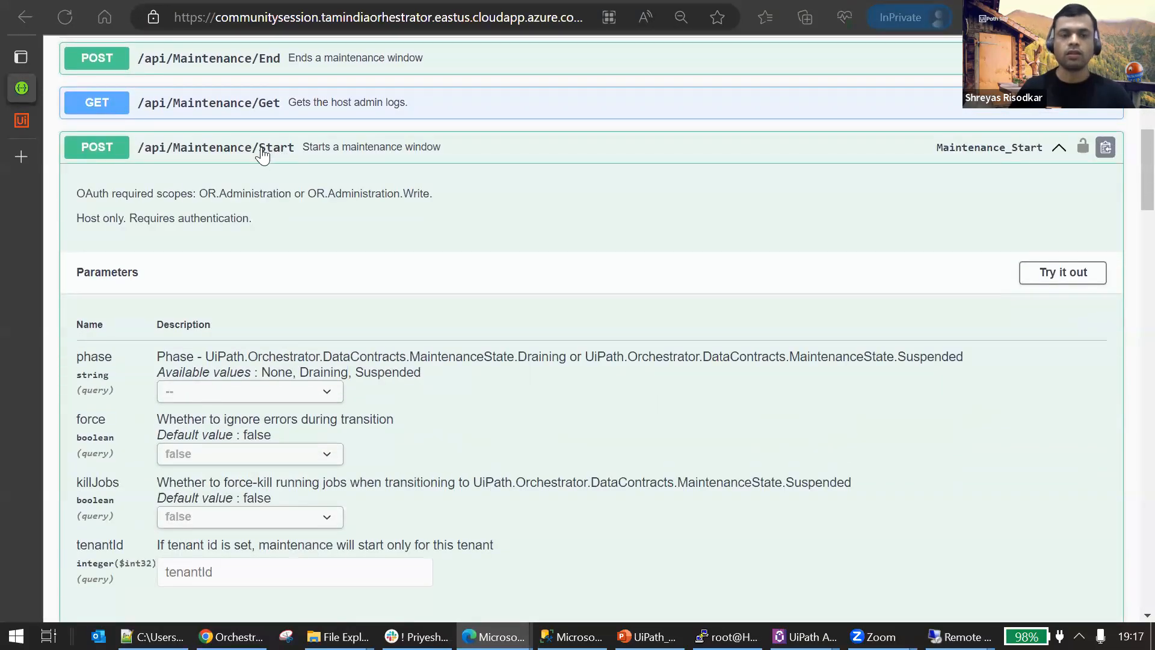
{"action": "scroll", "coordinate": [299, 154], "scroll_direction": "down", "scroll_amount": 1}
{"action": "scroll", "coordinate": [300, 154], "scroll_direction": "up", "scroll_amount": 1}
{"action": "scroll", "coordinate": [300, 156], "scroll_direction": "down", "scroll_amount": 2}
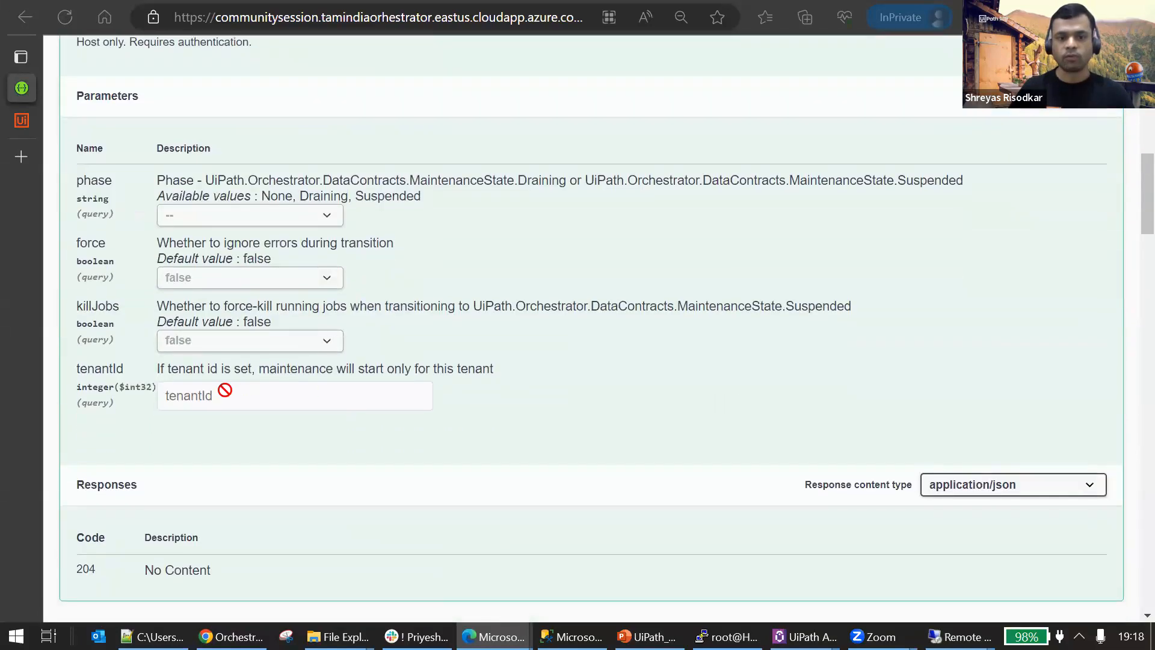
{"action": "scroll", "coordinate": [744, 309], "scroll_direction": "up", "scroll_amount": 1}
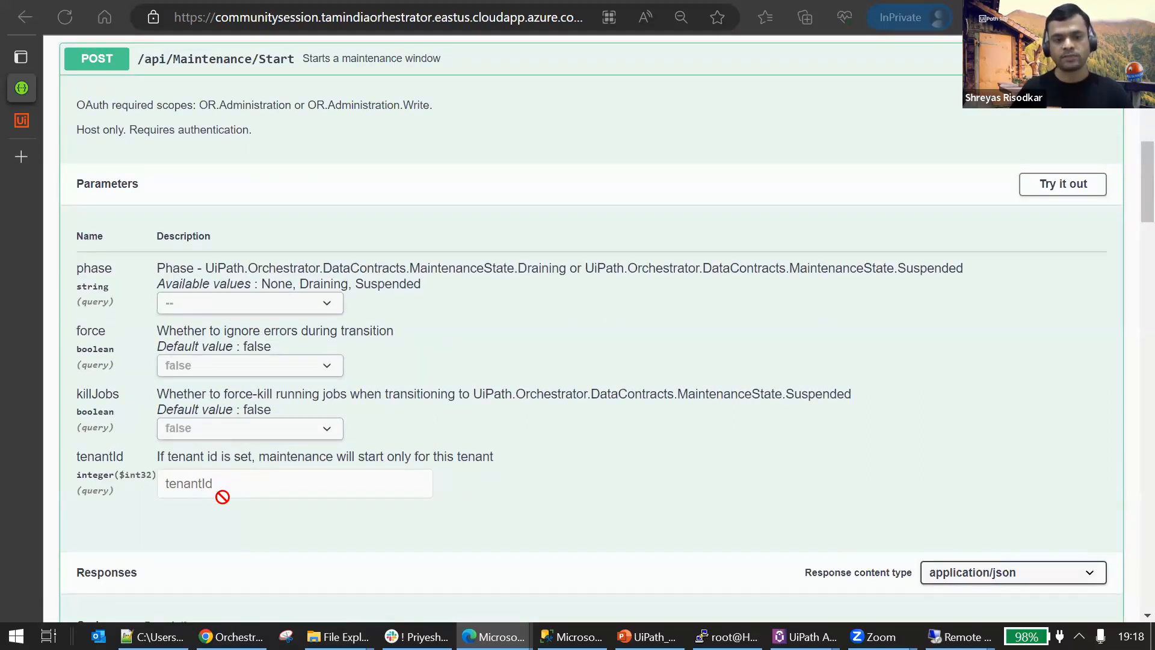
{"action": "scroll", "coordinate": [259, 478], "scroll_direction": "up", "scroll_amount": 1}
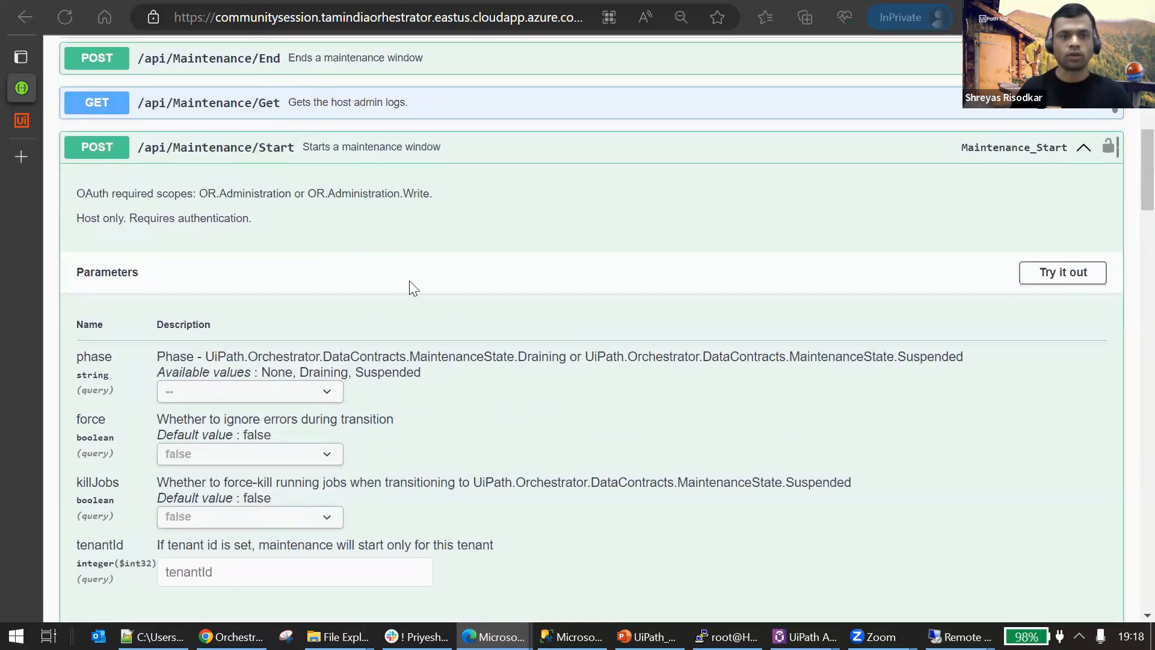
{"action": "scroll", "coordinate": [409, 280], "scroll_direction": "down", "scroll_amount": 2}
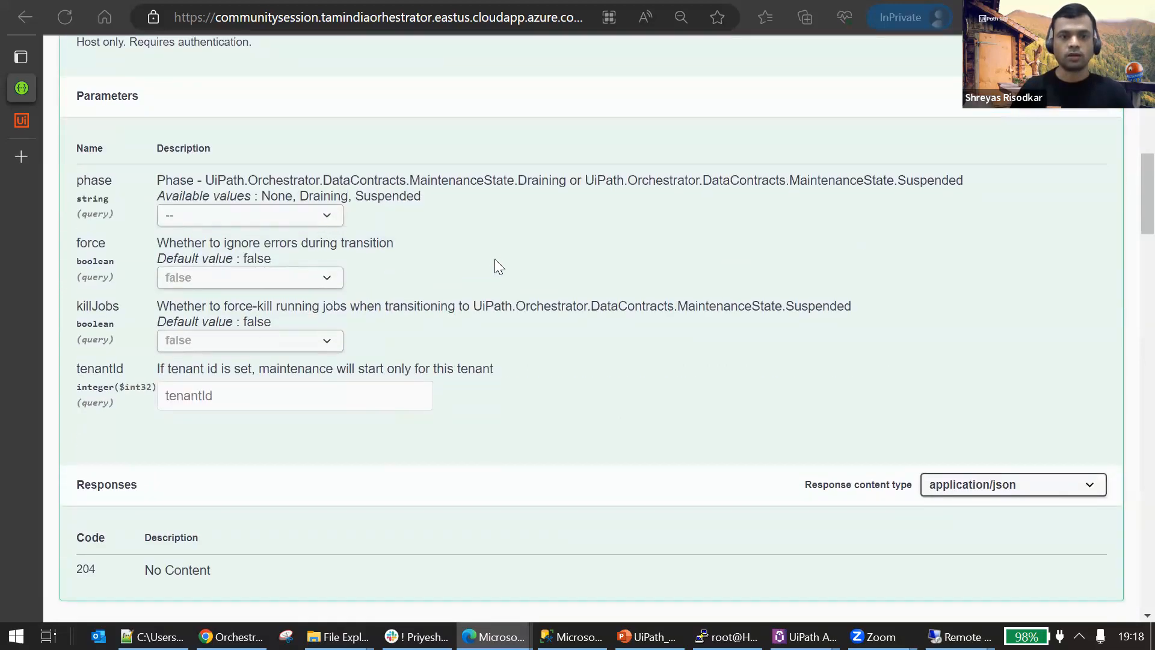
{"action": "scroll", "coordinate": [494, 263], "scroll_direction": "up", "scroll_amount": 2}
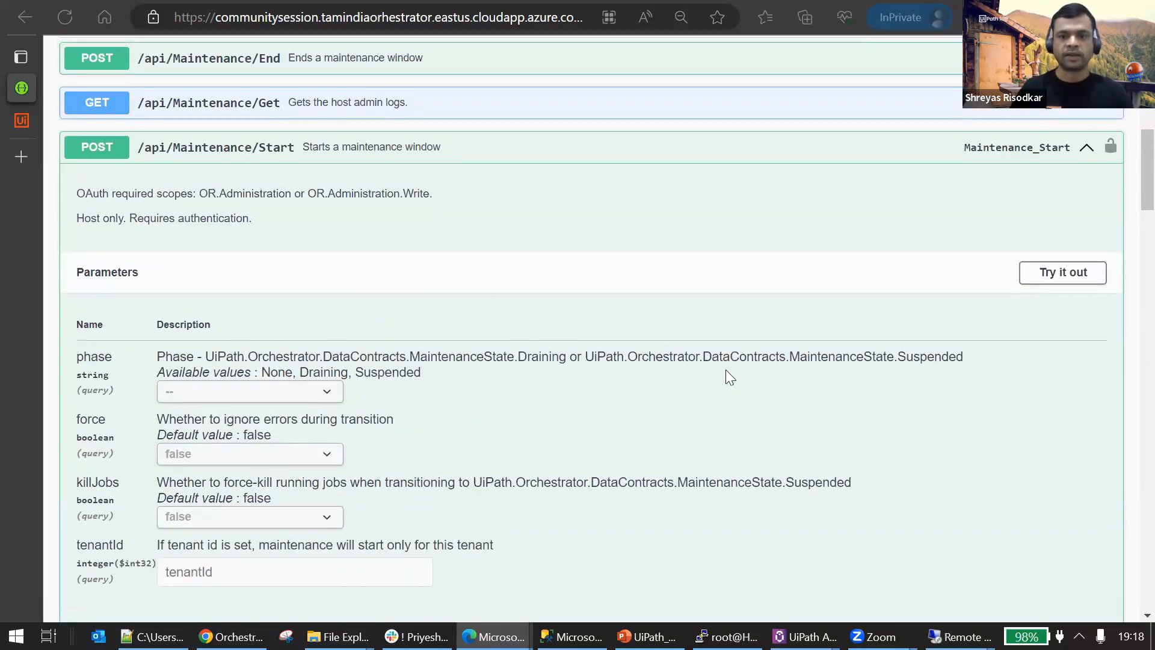
{"action": "scroll", "coordinate": [499, 337], "scroll_direction": "up", "scroll_amount": 2}
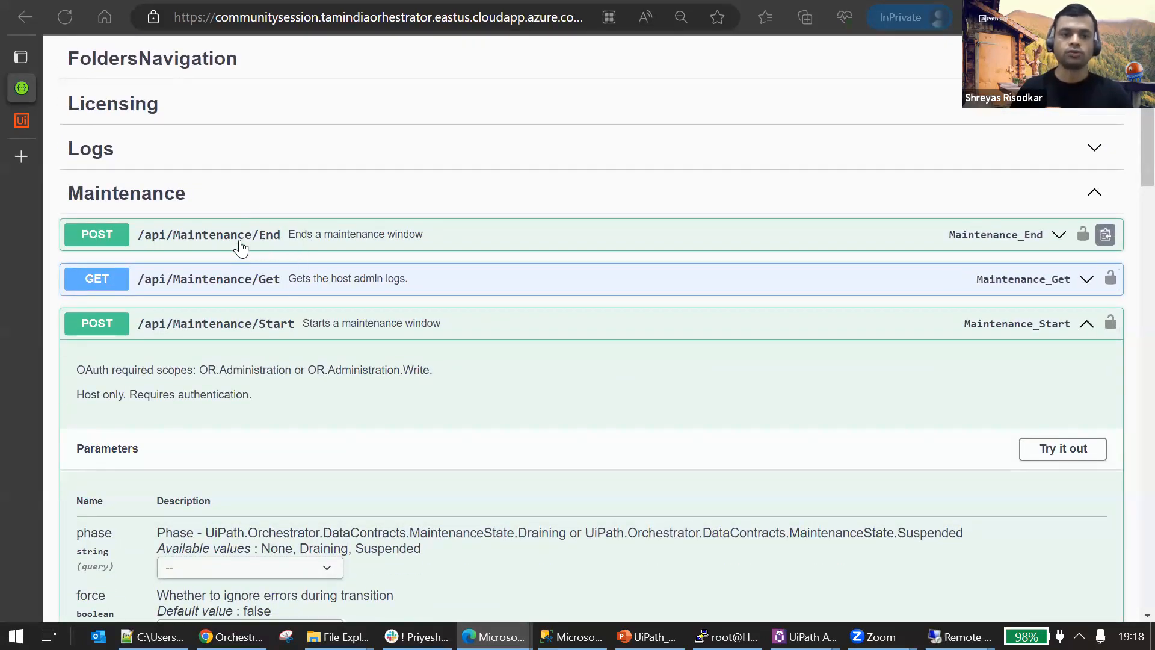
Expand the /api/Maintenance/End endpoint to view its parameters, then collapse both it and /api/Maintenance/Start.
{"action": "left_click", "coordinate": [309, 239]}
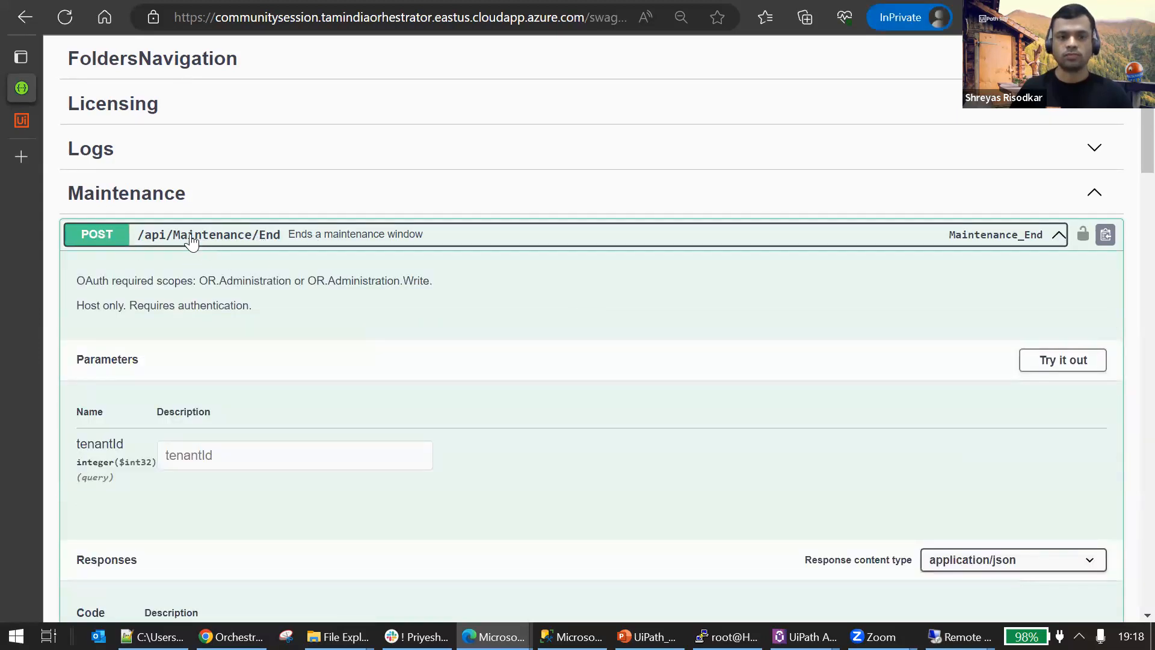
{"action": "left_click", "coordinate": [280, 239]}
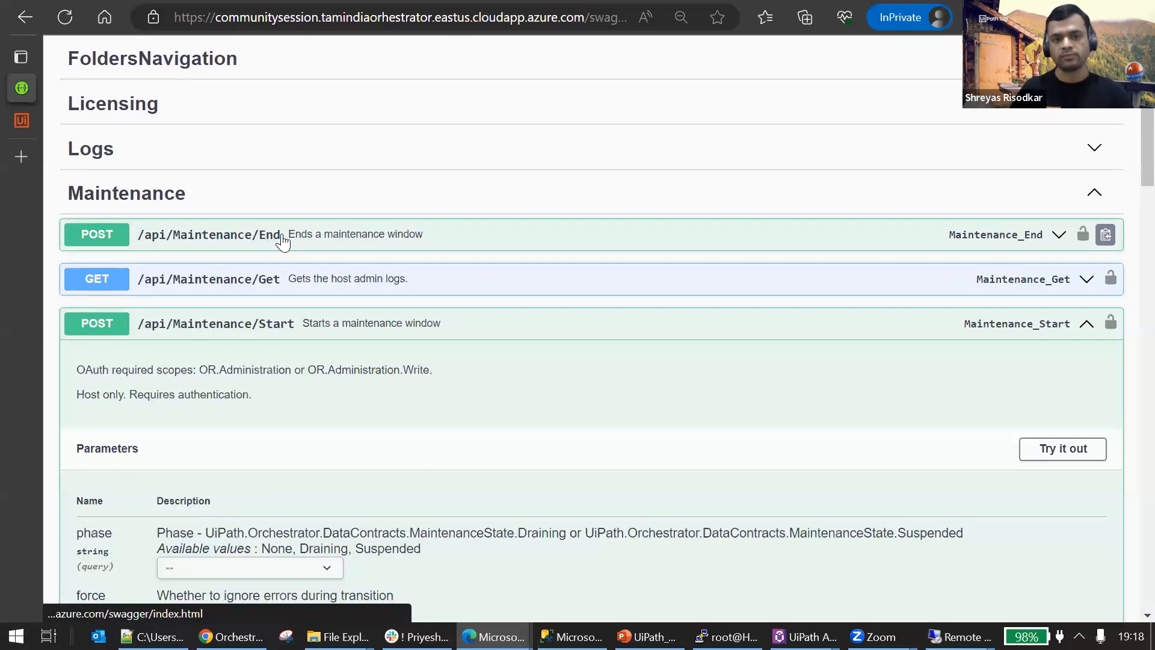
{"action": "left_click", "coordinate": [381, 325]}
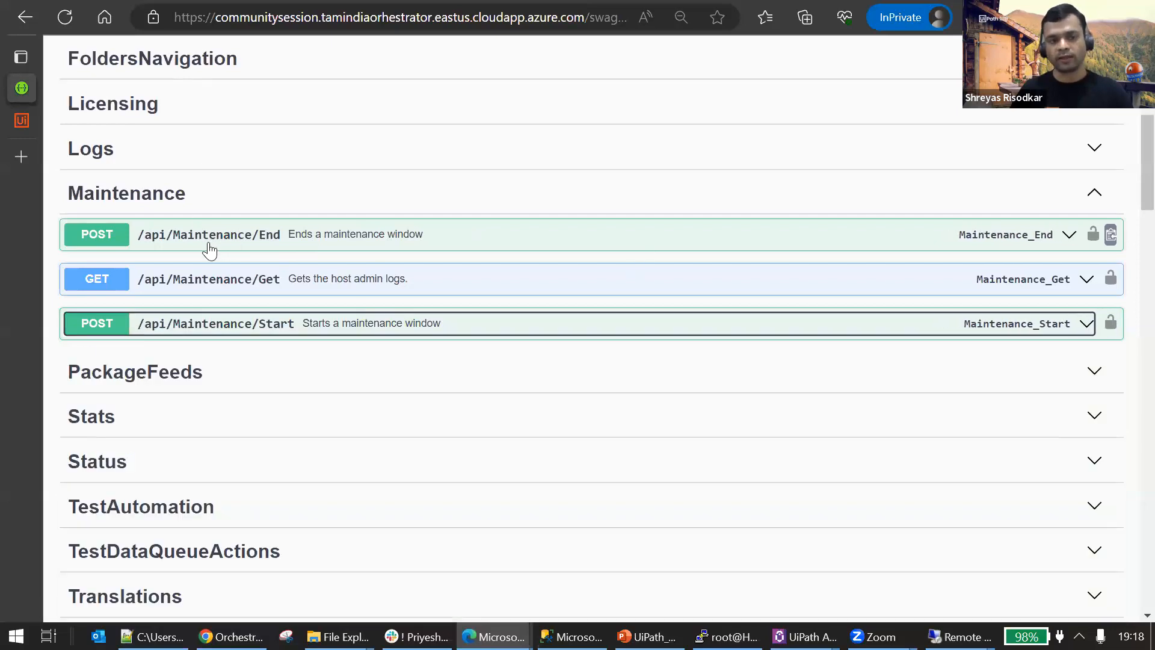
Switch from the Swagger page back to the Orchestrator browser page.
{"action": "mouse_move", "coordinate": [15, 128]}
{"action": "left_click", "coordinate": [84, 117]}
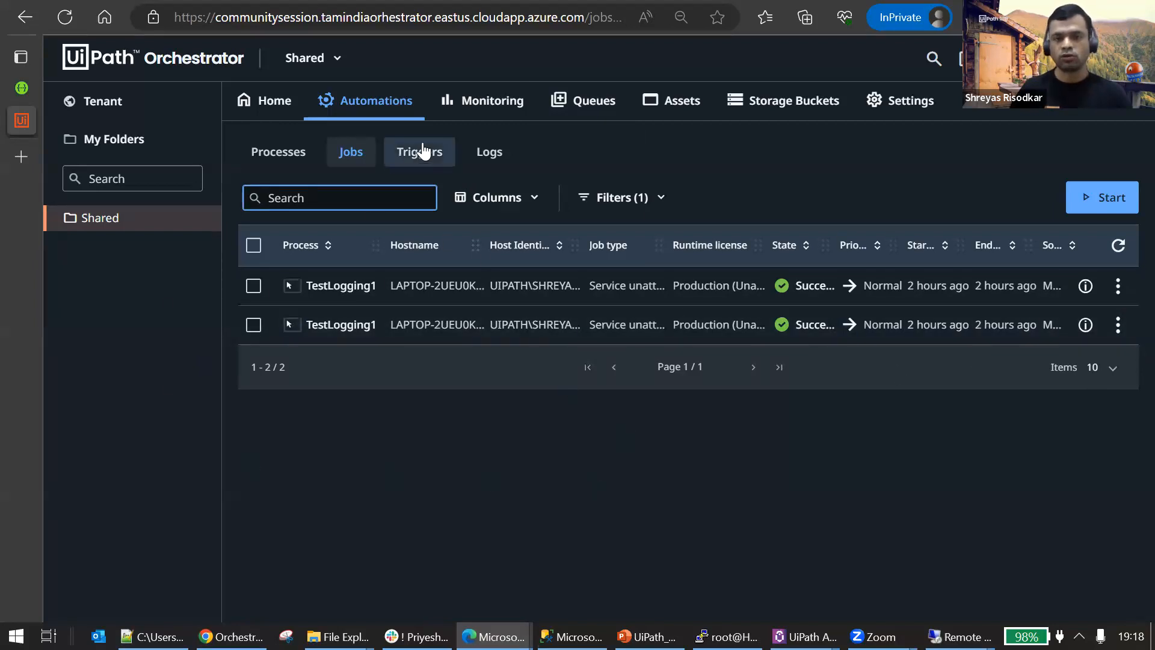
{"action": "left_click", "coordinate": [1066, 546]}
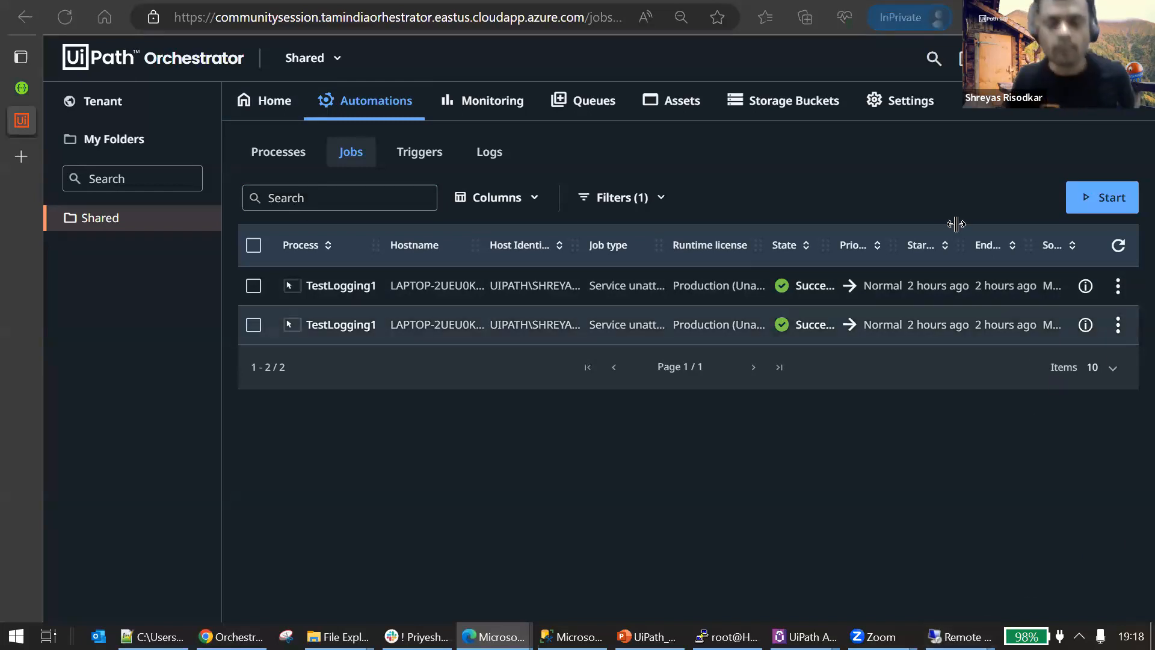
Switch to the Orch-Node1 remote desktop session, move its connection bar aside and show the desktop.
{"action": "mouse_move", "coordinate": [935, 636]}
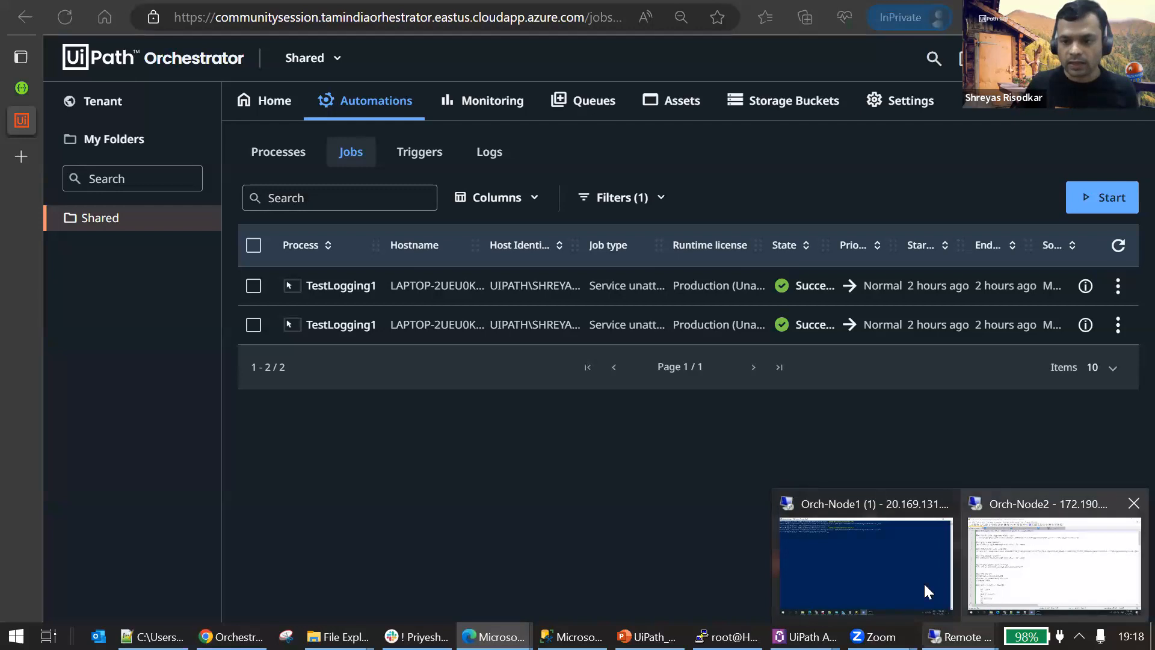
{"action": "left_click", "coordinate": [873, 579]}
{"action": "left_click_drag", "start_coordinate": [759, 11], "coordinate": [402, 12]}
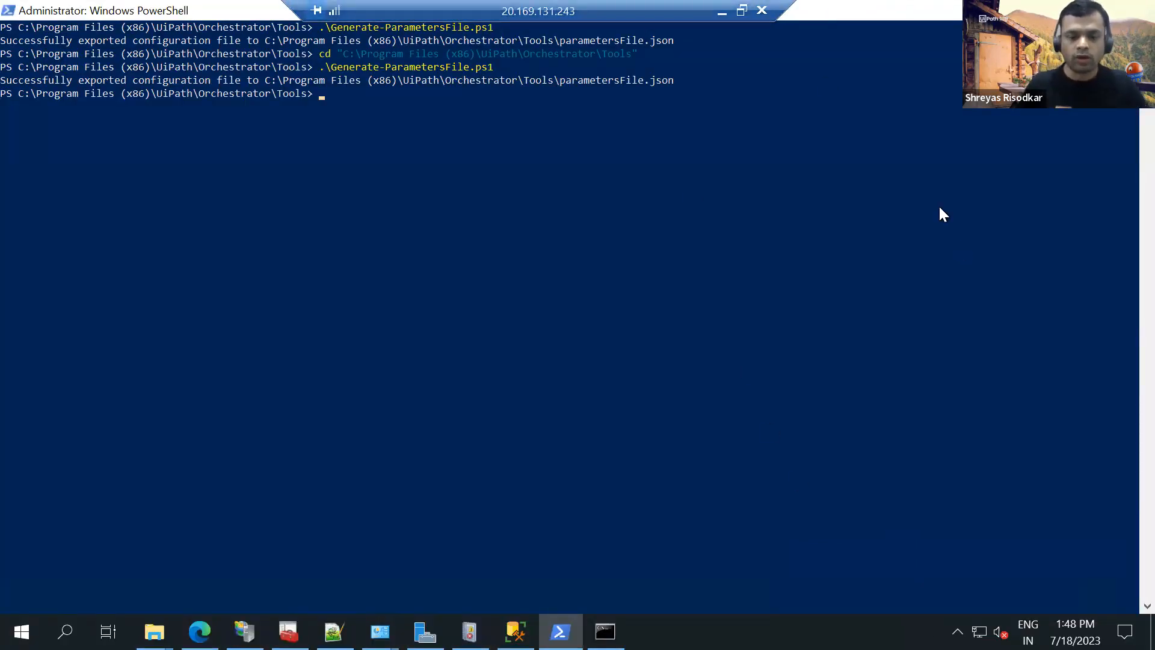
{"action": "key", "text": "super+d"}
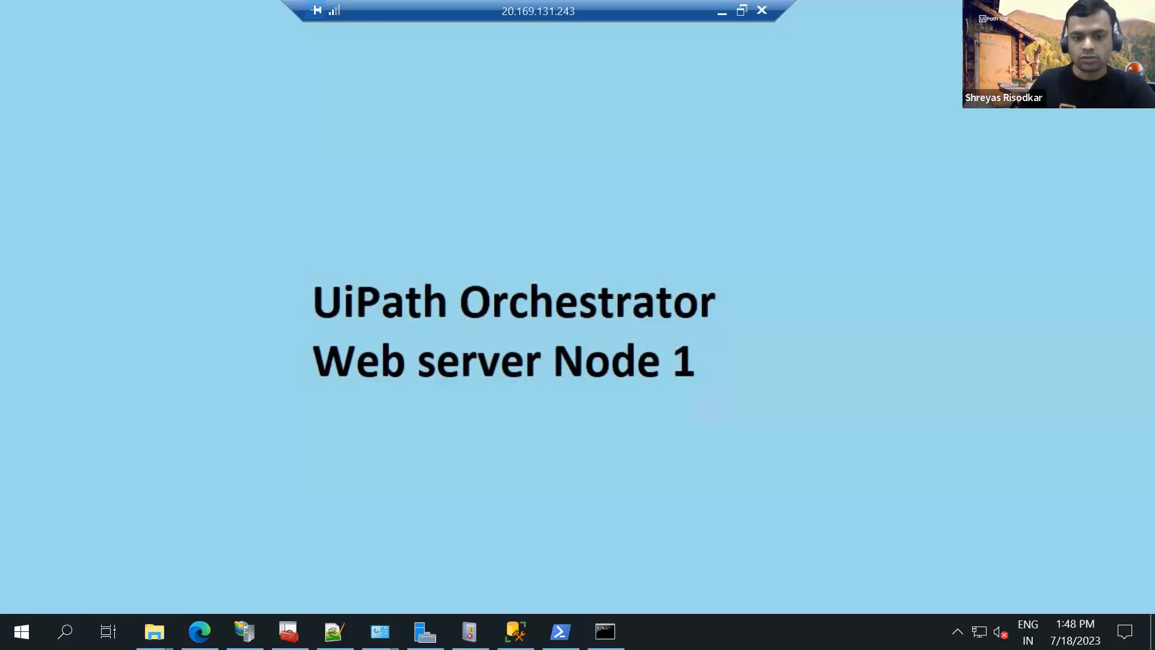
Bring up IIS Manager on Orch-Node1 and show the sites listed under the server.
{"action": "left_click", "coordinate": [245, 632]}
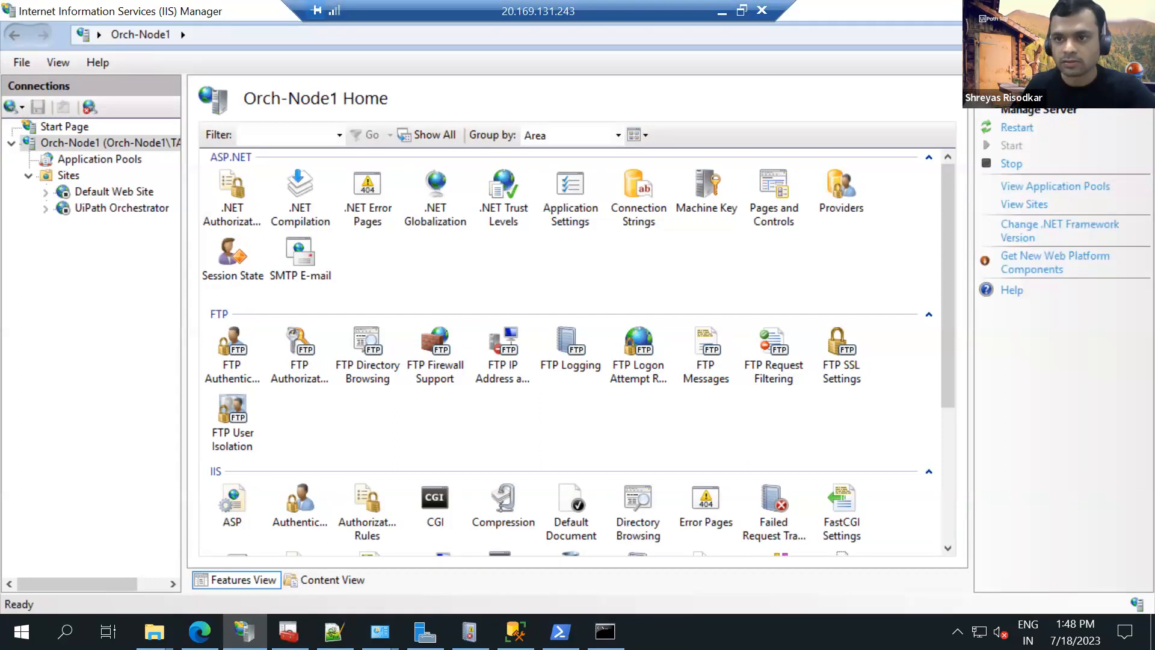
{"action": "left_click", "coordinate": [28, 176]}
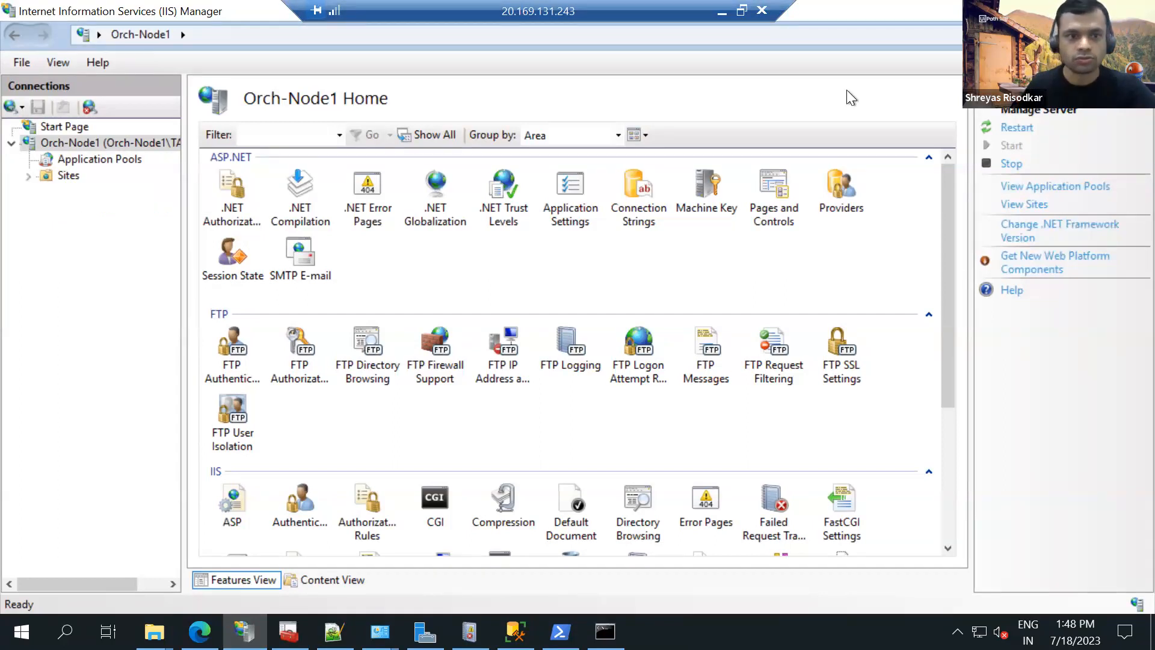
{"action": "left_click", "coordinate": [28, 176]}
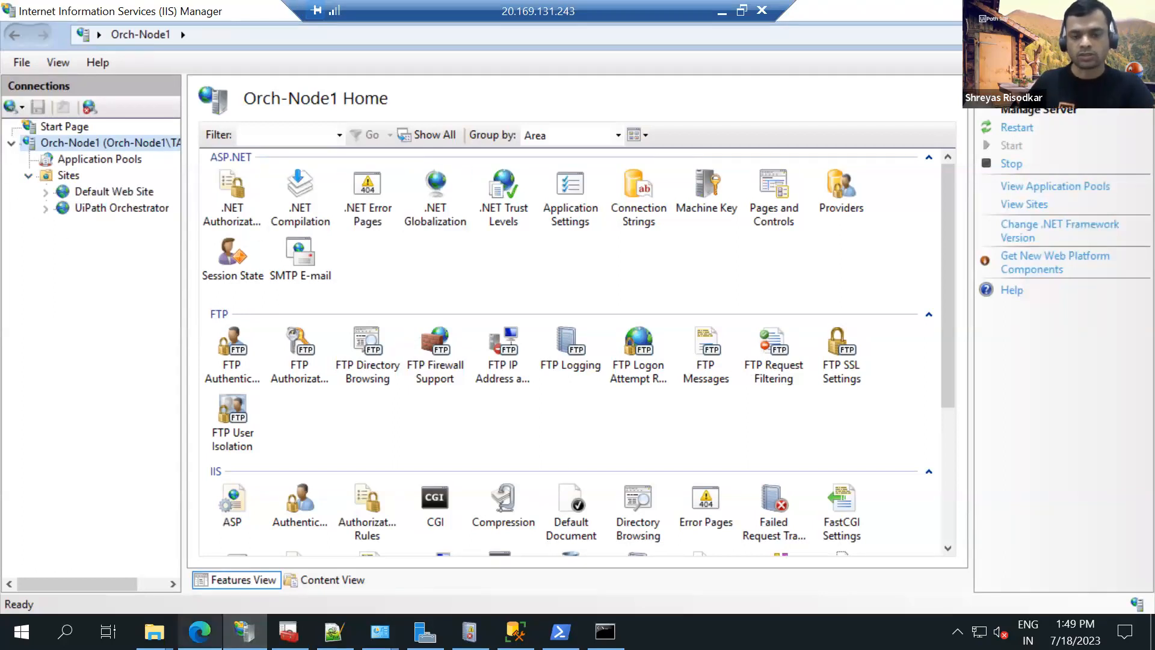
Examine the UiPath Orchestrator site's https binding on port 443 and its SSL certificate, without changing it.
{"action": "mouse_move", "coordinate": [289, 632]}
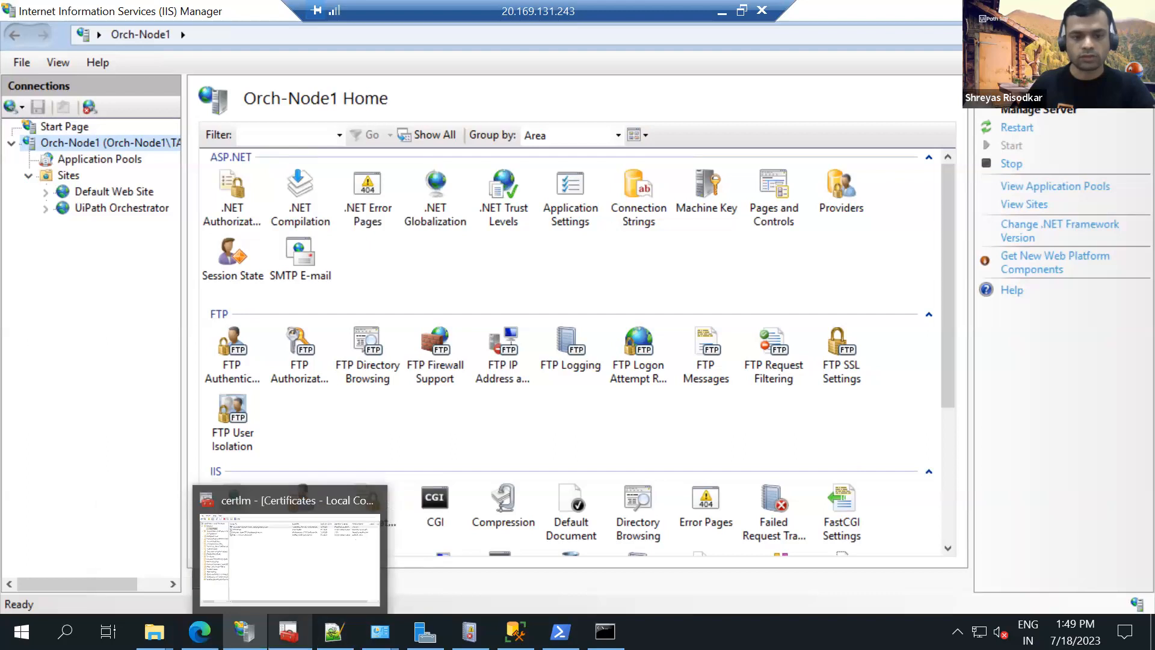
{"action": "left_click", "coordinate": [287, 569]}
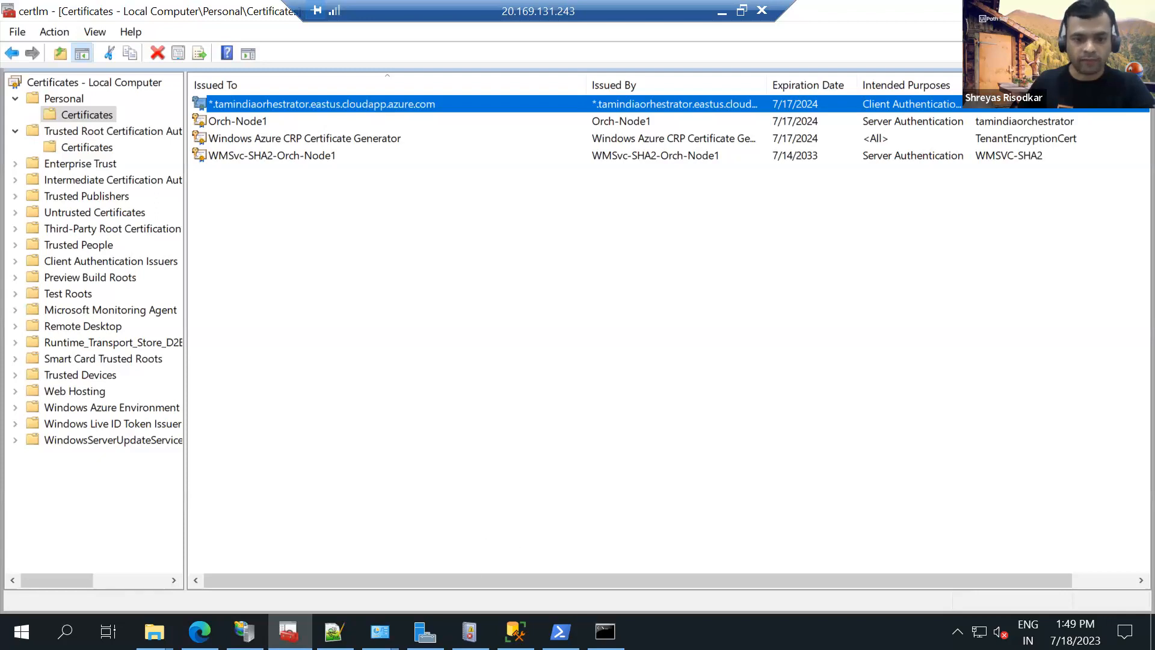
{"action": "key", "text": "alt+Tab"}
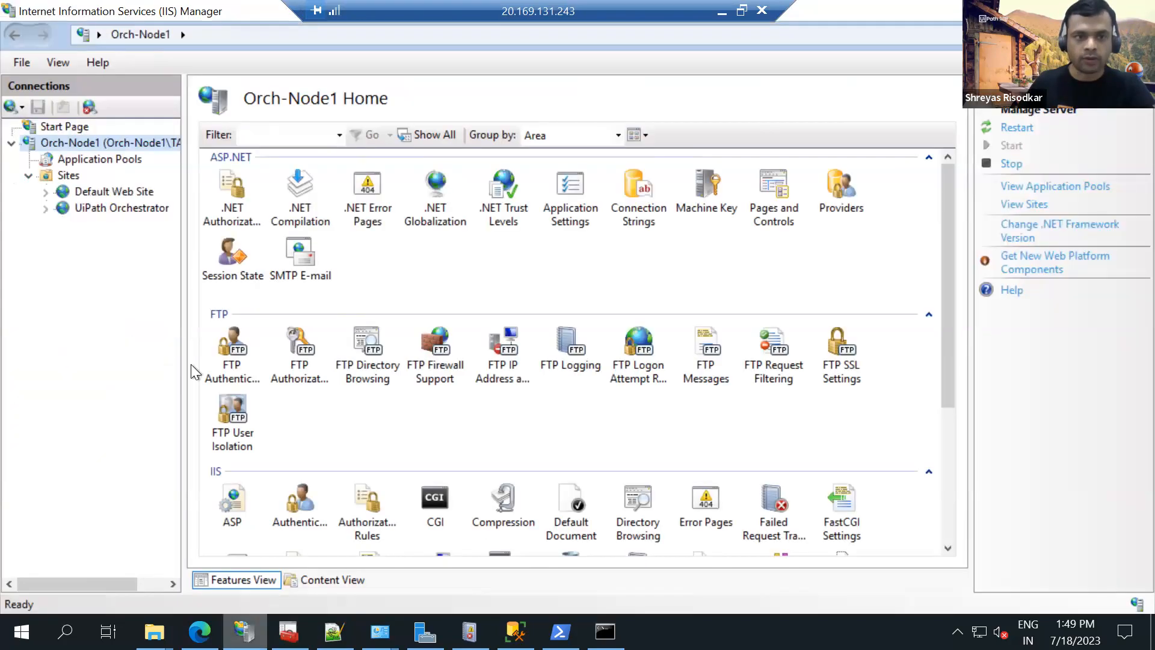
{"action": "left_click", "coordinate": [117, 207]}
{"action": "left_click", "coordinate": [1035, 169]}
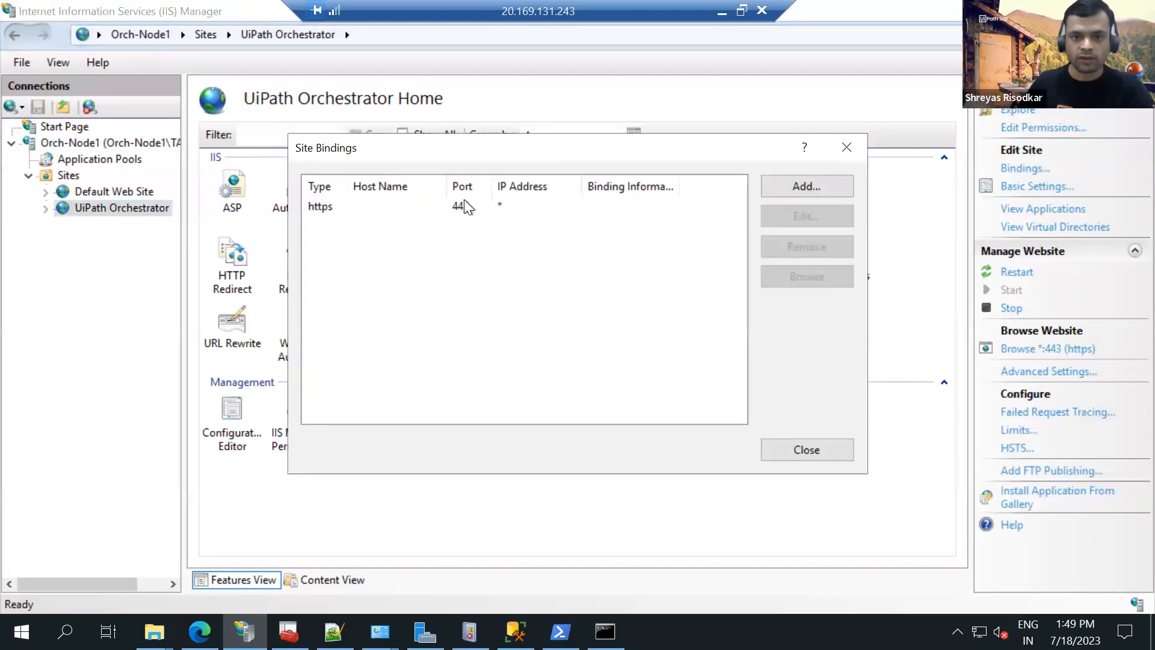
{"action": "left_click", "coordinate": [464, 205]}
{"action": "left_click", "coordinate": [836, 221]}
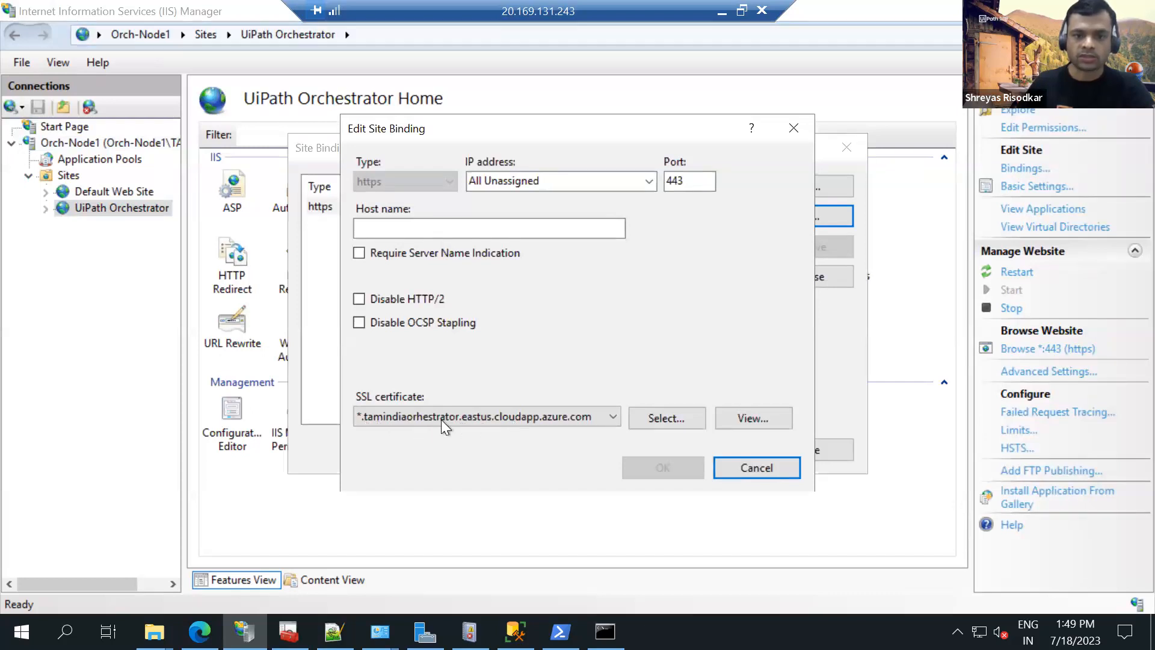
{"action": "left_click", "coordinate": [793, 128]}
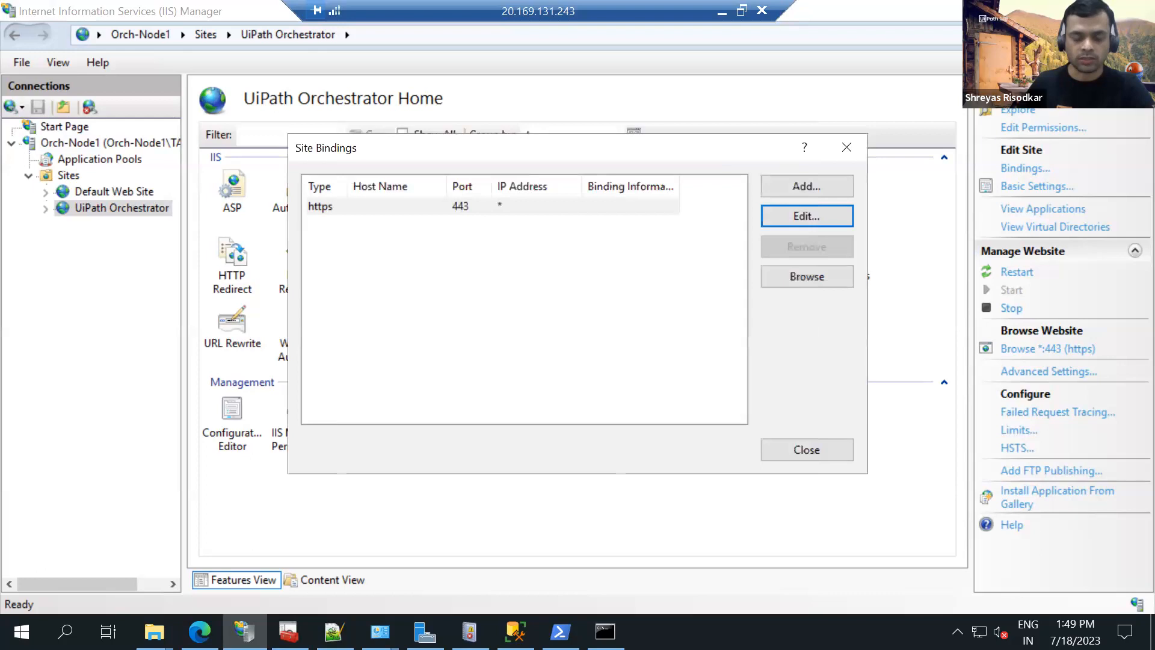
View the general details of the *.tamindiaorhestrator.eastus.cloudapp.azure.com certificate in the local computer's Personal store, then return to IIS Manager.
{"action": "left_click", "coordinate": [289, 632]}
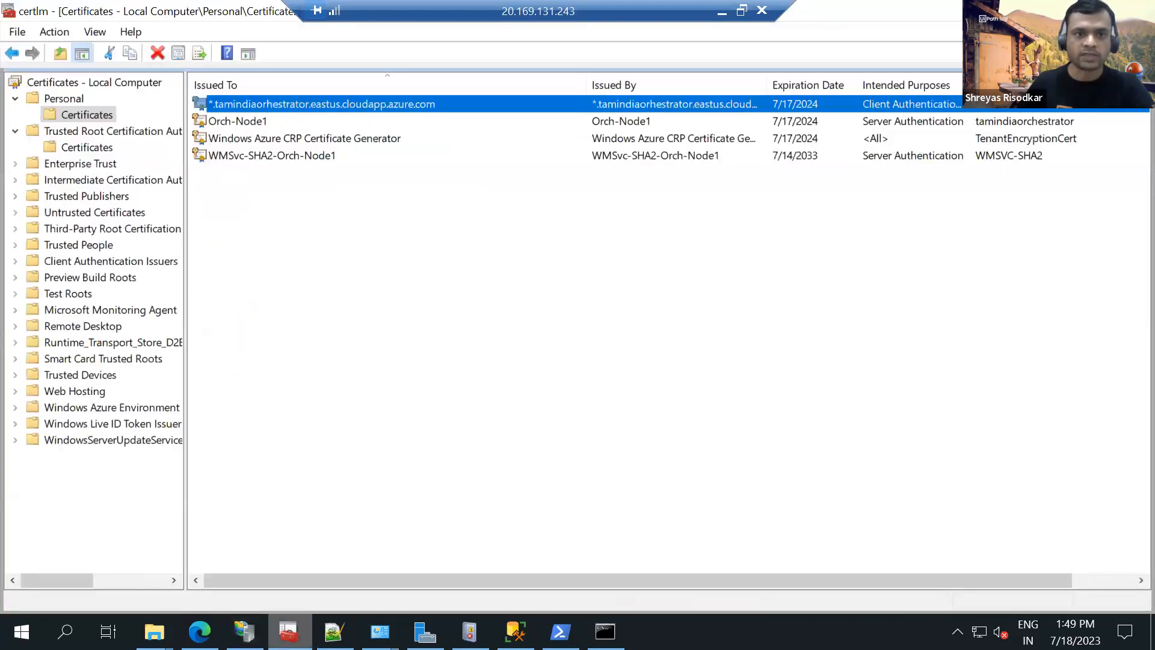
{"action": "double_click", "coordinate": [341, 103]}
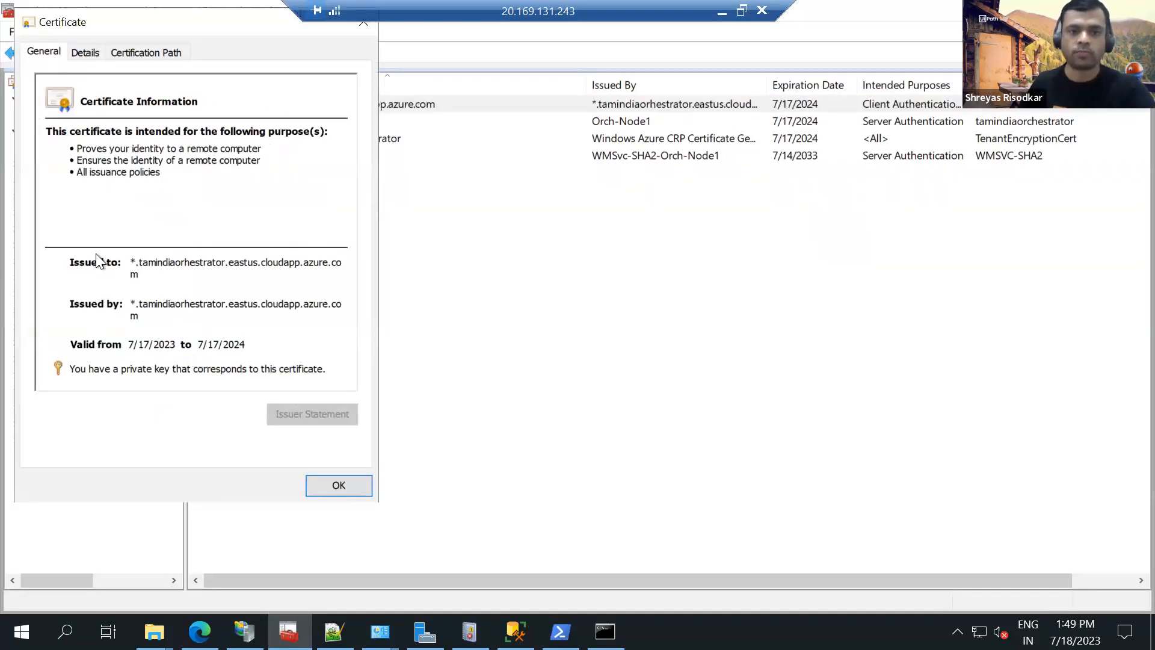
{"action": "key", "text": "Return"}
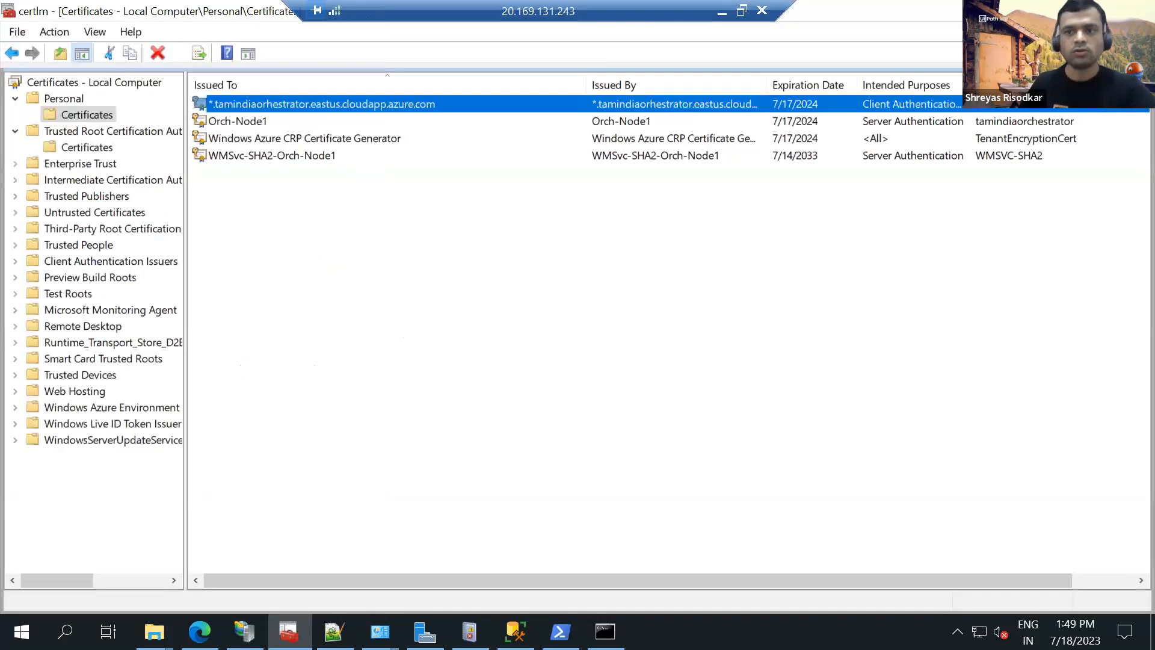
{"action": "key", "text": "alt+Tab"}
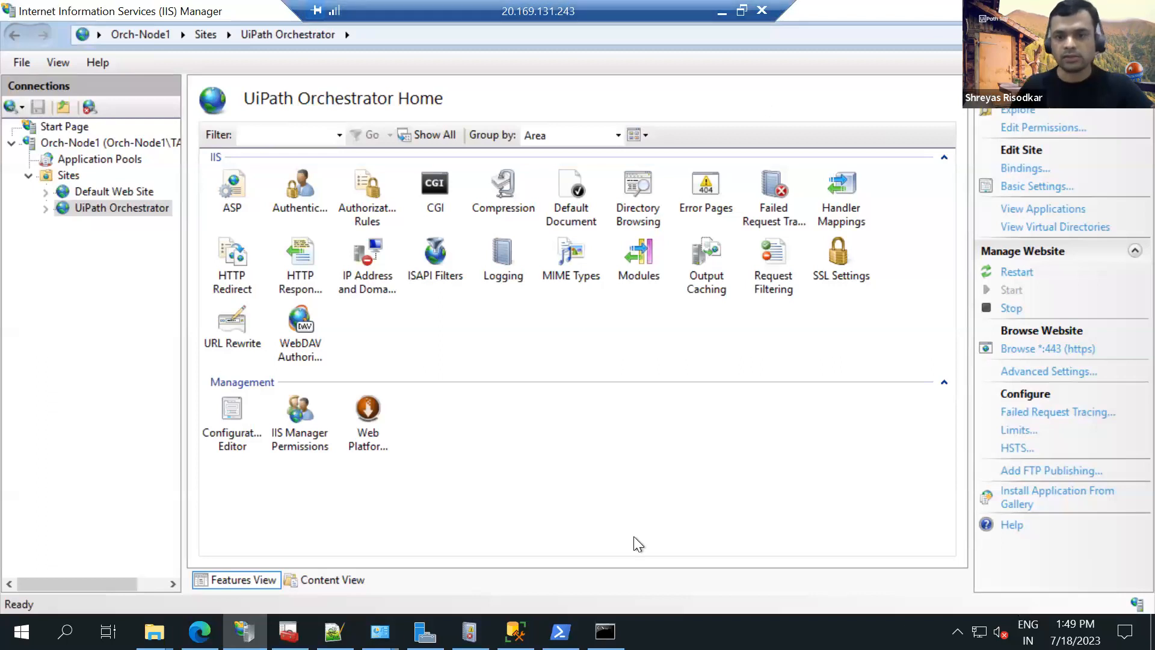
Switch to Notepad++, show UiPath.Orchestrator.dll.config and open its folder, C:\Program Files (x86)\UiPath\Orchestrator, in File Explorer.
{"action": "left_click", "coordinate": [334, 632]}
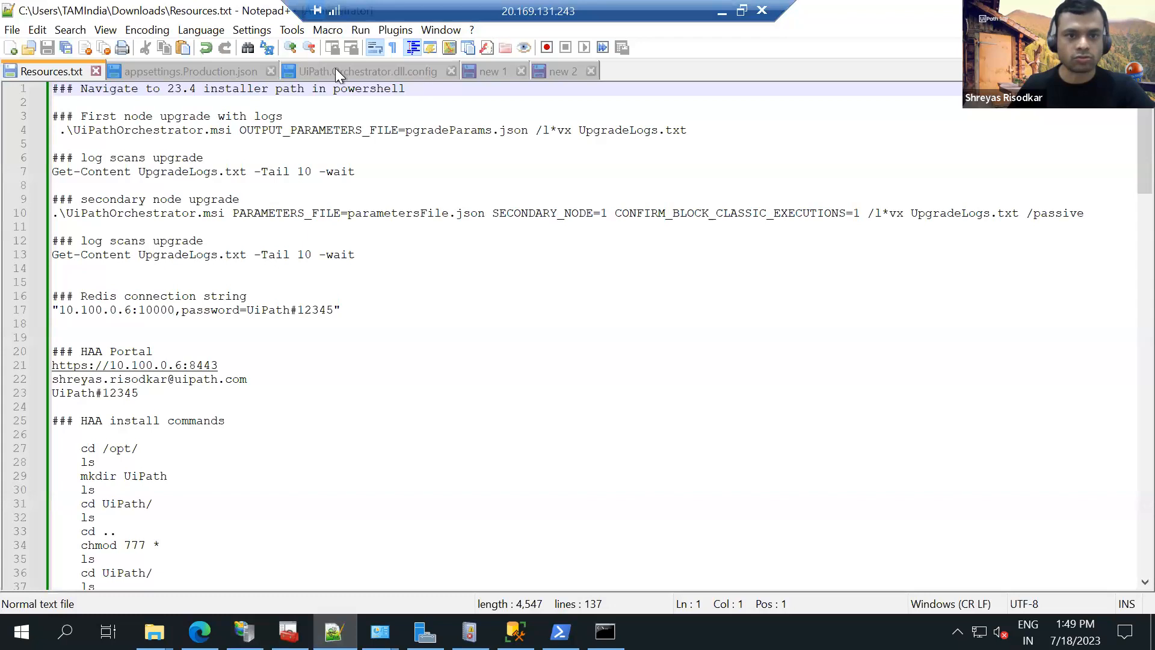
{"action": "left_click", "coordinate": [349, 72]}
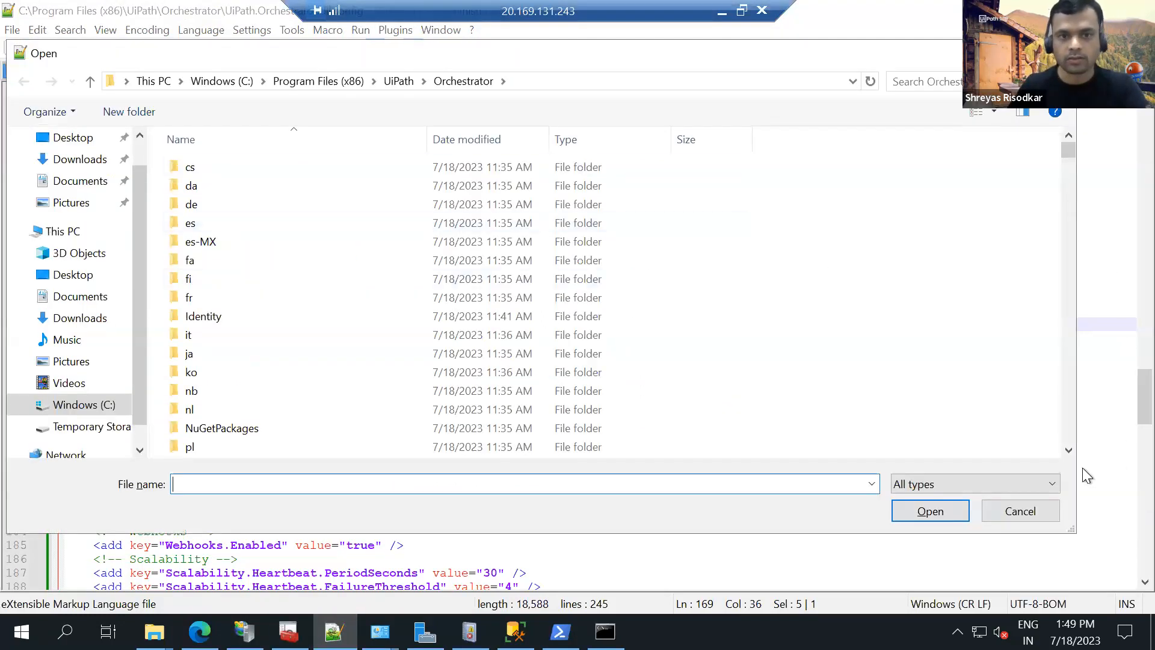
{"action": "left_click", "coordinate": [572, 80]}
{"action": "key", "text": "ctrl+c"}
{"action": "key", "text": "super+r"}
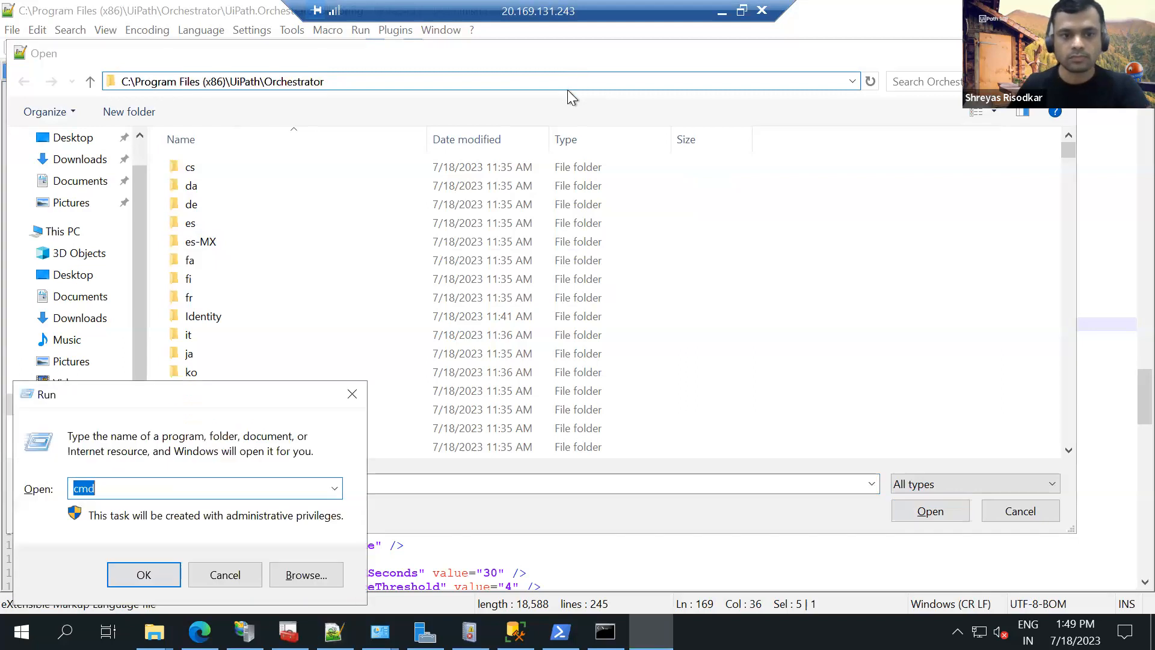
{"action": "key", "text": "ctrl+v"}
{"action": "key", "text": "Return"}
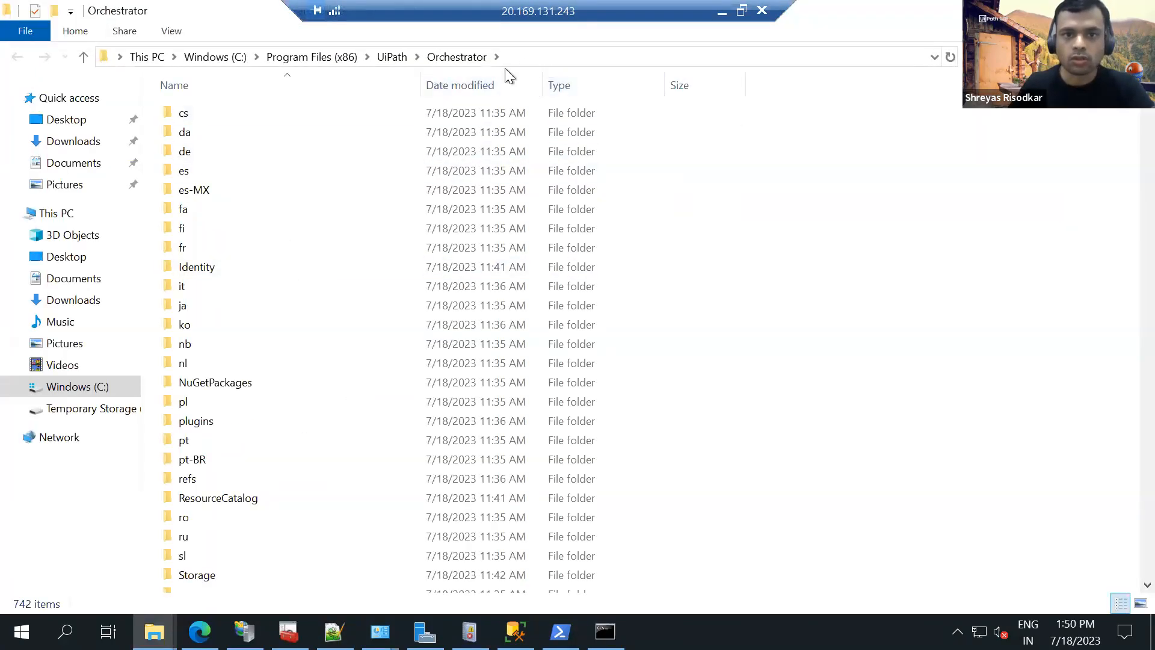
Filter the Orchestrator folder to CONFIG files and copy UiPath.Orchestrator.dll.config.
{"action": "left_click", "coordinate": [656, 85]}
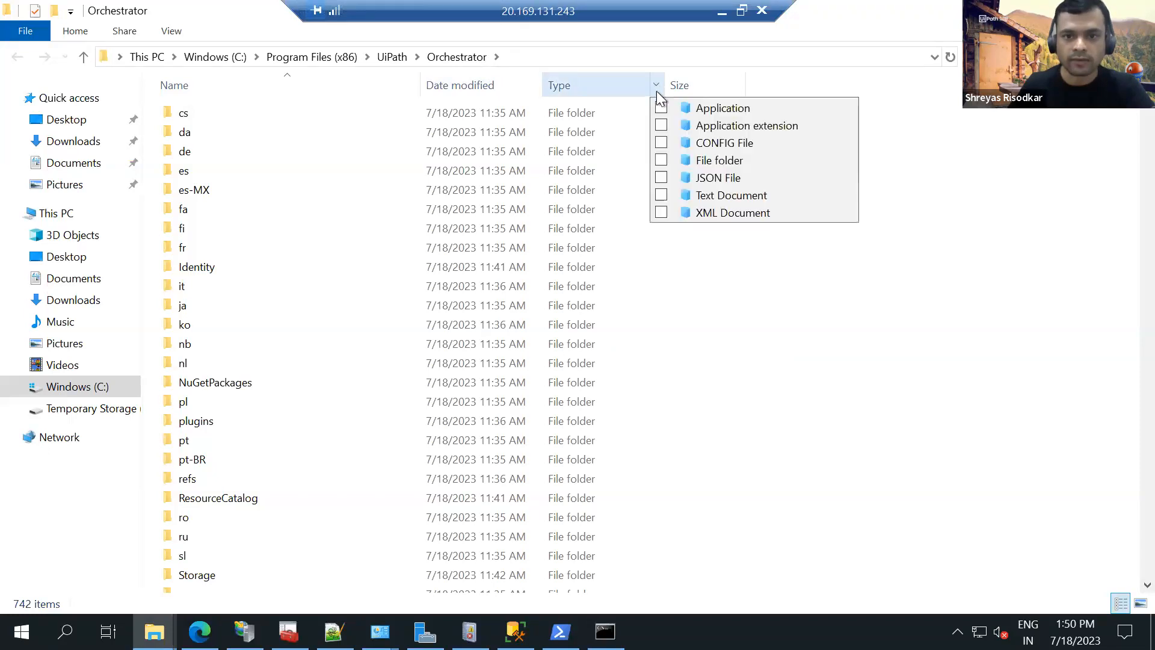
{"action": "left_click", "coordinate": [661, 143]}
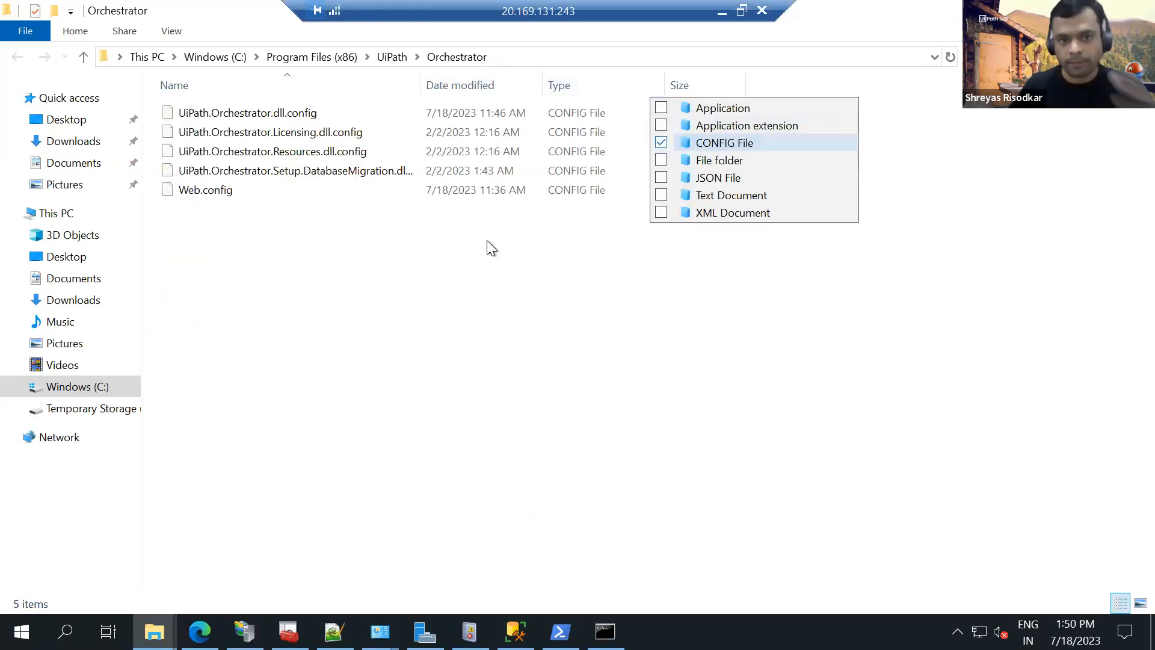
{"action": "left_click", "coordinate": [445, 240]}
{"action": "left_click", "coordinate": [336, 112]}
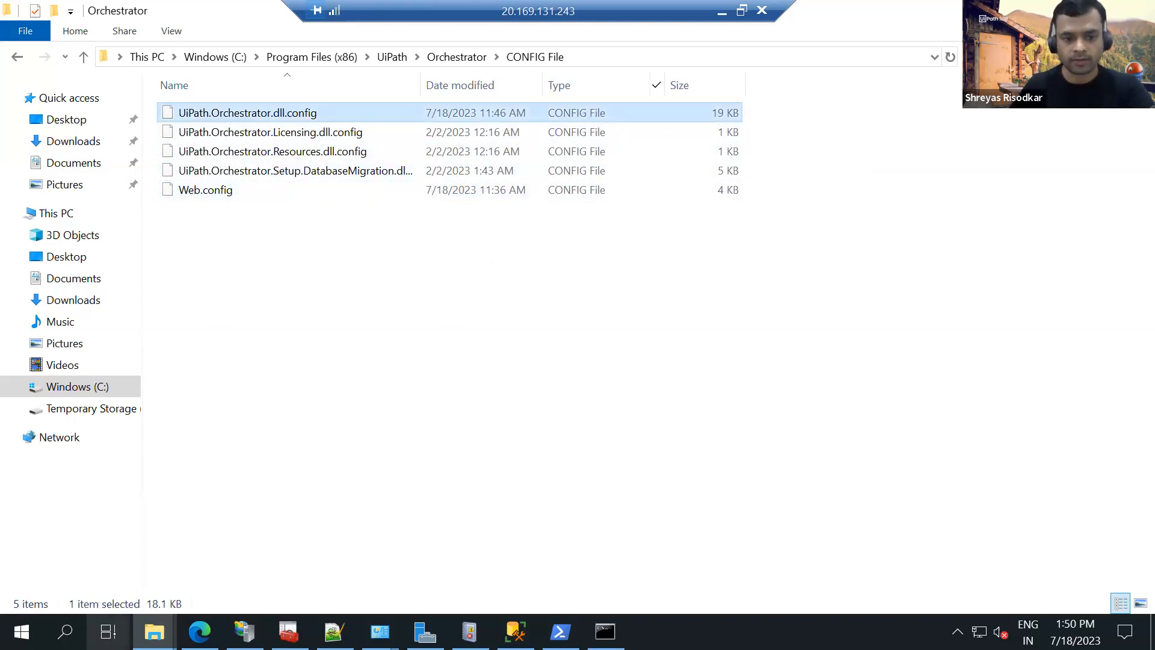
Create a folder named backup in Downloads and paste the copied UiPath.Orchestrator.dll.config into it.
{"action": "left_click", "coordinate": [154, 631]}
{"action": "left_click", "coordinate": [164, 566]}
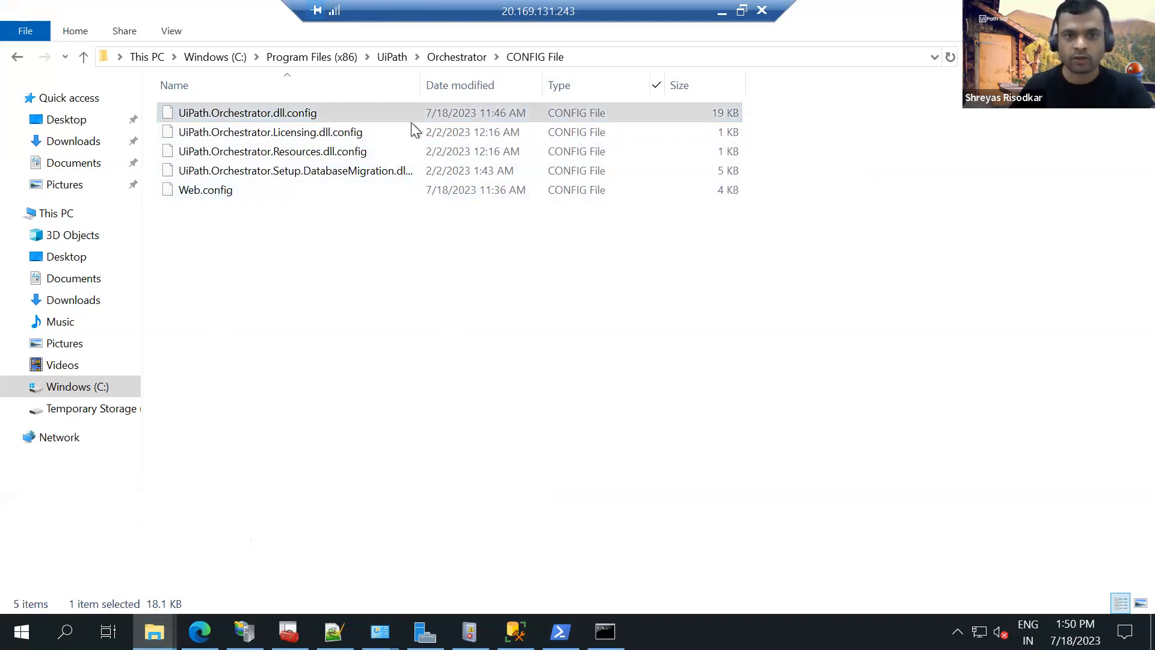
{"action": "left_click", "coordinate": [210, 56]}
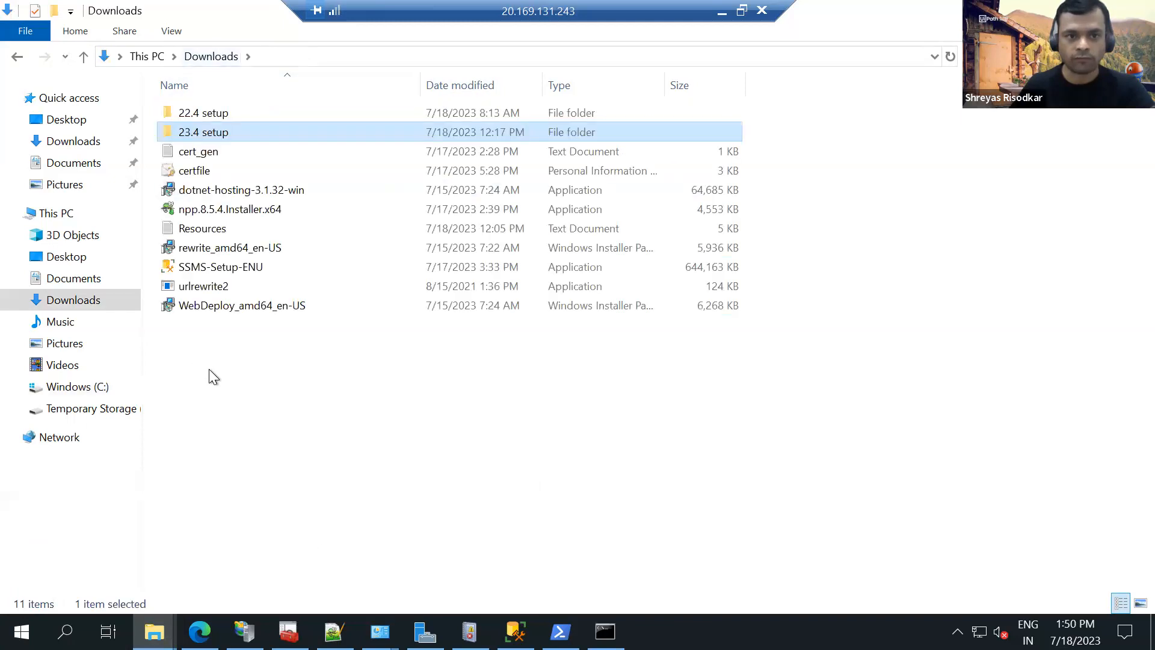
{"action": "right_click", "coordinate": [208, 370]}
{"action": "mouse_move", "coordinate": [240, 332]}
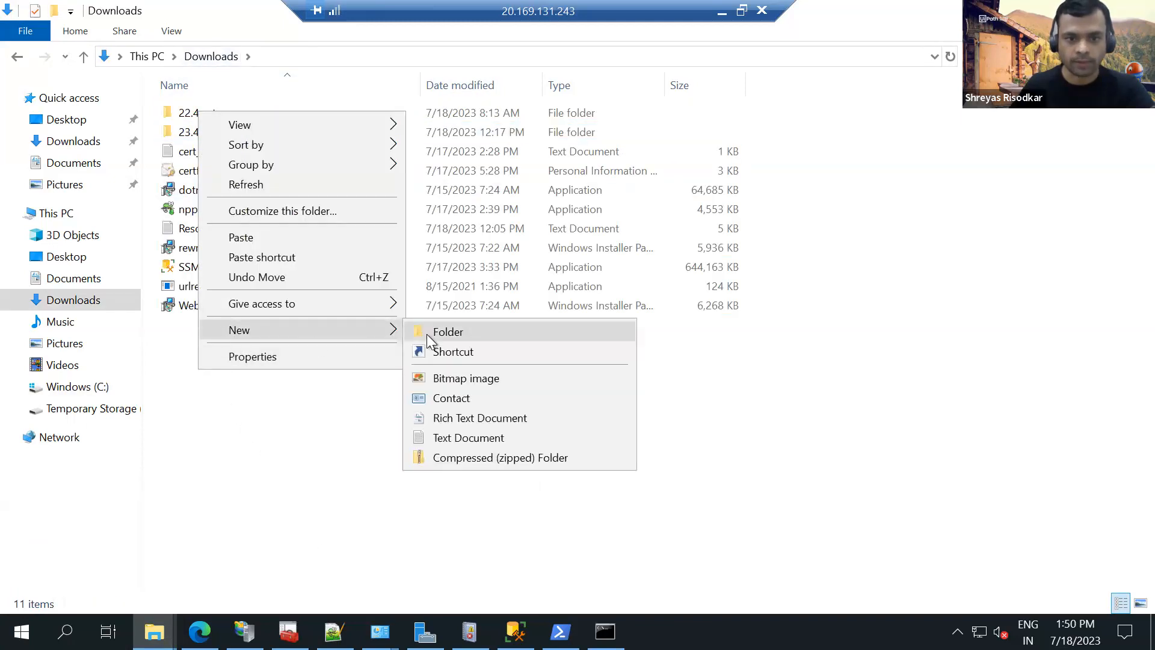
{"action": "left_click", "coordinate": [427, 334]}
{"action": "type", "text": "backup"}
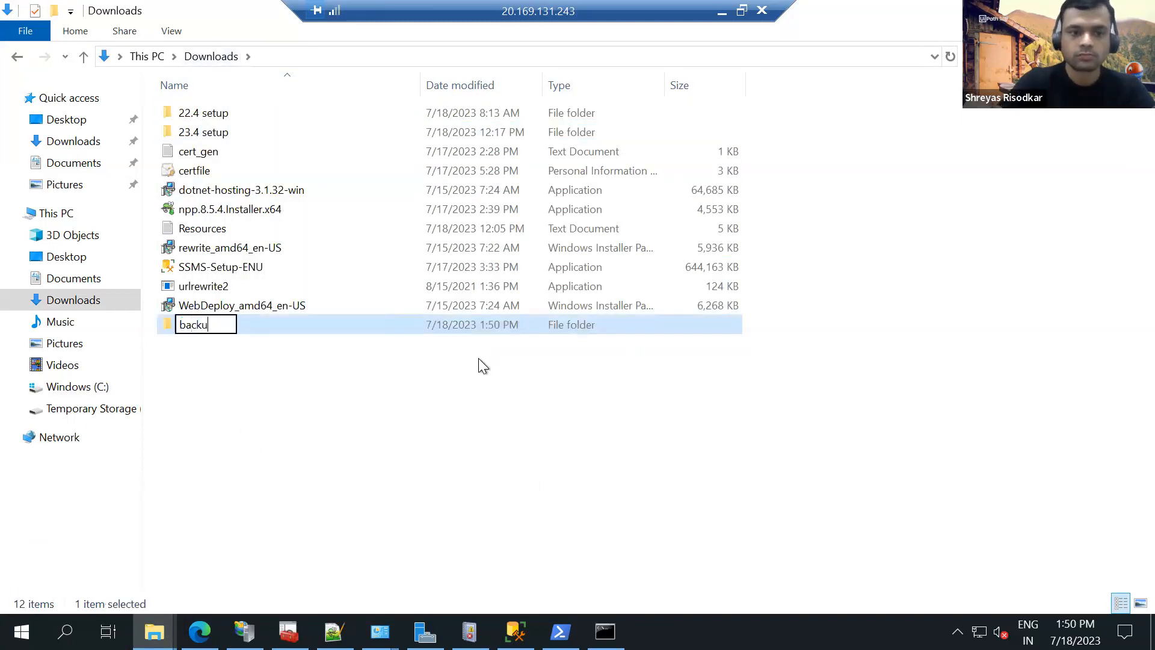
{"action": "key", "text": "Return"}
{"action": "key", "text": "Return"}
{"action": "key", "text": "ctrl+v"}
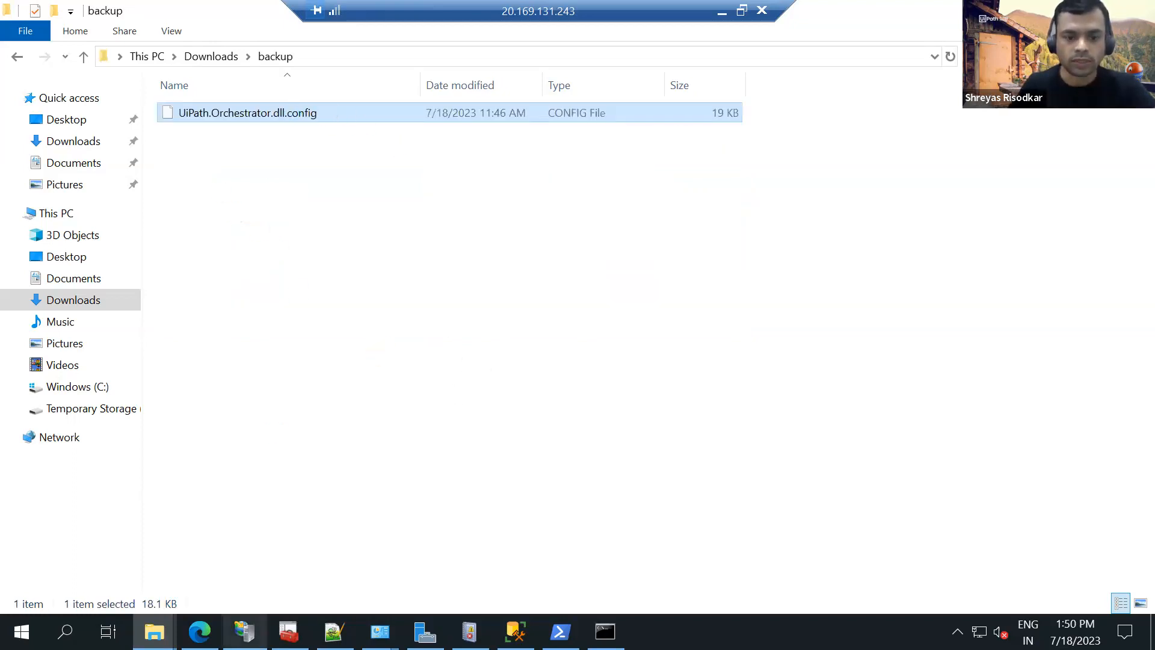
Open the Identity folder inside the Orchestrator installation folder and filter it to JSON files.
{"action": "left_click", "coordinate": [154, 631]}
{"action": "left_click", "coordinate": [399, 529]}
{"action": "left_click", "coordinate": [460, 56]}
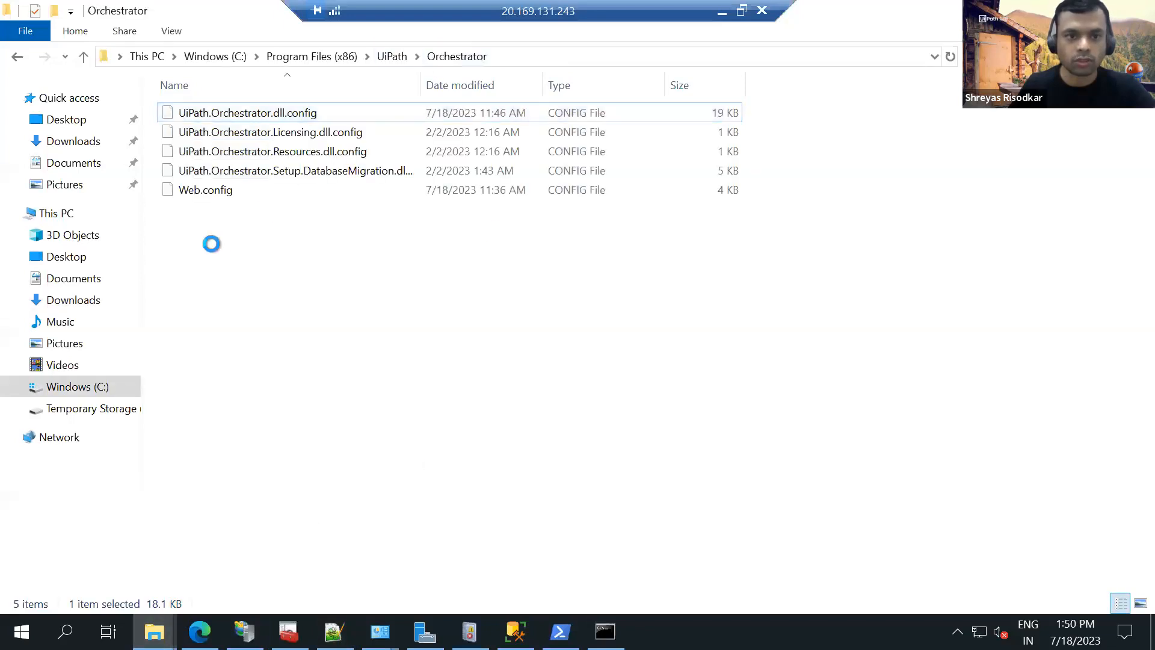
{"action": "double_click", "coordinate": [201, 265]}
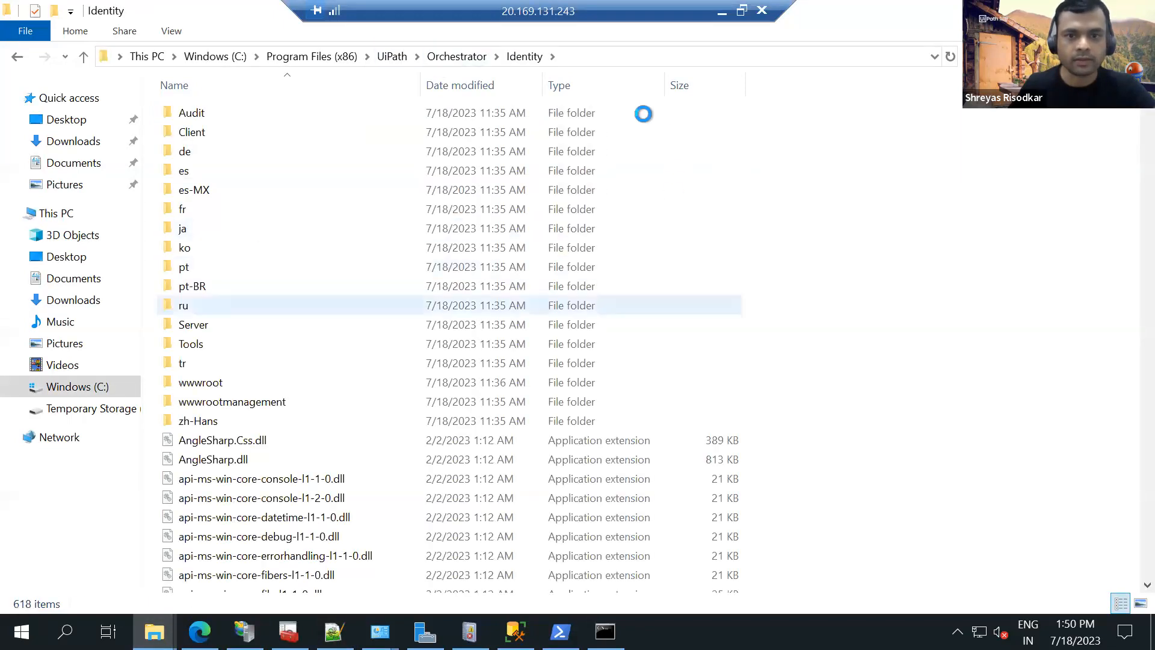
{"action": "left_click", "coordinate": [657, 88]}
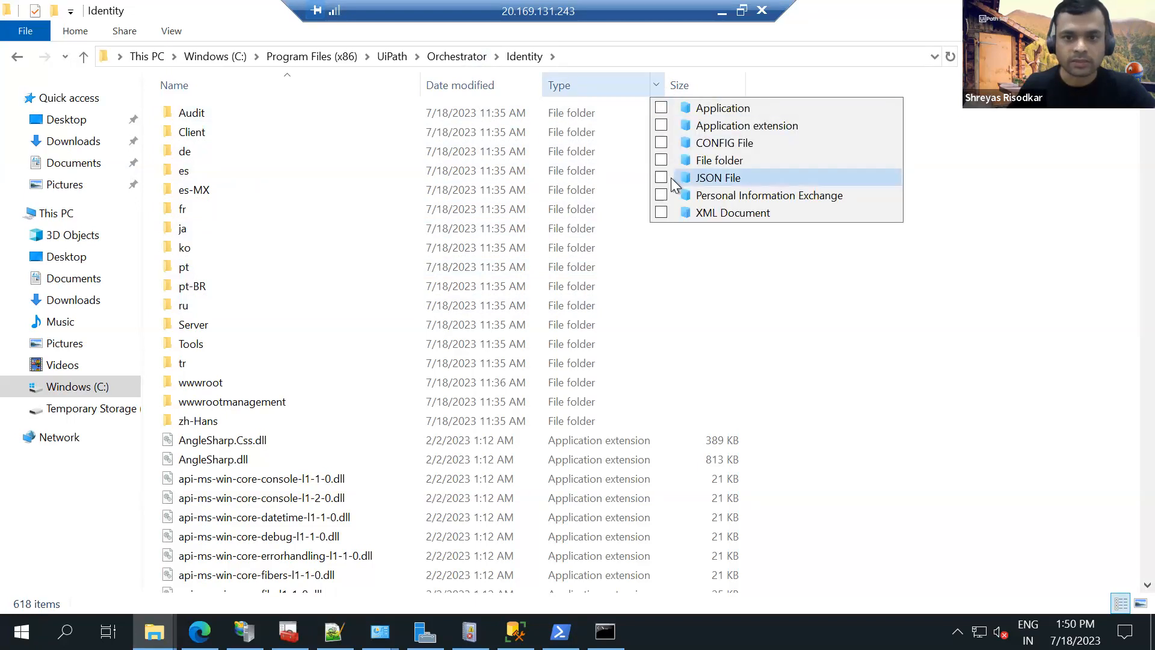
{"action": "left_click", "coordinate": [671, 179]}
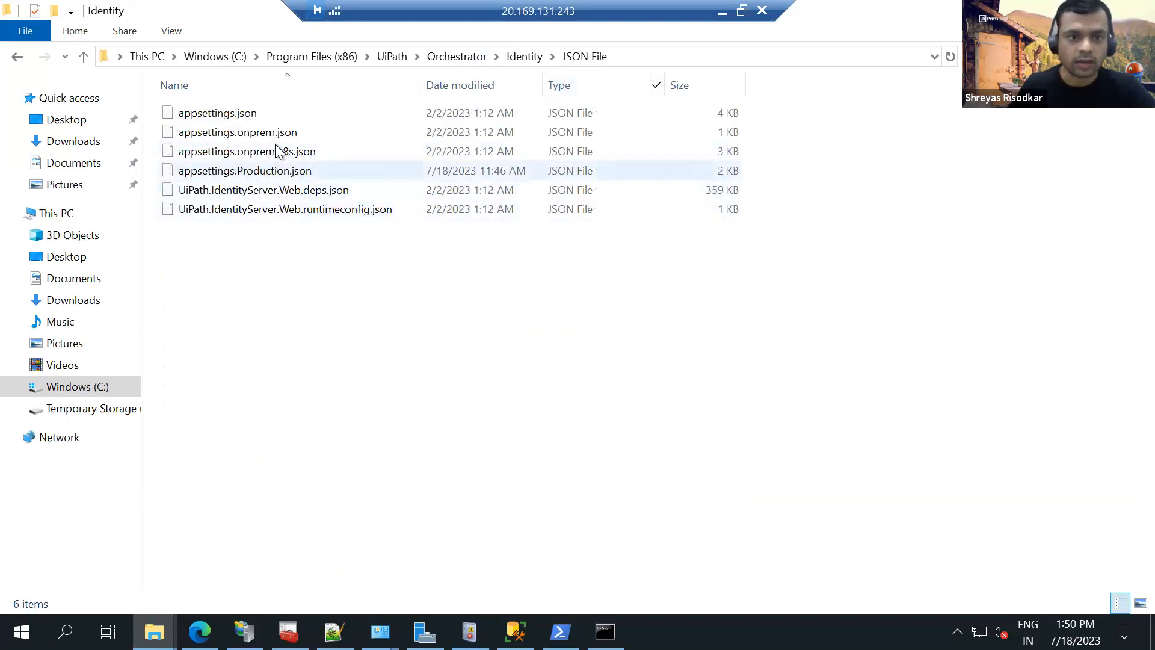
Copy appsettings.Production.json from the Identity folder into the backup folder in Downloads.
{"action": "left_click", "coordinate": [277, 173]}
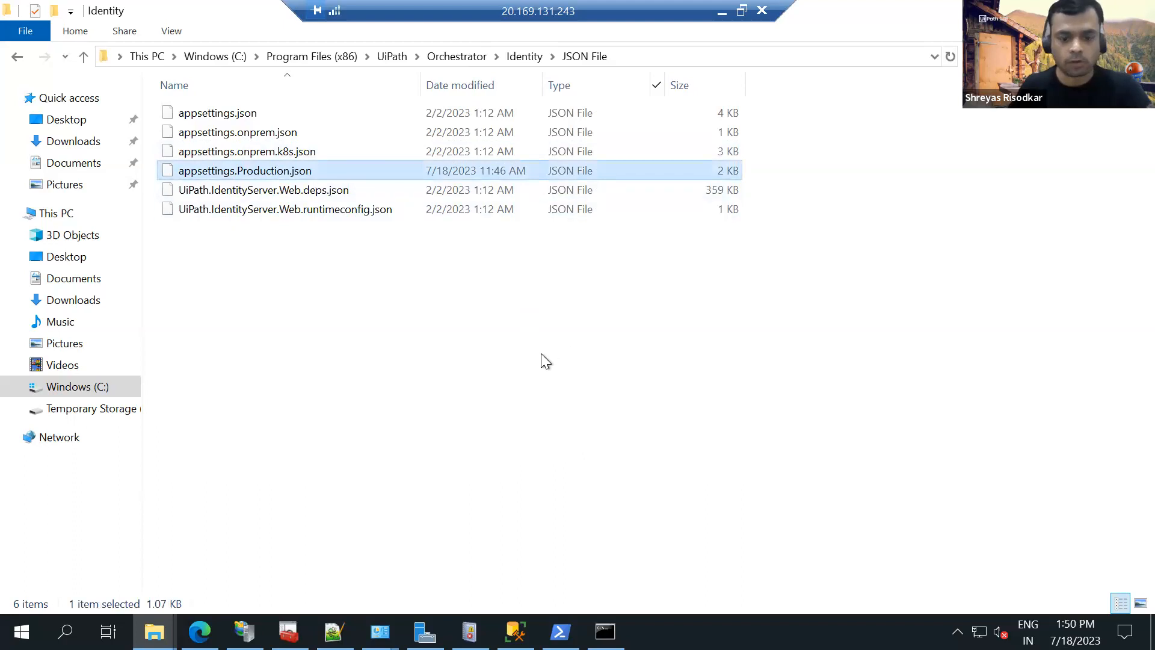
{"action": "left_click", "coordinate": [155, 629]}
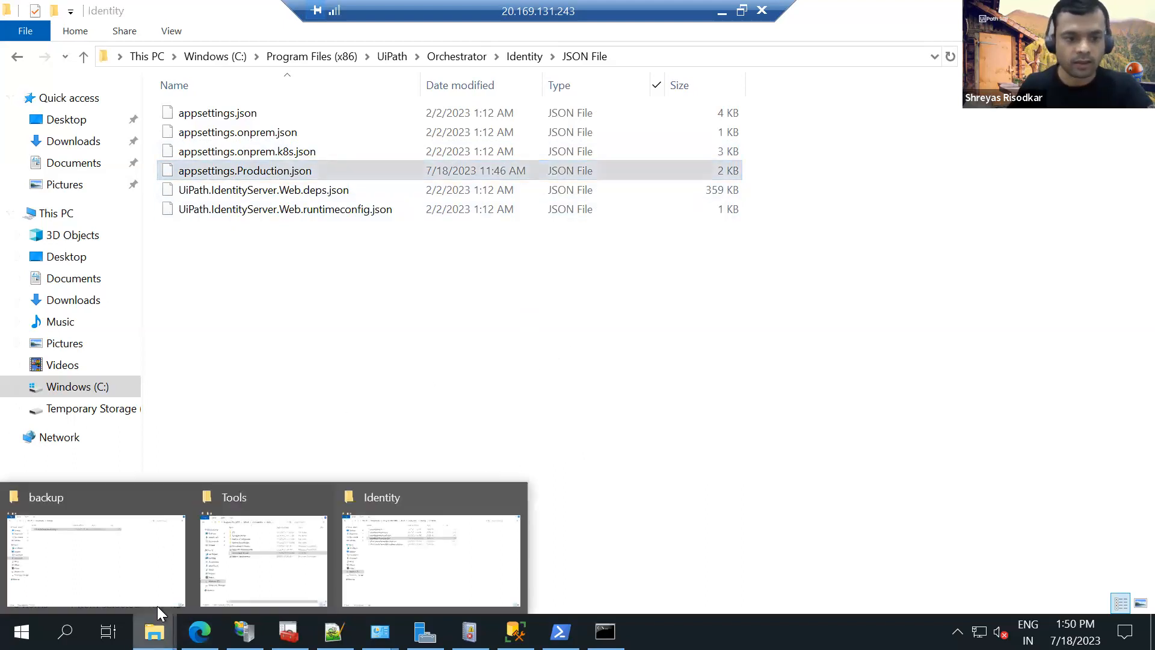
{"action": "left_click", "coordinate": [157, 541]}
{"action": "key", "text": "ctrl+v"}
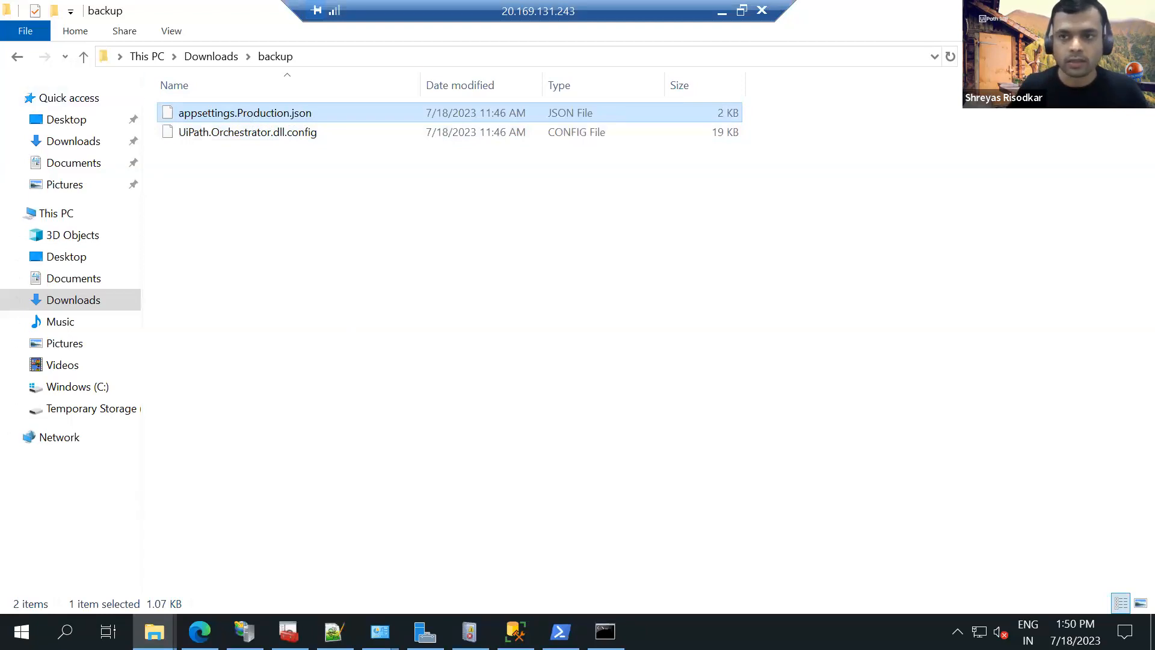
Close the backup window and examine the LoadBalancer.UseRedis value and Redis connection string in UiPath.Orchestrator.dll.config in Notepad++.
{"action": "left_click", "coordinate": [1134, 9]}
{"action": "left_click", "coordinate": [334, 632]}
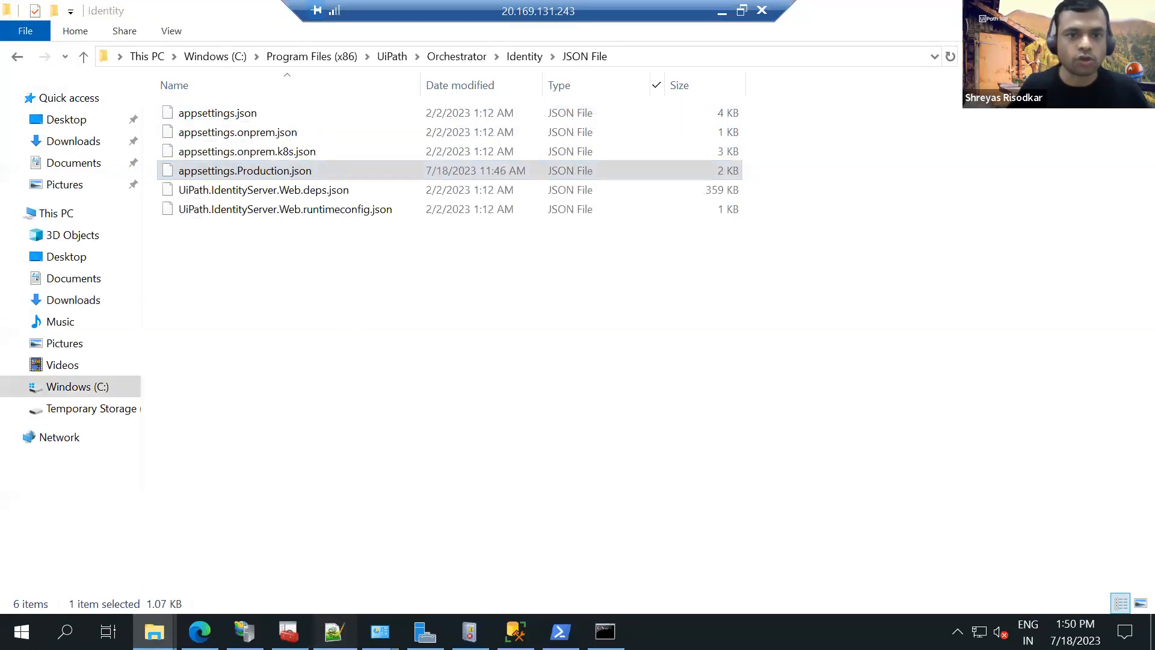
{"action": "left_click", "coordinate": [1025, 510]}
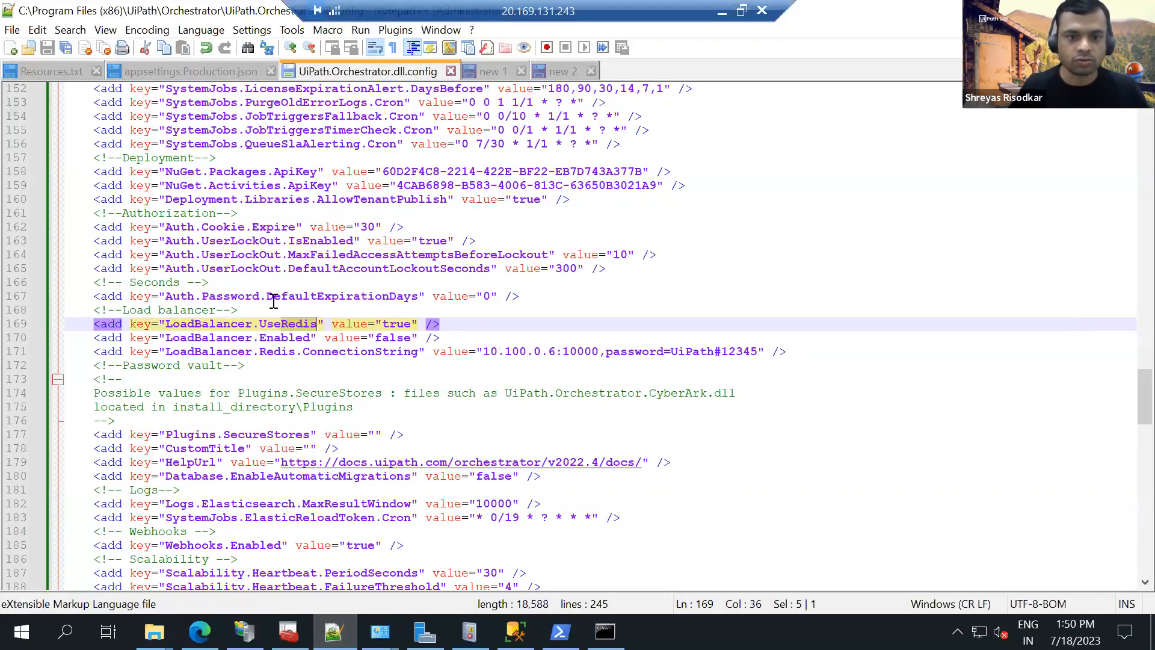
{"action": "double_click", "coordinate": [396, 324]}
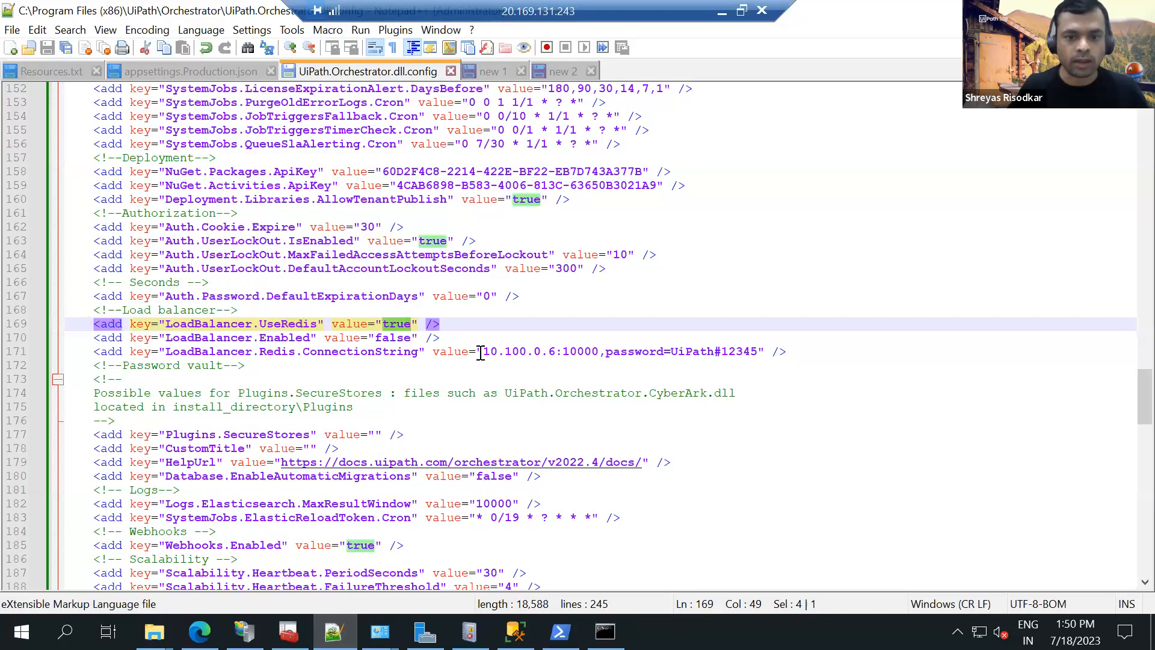
{"action": "left_click_drag", "start_coordinate": [485, 352], "coordinate": [758, 352]}
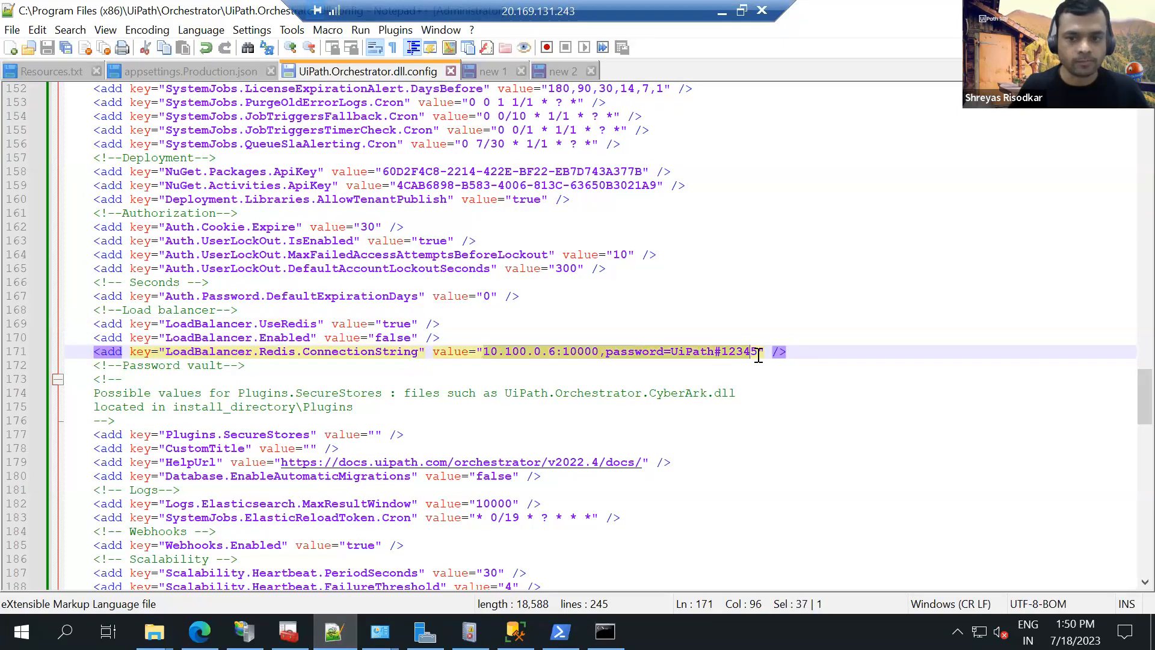
{"action": "left_click", "coordinate": [625, 270]}
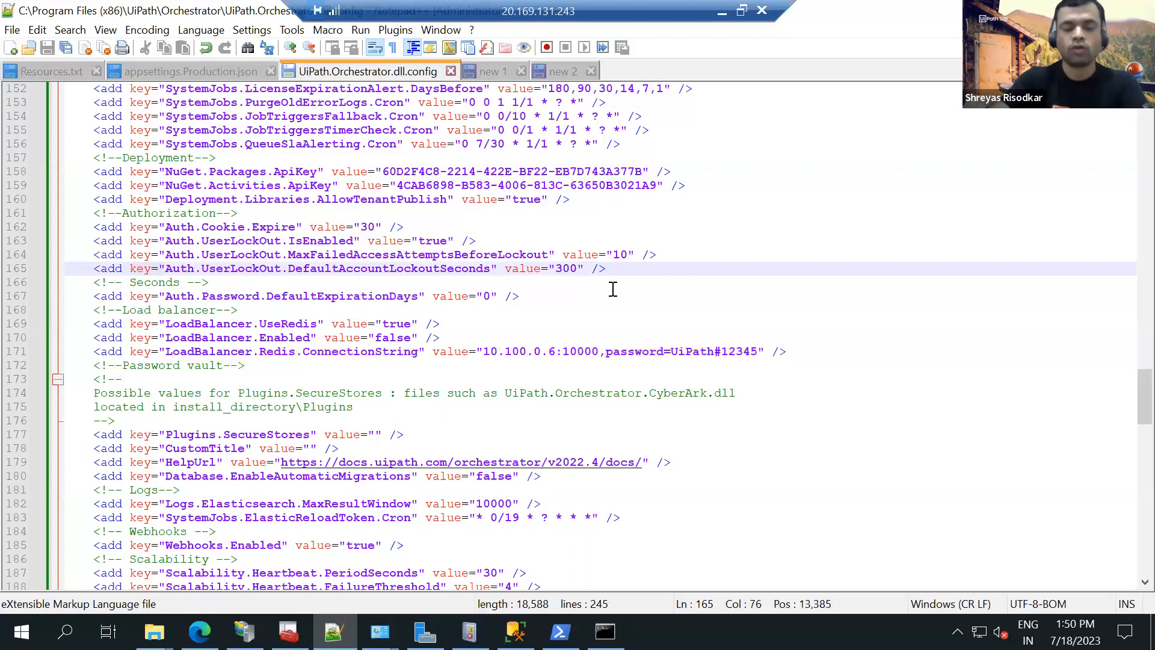
Search UiPath.Orchestrator.dll.config for storage and examine the commented-out FileSystem entries and the active Azure Storage.Type and Storage.Location settings.
{"action": "key", "text": "ctrl+f"}
{"action": "type", "text": "storage"}
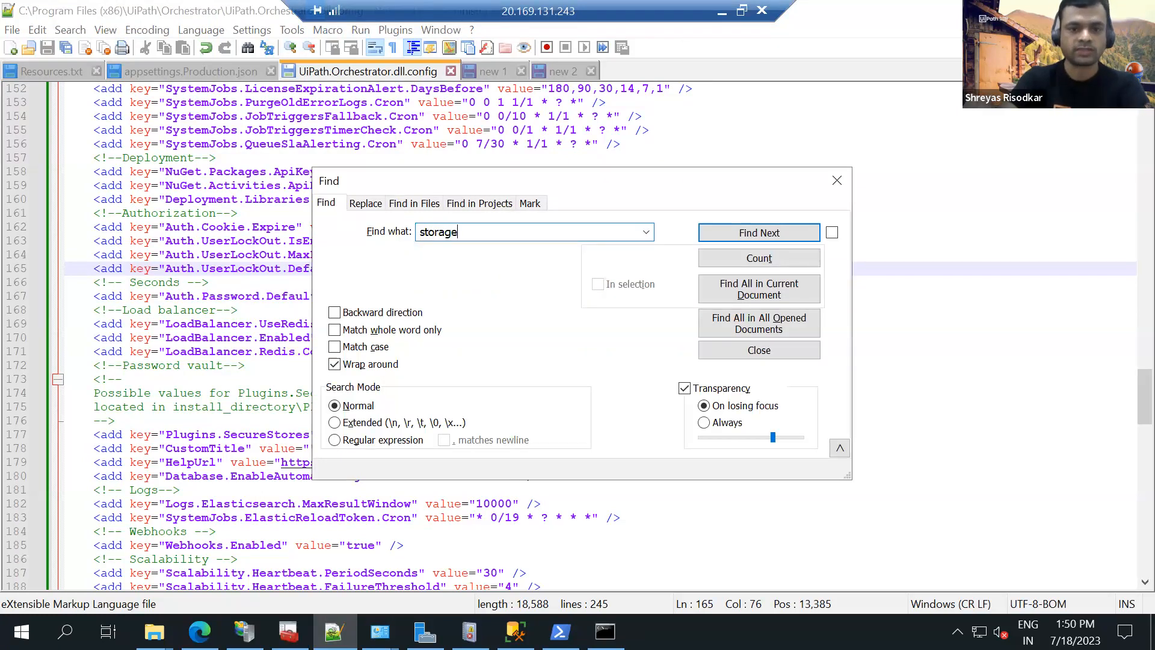
{"action": "key", "text": "Return"}
{"action": "key", "text": "Escape"}
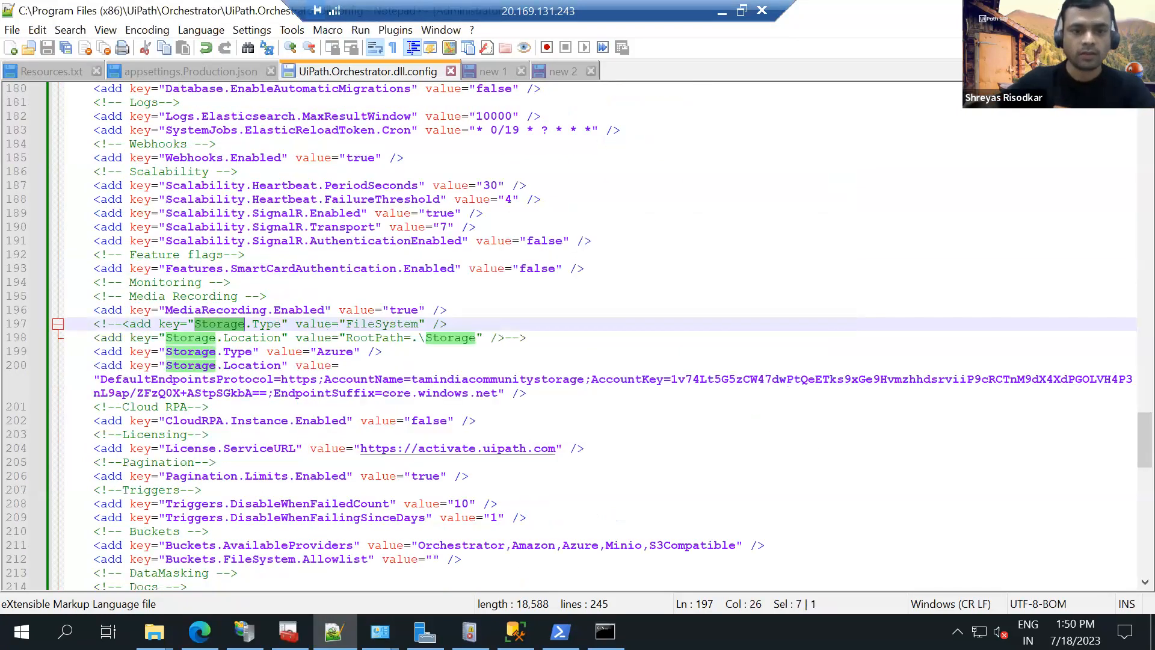
{"action": "left_click_drag", "start_coordinate": [527, 337], "coordinate": [360, 324]}
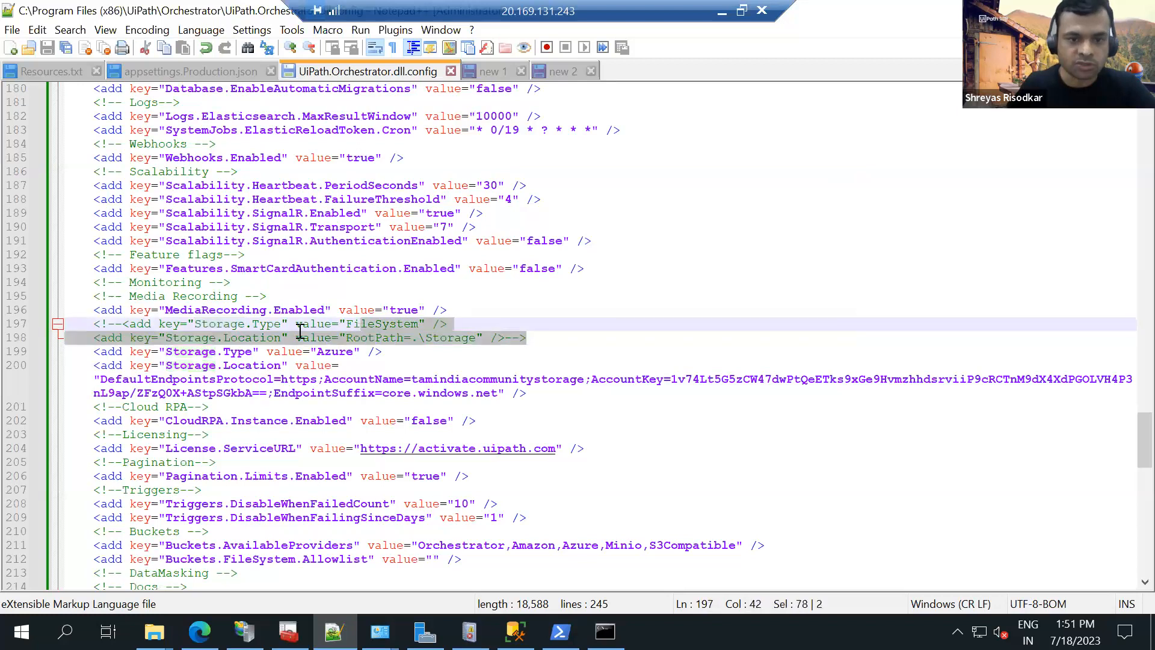
{"action": "double_click", "coordinate": [334, 352]}
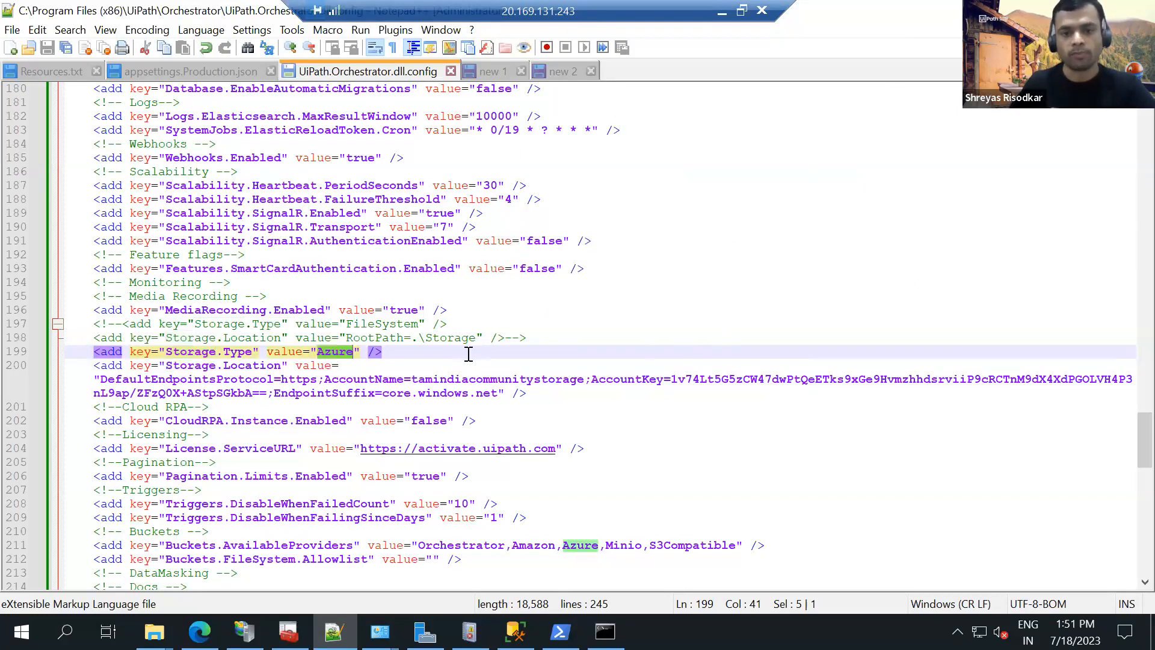
{"action": "scroll", "coordinate": [460, 352], "scroll_direction": "down", "scroll_amount": 2}
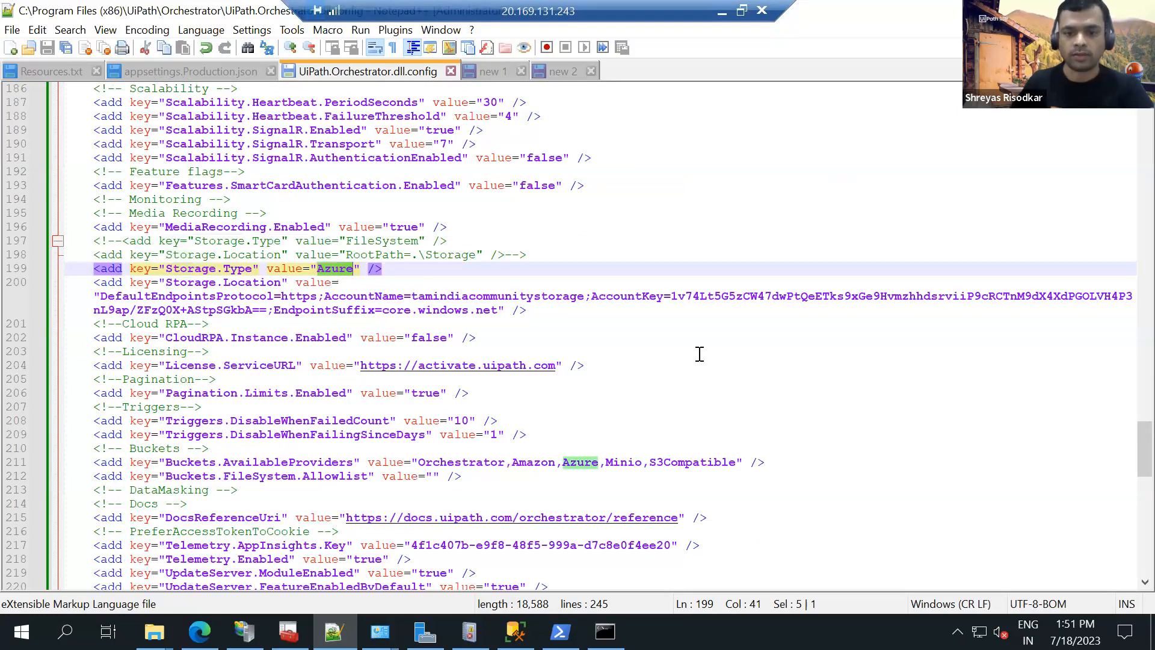
Search the config file for connectionstring and examine the database source and catalog in the Default connection string.
{"action": "key", "text": "ctrl+f"}
{"action": "type", "text": "d"}
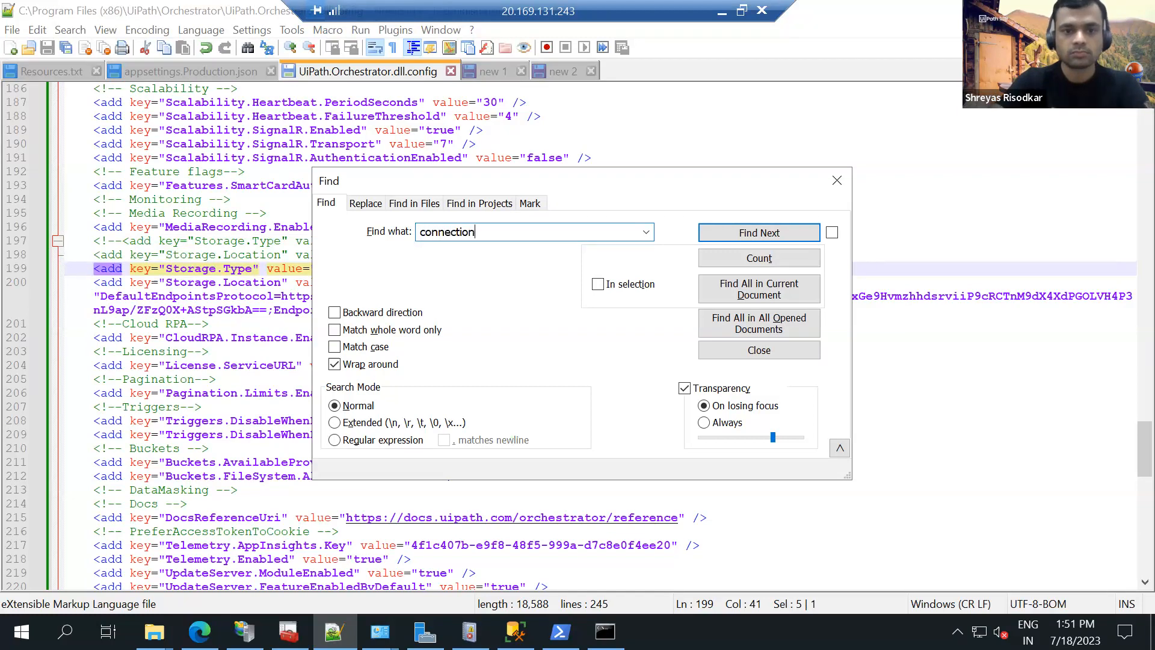
{"action": "type", "text": "onnectionstrings"}
{"action": "key", "text": "Return"}
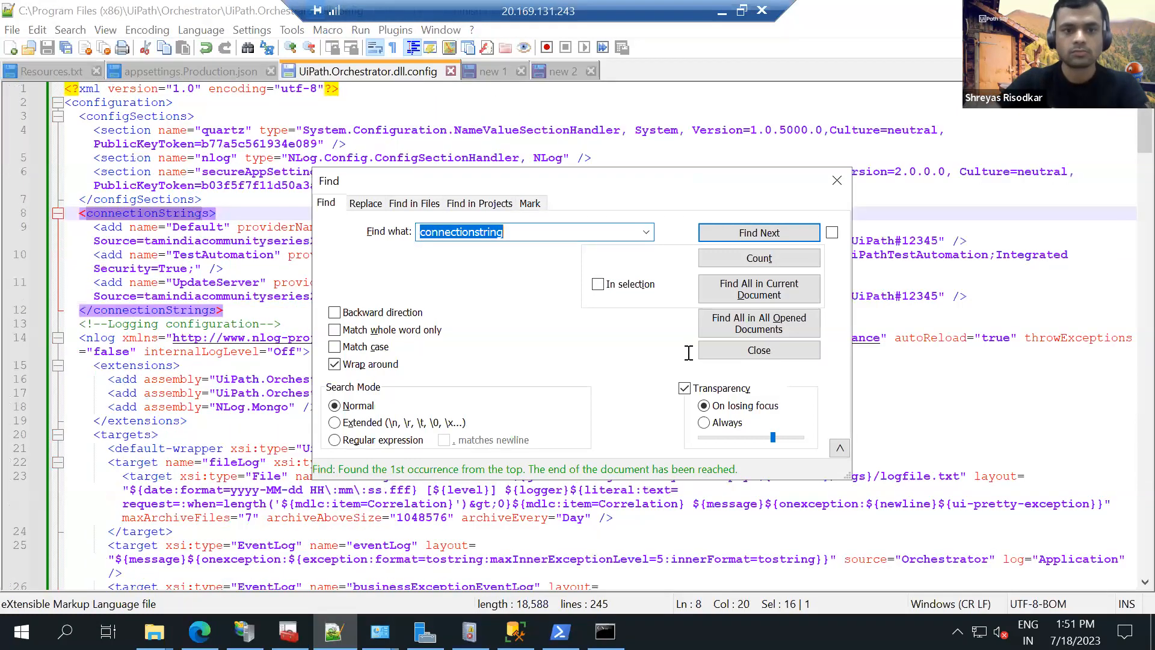
{"action": "key", "text": "Escape"}
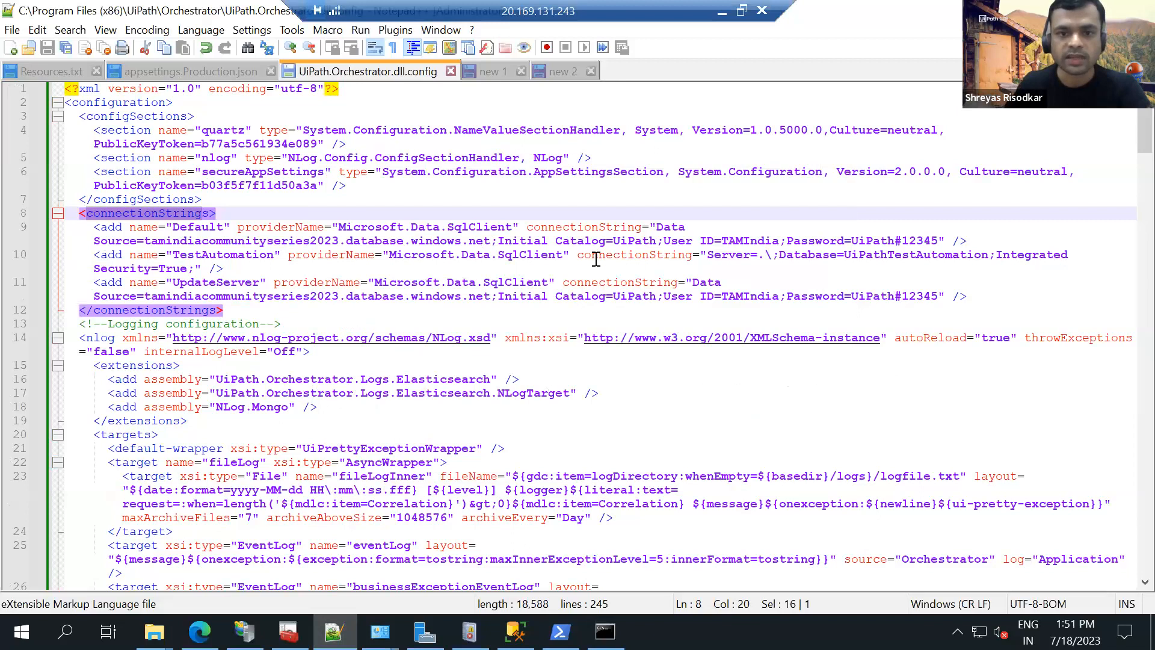
{"action": "left_click_drag", "start_coordinate": [143, 240], "coordinate": [542, 240]}
Examine OrchestratorUrl and LoadBalancerSettings in appsettings.Production.json, and bring up the upgrade notes in Resources.txt.
{"action": "left_click", "coordinate": [188, 74]}
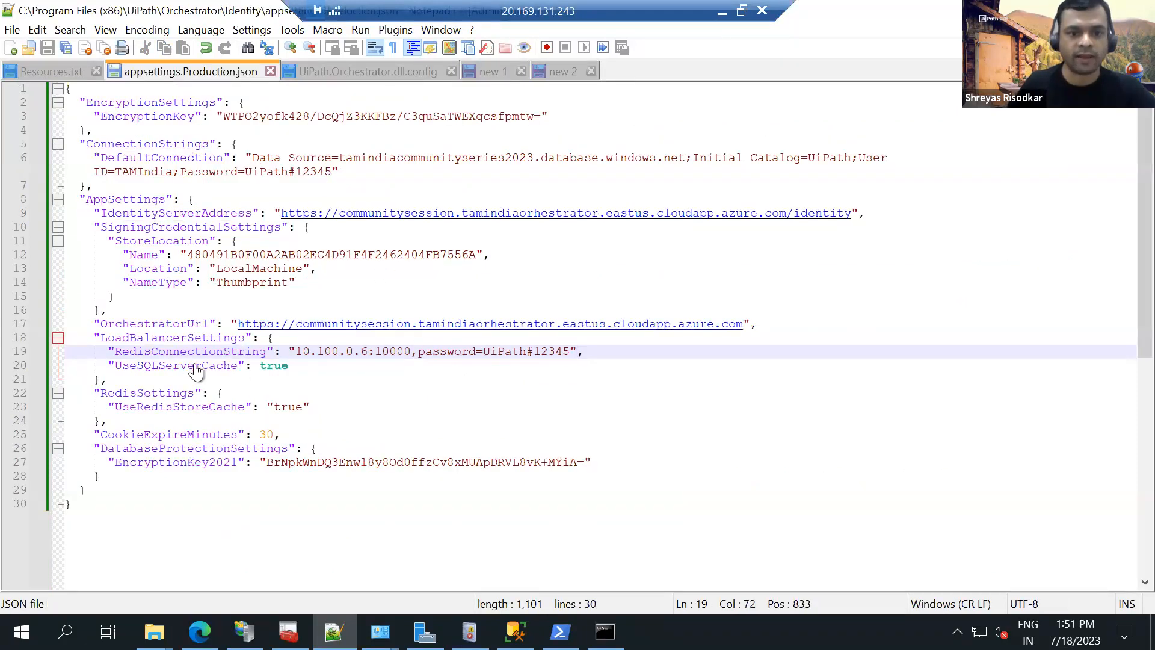
{"action": "left_click_drag", "start_coordinate": [294, 366], "coordinate": [156, 312]}
{"action": "left_click_drag", "start_coordinate": [97, 332], "coordinate": [94, 324]}
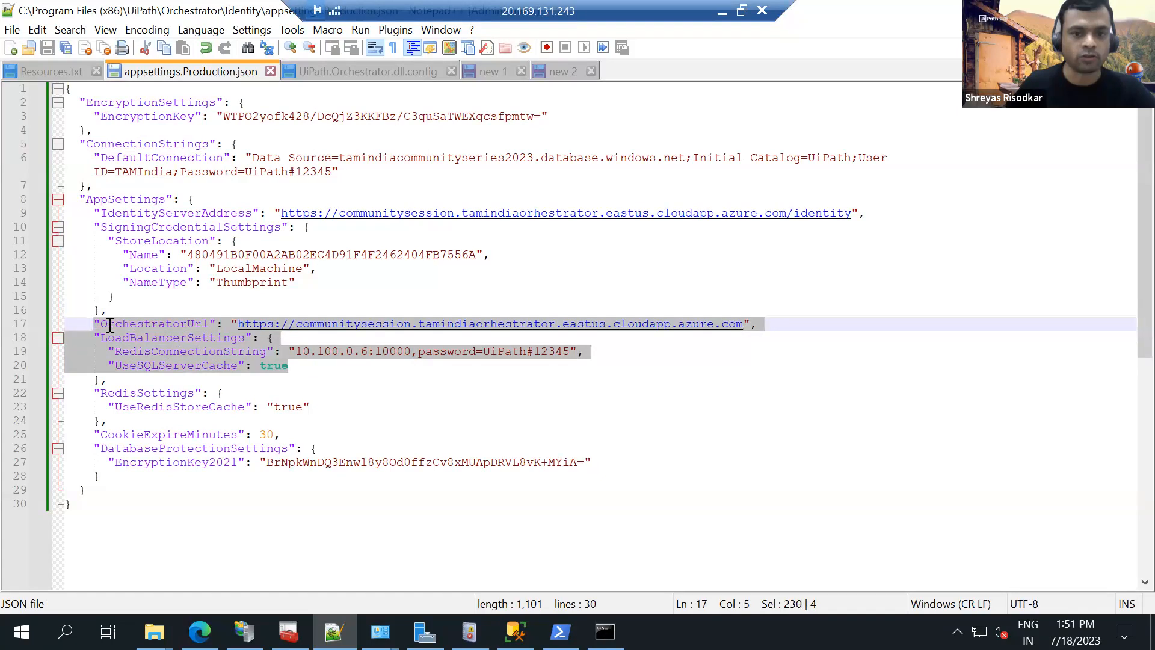
{"action": "left_click", "coordinate": [36, 73]}
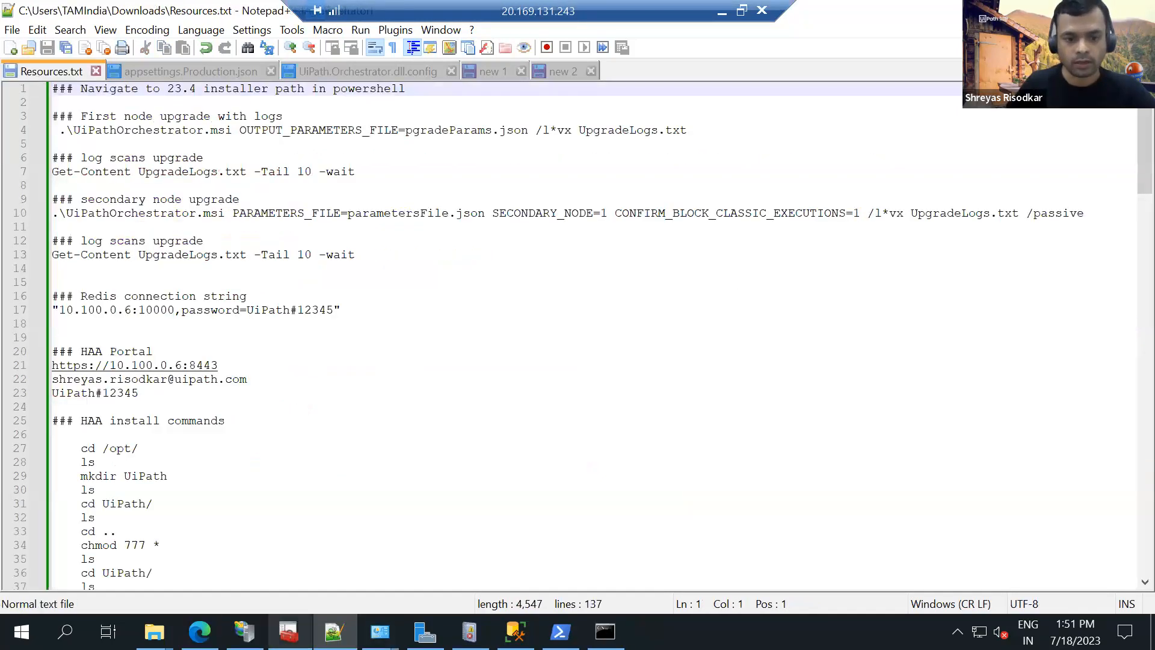
Select the Orch-Node1 server in IIS Manager and stop IIS by running iisreset -stop in the command prompt.
{"action": "left_click", "coordinate": [245, 632]}
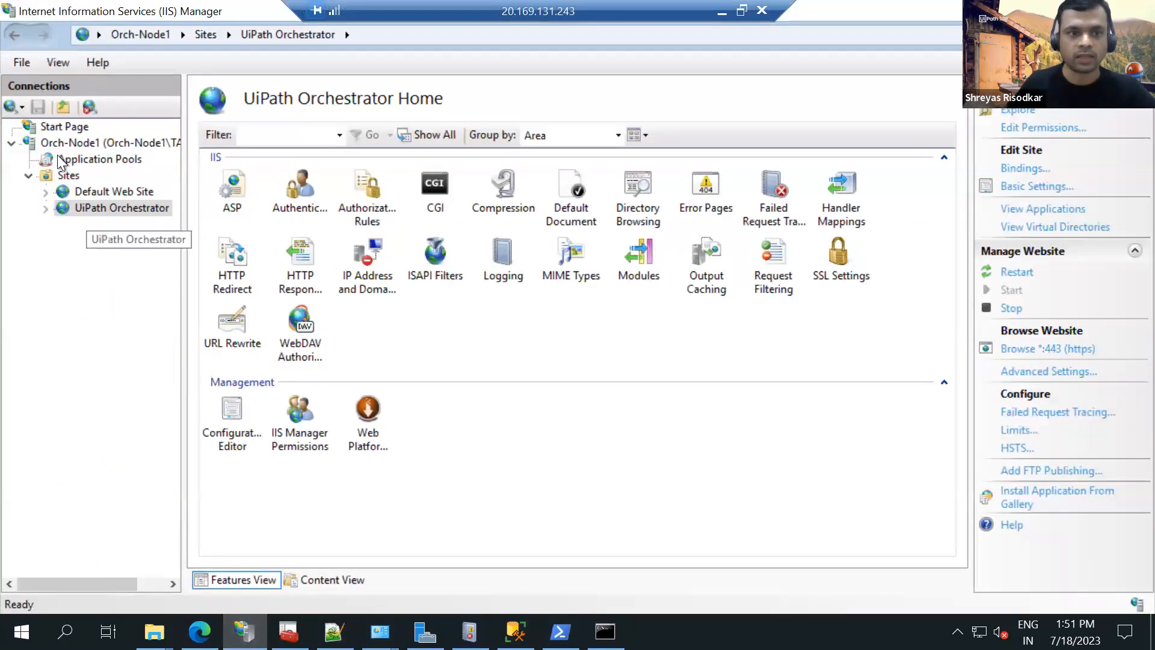
{"action": "left_click", "coordinate": [90, 143]}
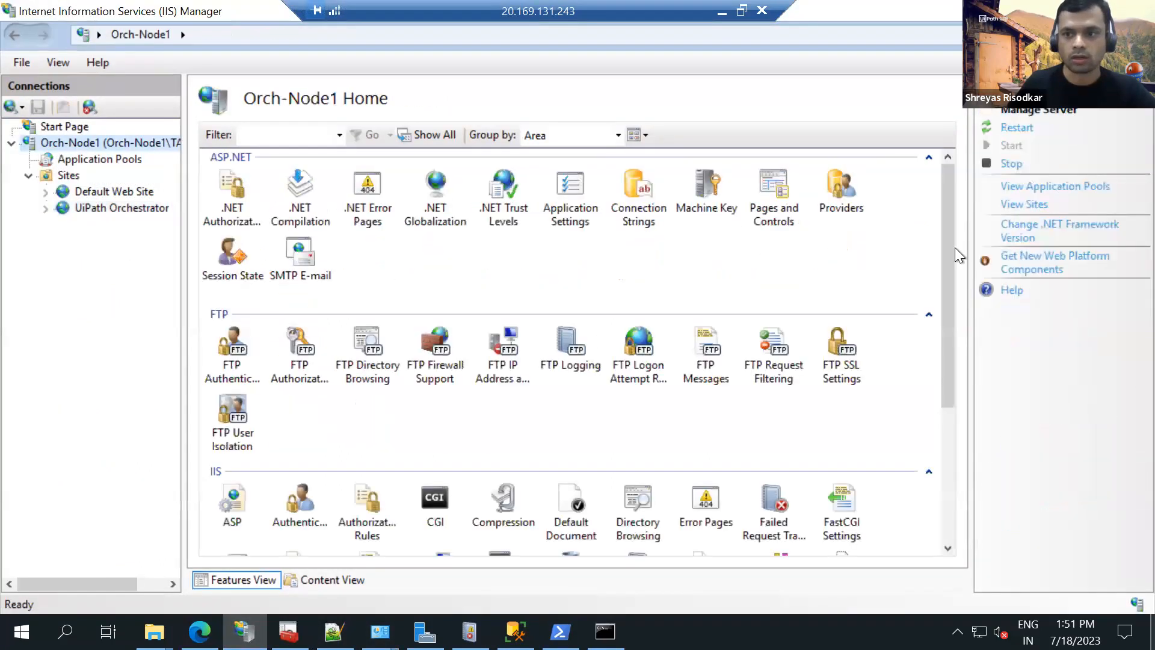
{"action": "left_click", "coordinate": [605, 632]}
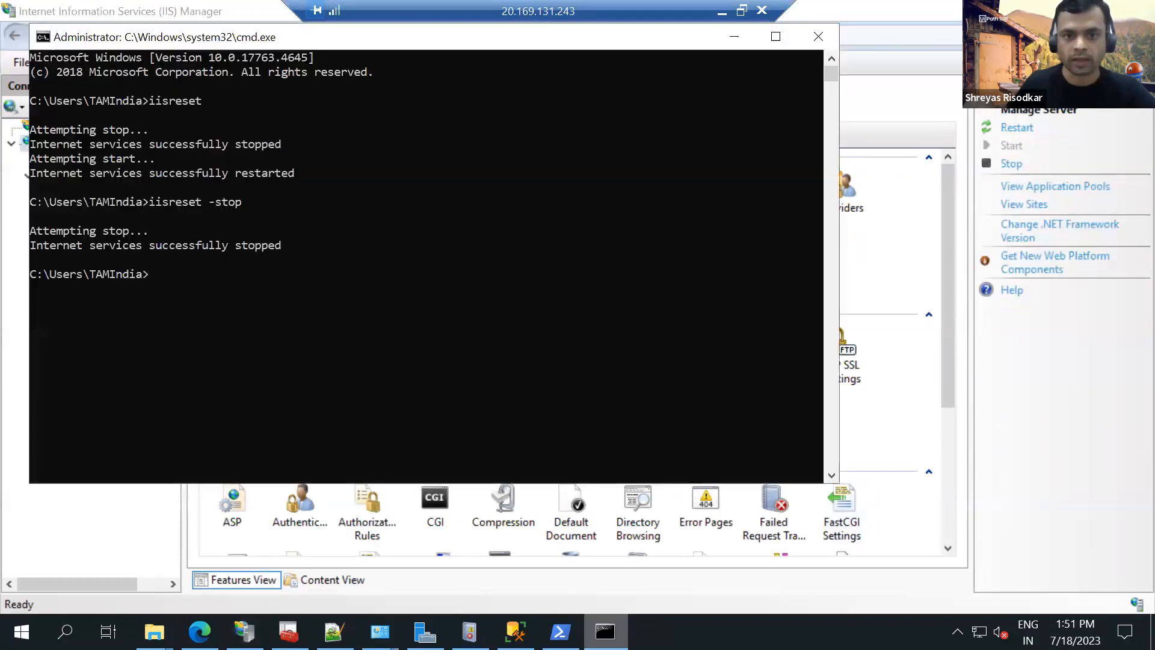
{"action": "type", "text": "iiae"}
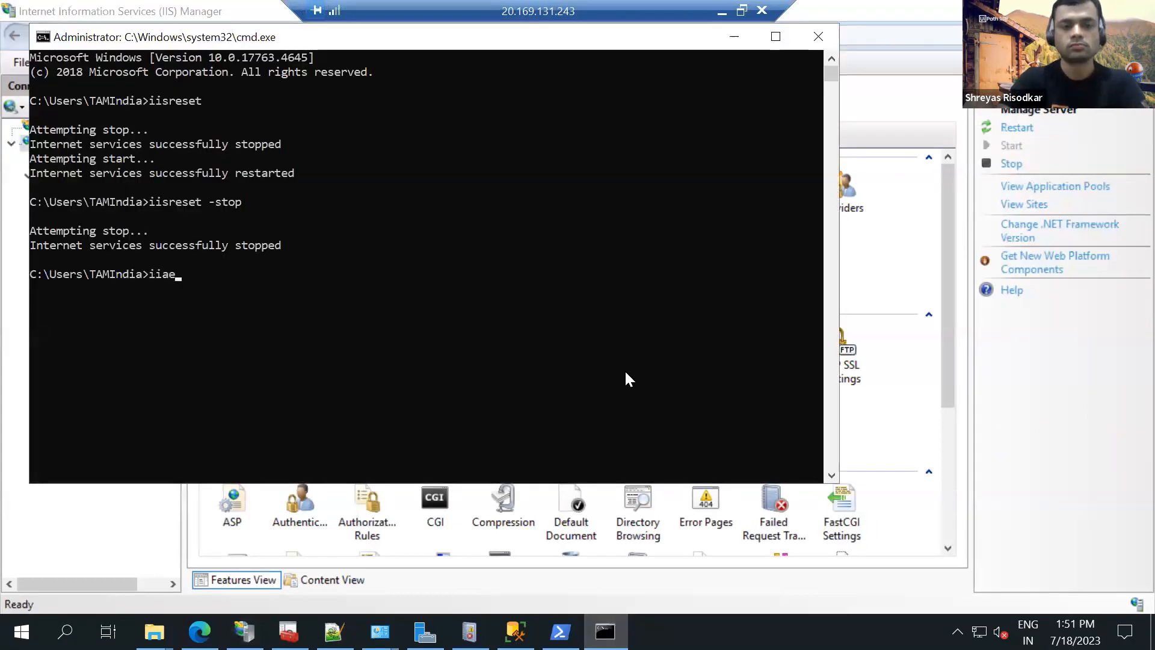
{"action": "type", "text": "wsre"}
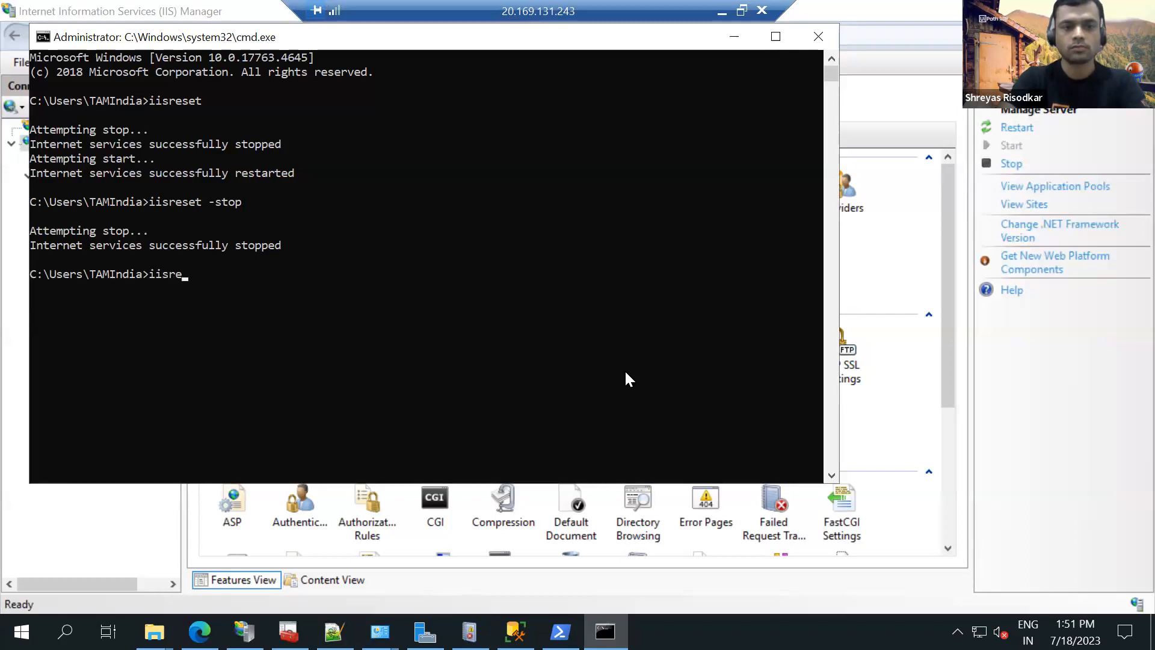
{"action": "type", "text": "set -stop"}
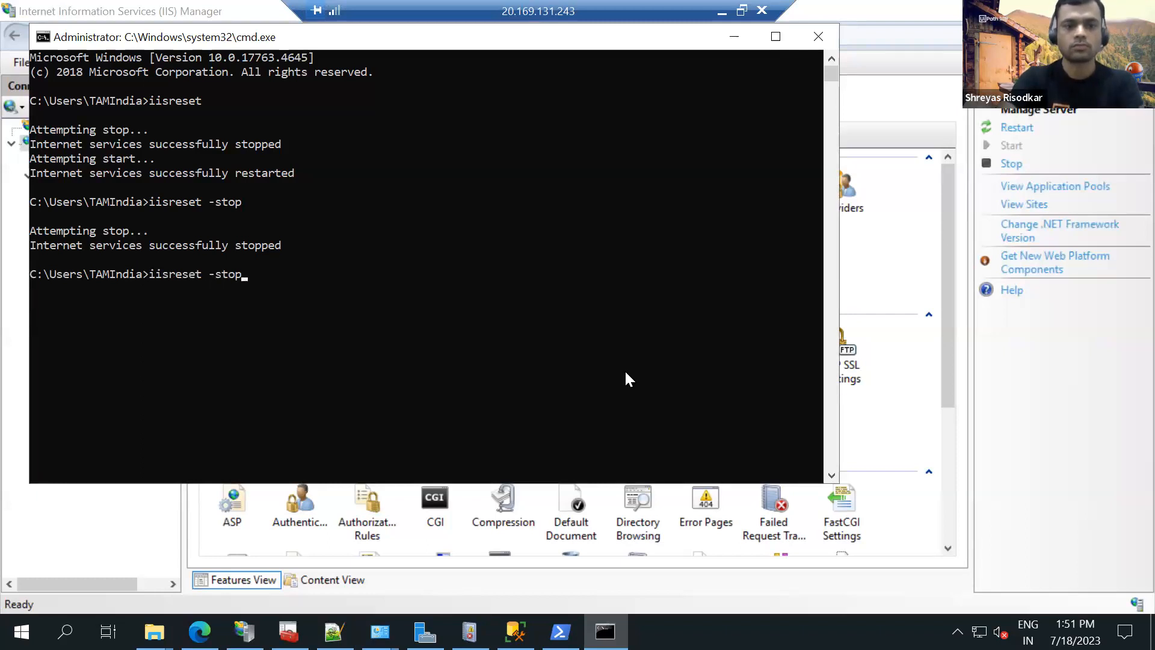
{"action": "key", "text": "Return"}
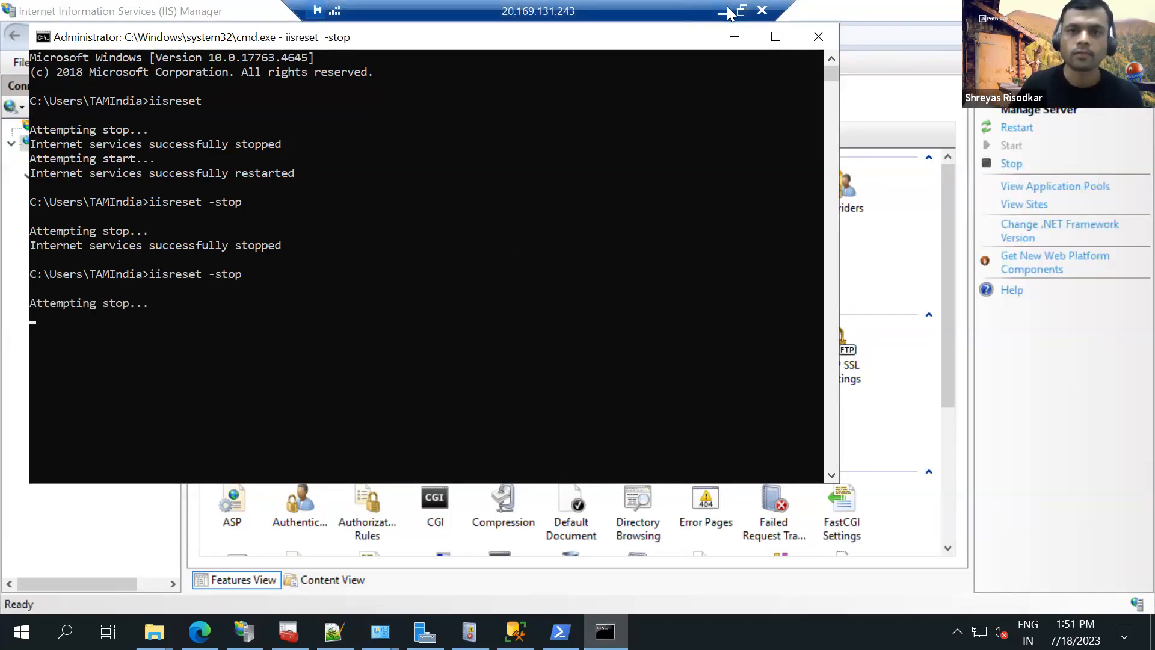
Leave the Node 1 session and switch to the Web Server Node 2 remote session, showing its desktop.
{"action": "key", "text": "super+d"}
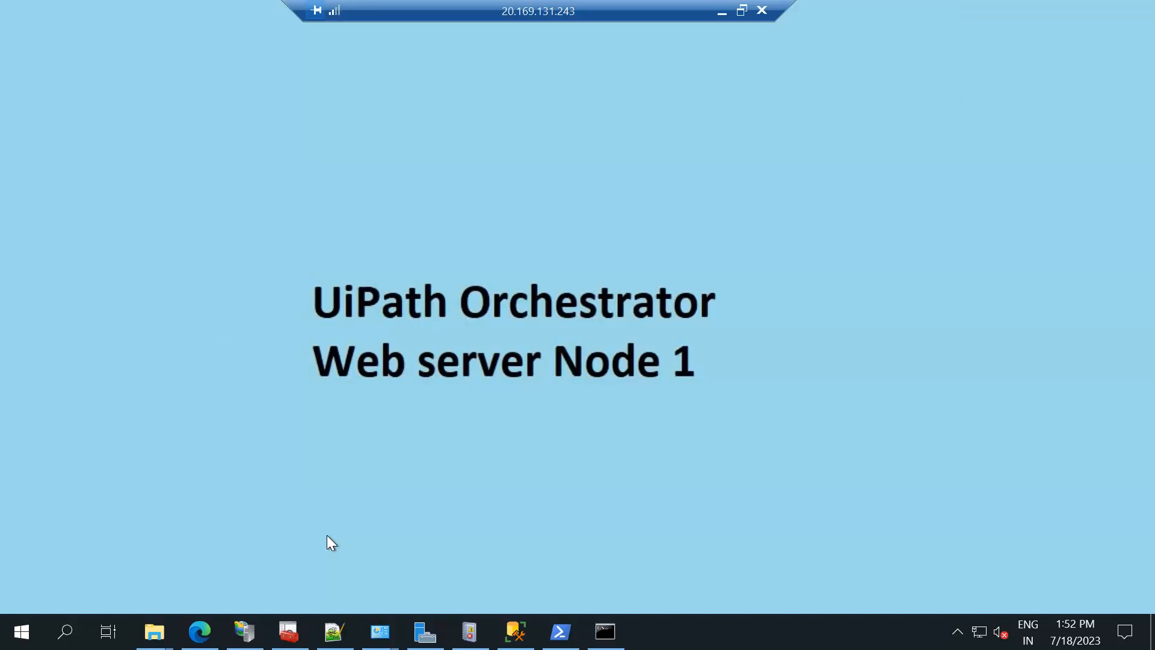
{"action": "left_click", "coordinate": [244, 631]}
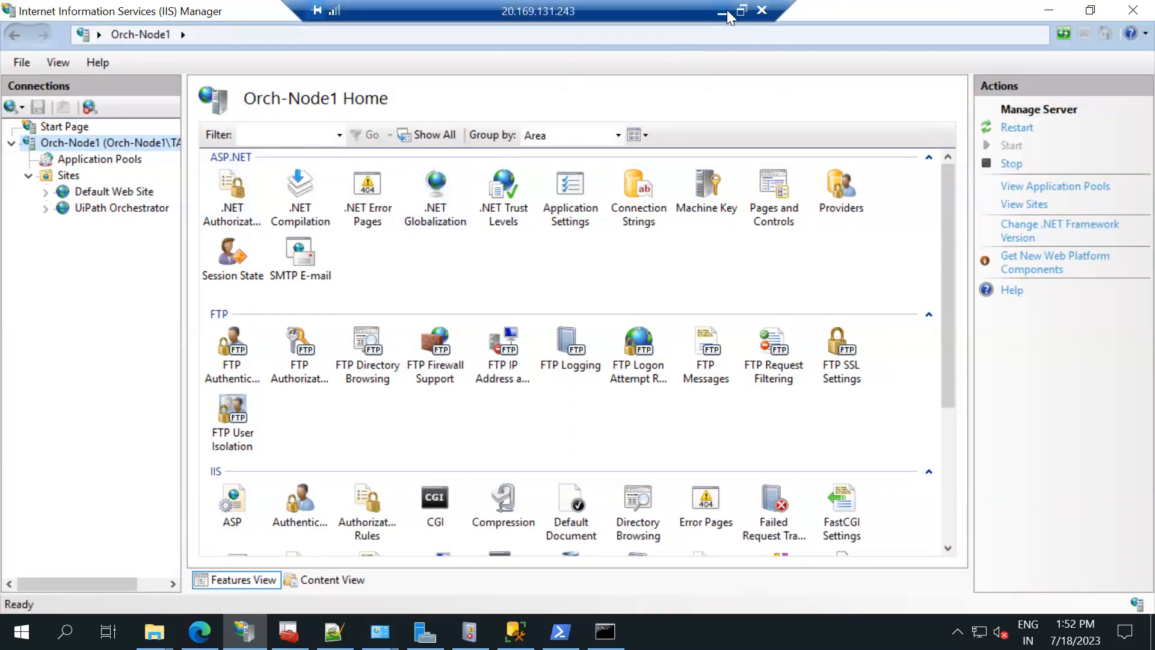
{"action": "key", "text": "super+d"}
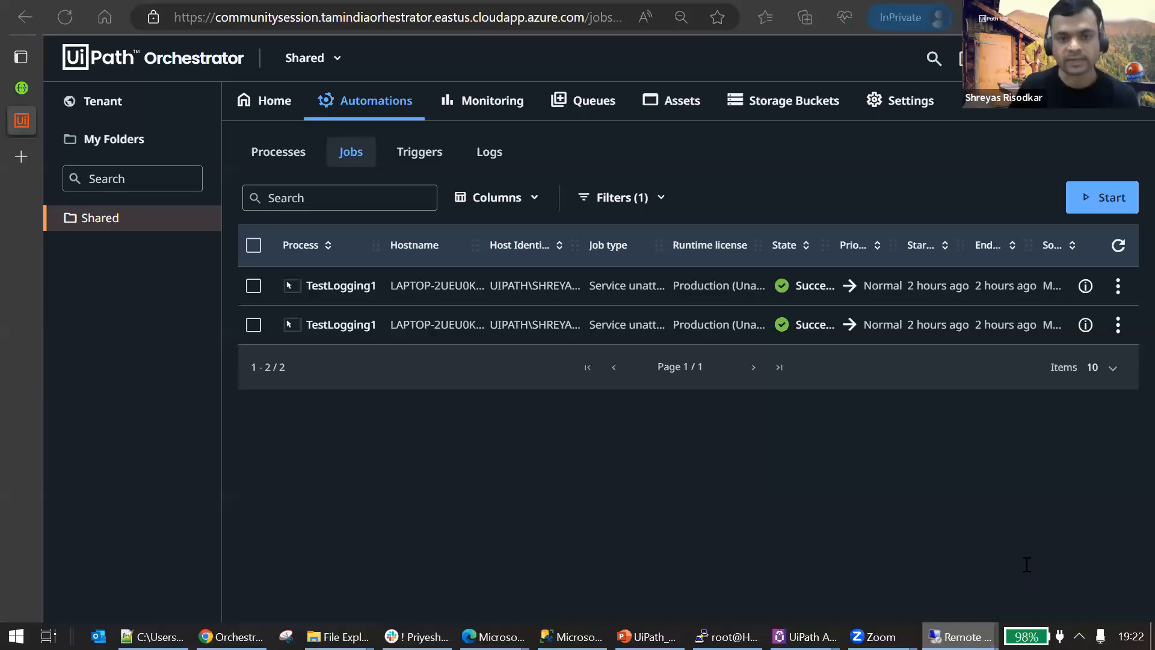
{"action": "left_click", "coordinate": [1025, 564]}
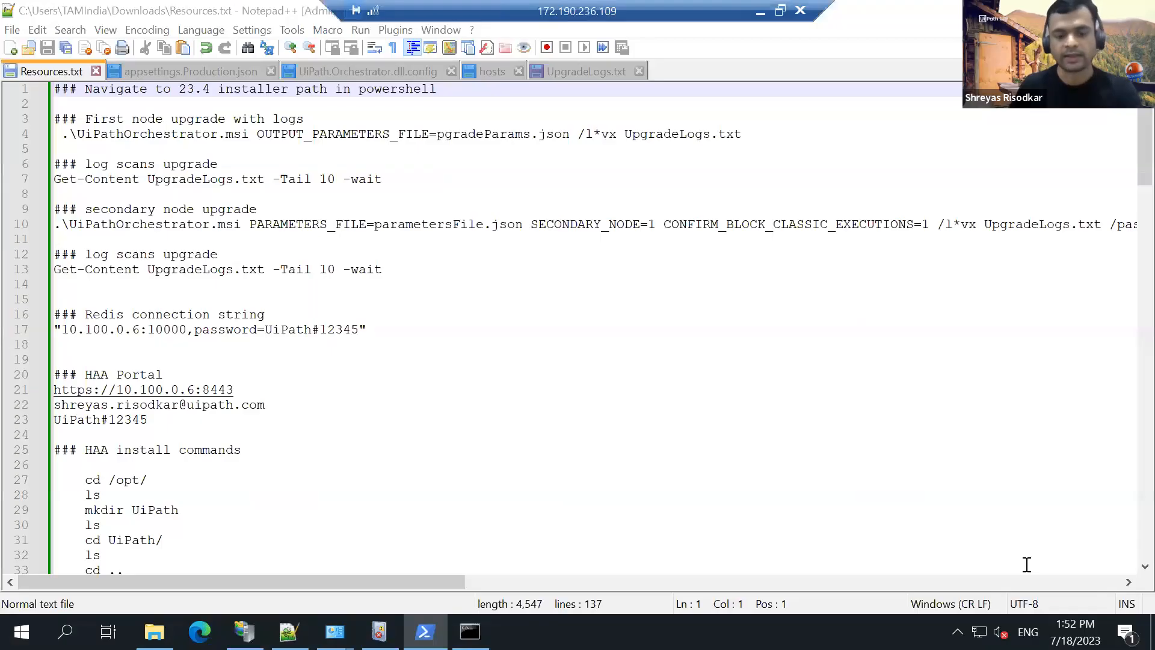
{"action": "key", "text": "super+d"}
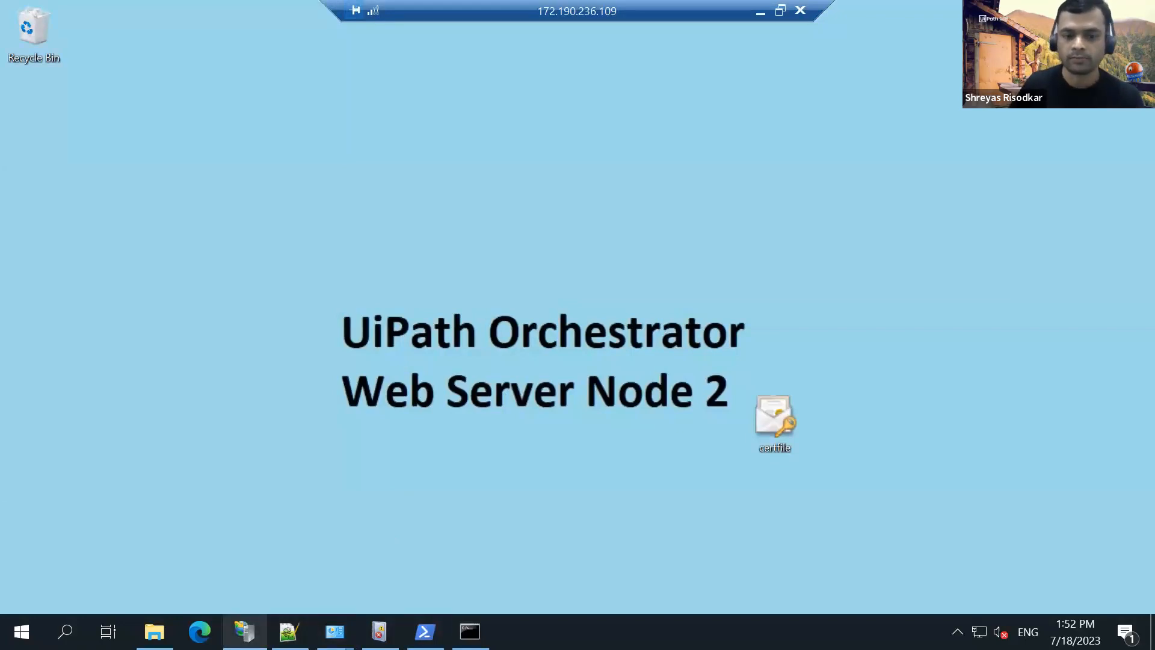
Bring up IIS Manager on Orch-Node2 and stop IIS there by running iisreset -stop in the command prompt.
{"action": "left_click", "coordinate": [245, 631]}
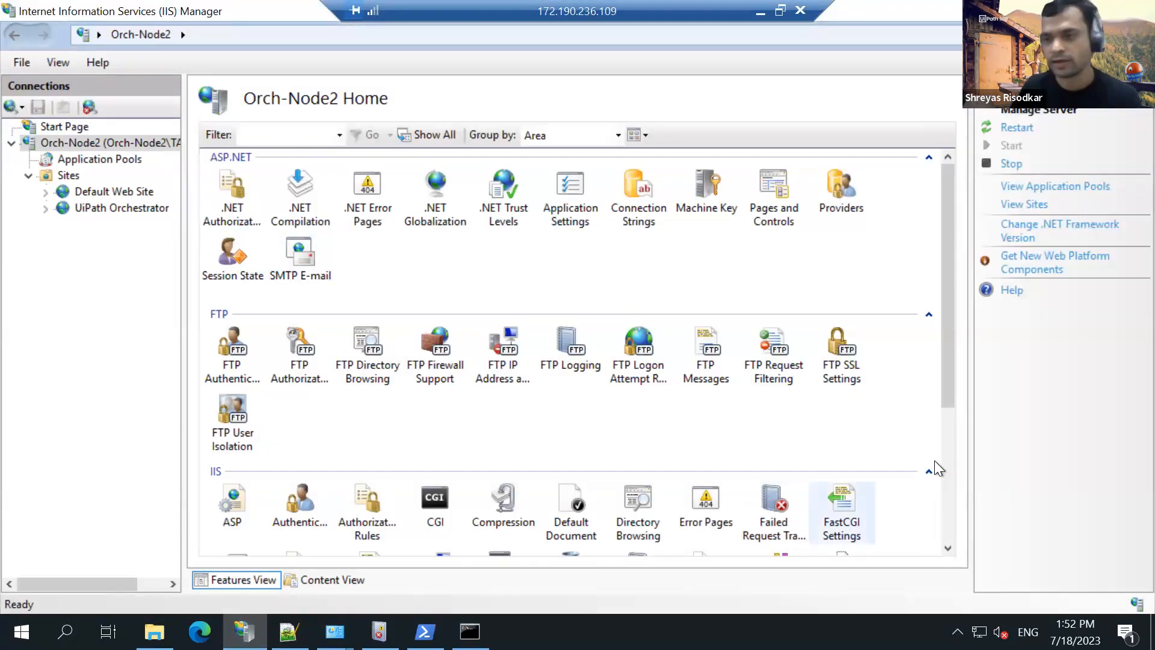
{"action": "left_click", "coordinate": [470, 631]}
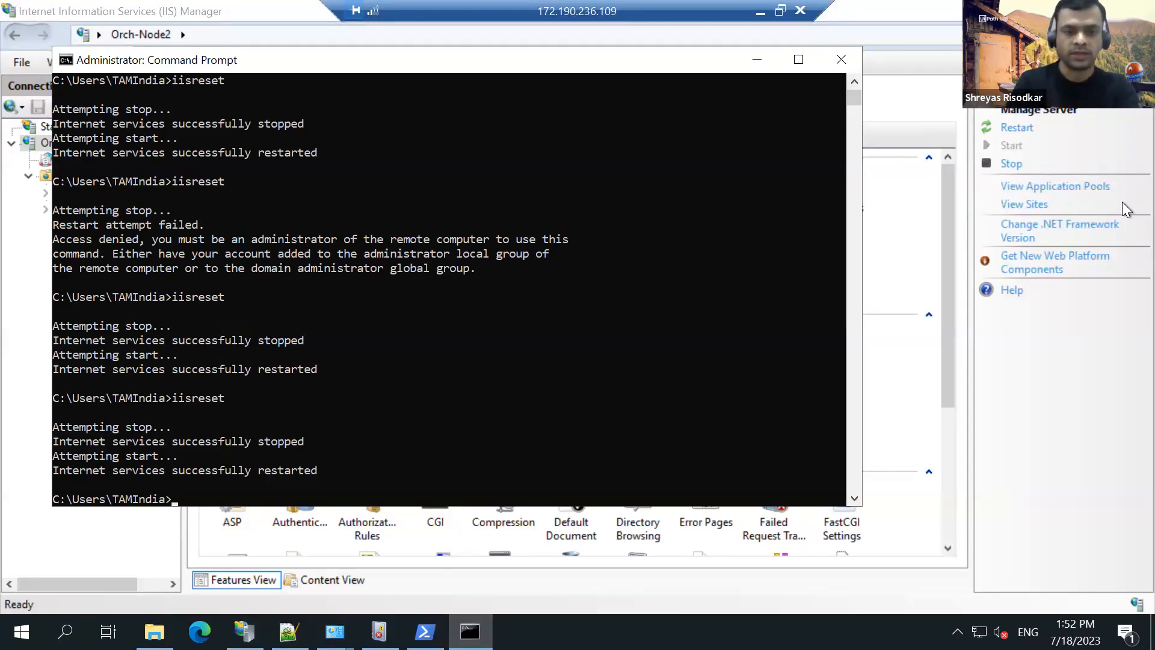
{"action": "type", "text": "iisreset -stop"}
{"action": "key", "text": "Return"}
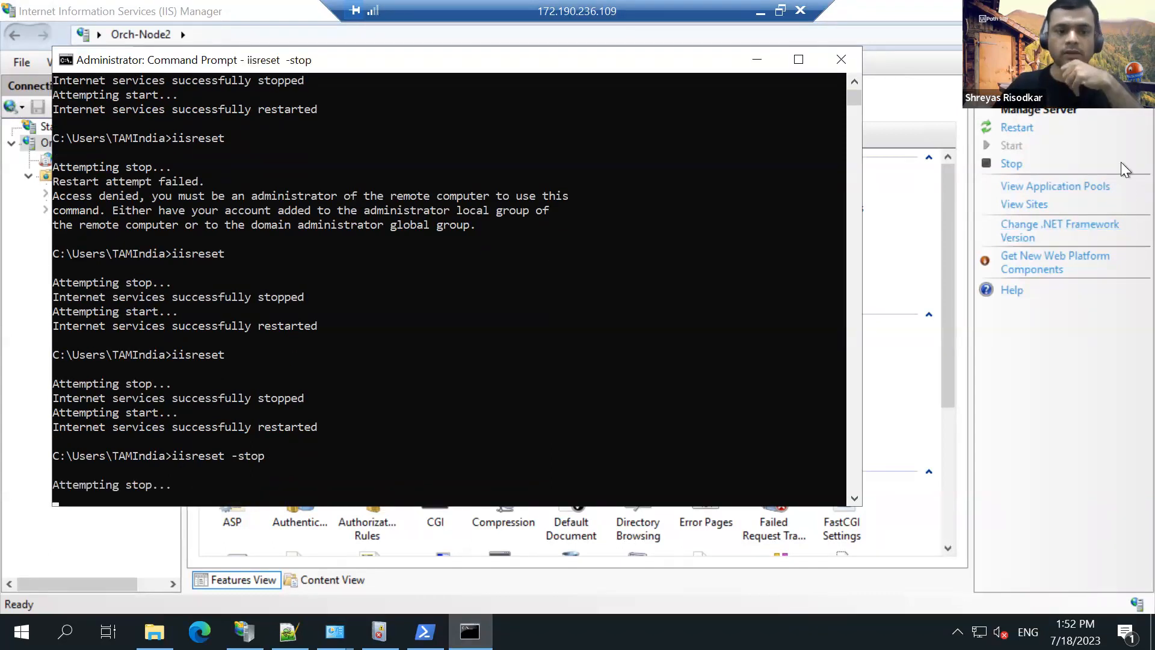
{"action": "left_click", "coordinate": [758, 58]}
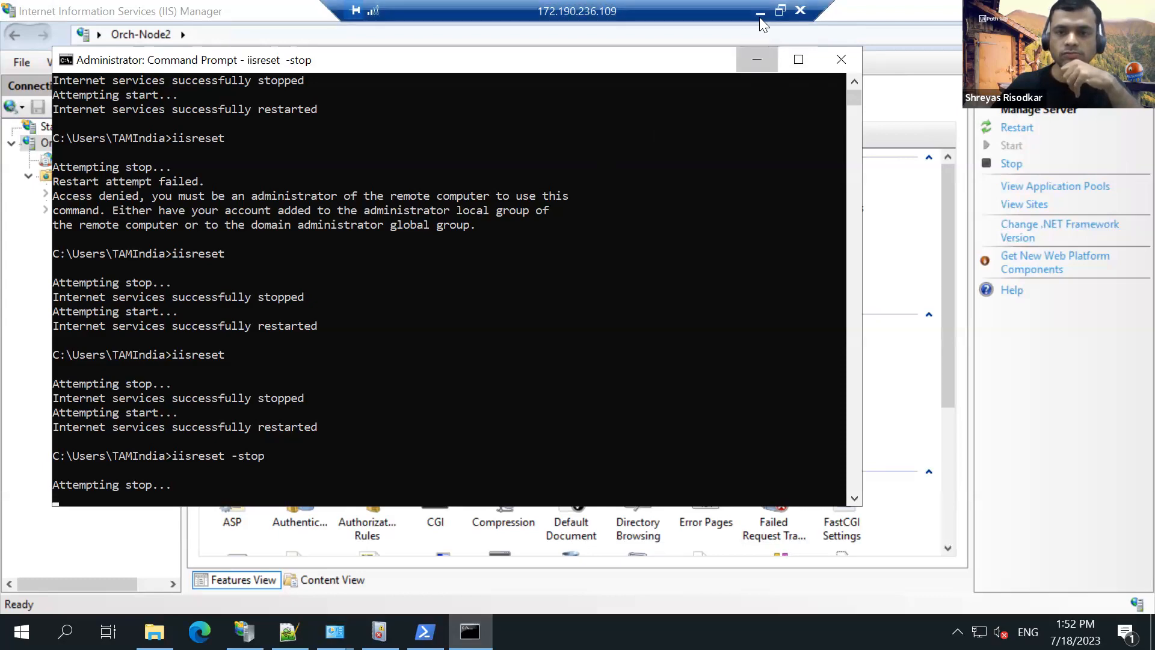
Minimize the remote session, switch to Chrome and read the UiPath 2023.4 guide on updating Orchestrator using the Windows installer.
{"action": "left_click", "coordinate": [760, 15]}
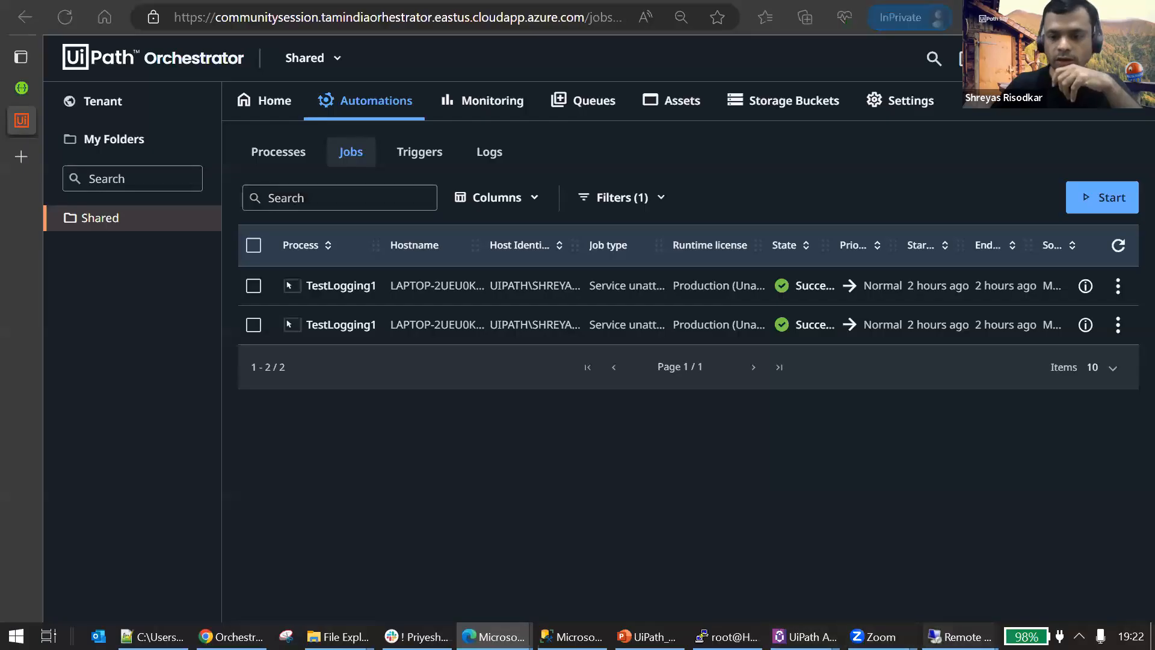
{"action": "mouse_move", "coordinate": [956, 636]}
{"action": "left_click", "coordinate": [231, 636]}
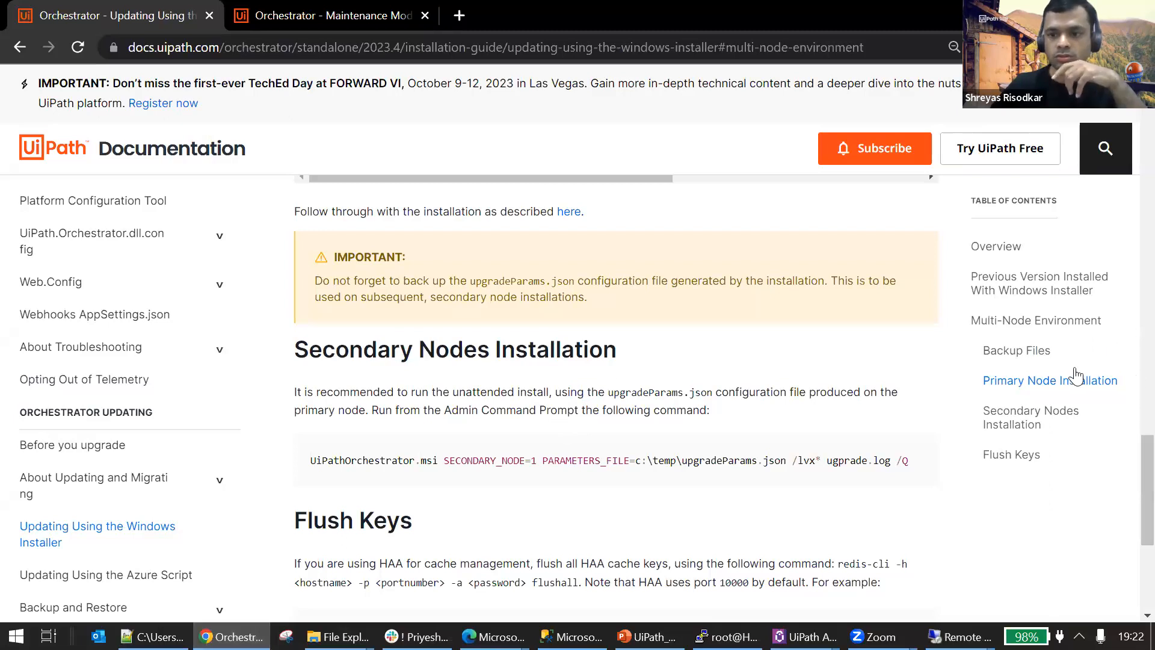
{"action": "scroll", "coordinate": [783, 457], "scroll_direction": "up", "scroll_amount": 15}
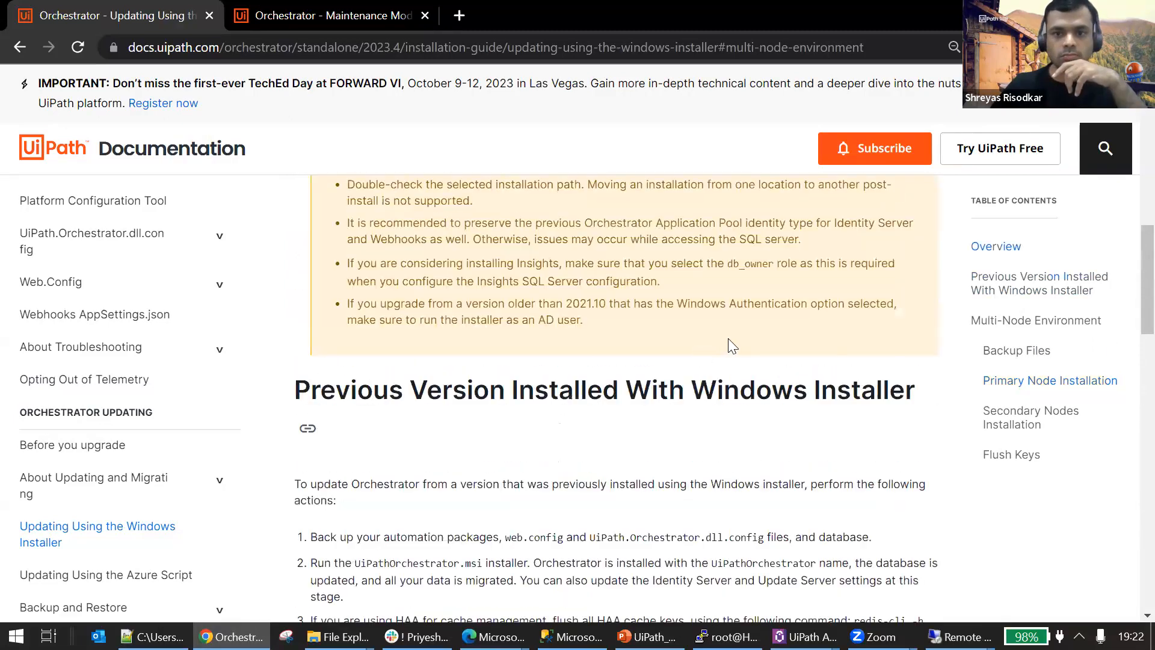
{"action": "scroll", "coordinate": [464, 425], "scroll_direction": "up", "scroll_amount": 5}
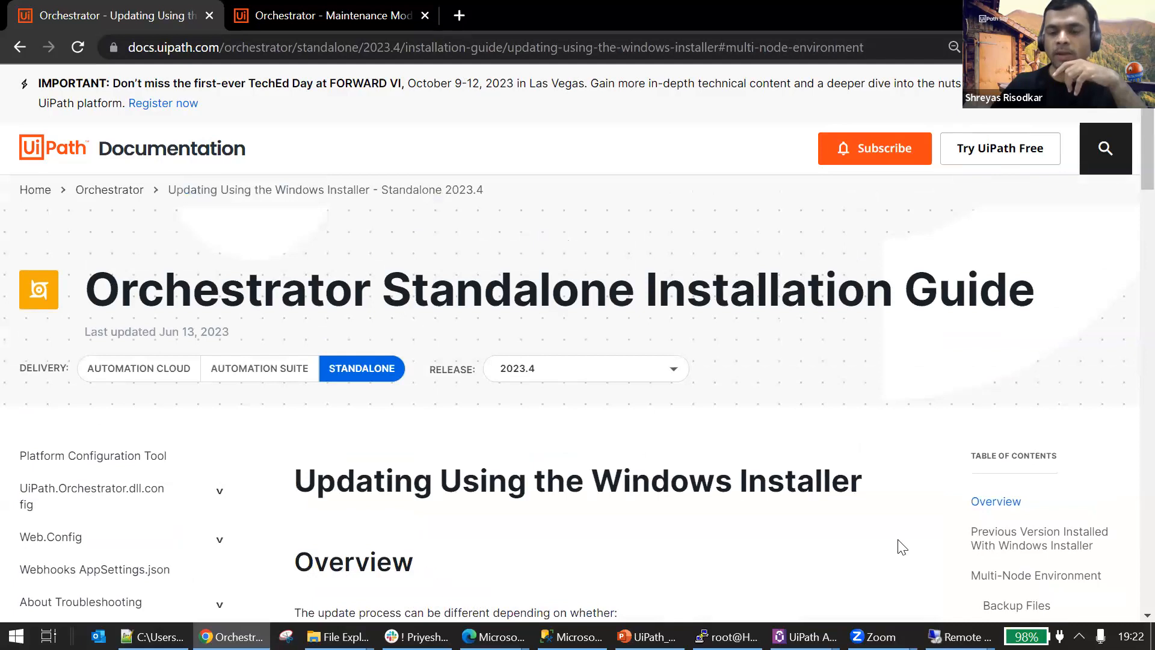
{"action": "scroll", "coordinate": [674, 300], "scroll_direction": "down", "scroll_amount": 4}
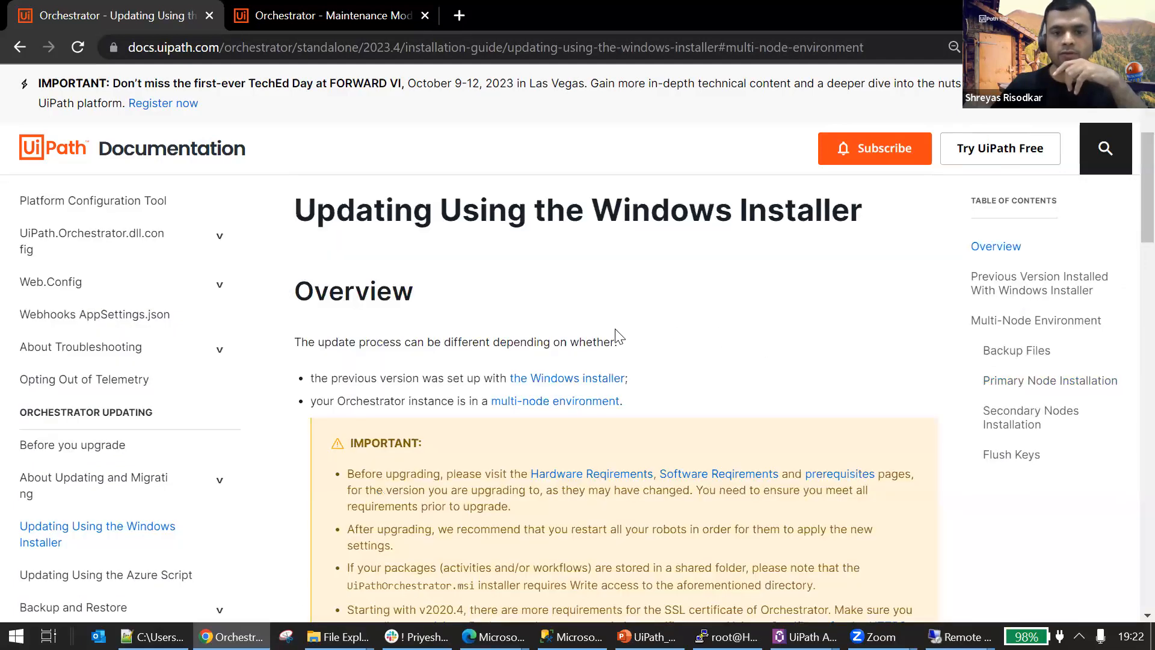
{"action": "scroll", "coordinate": [616, 332], "scroll_direction": "down", "scroll_amount": 2}
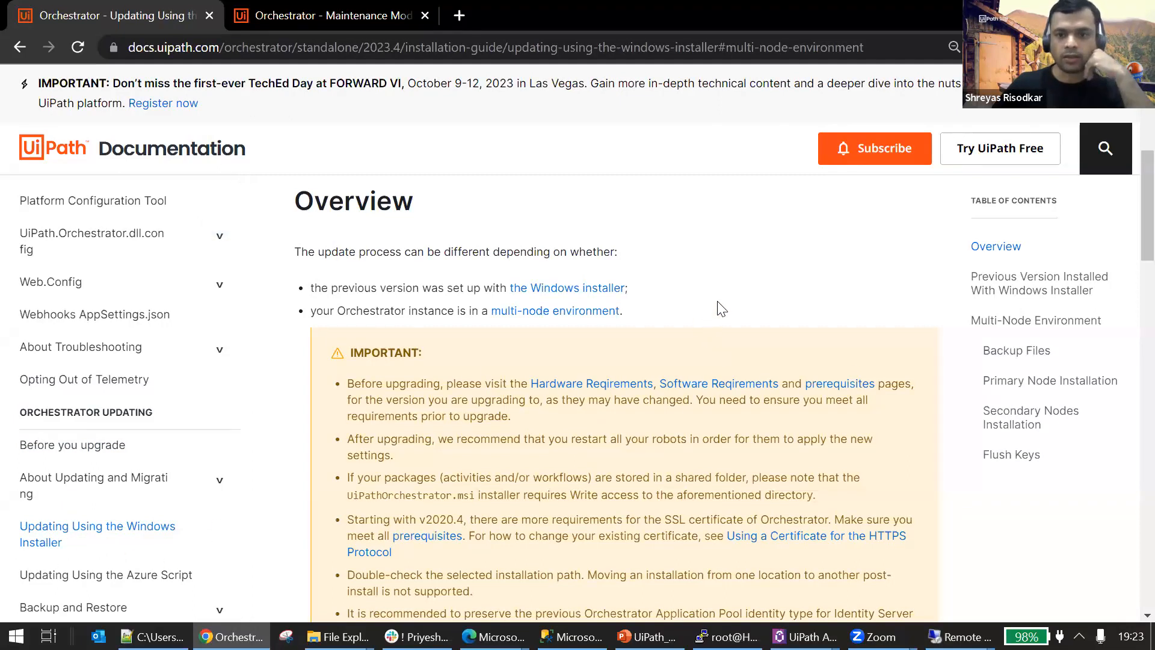
{"action": "scroll", "coordinate": [719, 337], "scroll_direction": "down", "scroll_amount": 6}
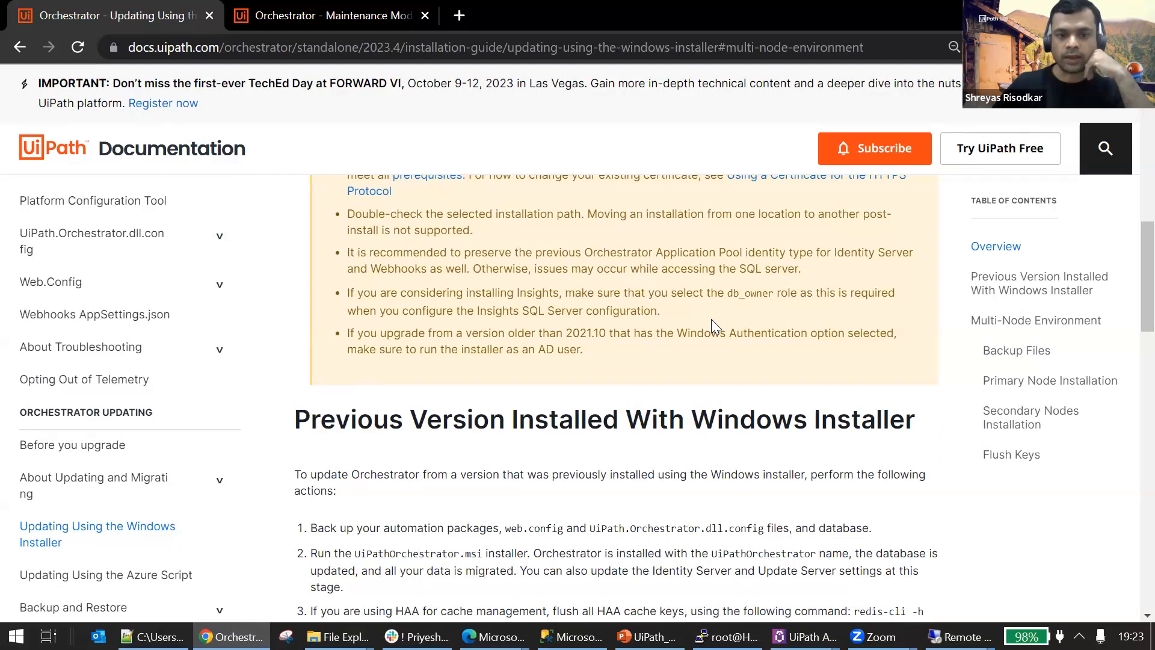
{"action": "scroll", "coordinate": [711, 319], "scroll_direction": "down", "scroll_amount": 3}
{"action": "scroll", "coordinate": [645, 331], "scroll_direction": "up", "scroll_amount": 6}
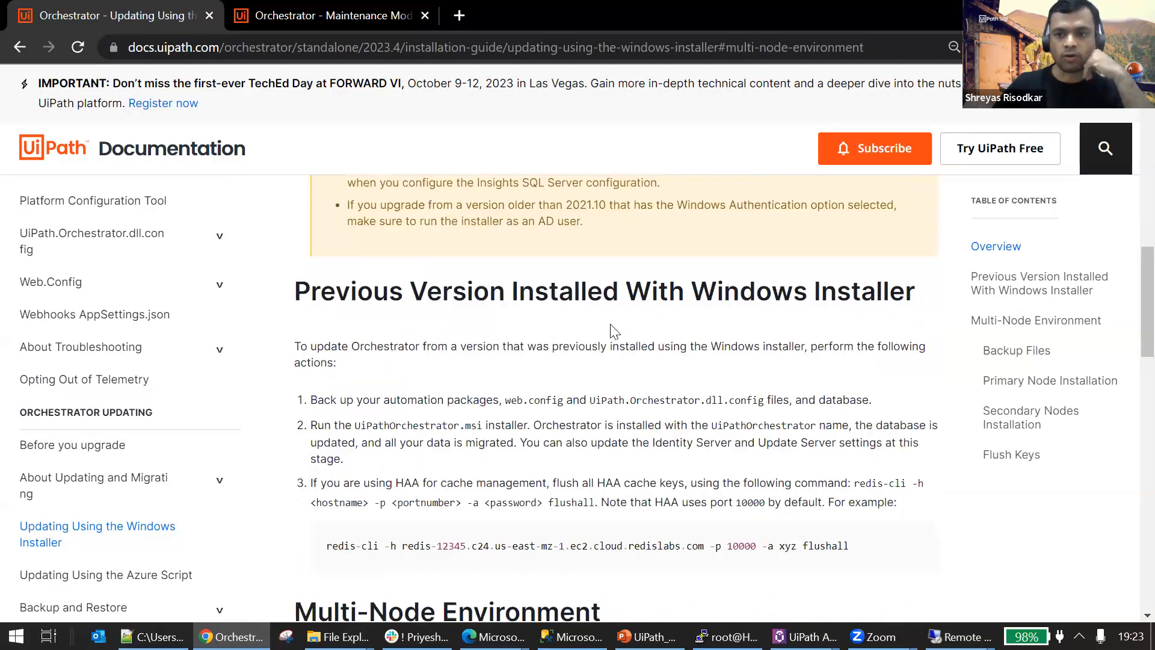
Read the update guide from its overview through the multi-node environment section to the primary node installation instructions.
{"action": "scroll", "coordinate": [590, 385], "scroll_direction": "up", "scroll_amount": 4}
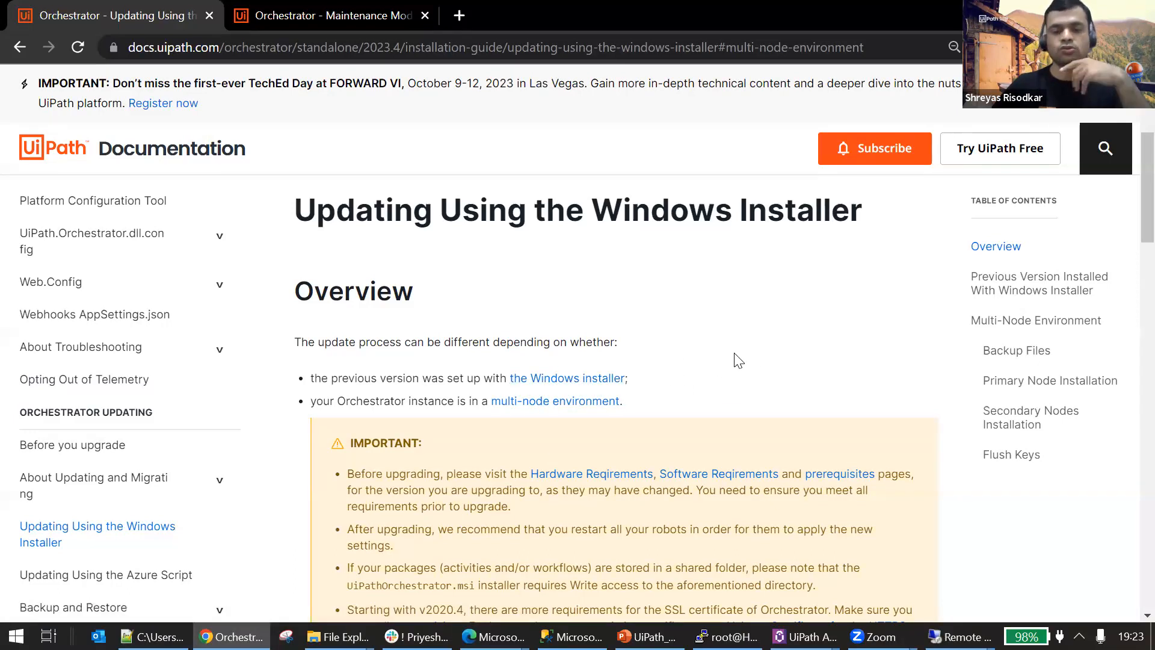
{"action": "scroll", "coordinate": [614, 367], "scroll_direction": "down", "scroll_amount": 2}
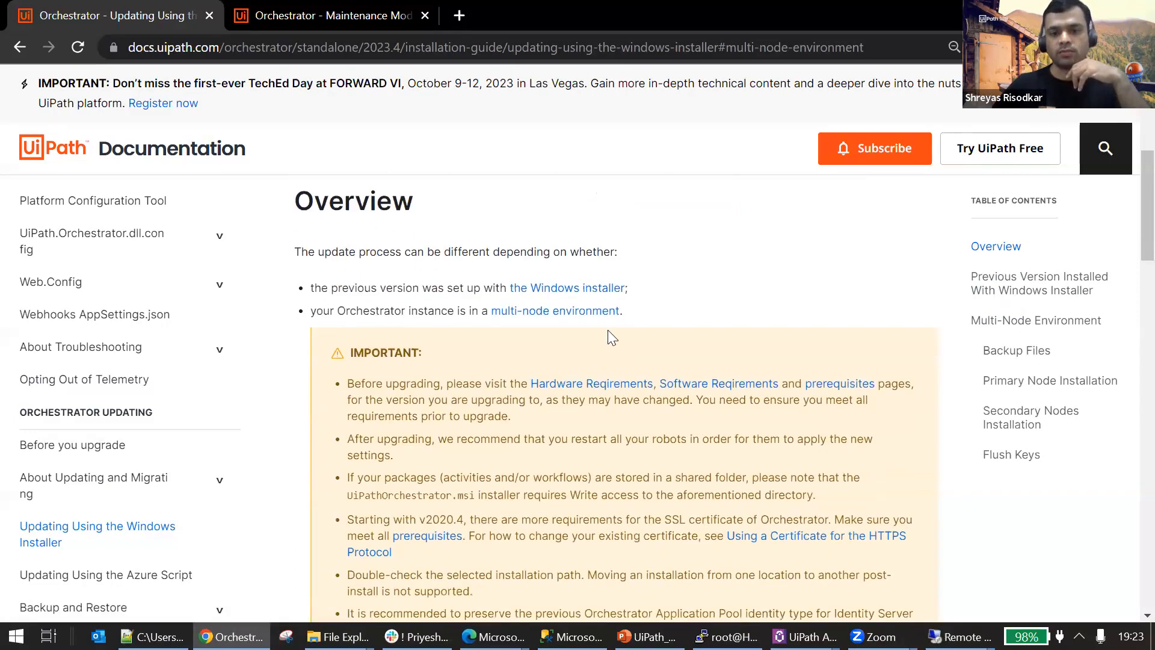
{"action": "scroll", "coordinate": [565, 312], "scroll_direction": "down", "scroll_amount": 1}
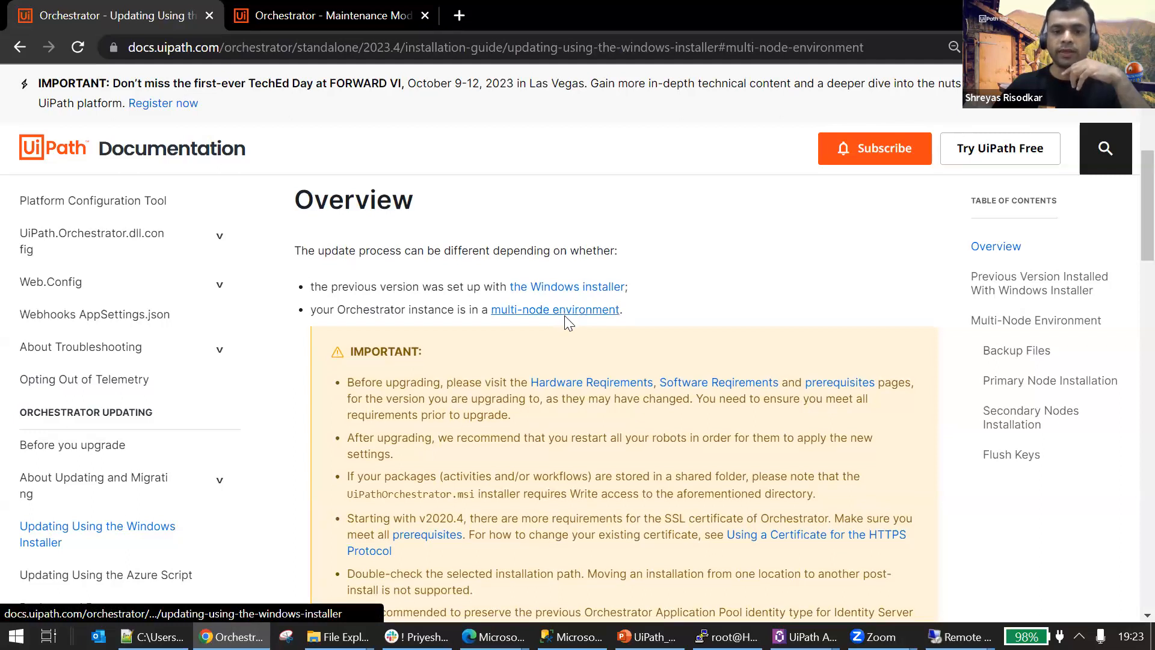
{"action": "scroll", "coordinate": [564, 321], "scroll_direction": "down", "scroll_amount": 10}
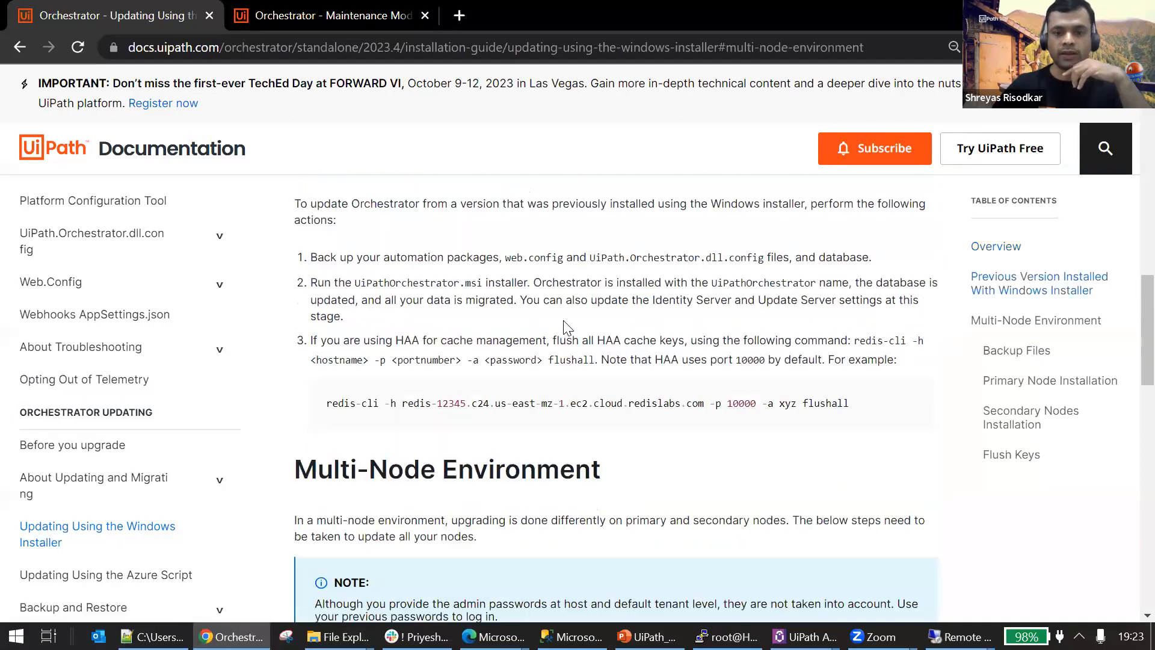
{"action": "scroll", "coordinate": [565, 327], "scroll_direction": "up", "scroll_amount": 2}
{"action": "scroll", "coordinate": [525, 295], "scroll_direction": "down", "scroll_amount": 1}
{"action": "scroll", "coordinate": [528, 301], "scroll_direction": "up", "scroll_amount": 1}
{"action": "scroll", "coordinate": [529, 298], "scroll_direction": "down", "scroll_amount": 2}
{"action": "scroll", "coordinate": [529, 297], "scroll_direction": "down", "scroll_amount": 7}
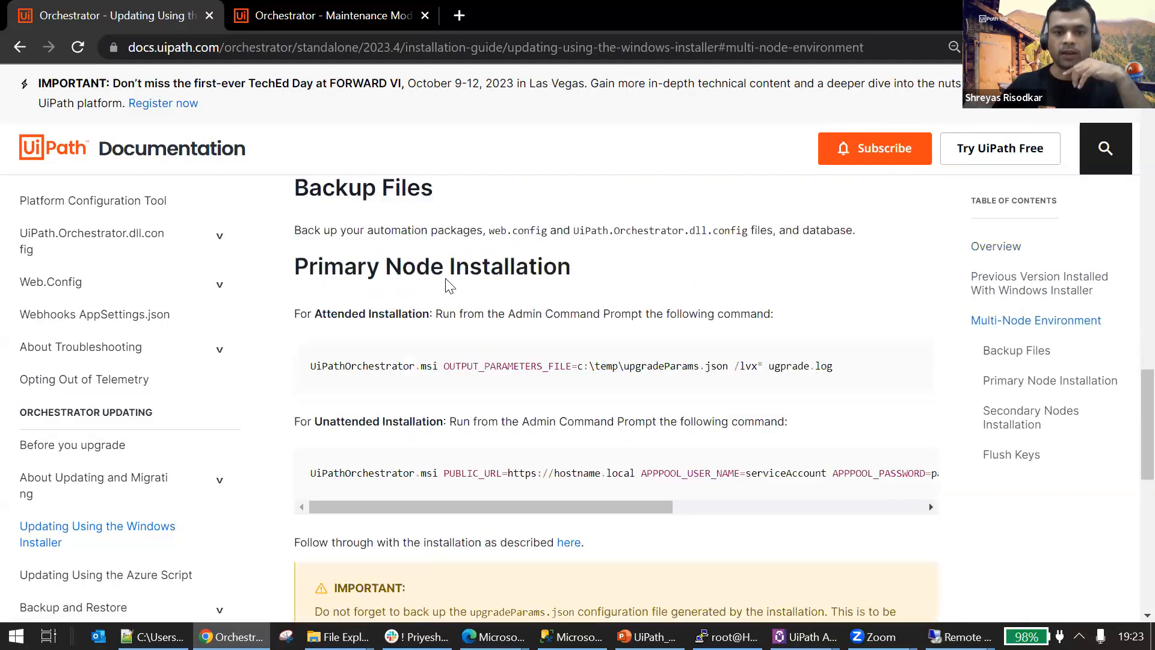
Examine the attended installation command for the primary node, including its OUTPUT_PARAMETERS_FILE option.
{"action": "scroll", "coordinate": [498, 305], "scroll_direction": "up", "scroll_amount": 1}
{"action": "left_click_drag", "start_coordinate": [833, 396], "coordinate": [327, 412]}
{"action": "left_click_drag", "start_coordinate": [440, 396], "coordinate": [698, 395]}
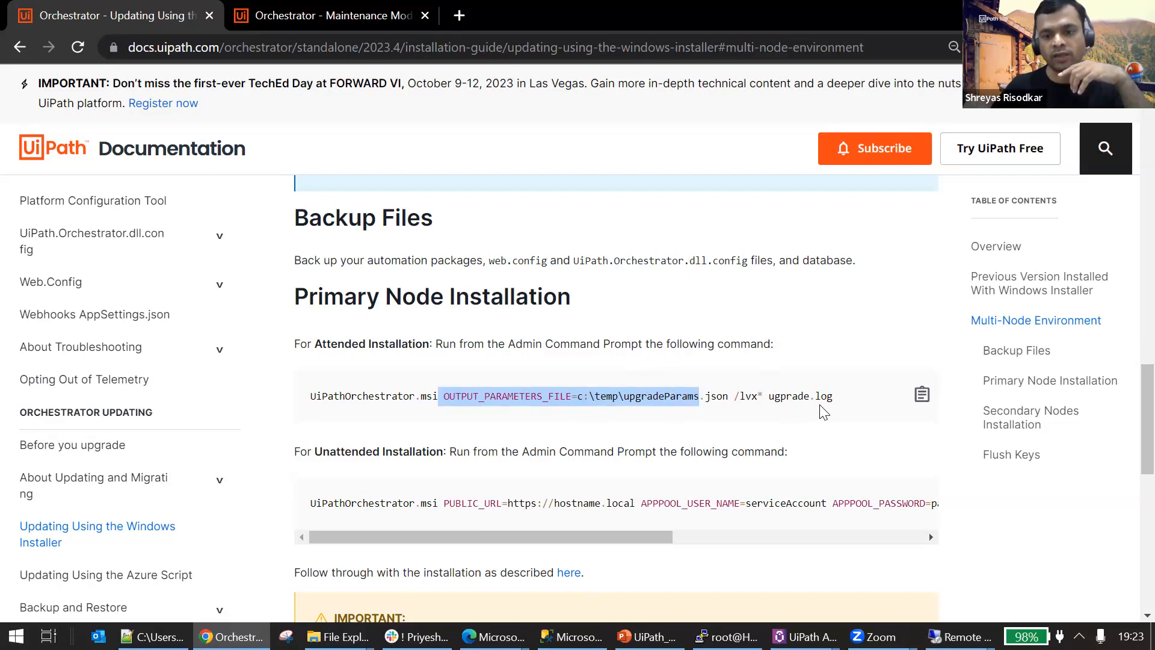
{"action": "left_click_drag", "start_coordinate": [846, 403], "coordinate": [312, 411]}
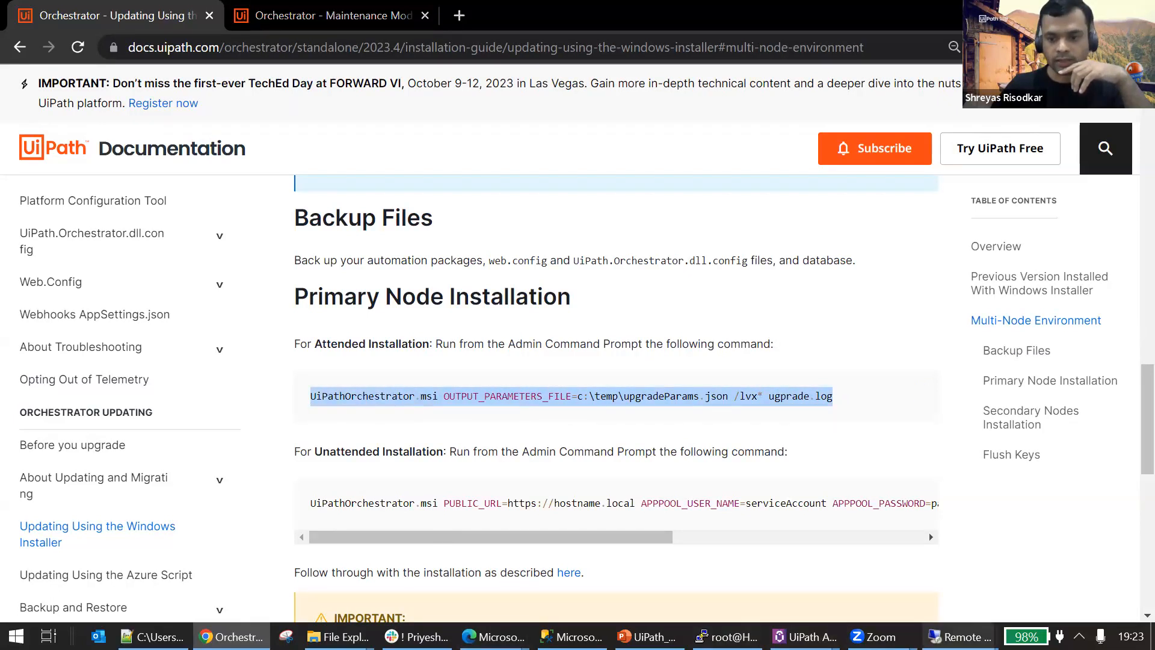
Switch to the remote session and remove OUTPUT_PARAMETERS_FILE=pgradeParams.json from the first node upgrade command in Resources.txt, leaving the UpgradeLogs.txt name selected.
{"action": "mouse_move", "coordinate": [957, 636]}
{"action": "left_click", "coordinate": [908, 576]}
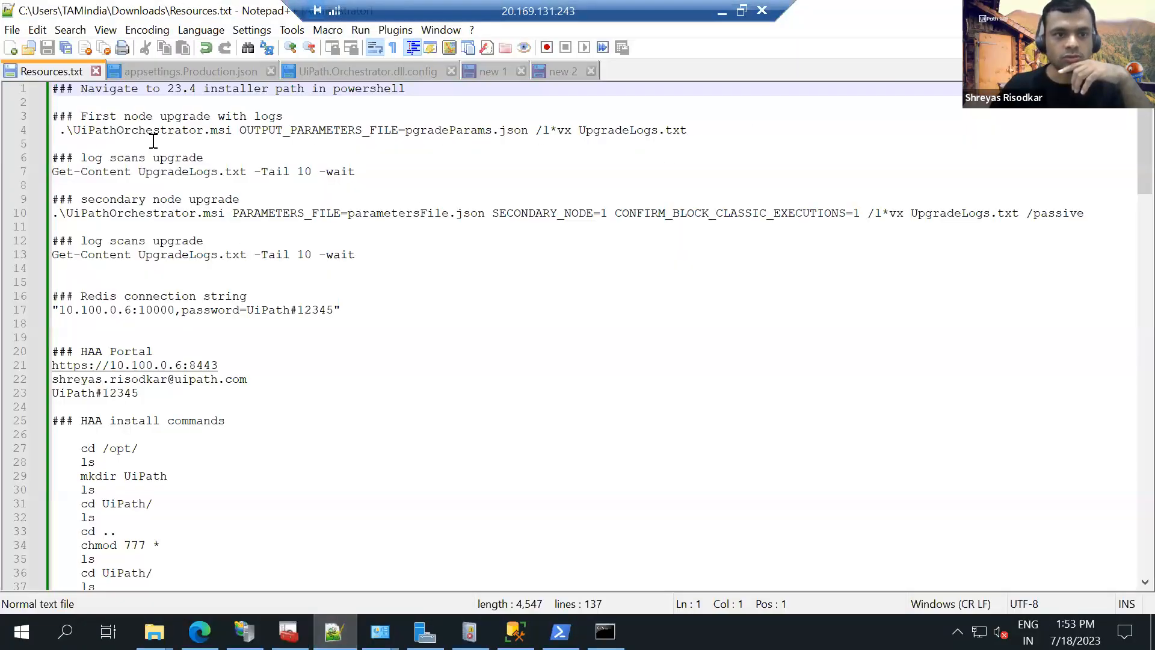
{"action": "left_click_drag", "start_coordinate": [59, 131], "coordinate": [232, 132]}
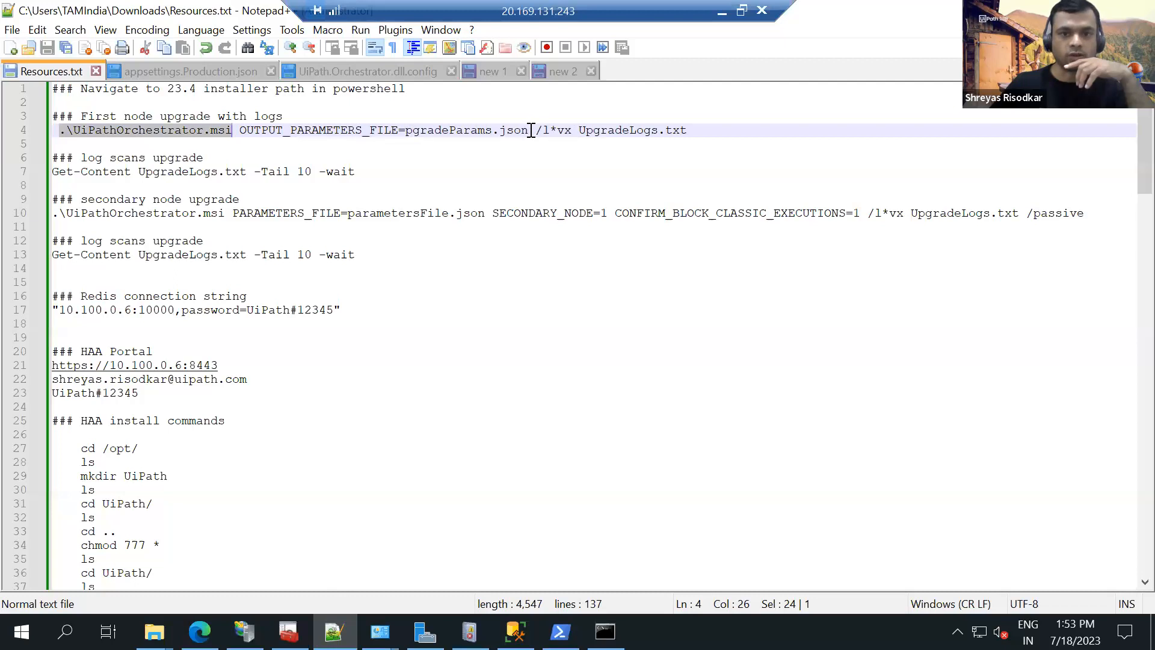
{"action": "left_click_drag", "start_coordinate": [529, 130], "coordinate": [240, 130]}
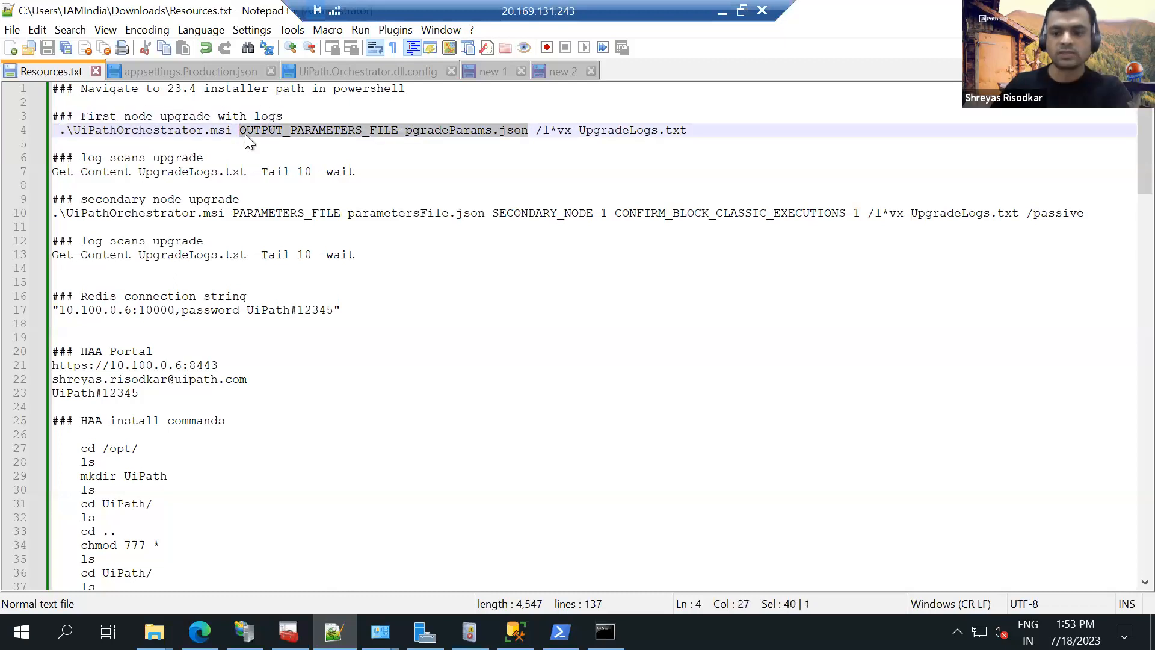
{"action": "key", "text": "Delete"}
{"action": "key", "text": "Delete"}
{"action": "left_click", "coordinate": [430, 131]}
{"action": "key", "text": "shift+Left"}
{"action": "key", "text": "shift+Left"}
{"action": "key", "text": "shift+Left"}
{"action": "key", "text": "shift+Left"}
{"action": "key", "text": "shift+Left"}
{"action": "key", "text": "shift+Left"}
{"action": "key", "text": "shift+Left"}
{"action": "key", "text": "shift+Left"}
{"action": "key", "text": "shift+Left"}
{"action": "key", "text": "shift+Left"}
{"action": "key", "text": "shift+Left"}
{"action": "key", "text": "shift+Left"}
{"action": "key", "text": "shift+Left"}
{"action": "key", "text": "shift+Left"}
{"action": "key", "text": "shift+Left"}
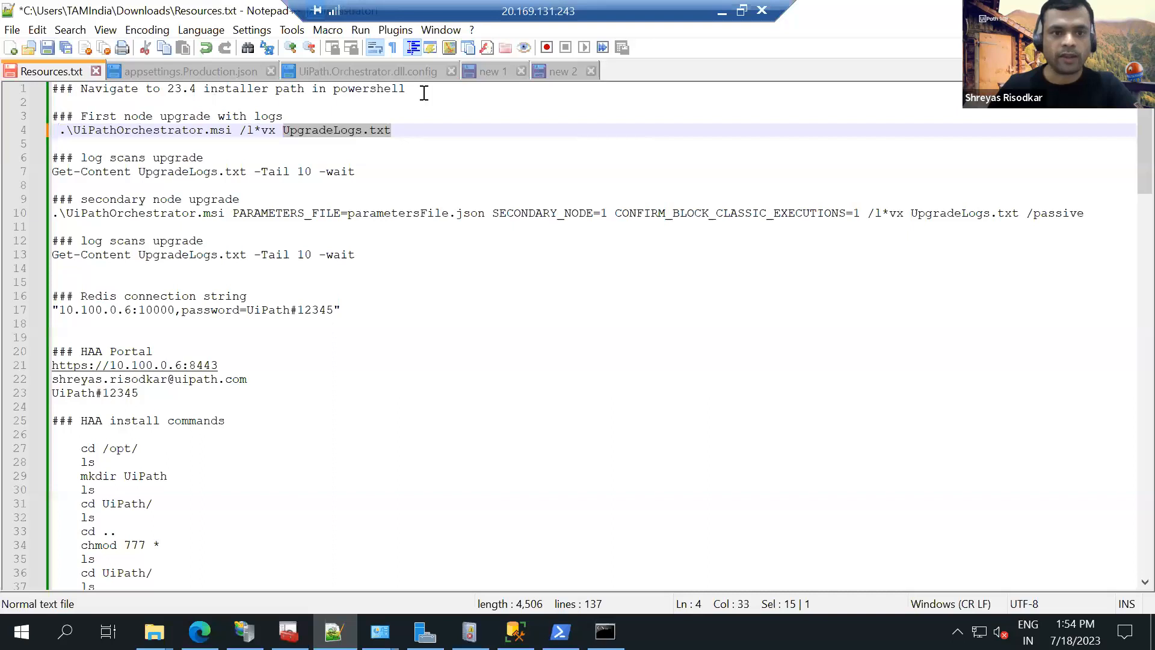
Open the 23.4 setup folder in Downloads in File Explorer and show its full path.
{"action": "mouse_move", "coordinate": [154, 632]}
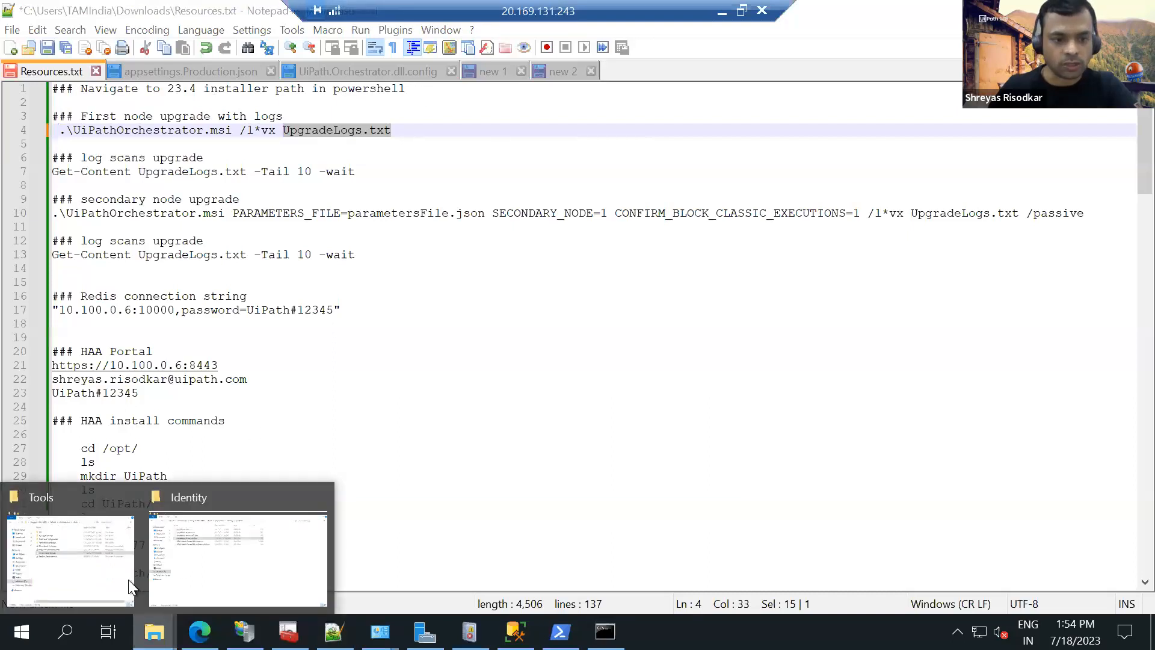
{"action": "left_click", "coordinate": [81, 561]}
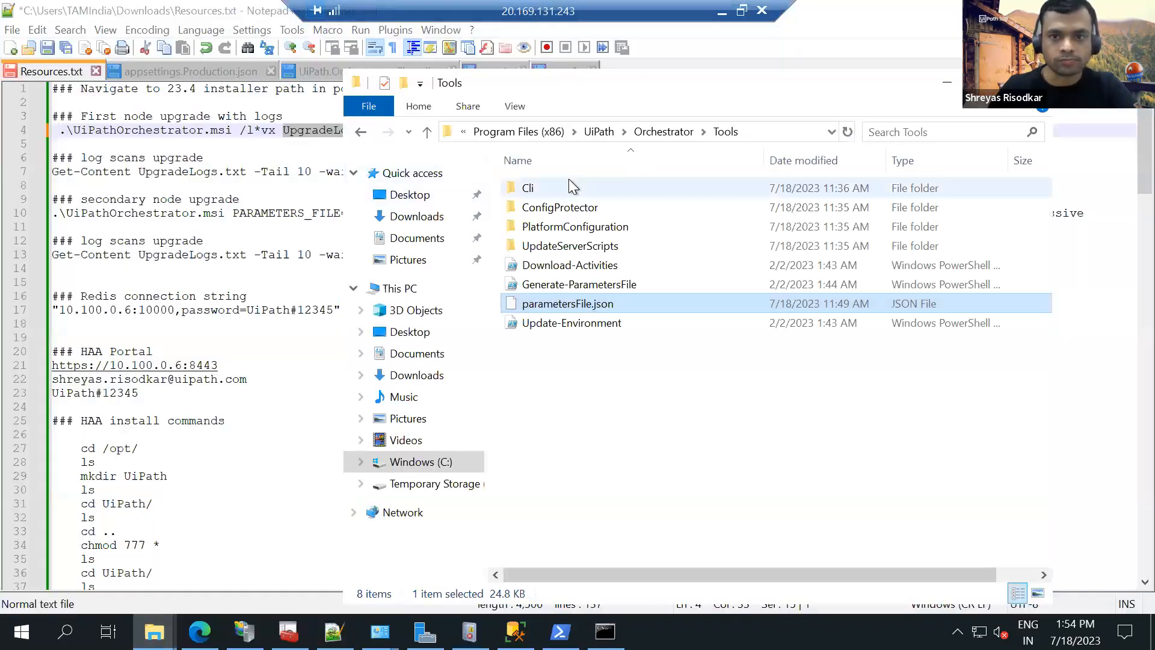
{"action": "left_click", "coordinate": [404, 217]}
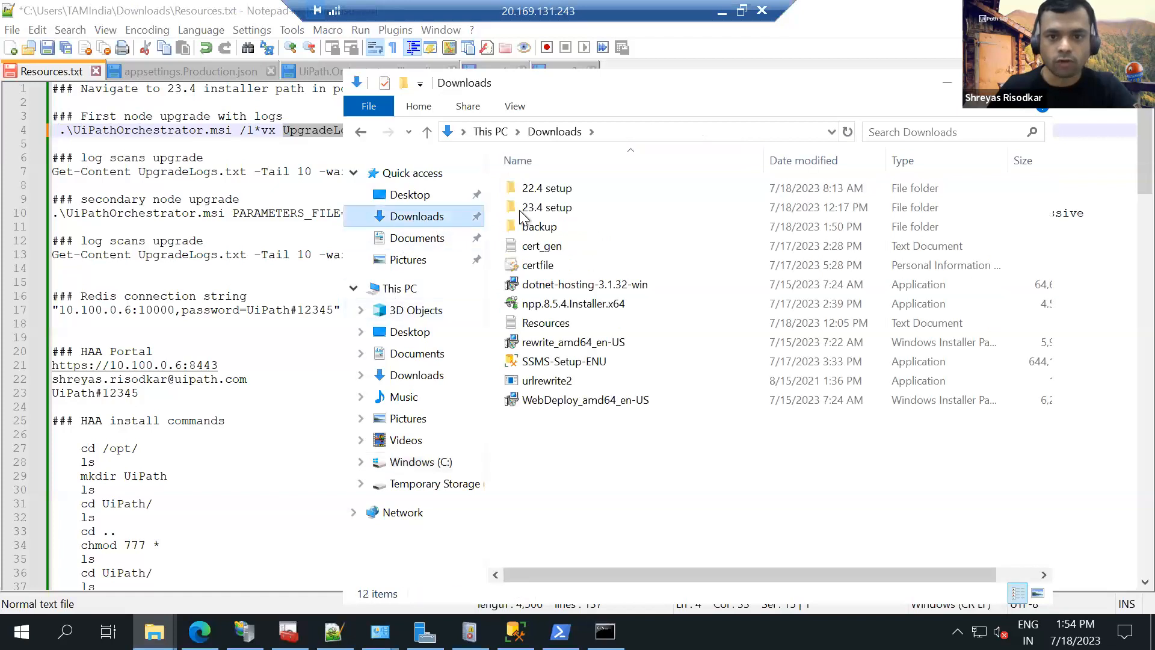
{"action": "double_click", "coordinate": [544, 208]}
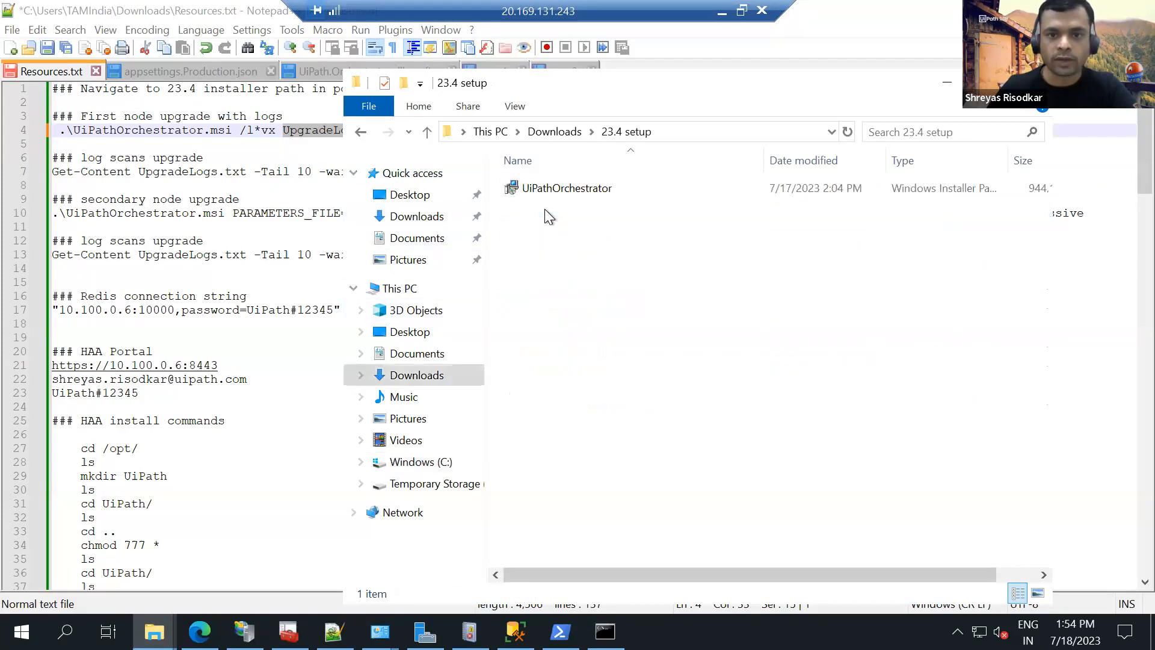
{"action": "left_click", "coordinate": [702, 132]}
{"action": "key", "text": "ctrl+c"}
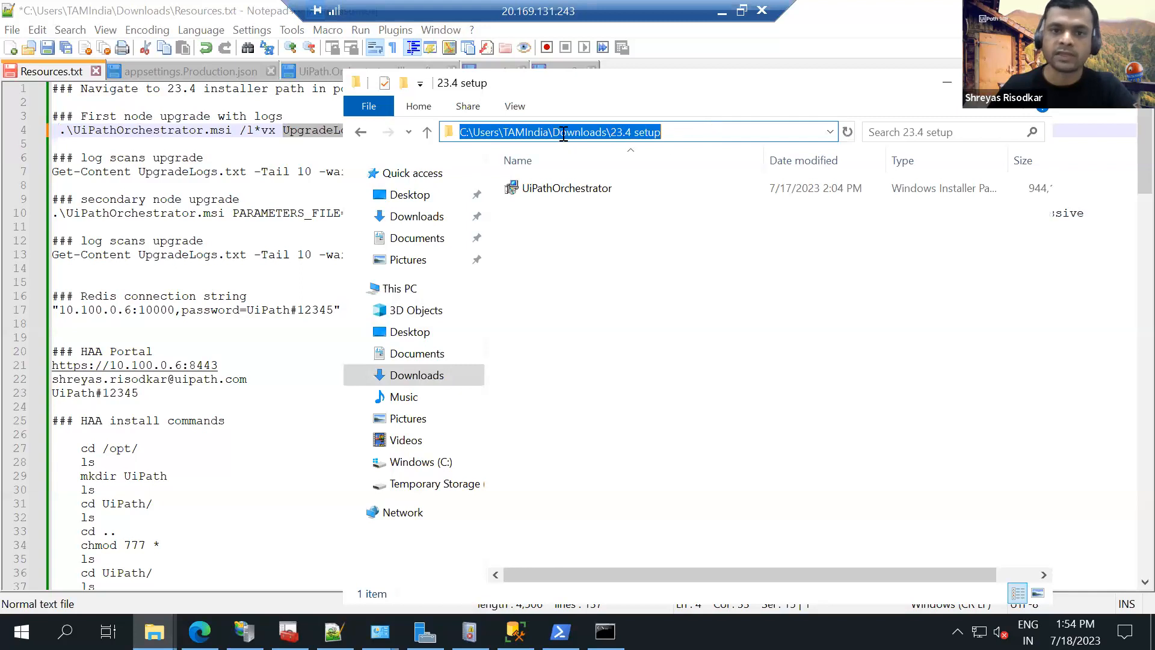
Review the installer name, the log file name and the Get-Content log scan command for the first node in Resources.txt.
{"action": "left_click", "coordinate": [196, 140]}
{"action": "left_click_drag", "start_coordinate": [231, 130], "coordinate": [59, 130]}
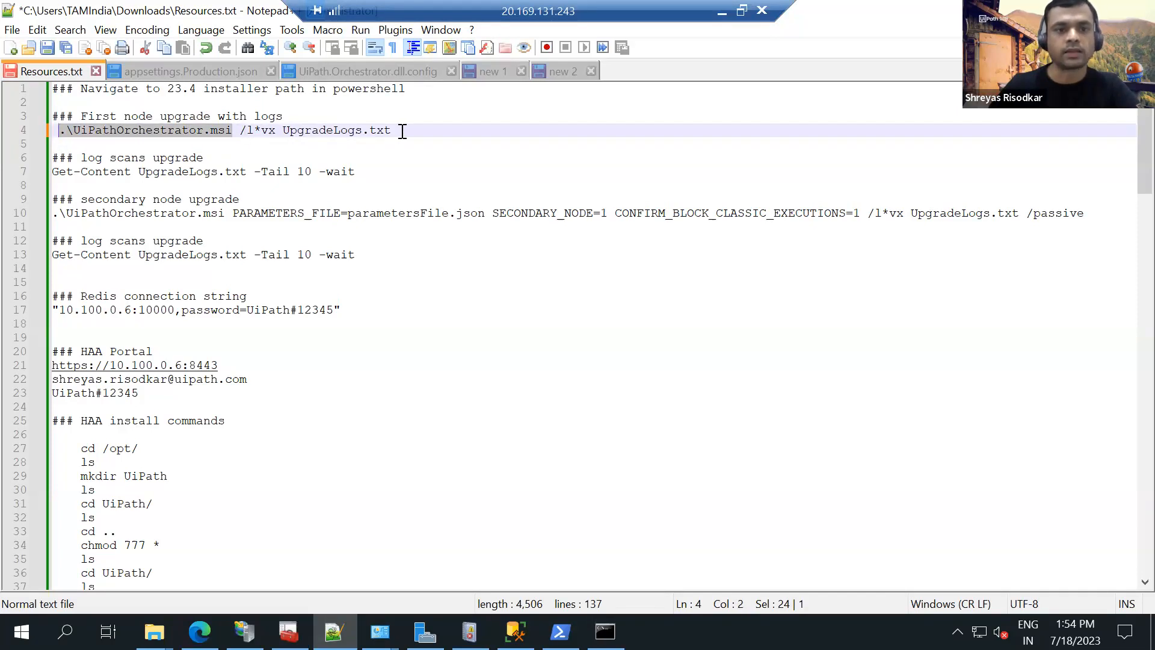
{"action": "left_click_drag", "start_coordinate": [392, 130], "coordinate": [283, 131]}
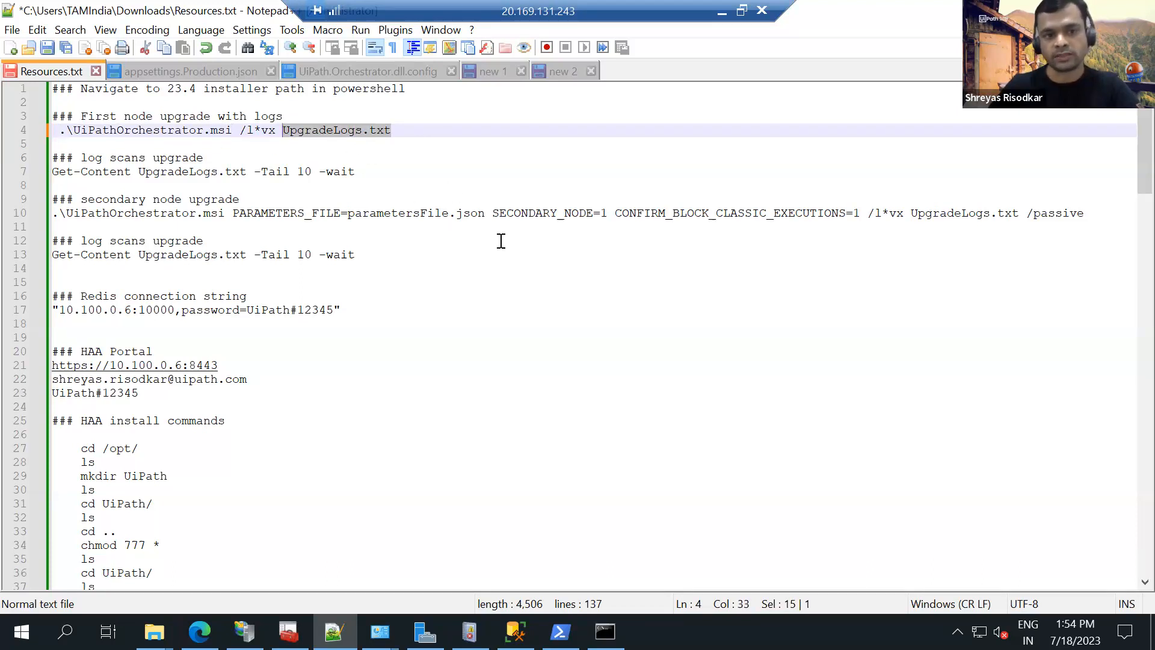
{"action": "left_click_drag", "start_coordinate": [355, 172], "coordinate": [43, 175]}
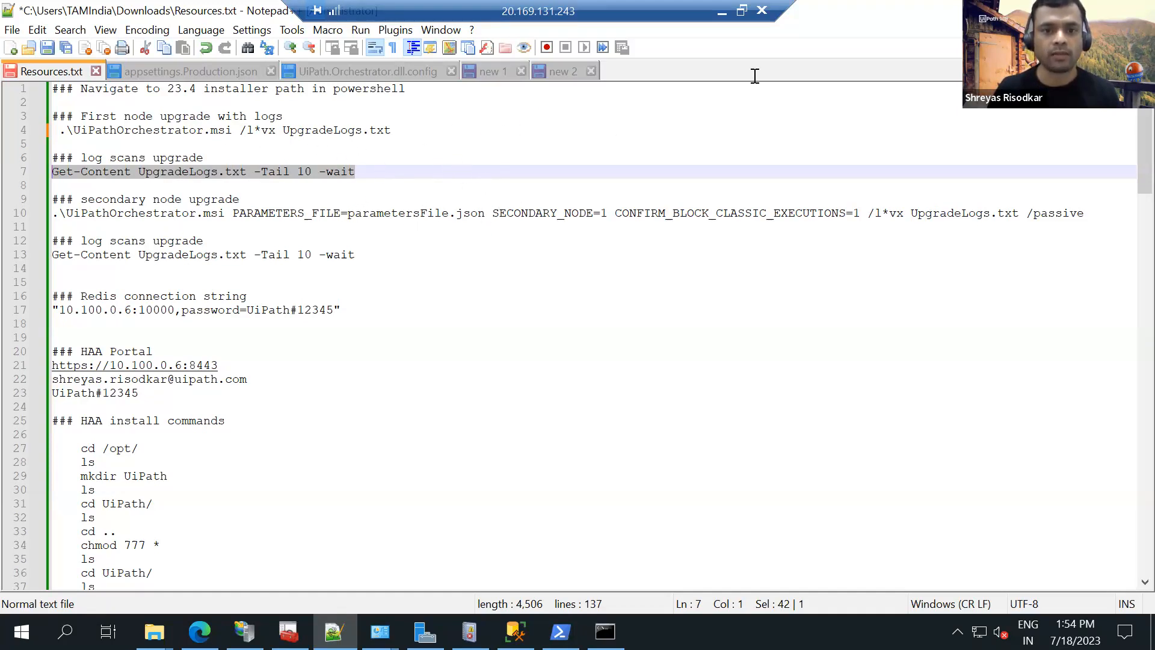
Check the OUTPUT_PARAMETERS_FILE option in the Chrome guide, and return to the remote session's Resources.txt to view the secondary node upgrade command.
{"action": "key", "text": "alt+Tab"}
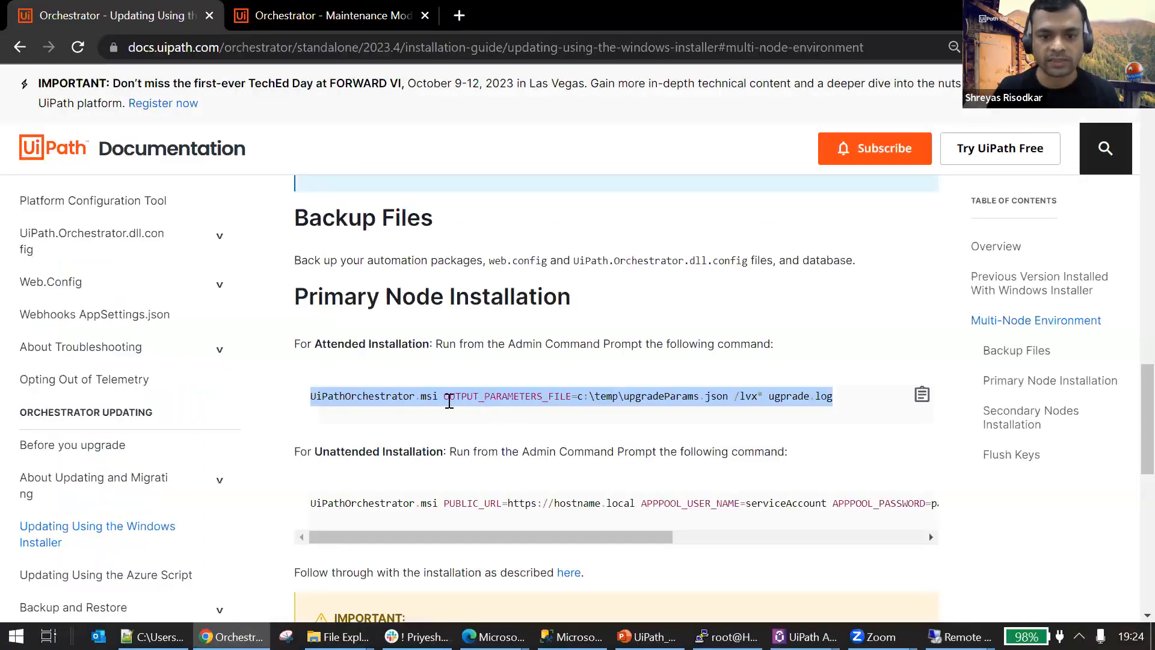
{"action": "left_click_drag", "start_coordinate": [445, 396], "coordinate": [729, 398]}
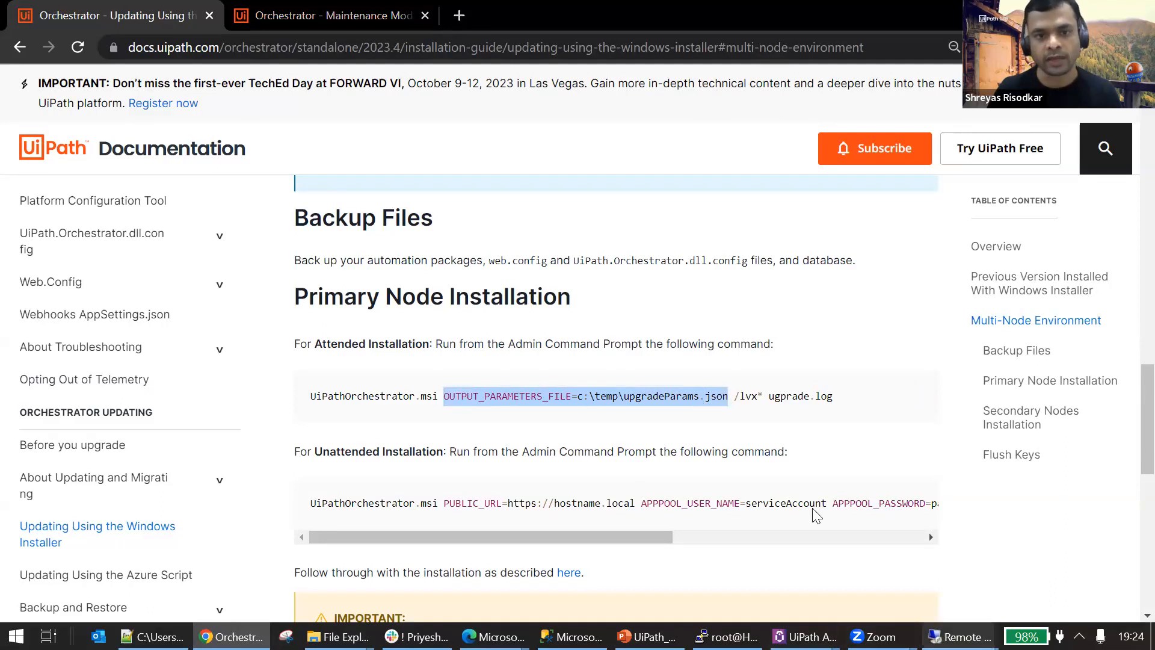
{"action": "mouse_move", "coordinate": [959, 637]}
{"action": "left_click", "coordinate": [896, 548]}
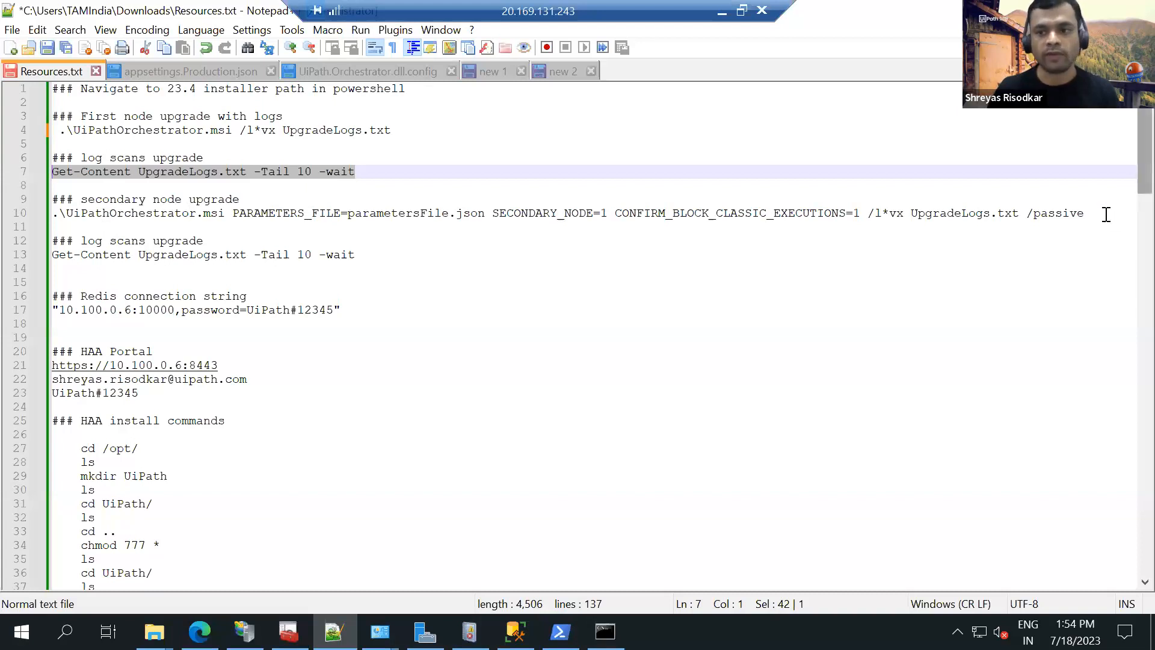
{"action": "double_click", "coordinate": [155, 229]}
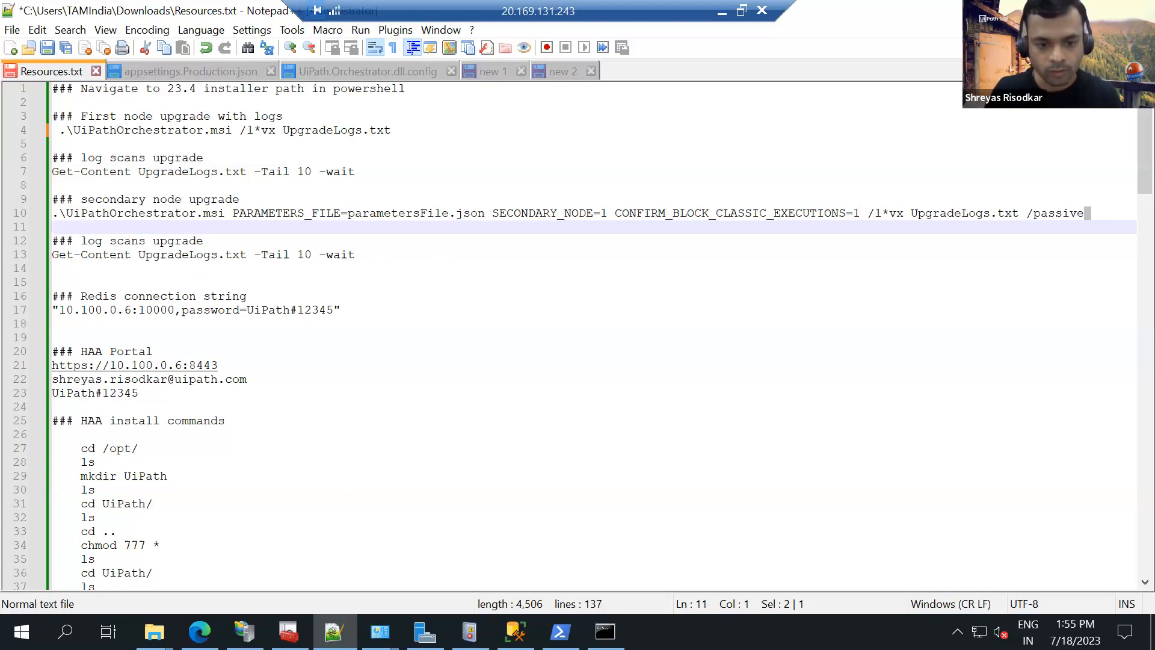
Change the PowerShell directory to the 23.4 setup folder in Downloads, using the path copied from File Explorer.
{"action": "left_click", "coordinate": [560, 631]}
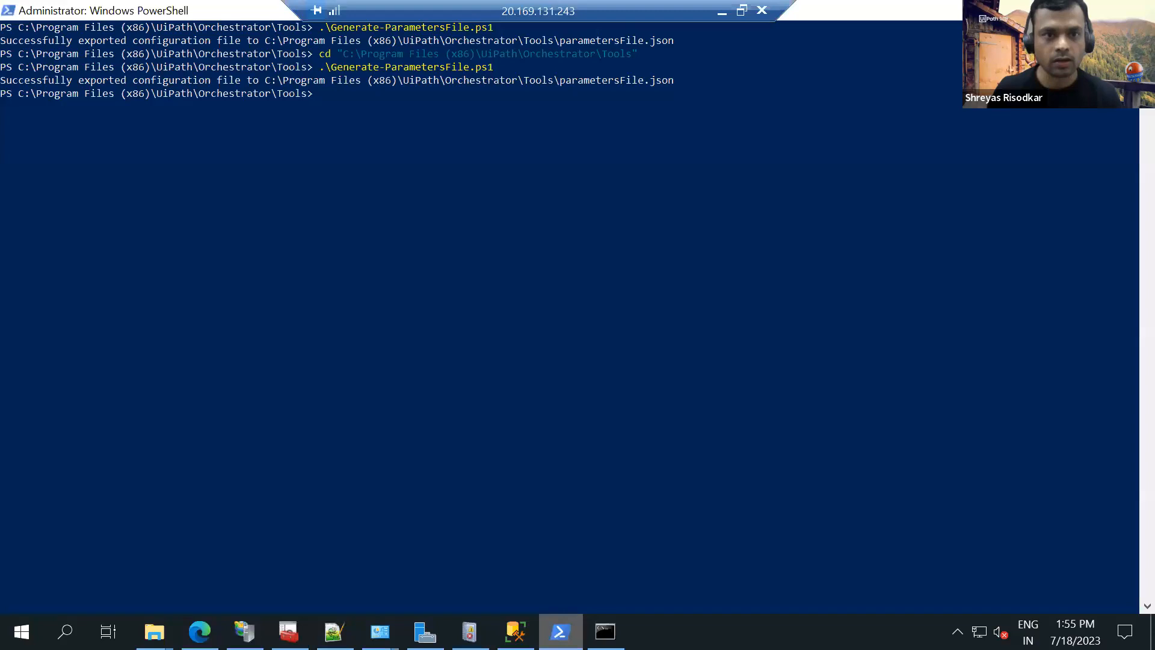
{"action": "left_click", "coordinate": [678, 260]}
{"action": "type", "text": "cd"}
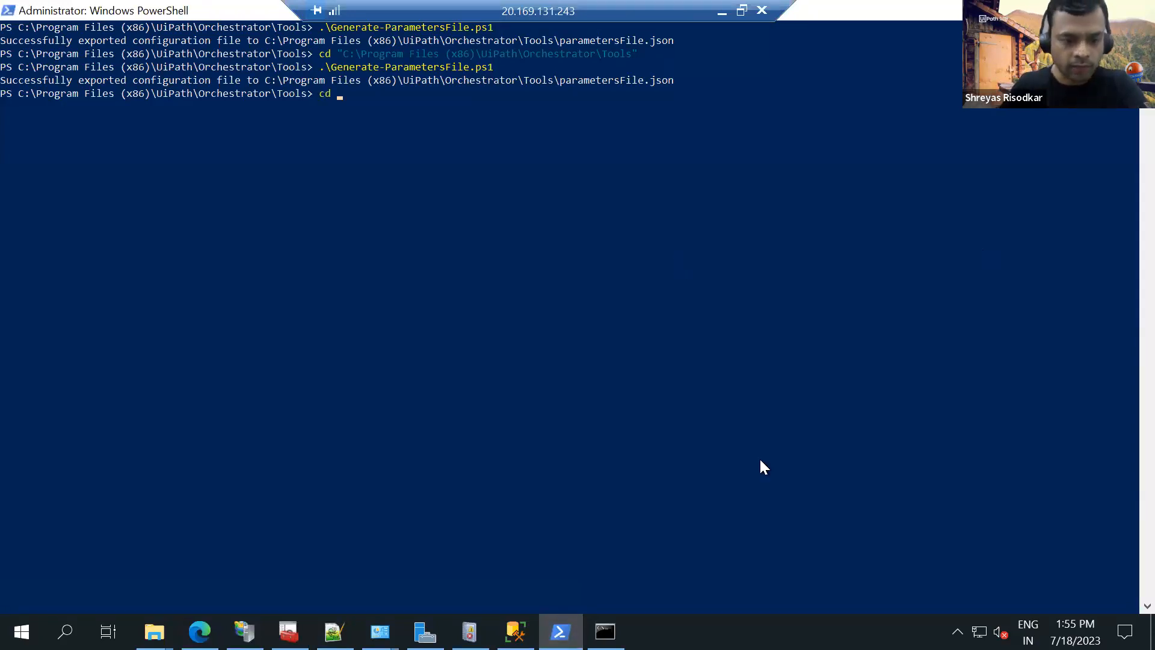
{"action": "mouse_move", "coordinate": [155, 632]}
{"action": "left_click", "coordinate": [62, 553]}
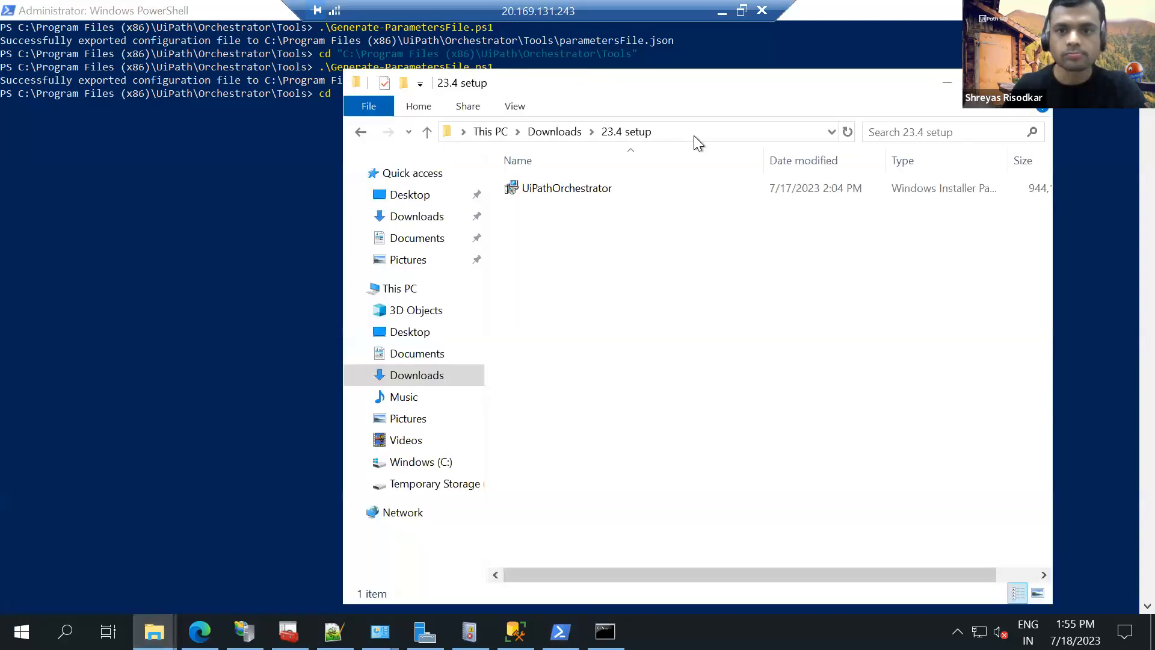
{"action": "left_click", "coordinate": [694, 136]}
{"action": "left_click", "coordinate": [263, 192]}
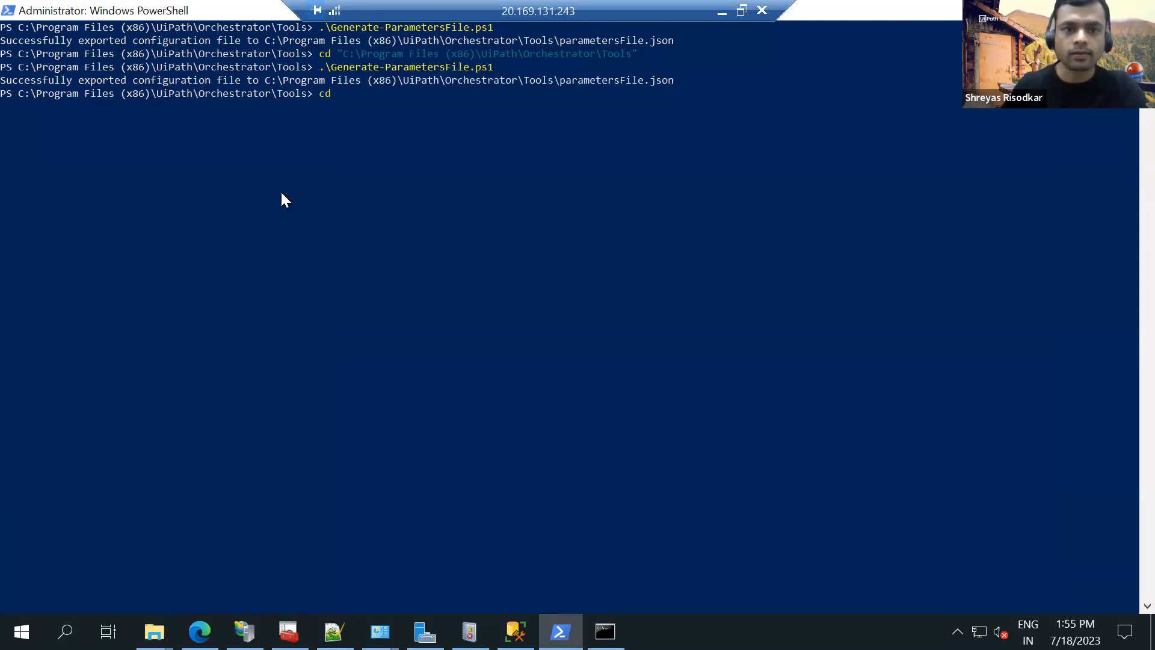
{"action": "type", "text": "\"C"}
{"action": "key", "text": "ctrl+v"}
{"action": "key", "text": "Return"}
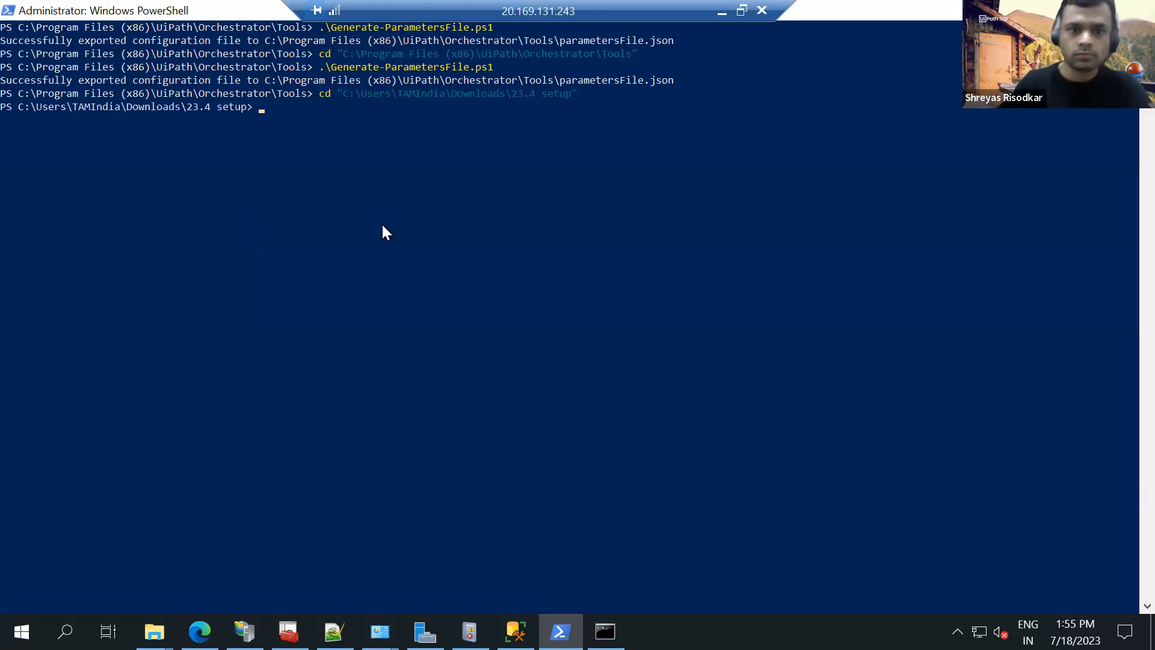
Copy the first node upgrade command from Resources.txt and run .\UiPathOrchestrator.msi /l*vx UpgradeLogs.txt in PowerShell.
{"action": "left_click", "coordinate": [334, 631]}
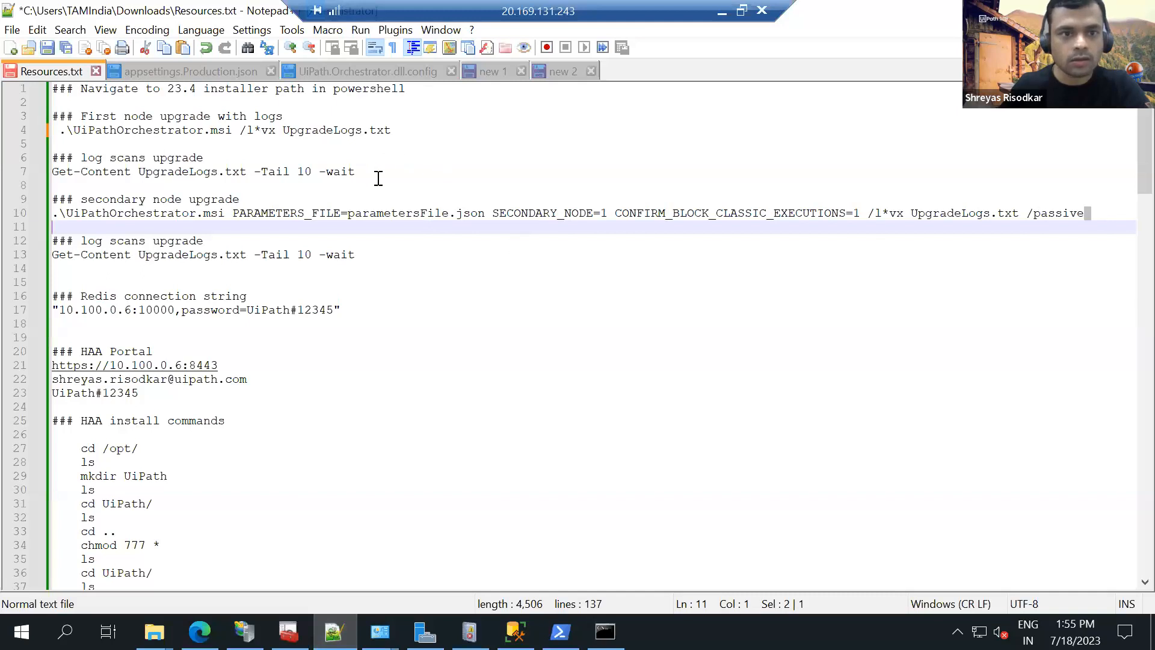
{"action": "left_click_drag", "start_coordinate": [418, 130], "coordinate": [59, 131]}
{"action": "key", "text": "ctrl+c"}
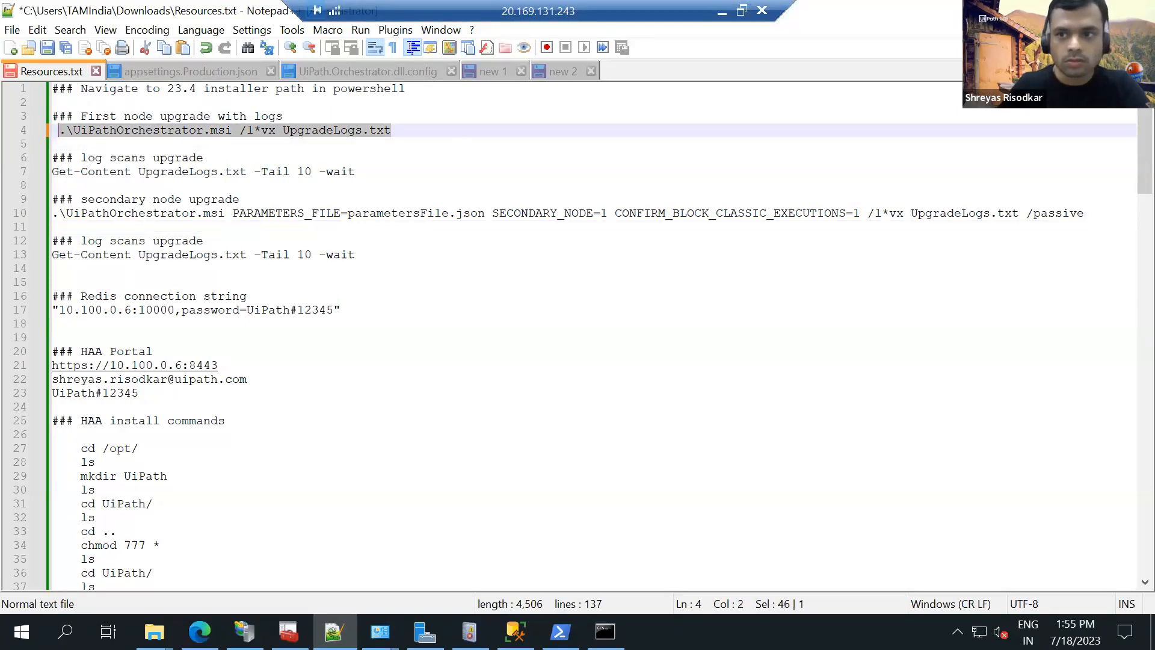
{"action": "key", "text": "alt+Tab"}
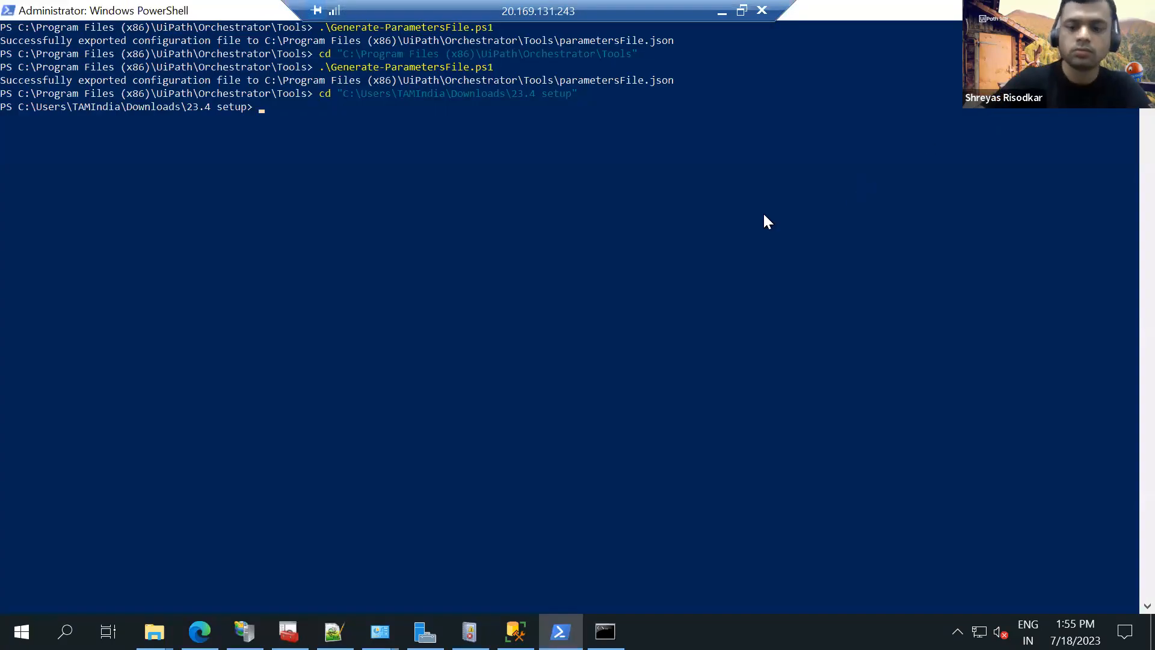
{"action": "key", "text": "ctrl+v"}
{"action": "key", "text": "Return"}
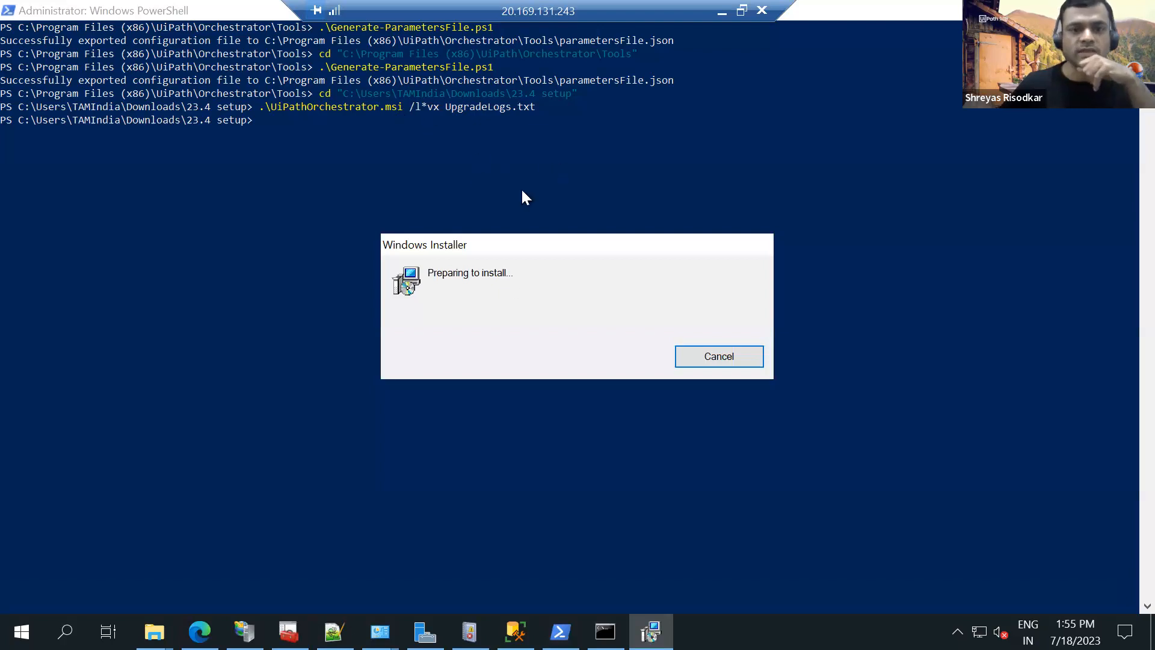
Bring up the 23.4 setup folder and refresh it to check for the UpgradeLogs file.
{"action": "left_click", "coordinate": [154, 631]}
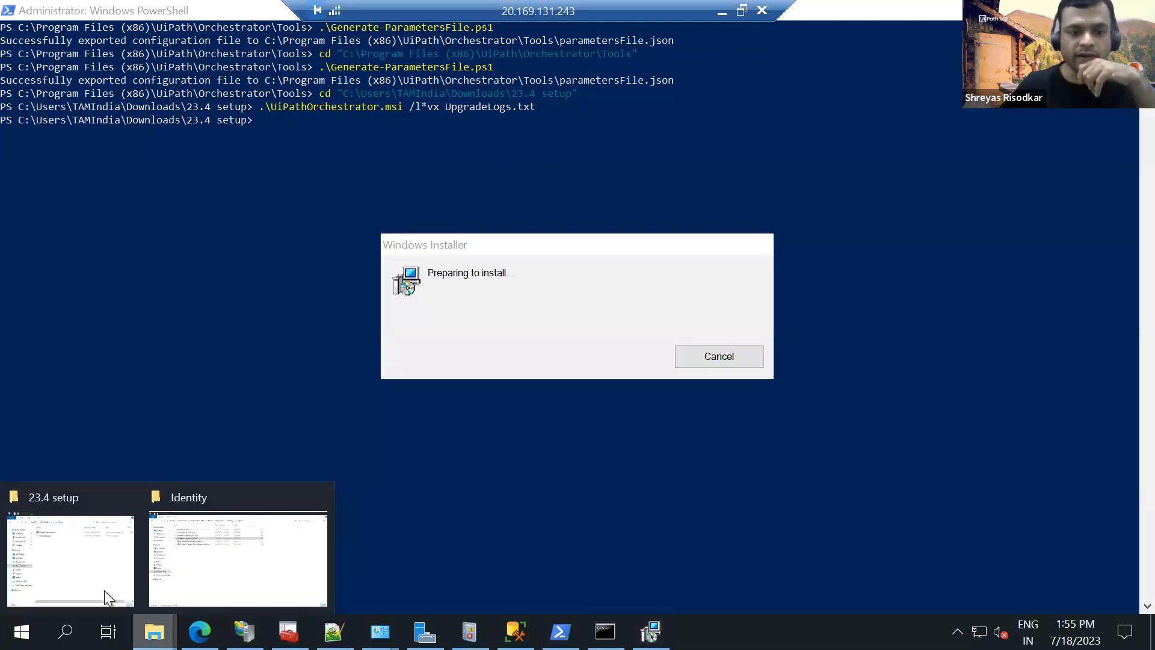
{"action": "left_click", "coordinate": [110, 576]}
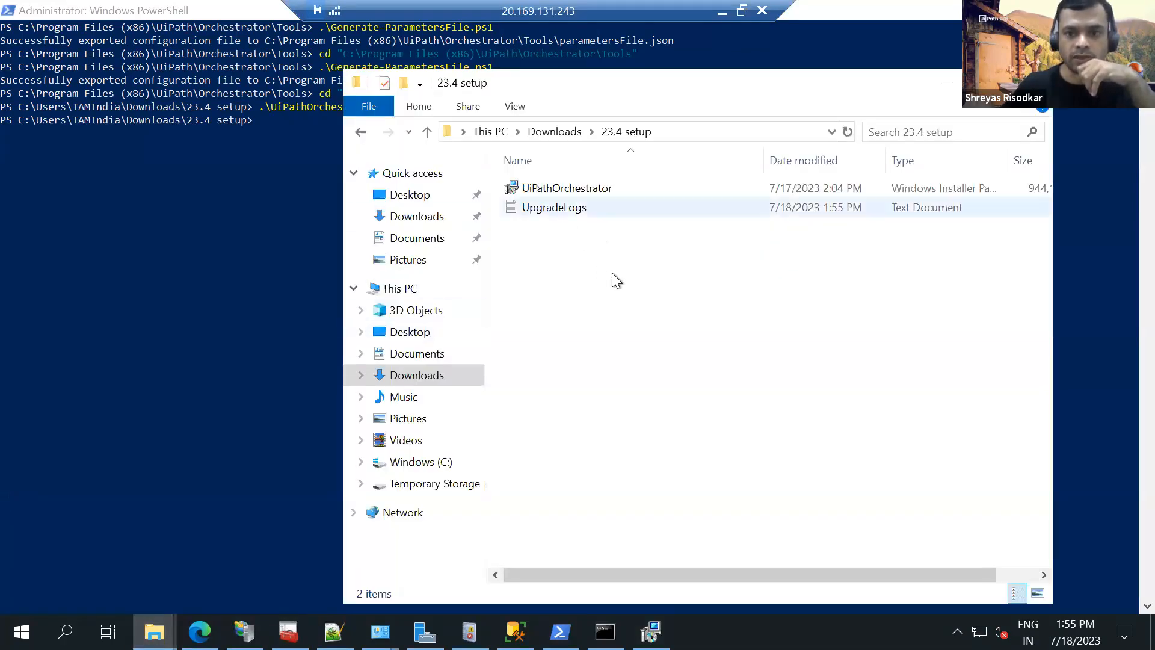
{"action": "right_click", "coordinate": [612, 273]}
{"action": "left_click", "coordinate": [651, 348]}
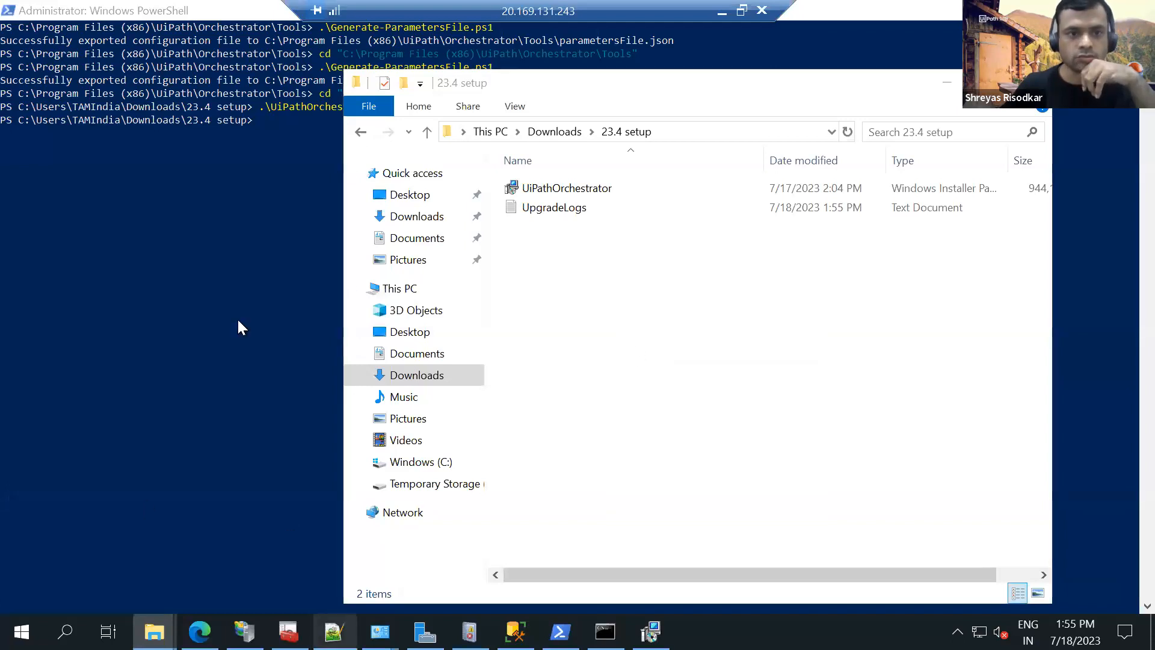
Copy the log scan command from Resources.txt and run Get-Content UpgradeLogs.txt -Tail 10 -wait in PowerShell.
{"action": "key", "text": "alt+Tab"}
{"action": "left_click_drag", "start_coordinate": [357, 172], "coordinate": [60, 171]}
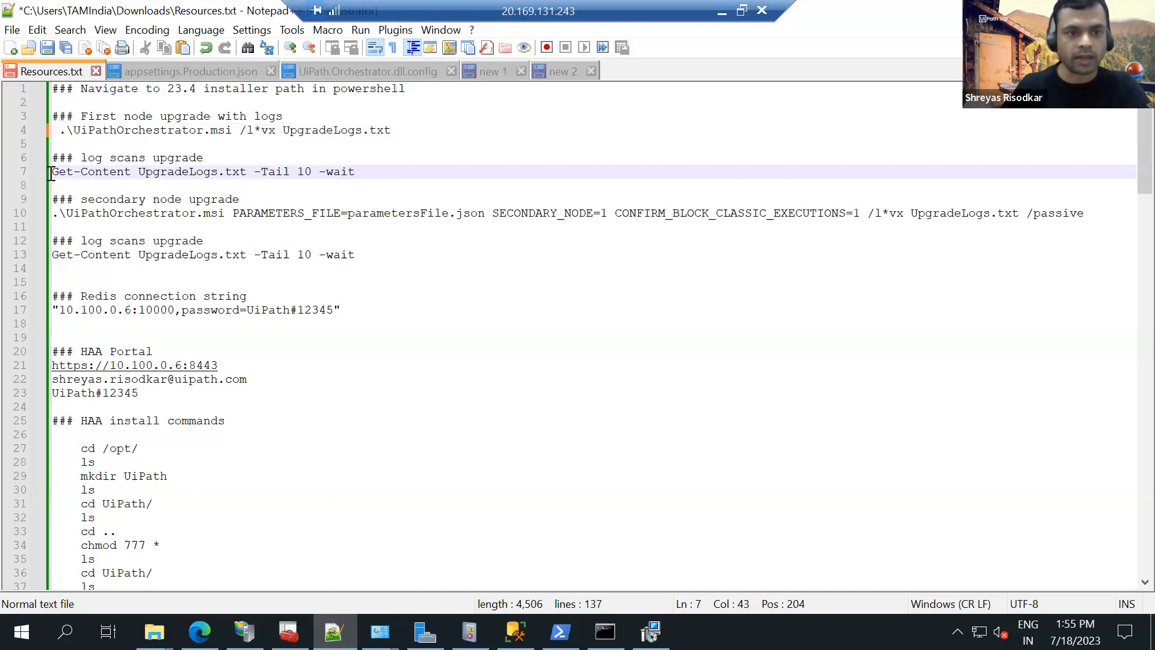
{"action": "left_click", "coordinate": [66, 173], "text": "shift"}
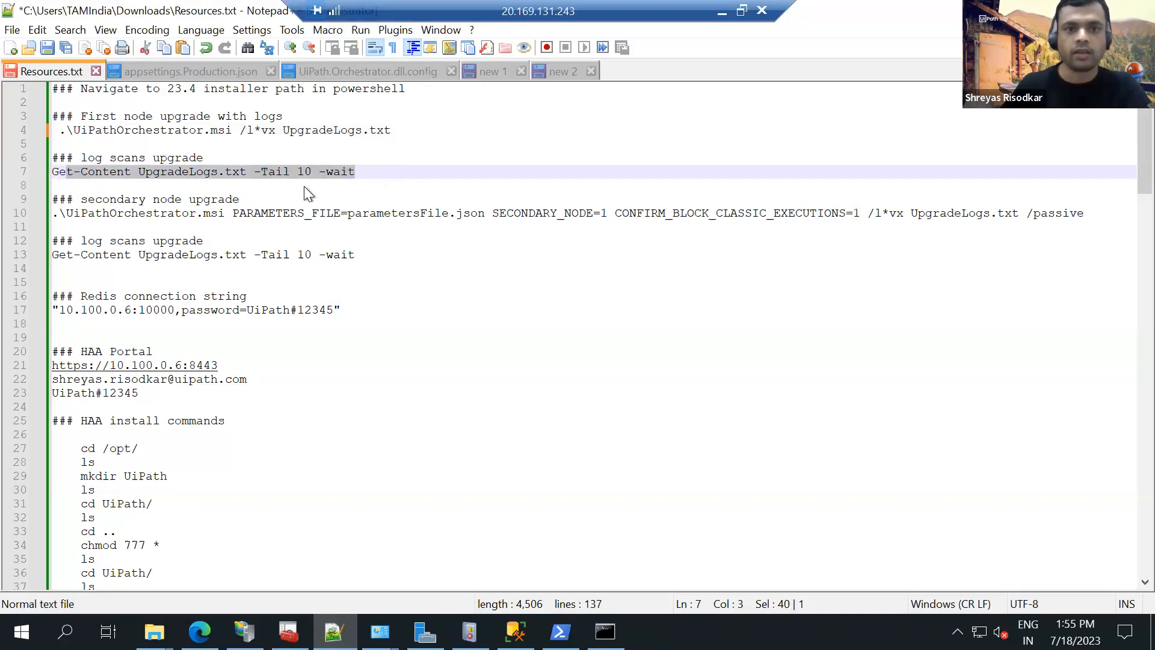
{"action": "left_click_drag", "start_coordinate": [53, 184], "coordinate": [51, 172]}
{"action": "key", "text": "ctrl+c"}
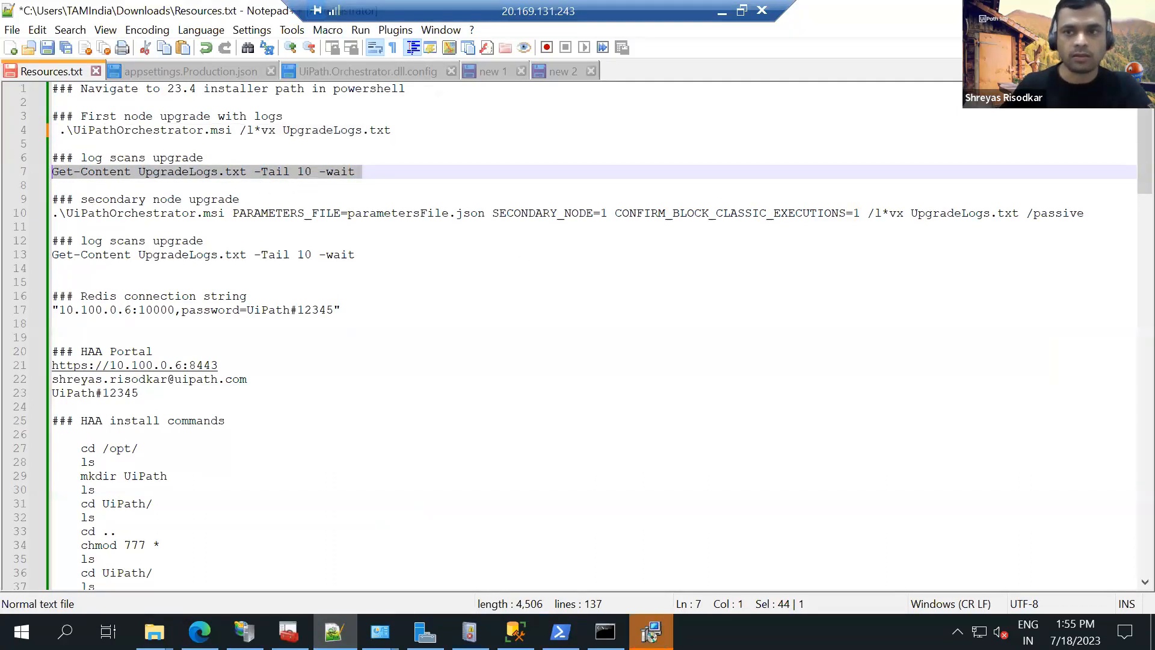
{"action": "left_click", "coordinate": [1051, 11]}
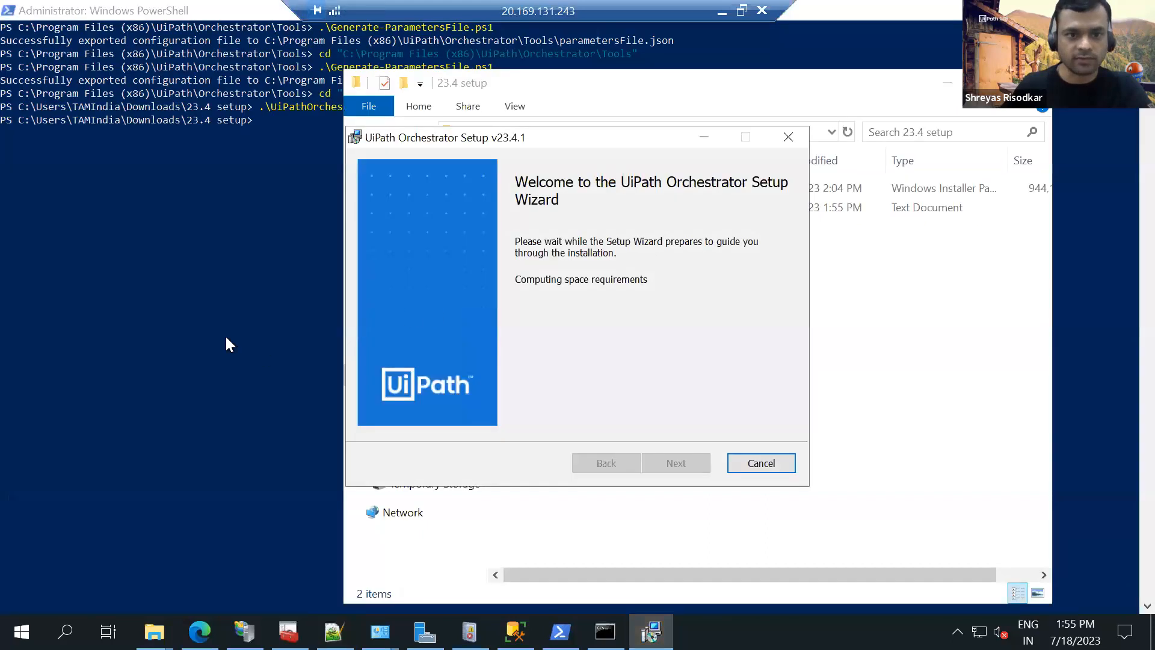
{"action": "left_click", "coordinate": [219, 270]}
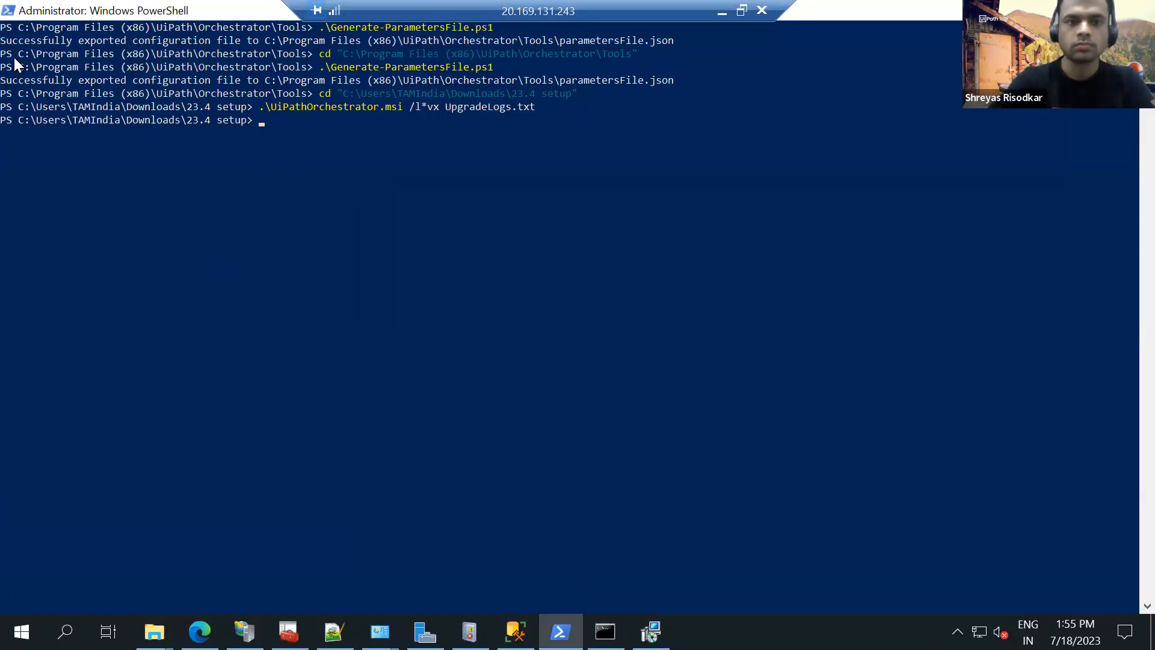
{"action": "key", "text": "ctrl+v"}
{"action": "key", "text": "Return"}
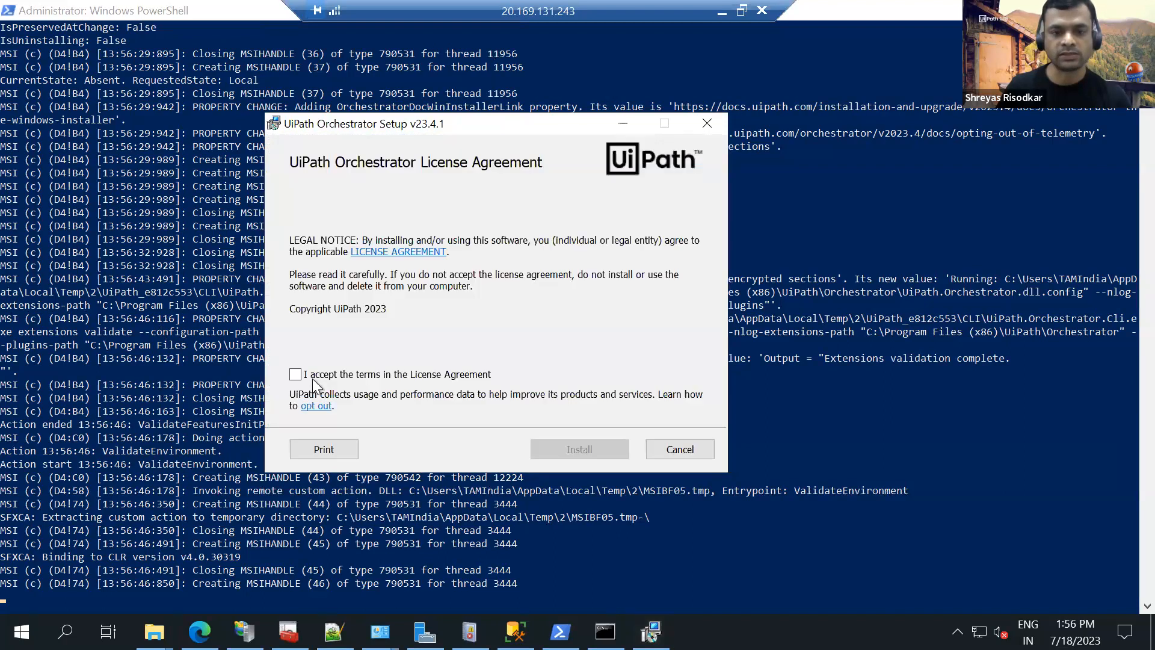
Accept the UiPath Orchestrator license agreement, keep the default product features, and start the 23.4.1 installation.
{"action": "left_click", "coordinate": [294, 374]}
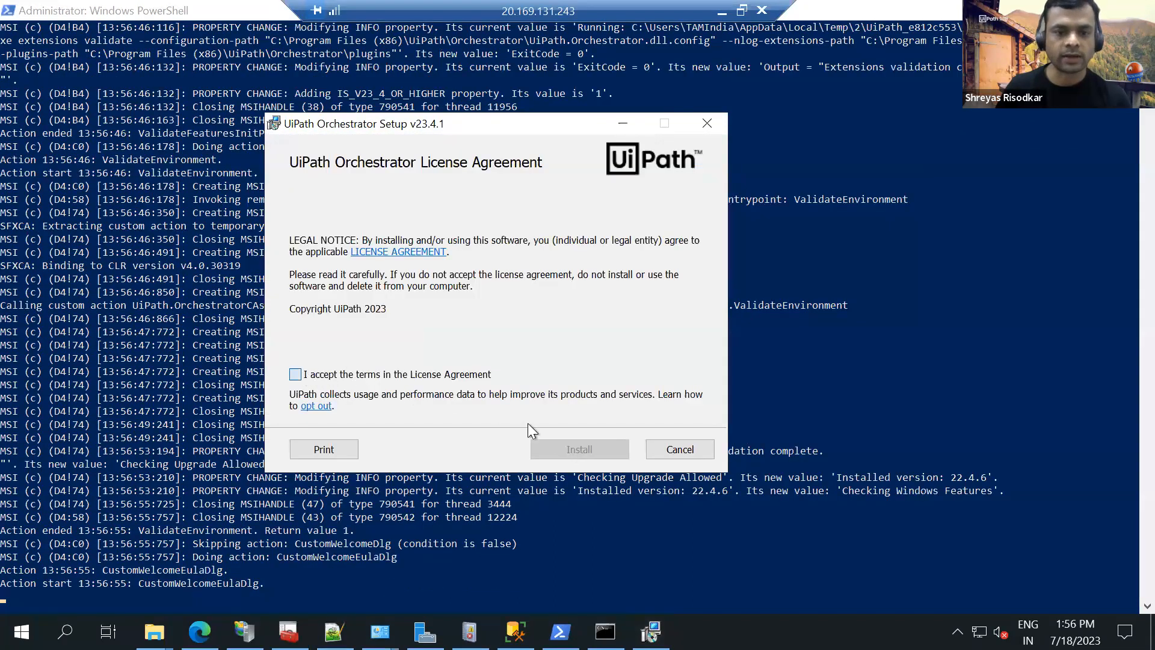
{"action": "left_click", "coordinate": [593, 450]}
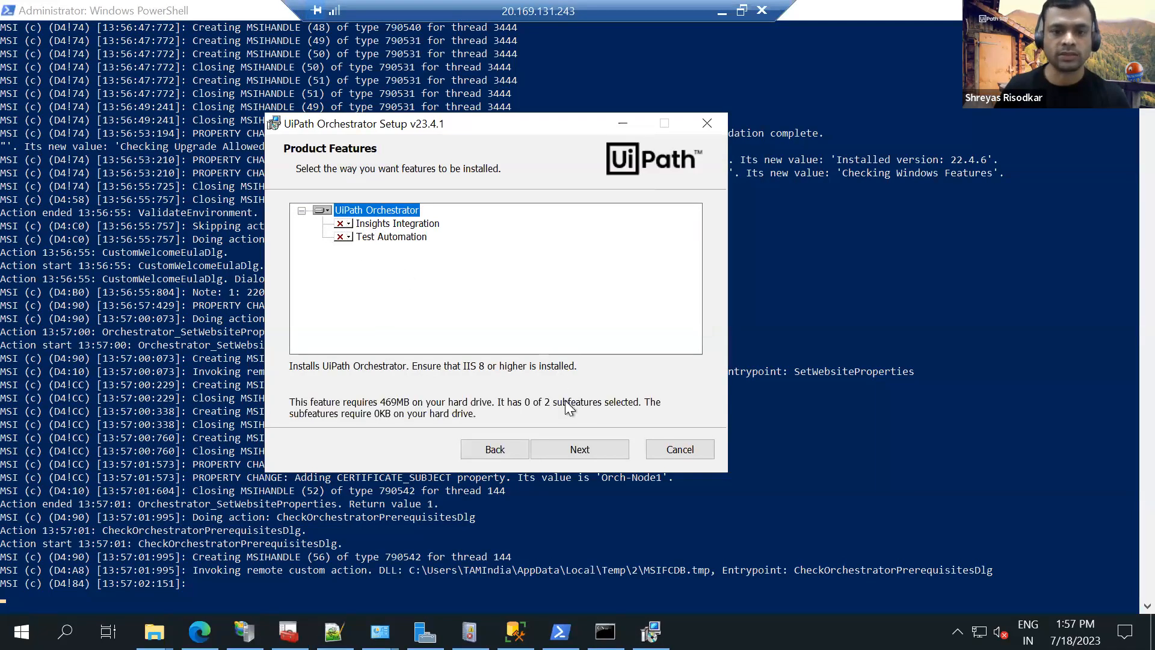
{"action": "left_click", "coordinate": [562, 449]}
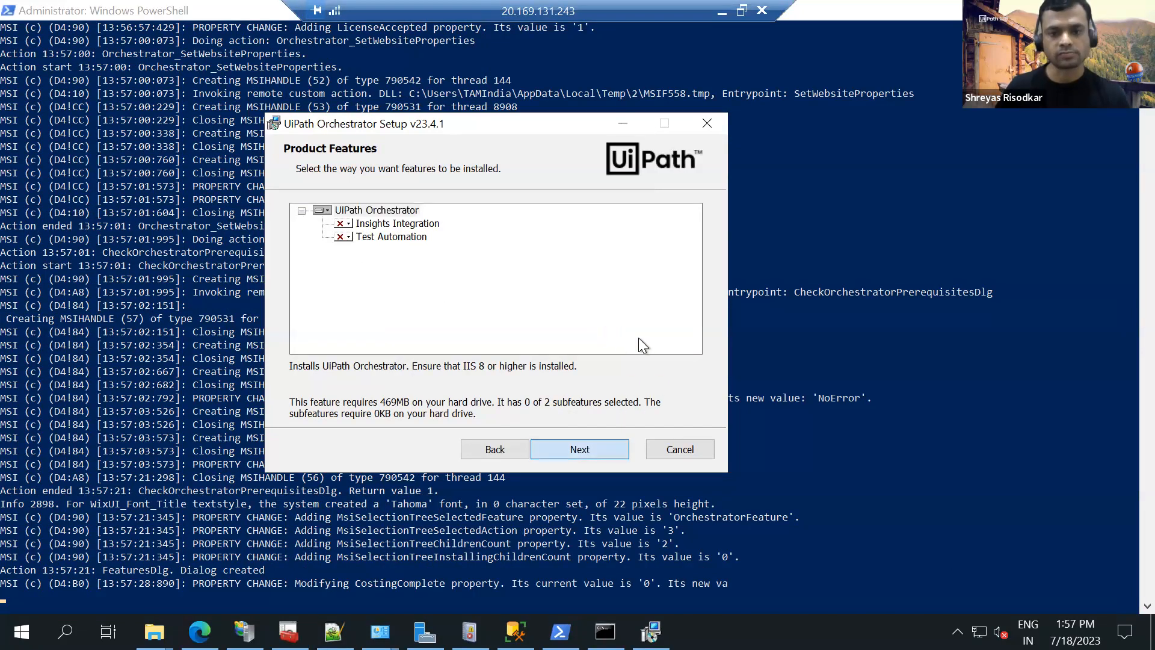
{"action": "left_click", "coordinate": [583, 447]}
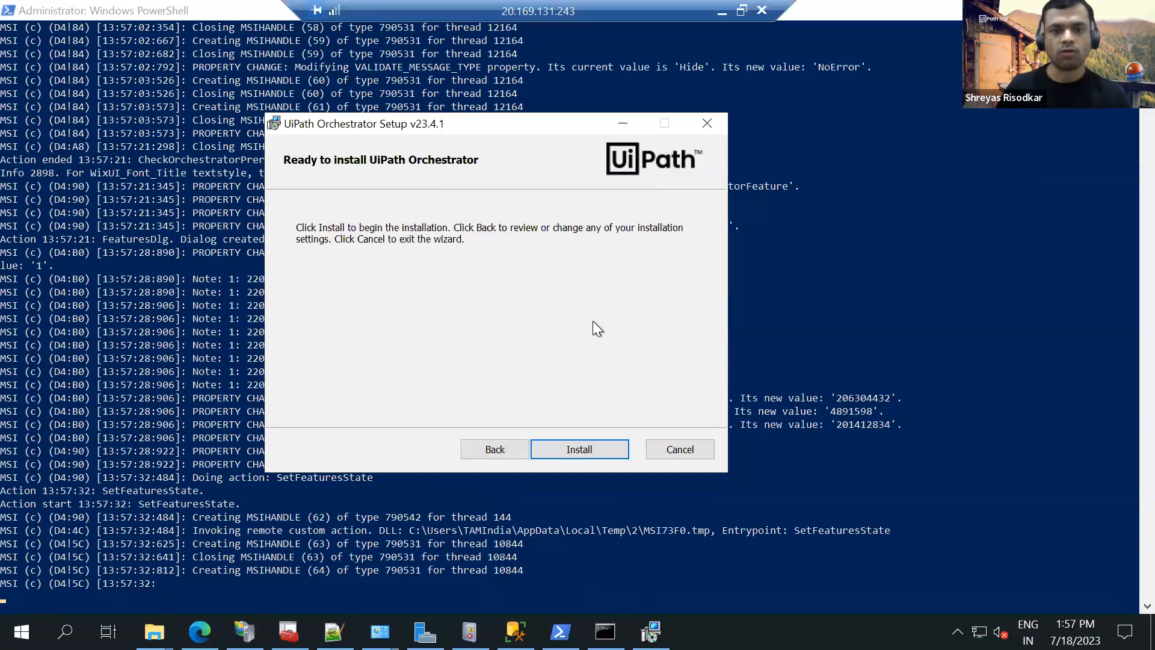
{"action": "key", "text": "Return"}
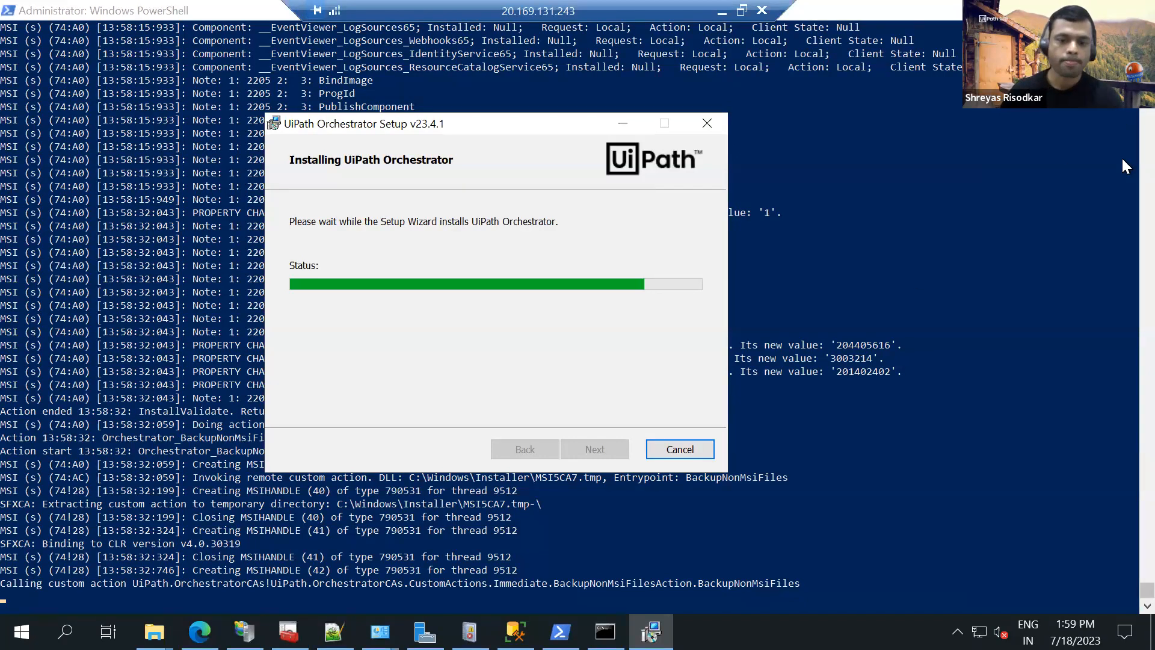
{"action": "left_click", "coordinate": [623, 124]}
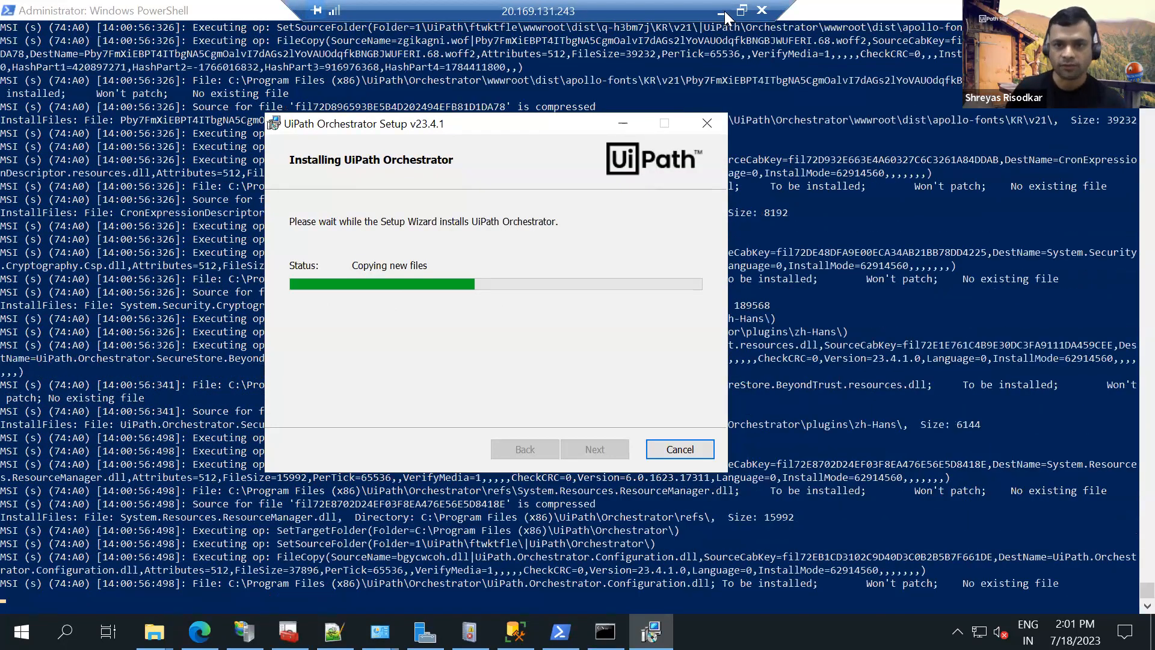
Leave the remote session for the Chrome installation guide and open the High Availability Add-on Upgrading page.
{"action": "left_click", "coordinate": [724, 10]}
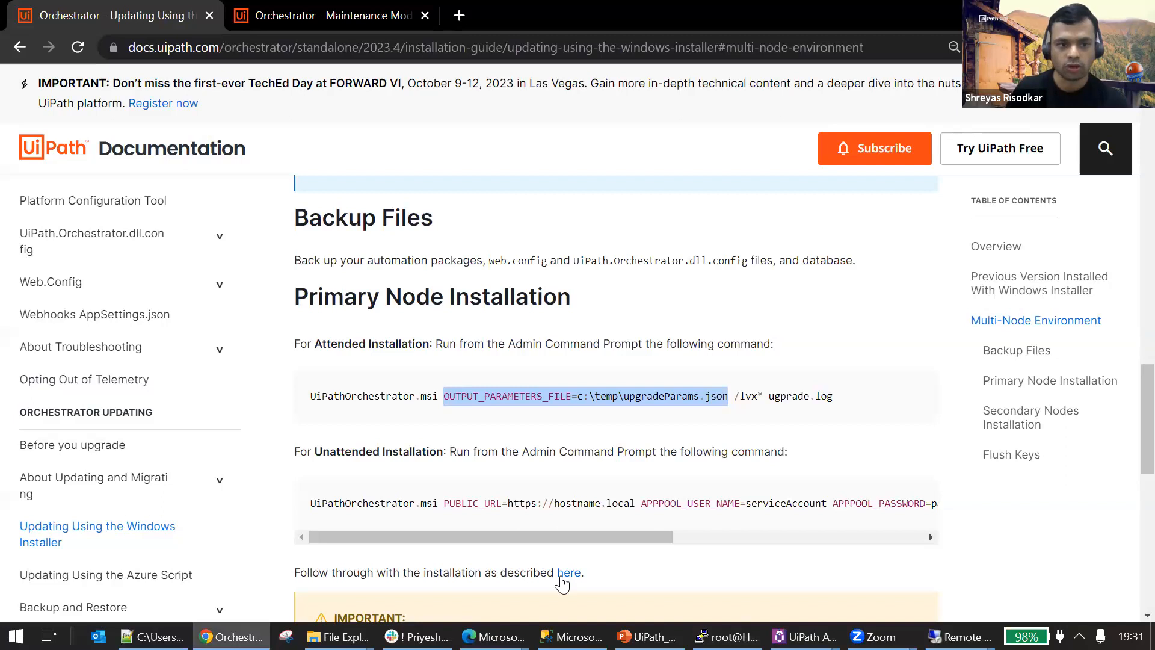
{"action": "scroll", "coordinate": [151, 571], "scroll_direction": "down", "scroll_amount": 3}
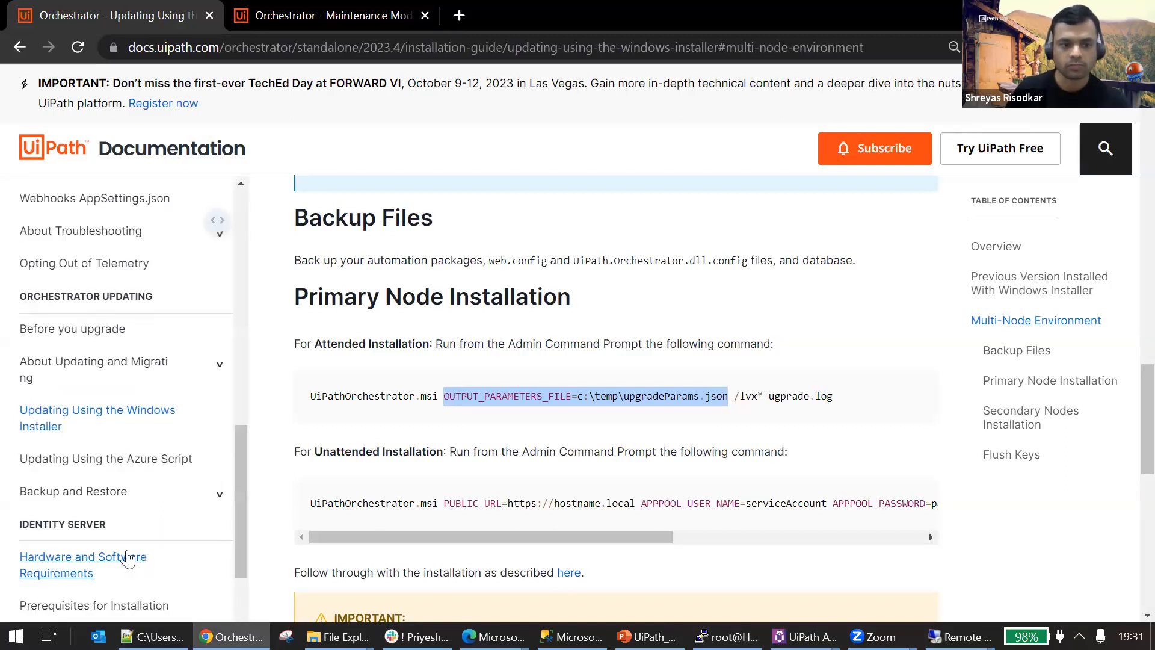
{"action": "scroll", "coordinate": [144, 553], "scroll_direction": "down", "scroll_amount": 3}
{"action": "scroll", "coordinate": [123, 544], "scroll_direction": "down", "scroll_amount": 3}
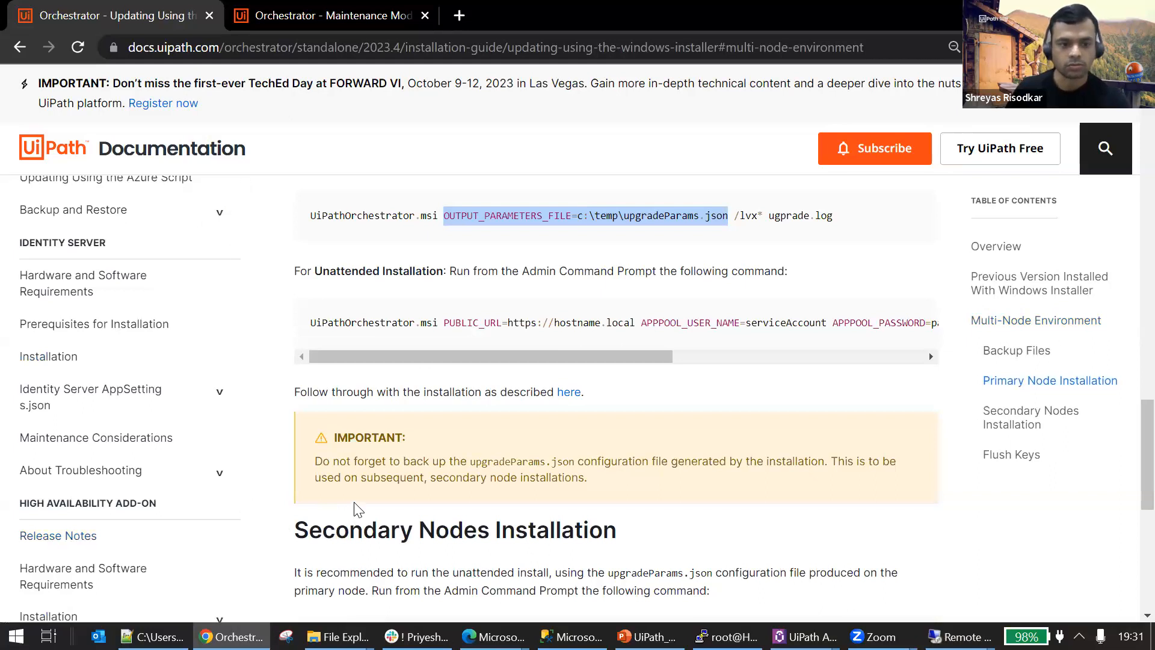
{"action": "key", "text": "ctrl+minus"}
{"action": "key", "text": "ctrl+minus"}
{"action": "key", "text": "ctrl+minus"}
{"action": "key", "text": "ctrl+minus"}
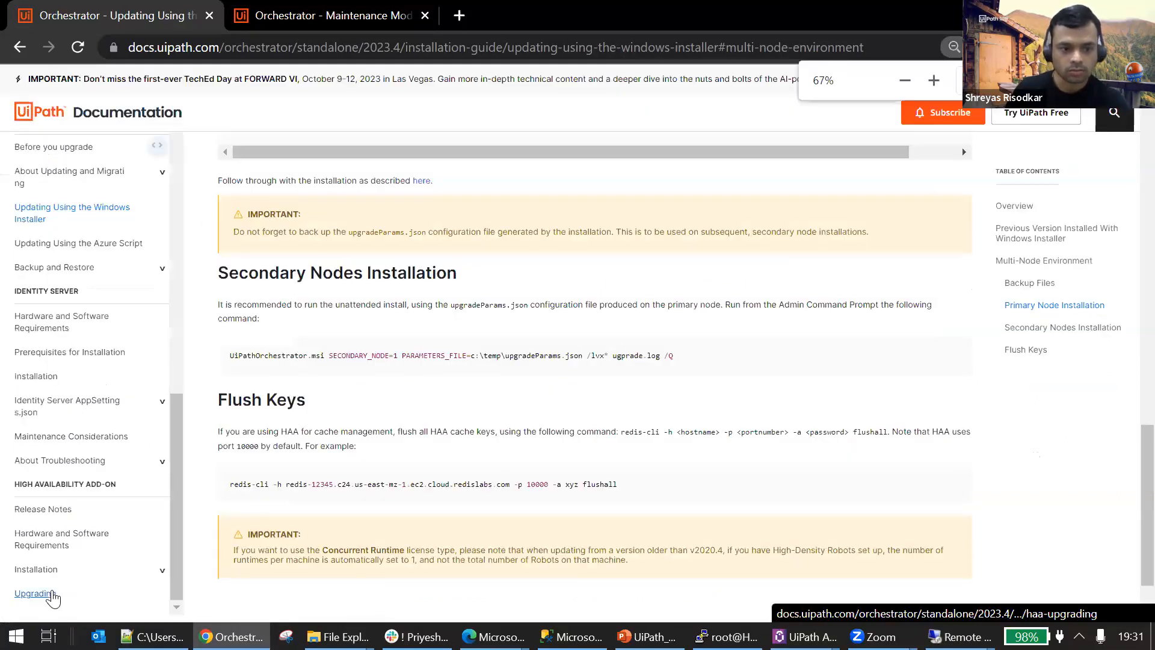
{"action": "left_click", "coordinate": [51, 594]}
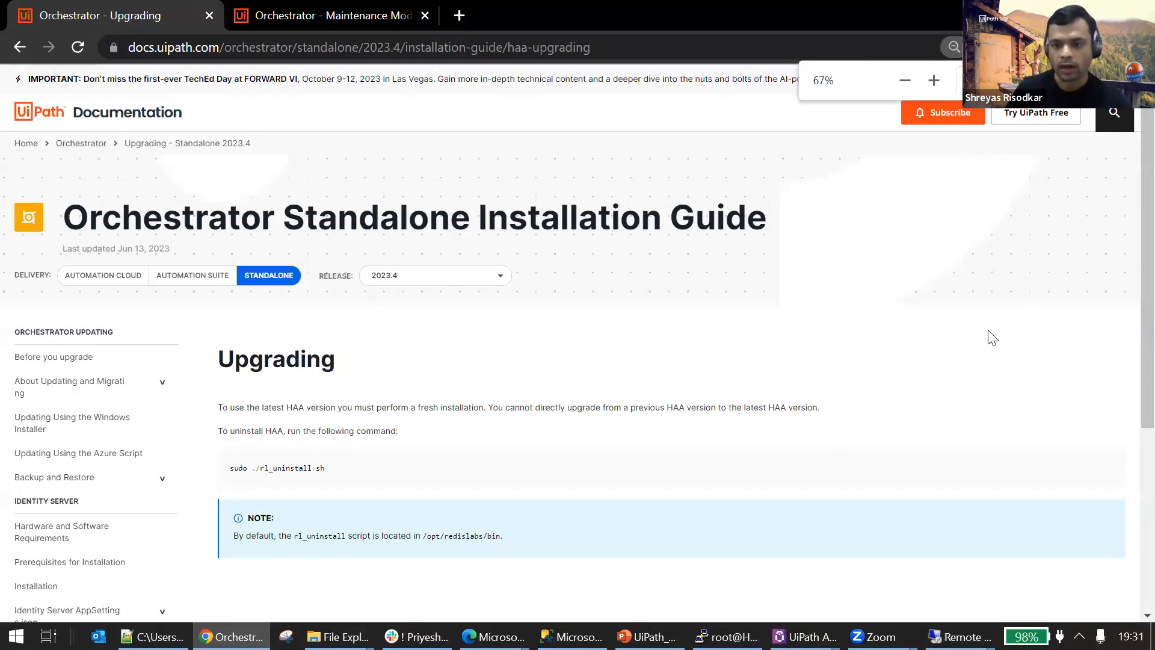
Switch to the PowerPoint presentation and examine an enlarged view of the multinode architecture diagram on slide 10.
{"action": "key", "text": "alt+Tab"}
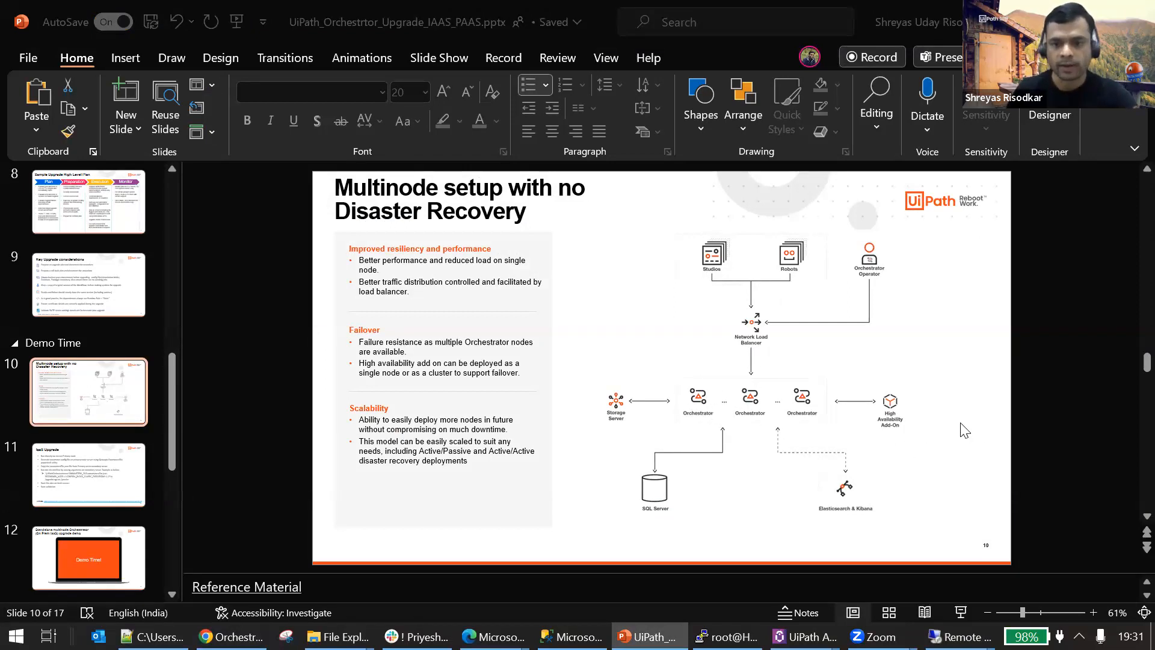
{"action": "scroll", "coordinate": [964, 428], "scroll_direction": "up", "scroll_amount": 2}
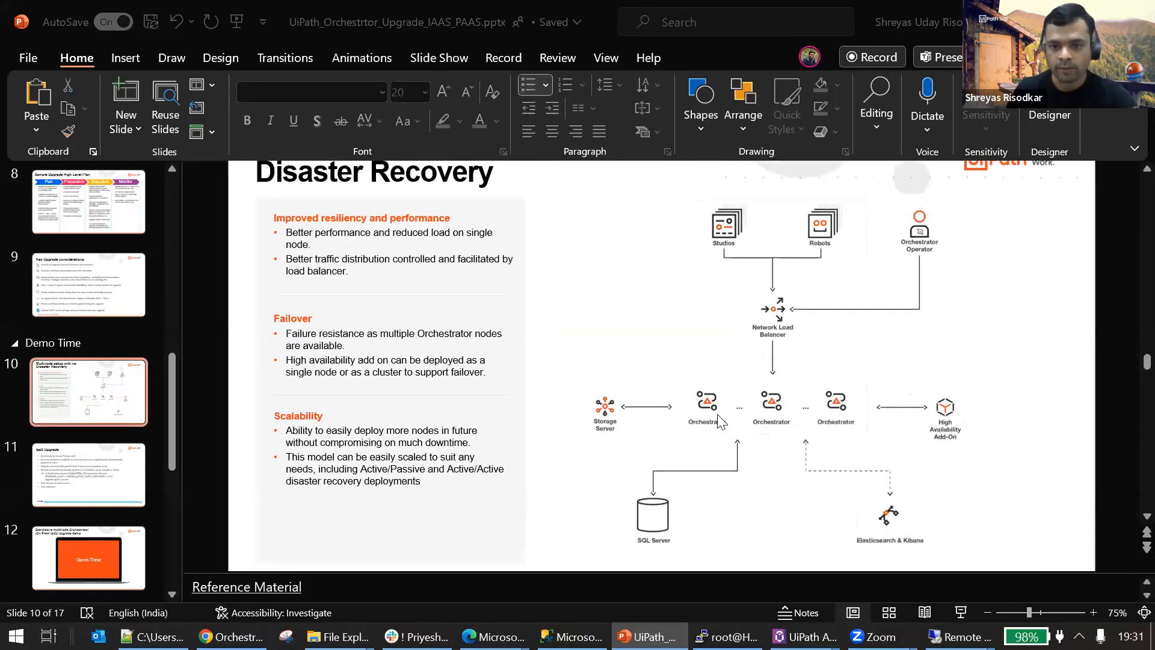
{"action": "scroll", "coordinate": [722, 424], "scroll_direction": "up", "scroll_amount": 1}
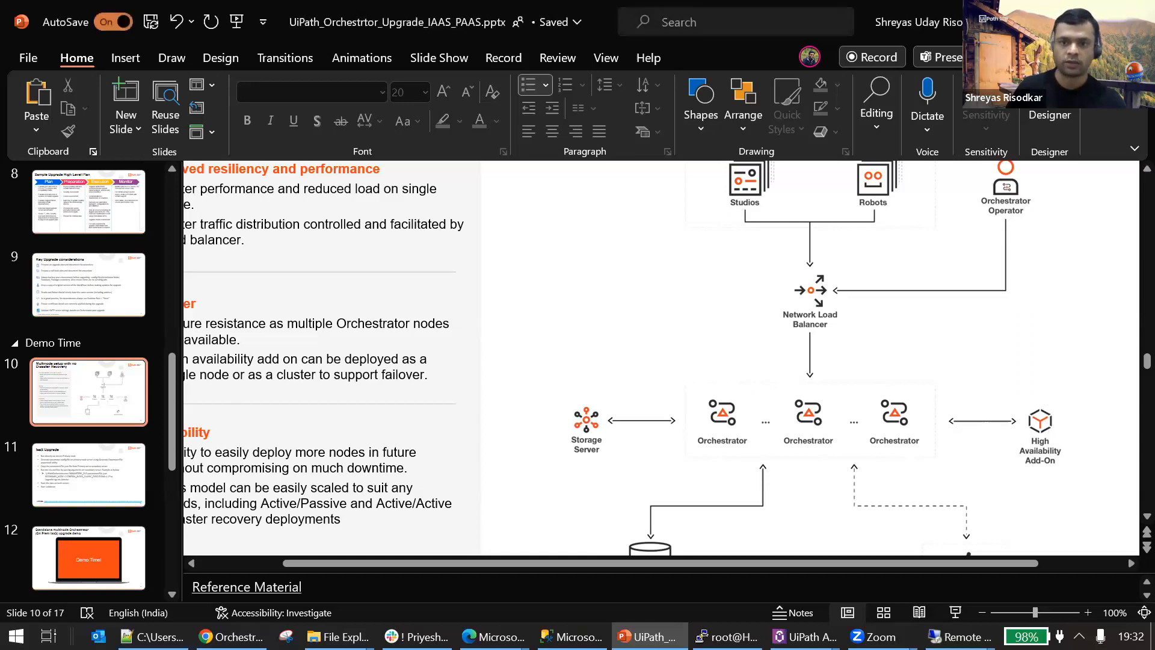
Return to the Chrome guide's HAA Upgrading page and examine the fresh installation requirement and the sudo ./rl_uninstall.sh command.
{"action": "key", "text": "alt+Tab"}
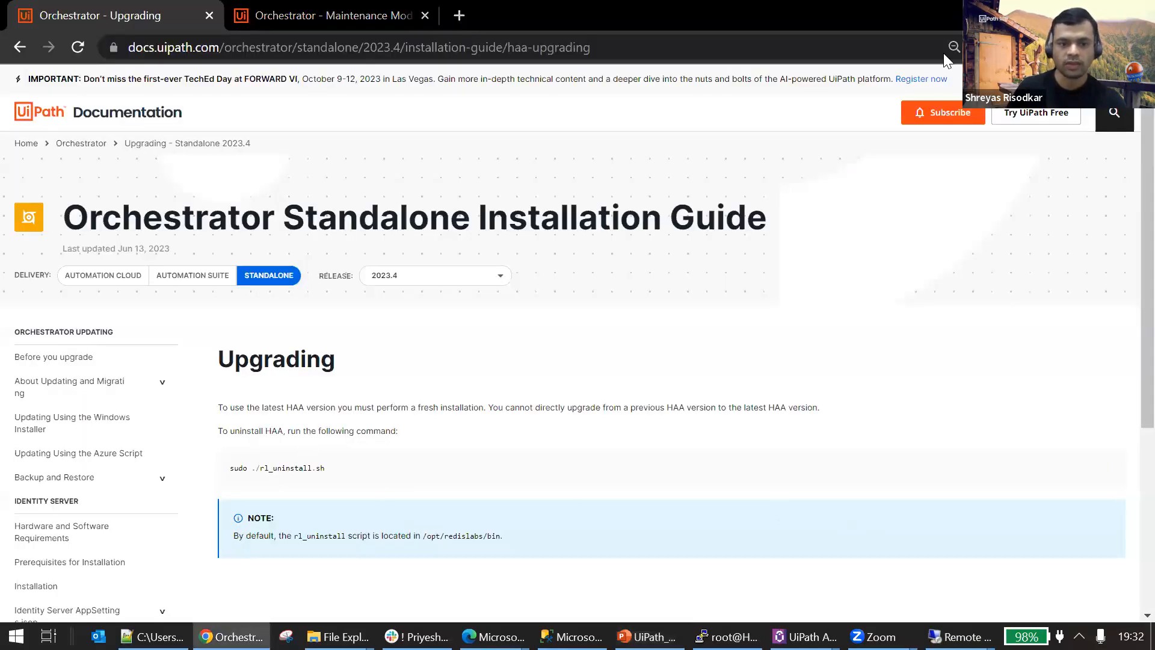
{"action": "scroll", "coordinate": [373, 397], "scroll_direction": "down", "scroll_amount": 1}
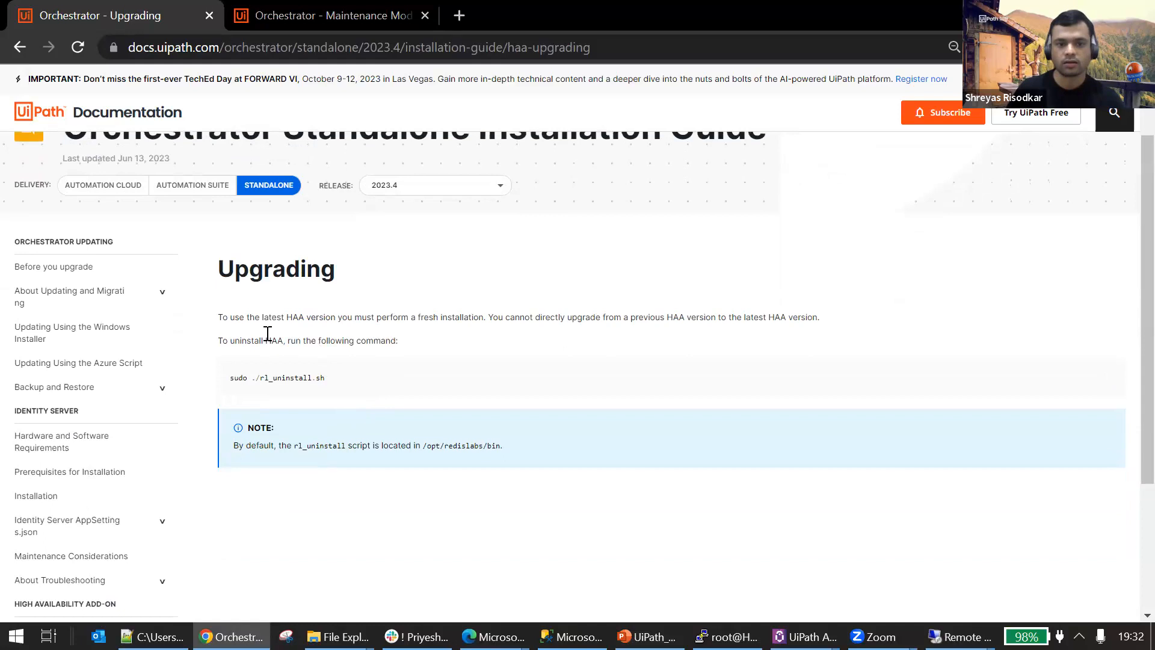
{"action": "left_click_drag", "start_coordinate": [281, 317], "coordinate": [674, 315]}
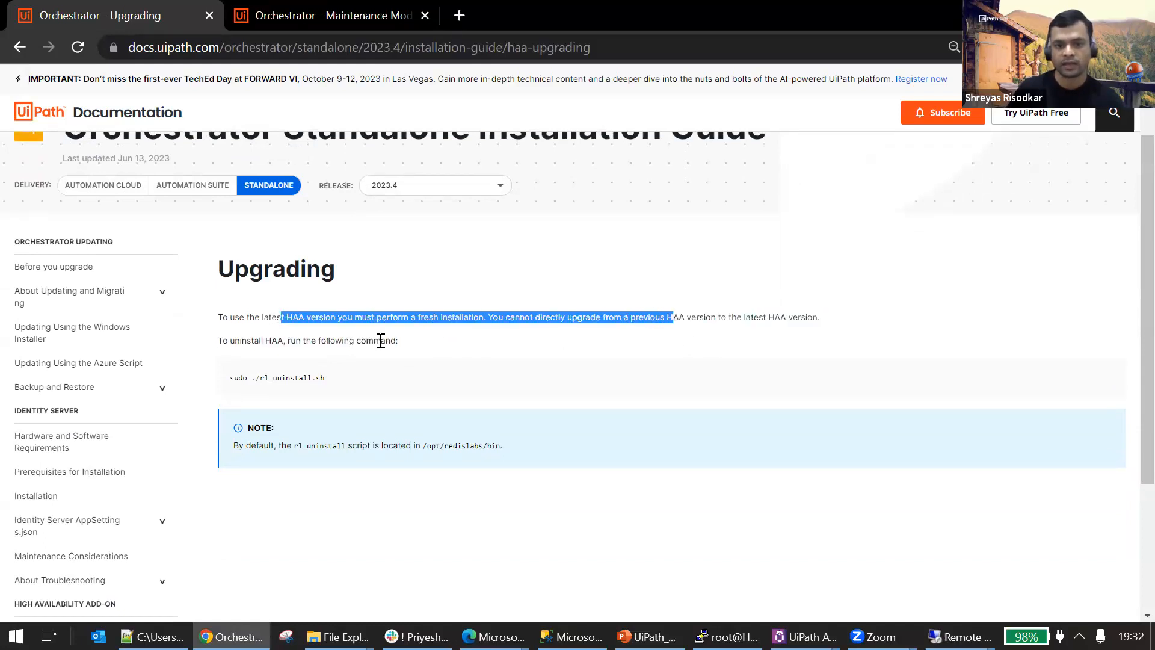
{"action": "left_click_drag", "start_coordinate": [420, 352], "coordinate": [224, 341]}
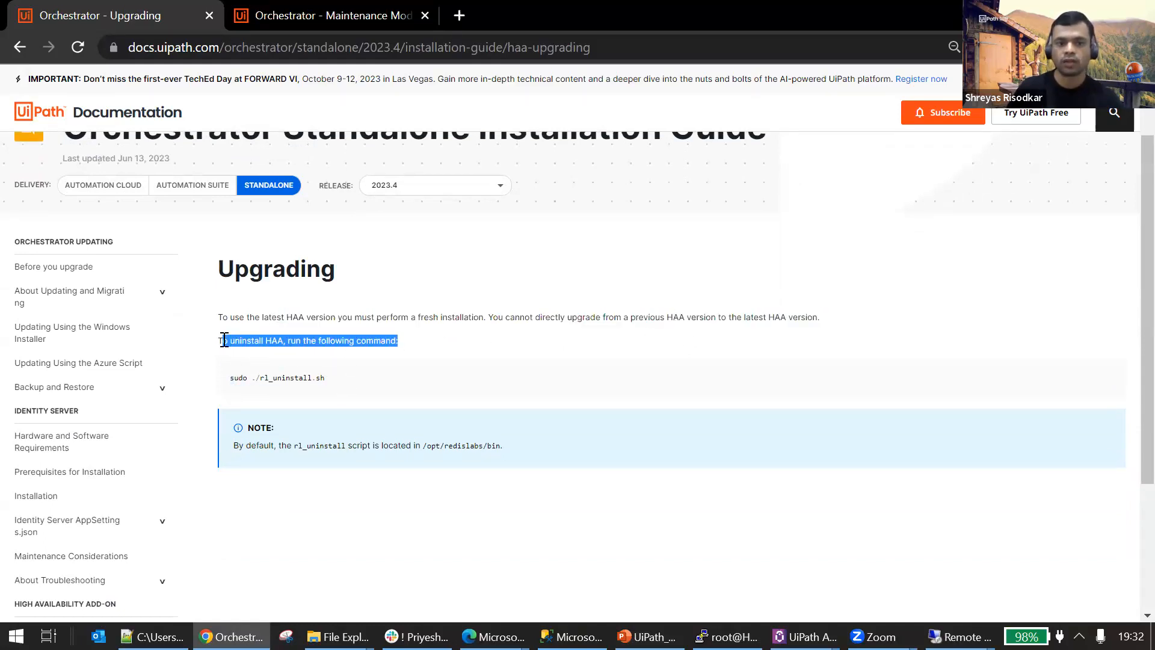
{"action": "left_click_drag", "start_coordinate": [343, 387], "coordinate": [304, 379]}
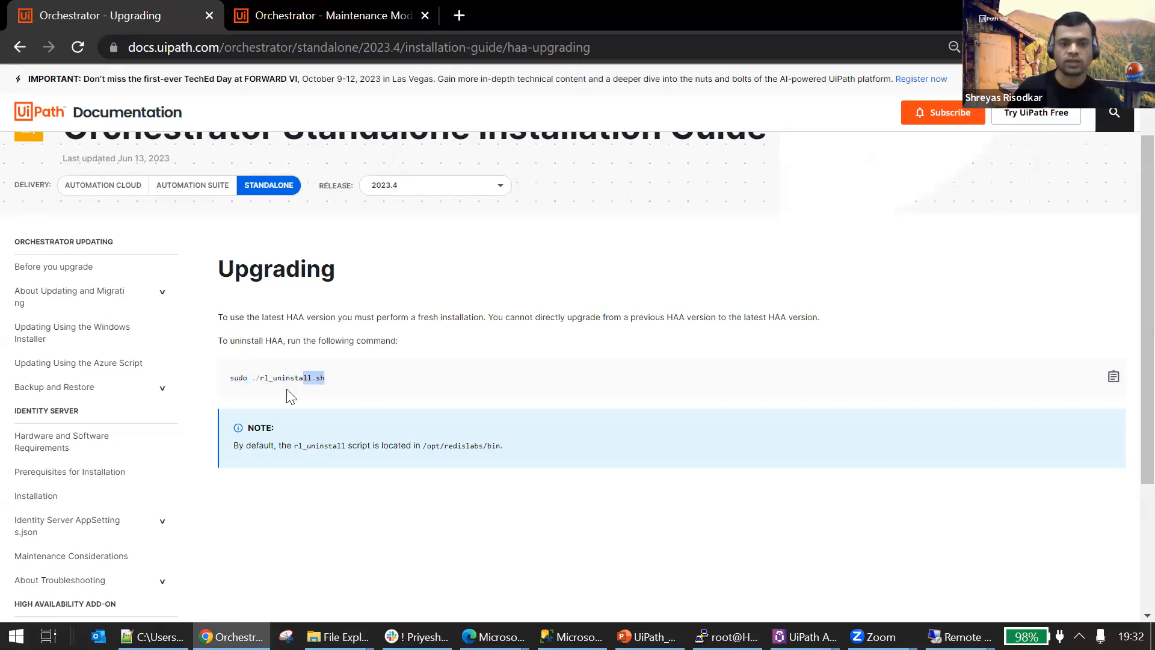
{"action": "scroll", "coordinate": [448, 410], "scroll_direction": "up", "scroll_amount": 4}
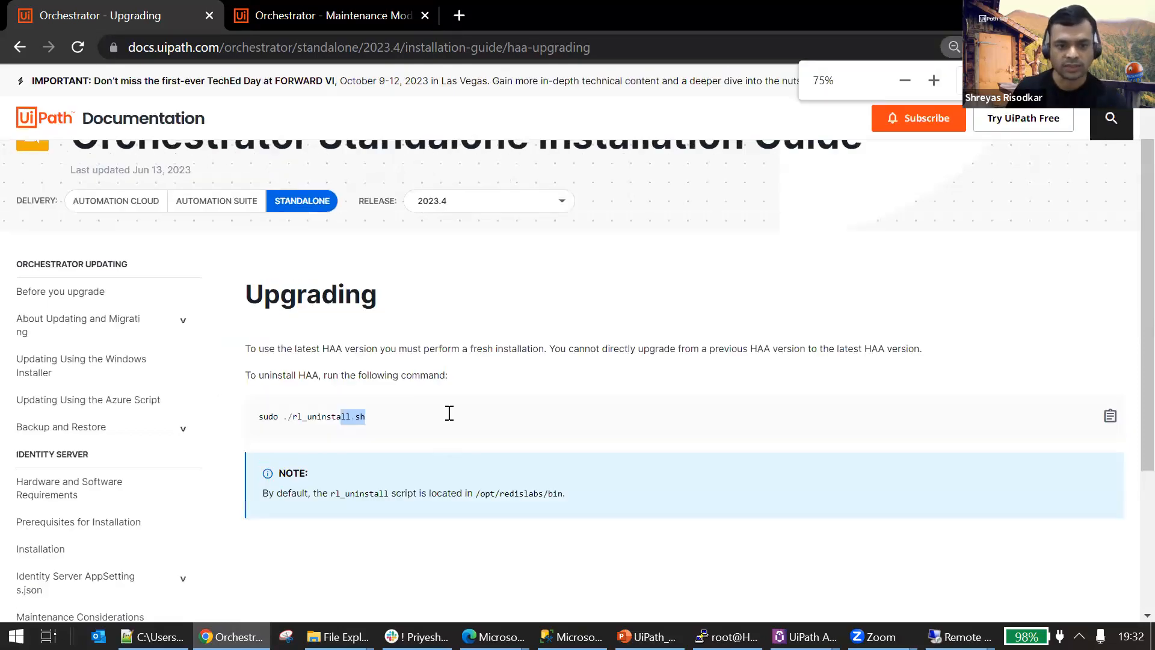
{"action": "scroll", "coordinate": [445, 484], "scroll_direction": "down", "scroll_amount": 1}
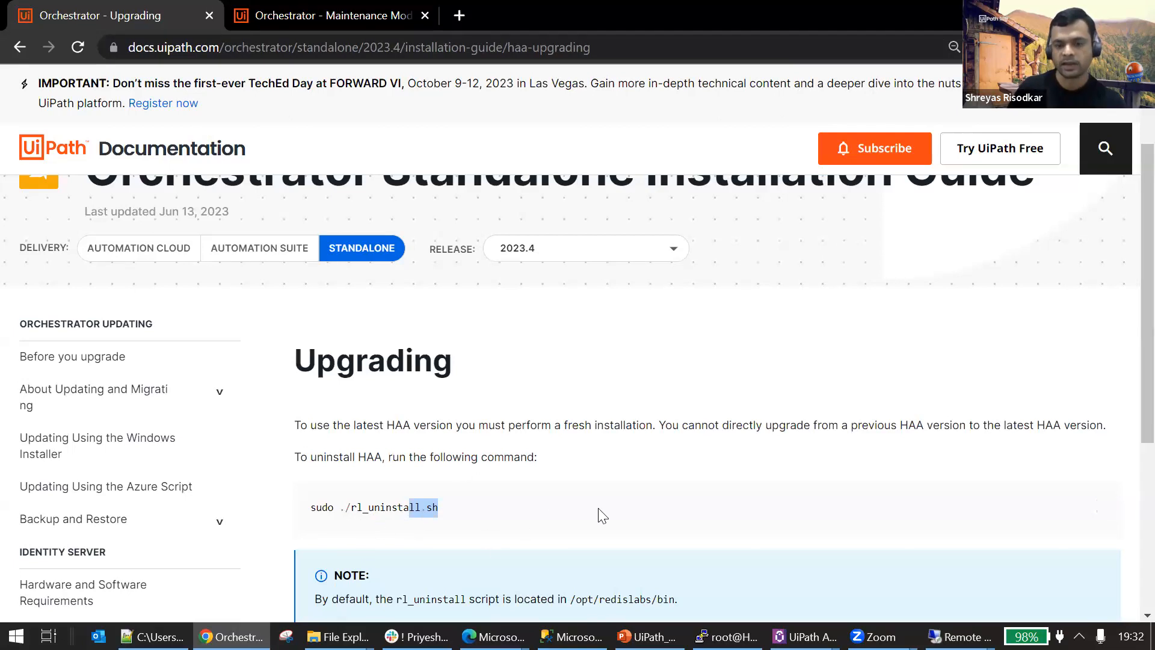
Open the High Availability Add-on Installation page and examine its overview and prerequisites.
{"action": "scroll", "coordinate": [438, 451], "scroll_direction": "down", "scroll_amount": 3}
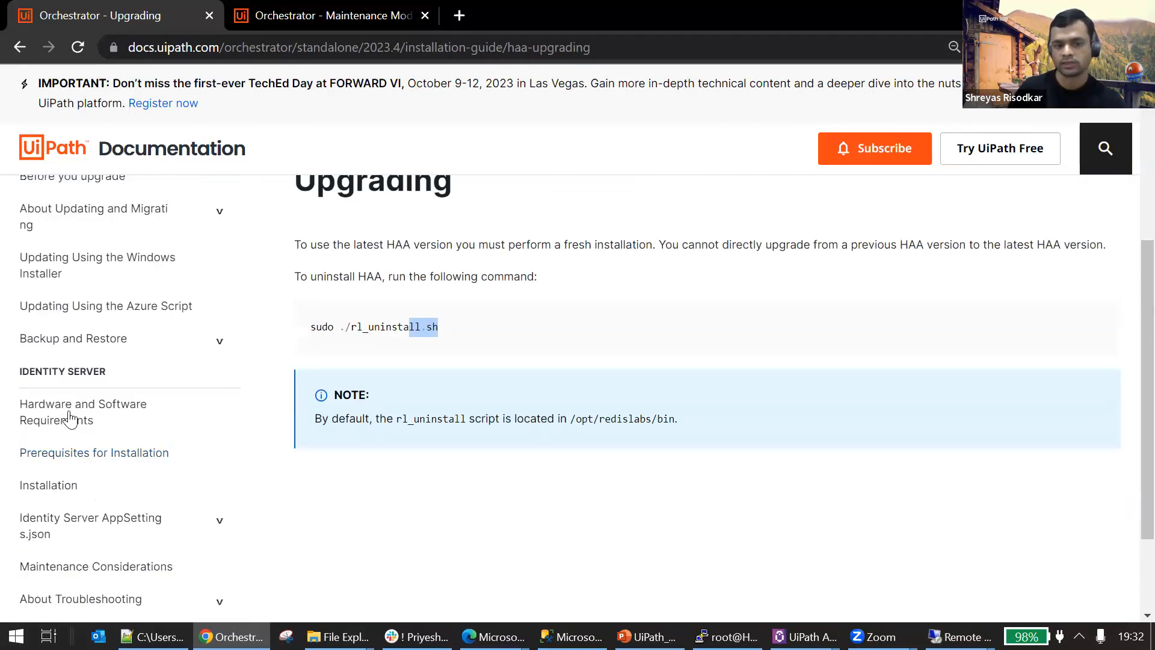
{"action": "scroll", "coordinate": [167, 431], "scroll_direction": "down", "scroll_amount": 3}
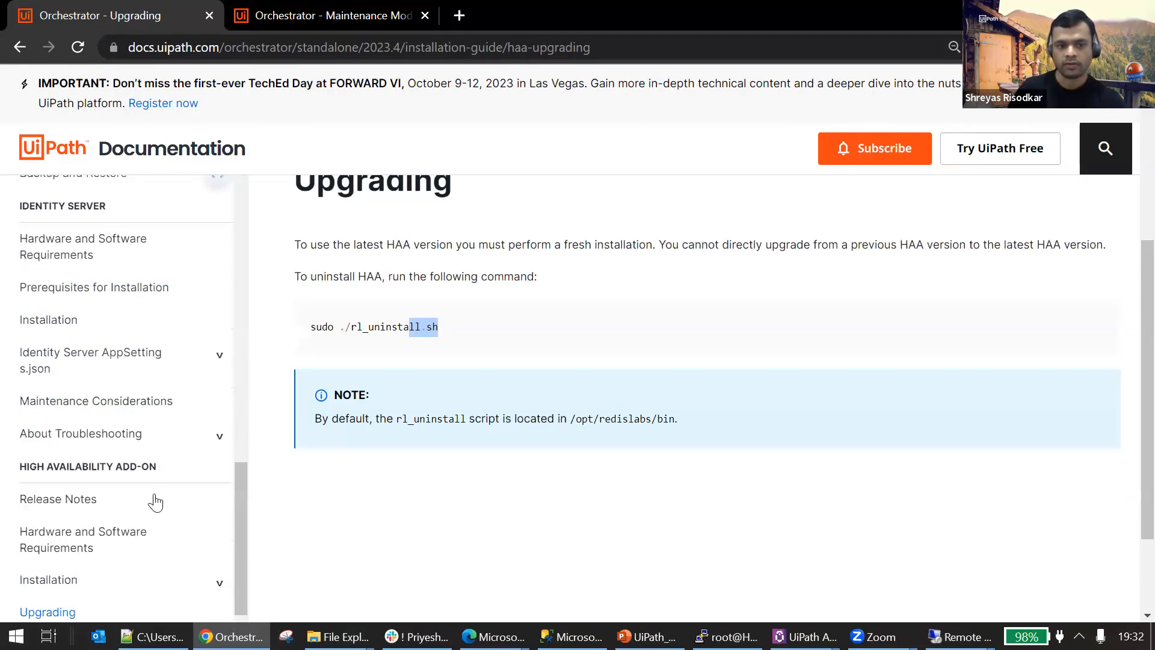
{"action": "left_click", "coordinate": [61, 574]}
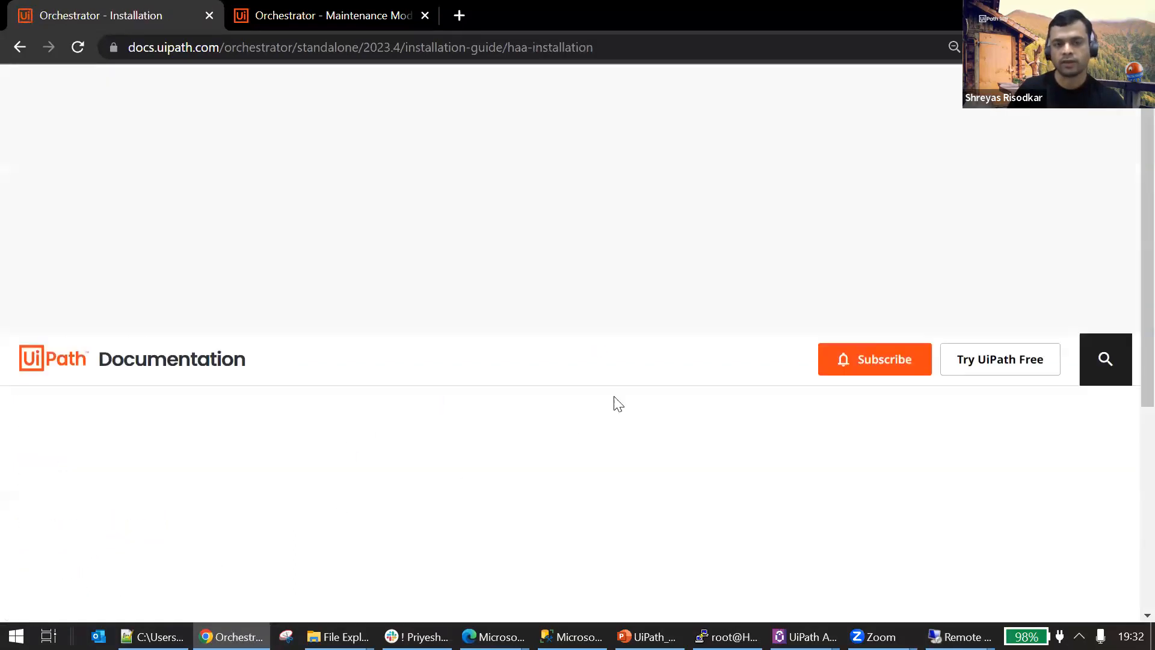
{"action": "scroll", "coordinate": [815, 480], "scroll_direction": "down", "scroll_amount": 10}
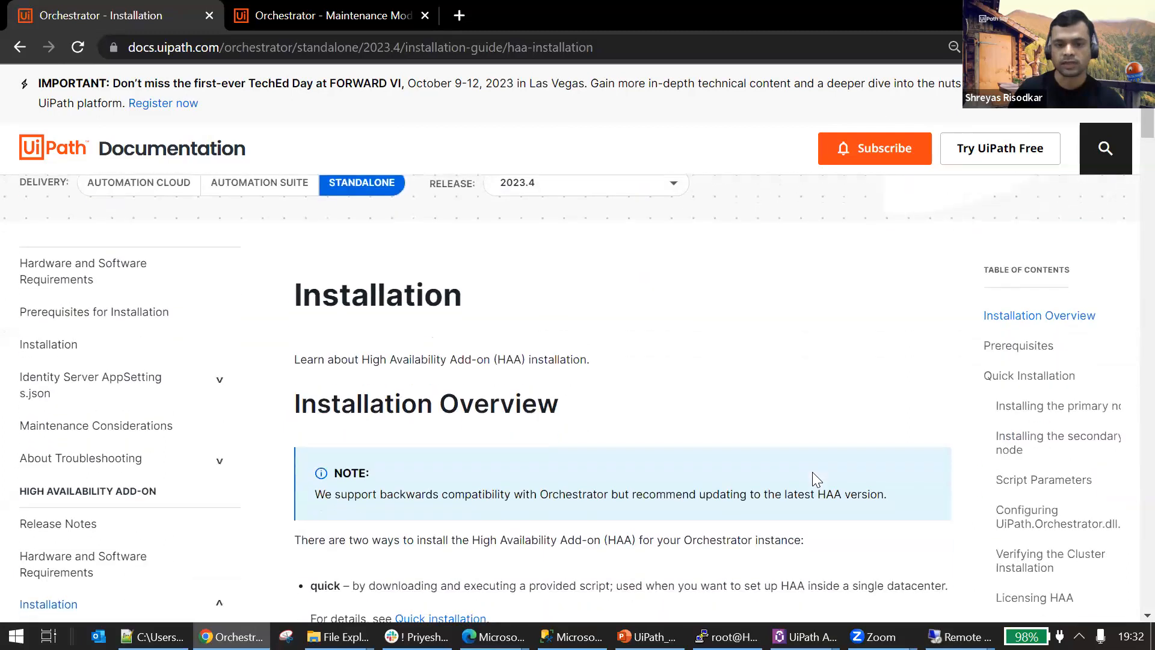
{"action": "scroll", "coordinate": [812, 472], "scroll_direction": "down", "scroll_amount": 10}
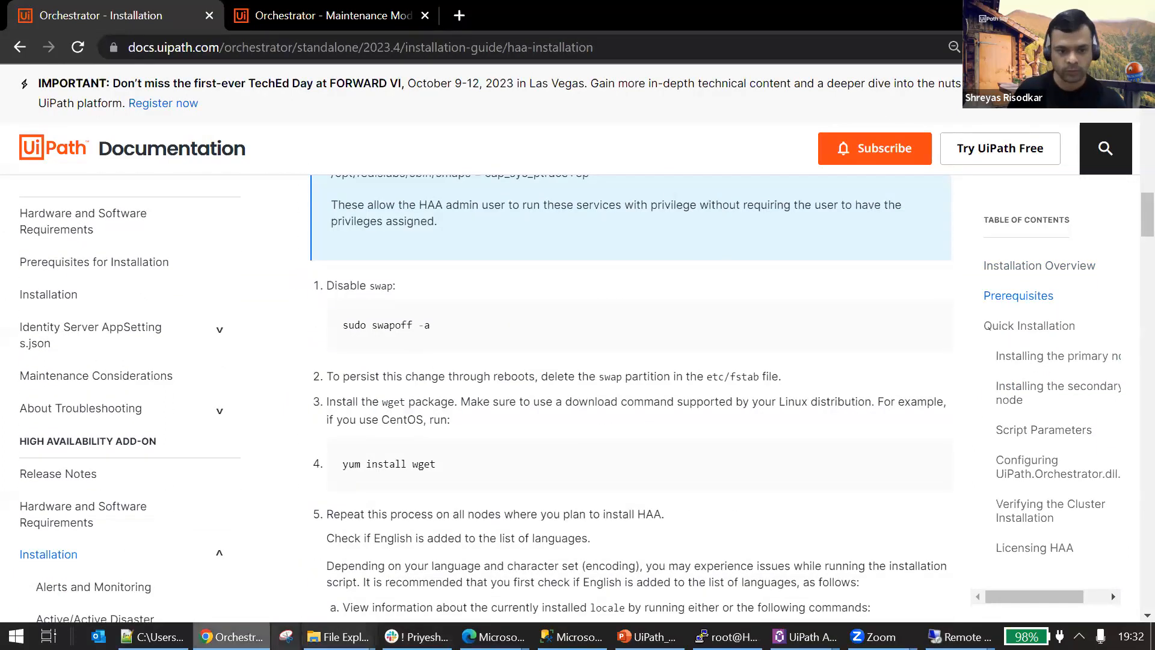
Switch to the local Notepad++ resources file and review the HAA install commands, highlighting UiPath/ in the cd command.
{"action": "left_click", "coordinate": [153, 637]}
{"action": "scroll", "coordinate": [561, 498], "scroll_direction": "down", "scroll_amount": 8}
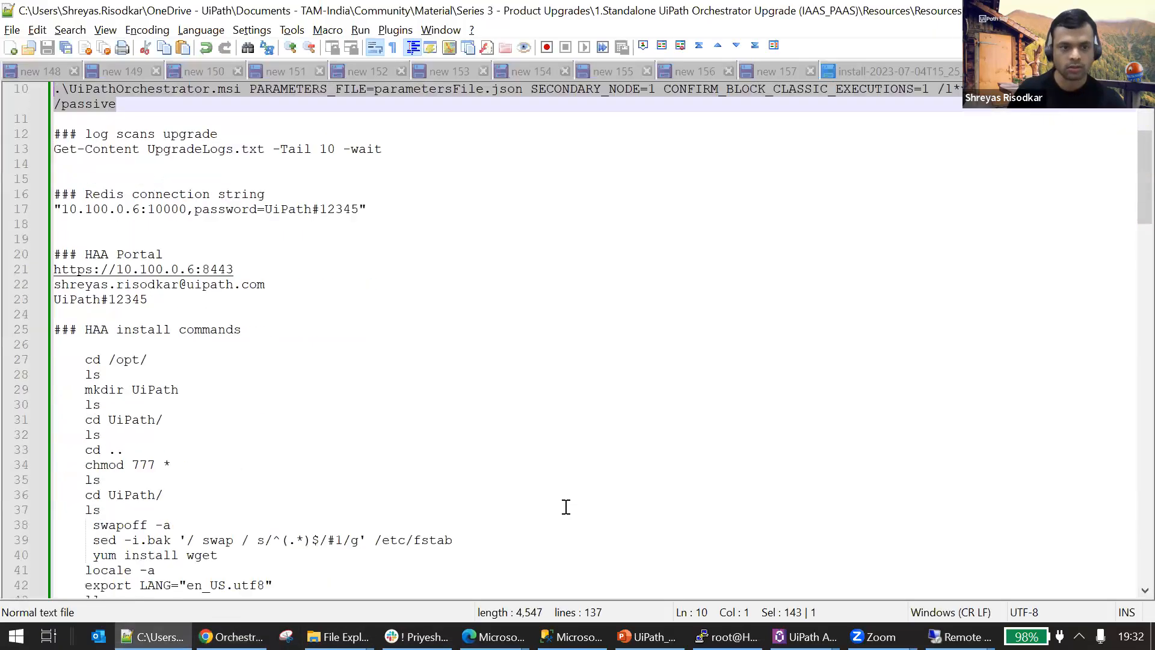
{"action": "scroll", "coordinate": [490, 484], "scroll_direction": "up", "scroll_amount": 1}
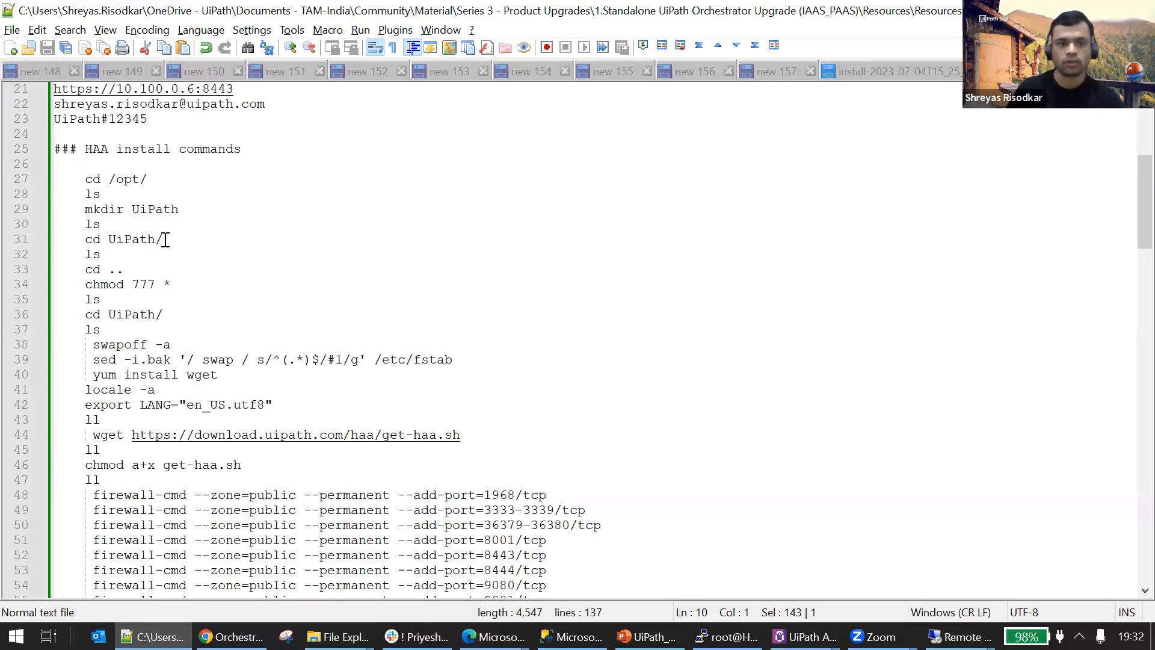
{"action": "left_click_drag", "start_coordinate": [165, 239], "coordinate": [108, 240]}
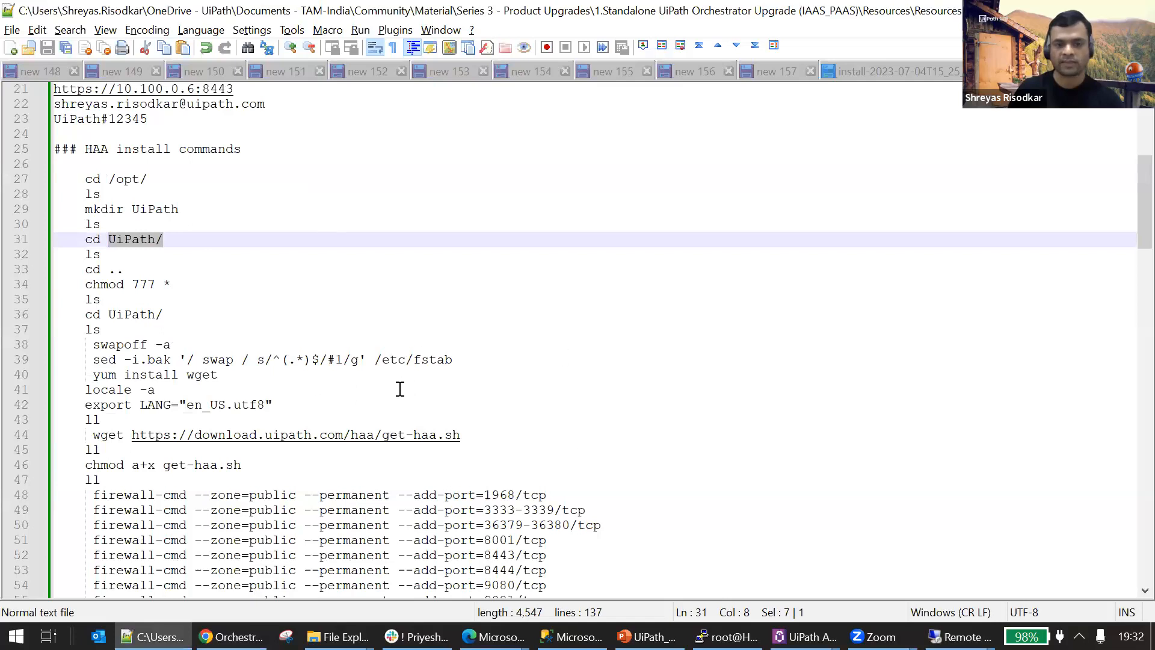
Highlight the mkdir UiPath command in the notes, then switch to the HAA-node1 terminal and list the contents of /opt.
{"action": "left_click_drag", "start_coordinate": [70, 211], "coordinate": [180, 211]}
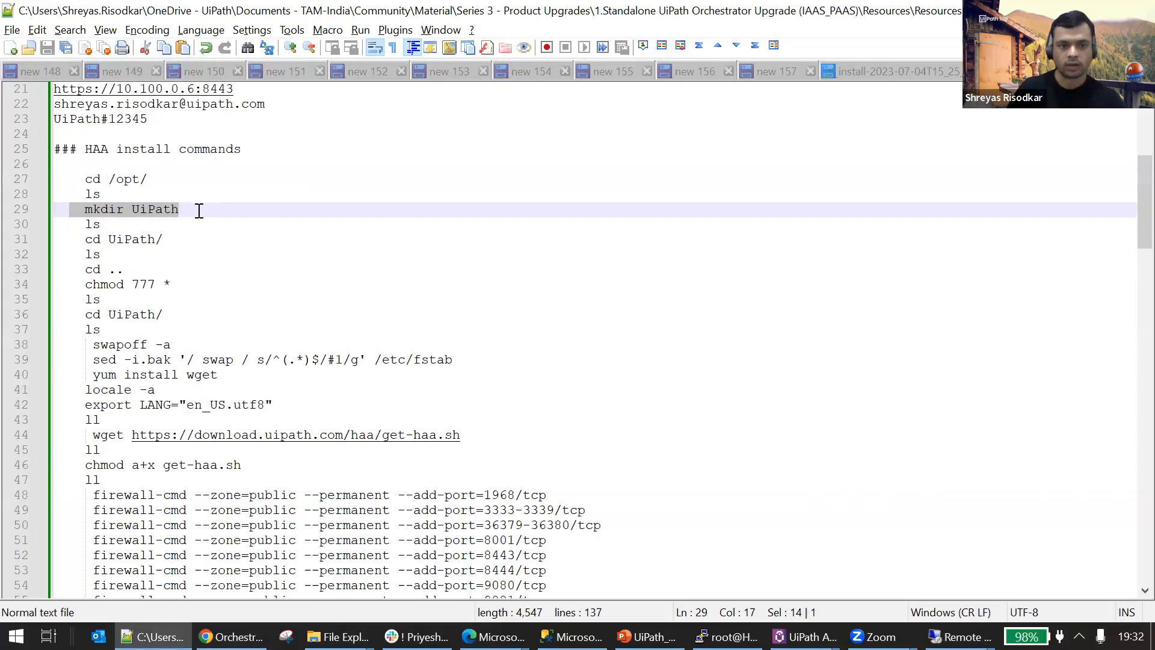
{"action": "left_click", "coordinate": [381, 260]}
{"action": "left_click", "coordinate": [728, 636]}
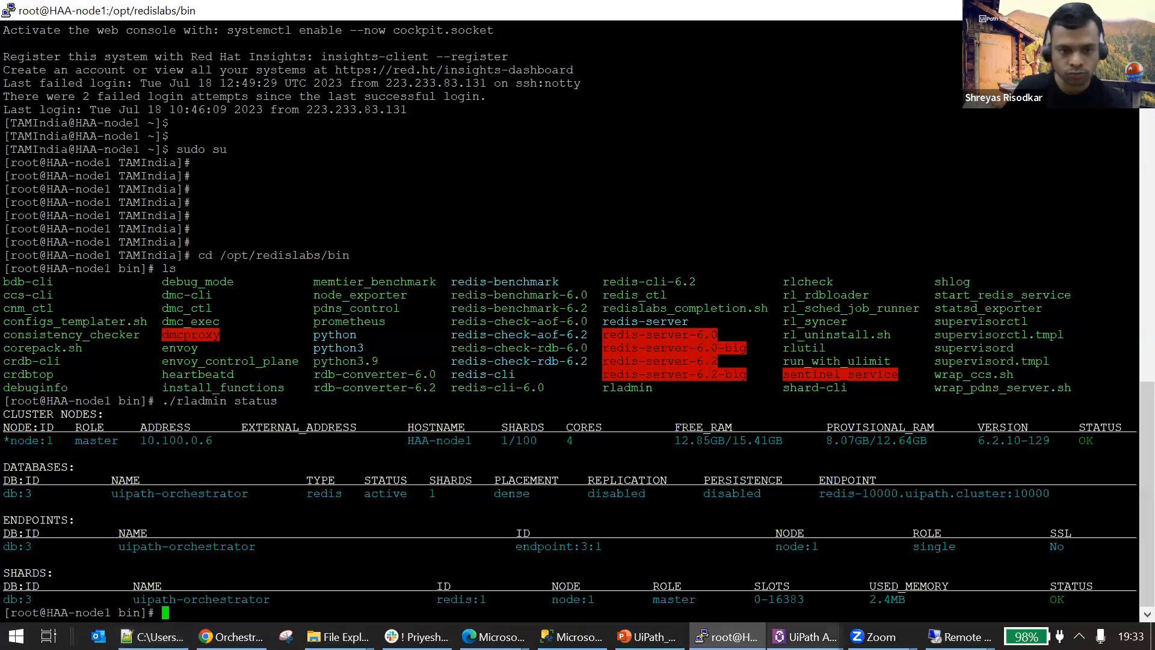
{"action": "type", "text": "cd "}
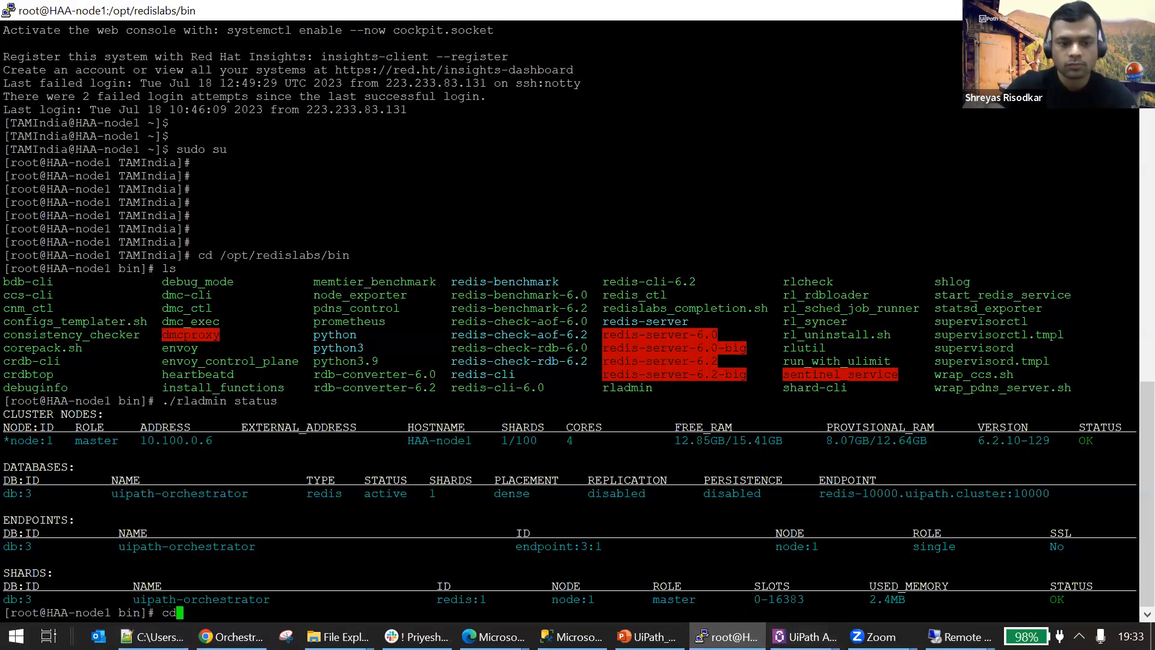
{"action": "type", "text": "/opt"}
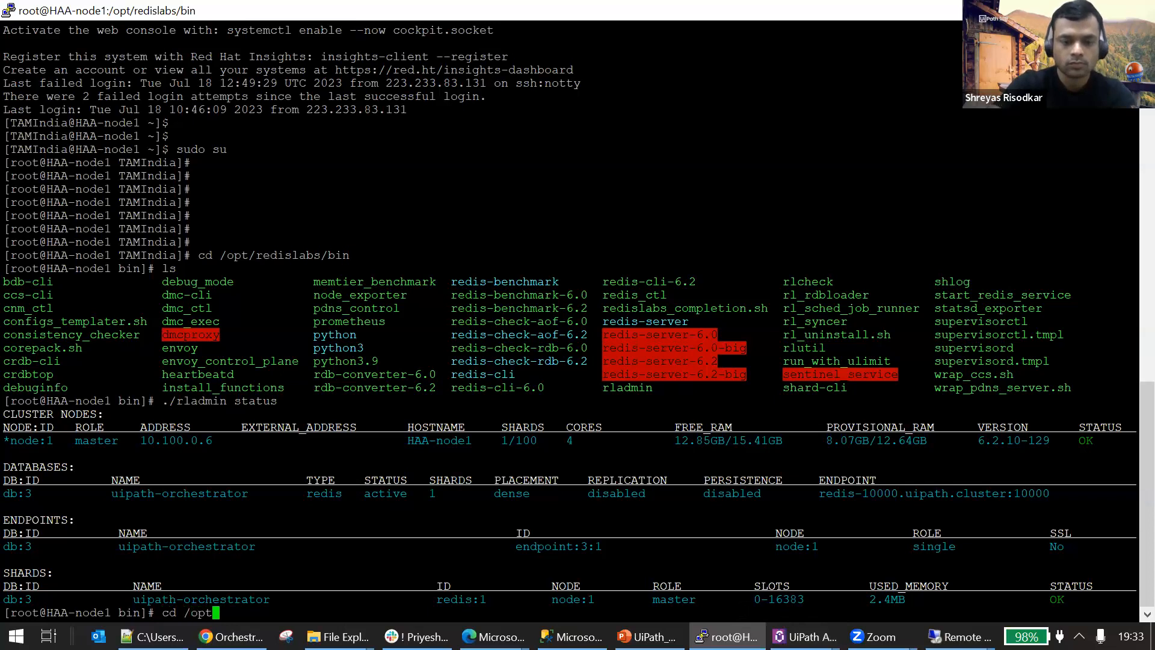
{"action": "key", "text": "Return"}
{"action": "type", "text": "ll"}
{"action": "key", "text": "Return"}
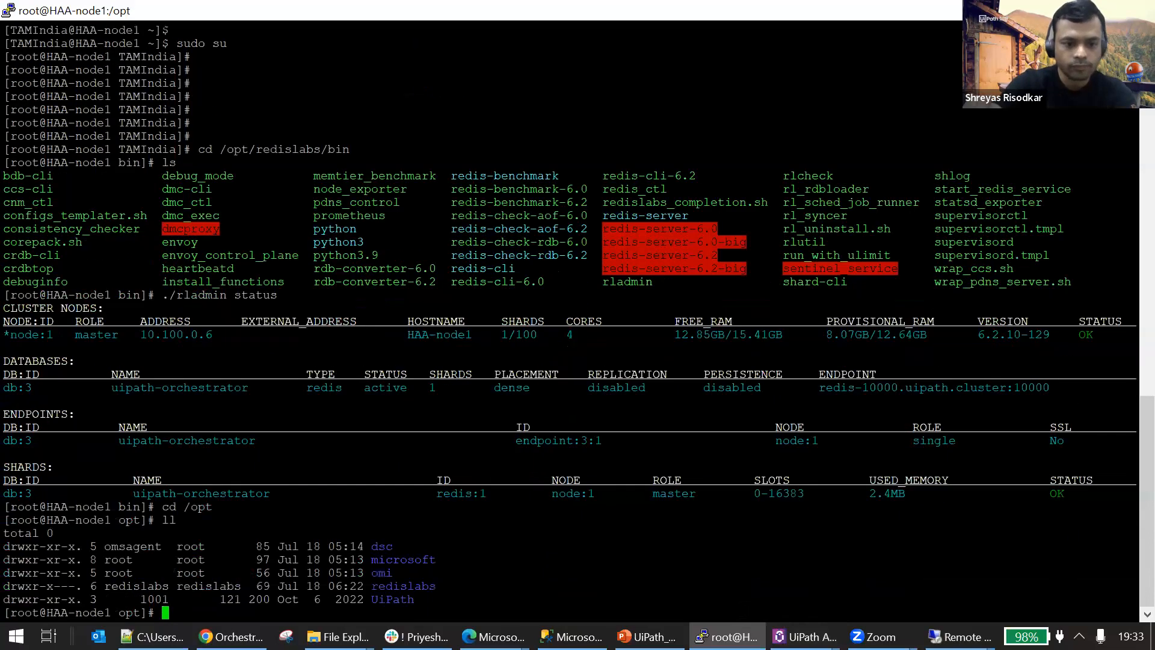
{"action": "type", "text": "ls"}
{"action": "key", "text": "Return"}
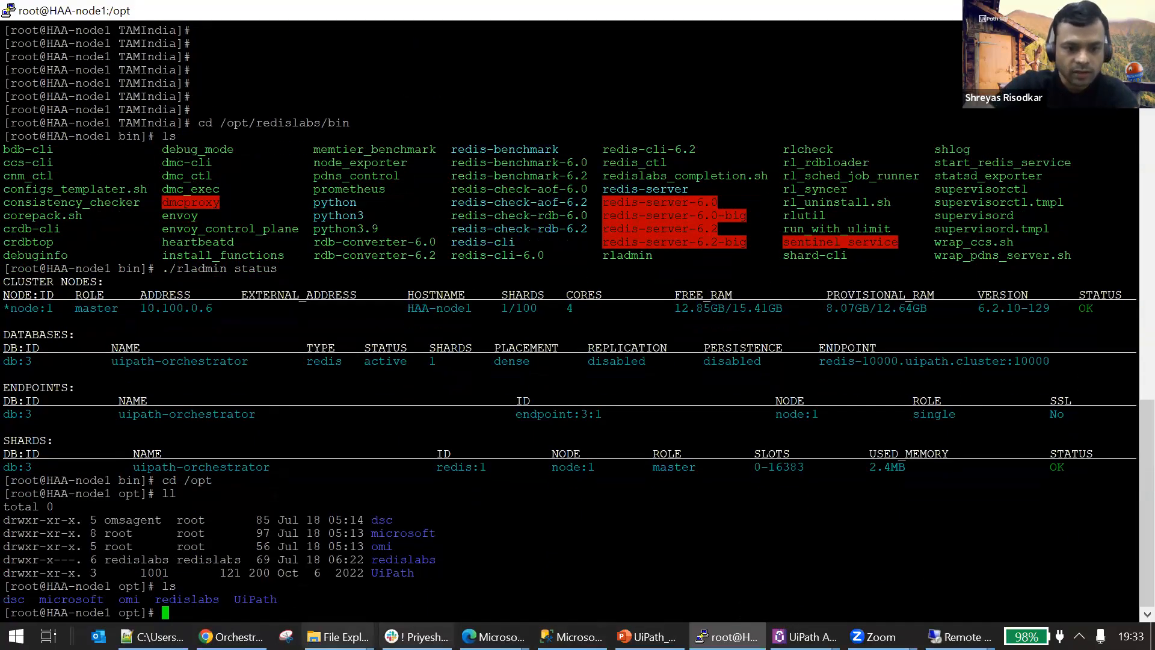
Enter the UiPath directory under /opt and list its files in detail.
{"action": "type", "text": "cd UiP"}
{"action": "key", "text": "Tab"}
{"action": "key", "text": "Return"}
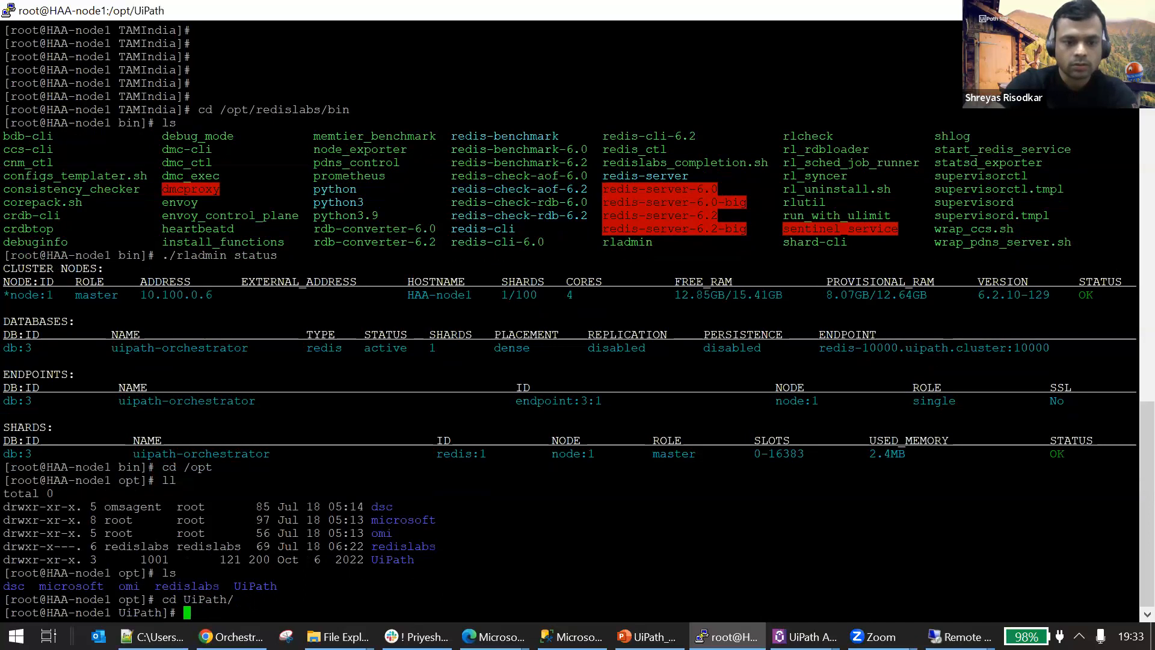
{"action": "type", "text": "ll"}
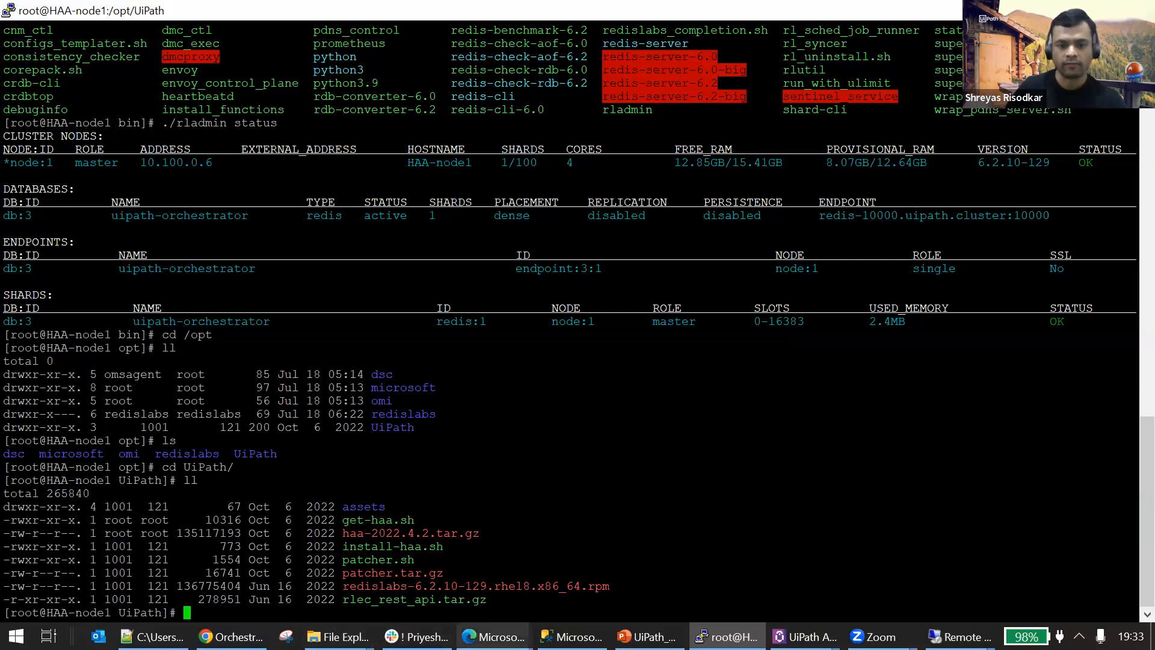
Review the HAA preparation and wget commands in the Notepad++ notes, then highlight get-haa.sh in the HAA-node1 terminal's UiPath listing.
{"action": "left_click", "coordinate": [153, 636]}
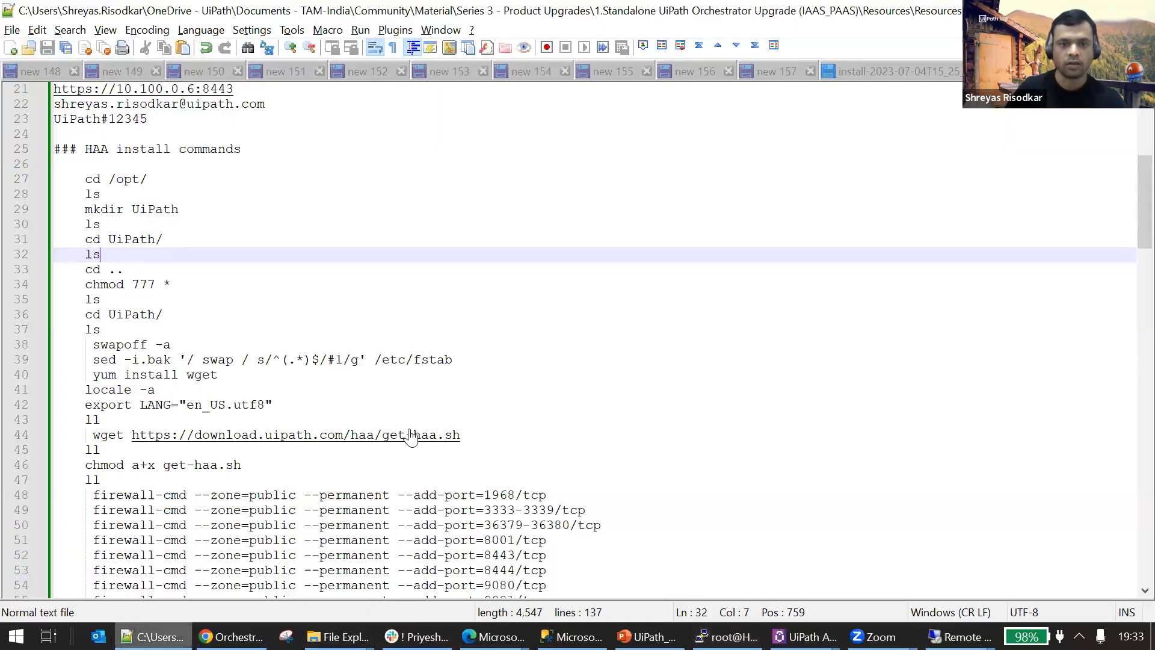
{"action": "key", "text": "Up"}
{"action": "key", "text": "Up"}
{"action": "key", "text": "Up"}
{"action": "left_click_drag", "start_coordinate": [77, 390], "coordinate": [463, 388]}
{"action": "left_click_drag", "start_coordinate": [276, 359], "coordinate": [77, 136]}
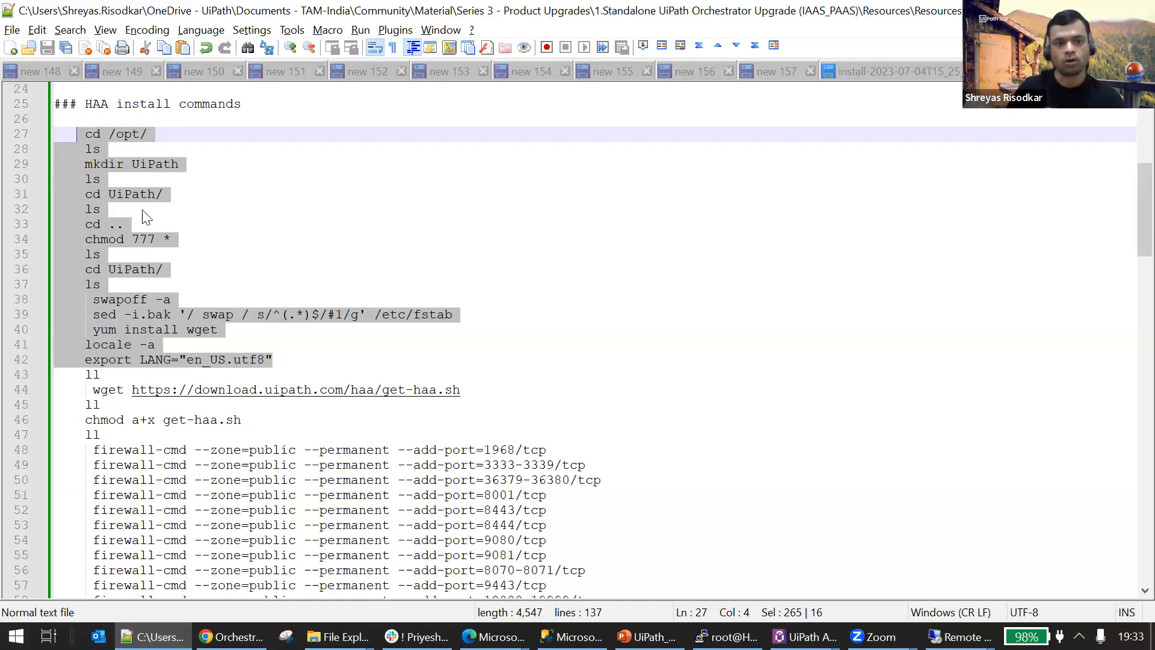
{"action": "left_click_drag", "start_coordinate": [490, 390], "coordinate": [92, 390]}
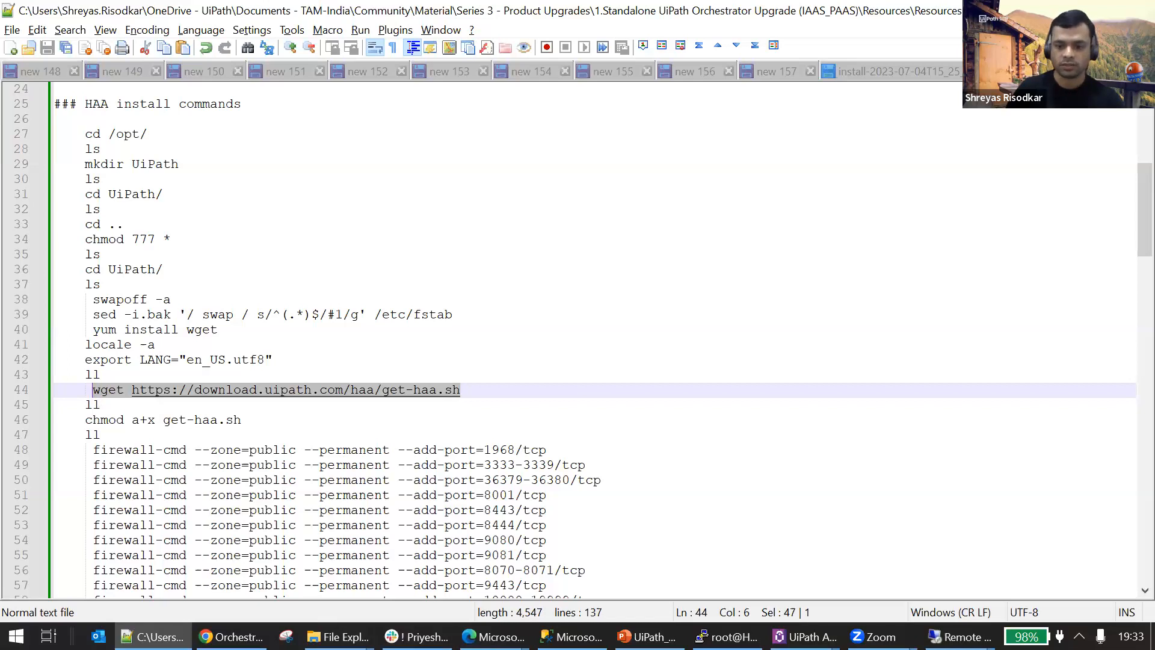
{"action": "left_click", "coordinate": [726, 637]}
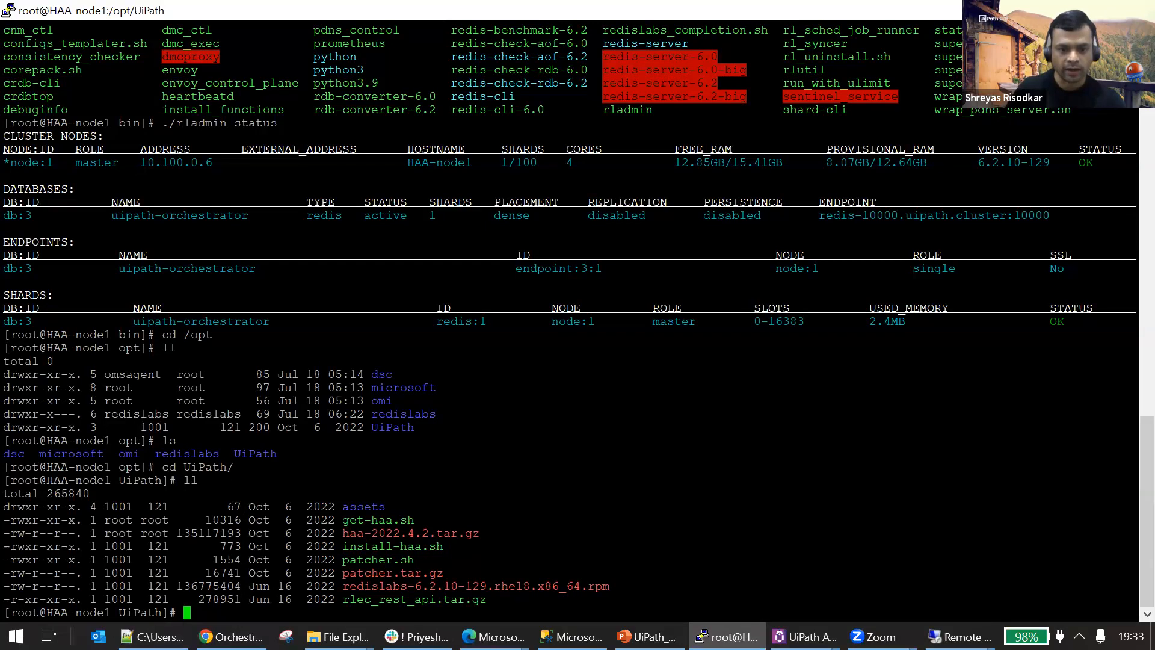
{"action": "left_click_drag", "start_coordinate": [1134, 519], "coordinate": [342, 519]}
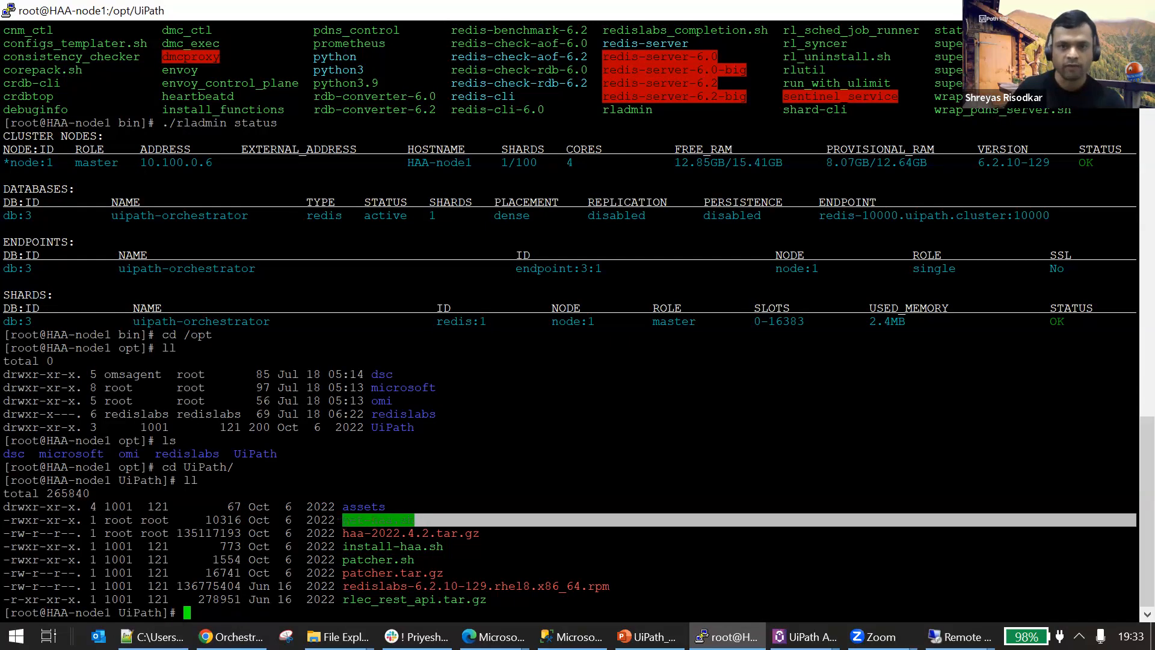
Return to the notes and review the chmod a+x get-haa.sh, firewall port and ./get-haa.sh installation commands.
{"action": "key", "text": "alt+Tab"}
{"action": "left_click_drag", "start_coordinate": [268, 419], "coordinate": [84, 420]}
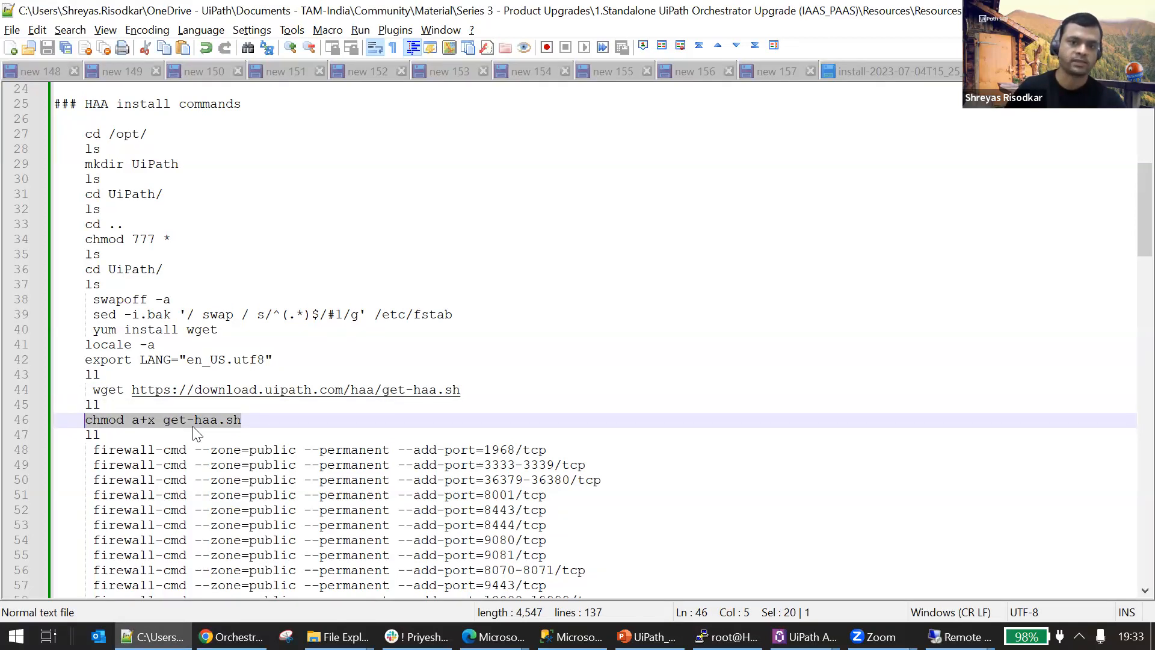
{"action": "scroll", "coordinate": [545, 405], "scroll_direction": "down", "scroll_amount": 3}
{"action": "scroll", "coordinate": [544, 405], "scroll_direction": "down", "scroll_amount": 2}
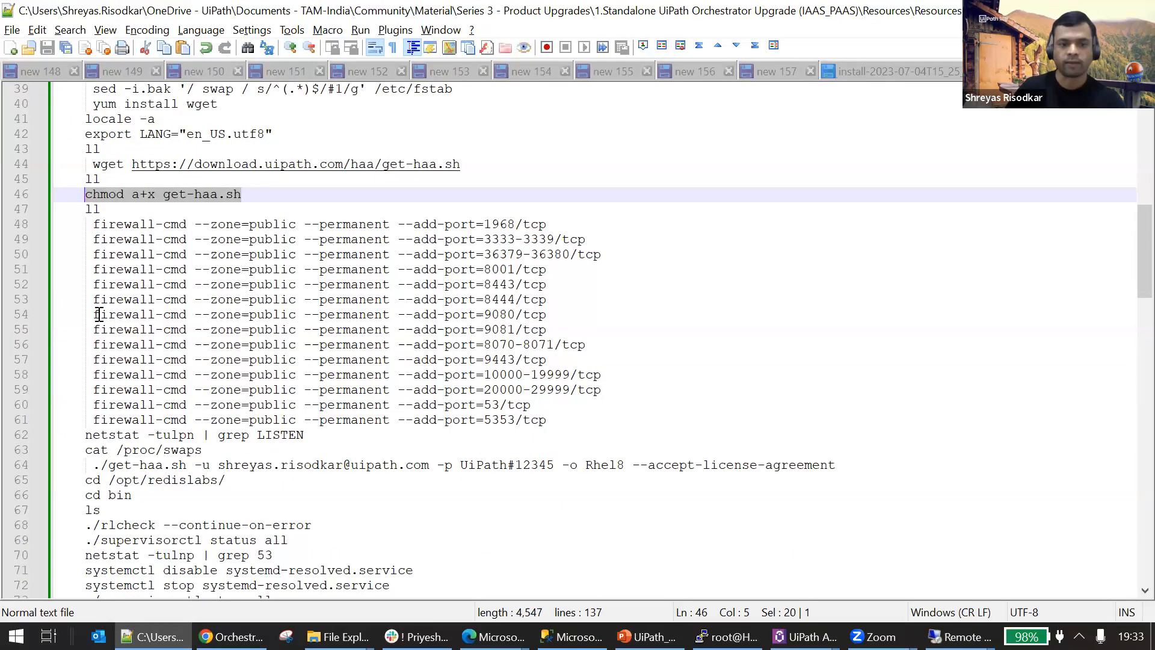
{"action": "scroll", "coordinate": [413, 433], "scroll_direction": "down", "scroll_amount": 1}
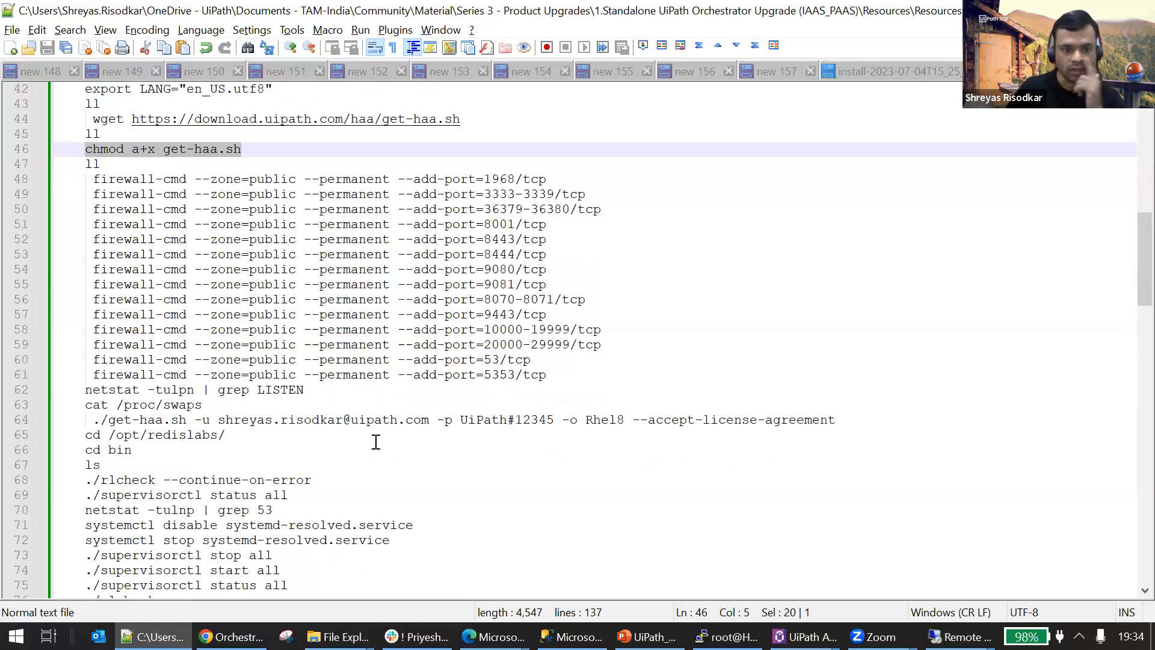
{"action": "scroll", "coordinate": [379, 439], "scroll_direction": "down", "scroll_amount": 2}
{"action": "left_click_drag", "start_coordinate": [852, 336], "coordinate": [94, 332]}
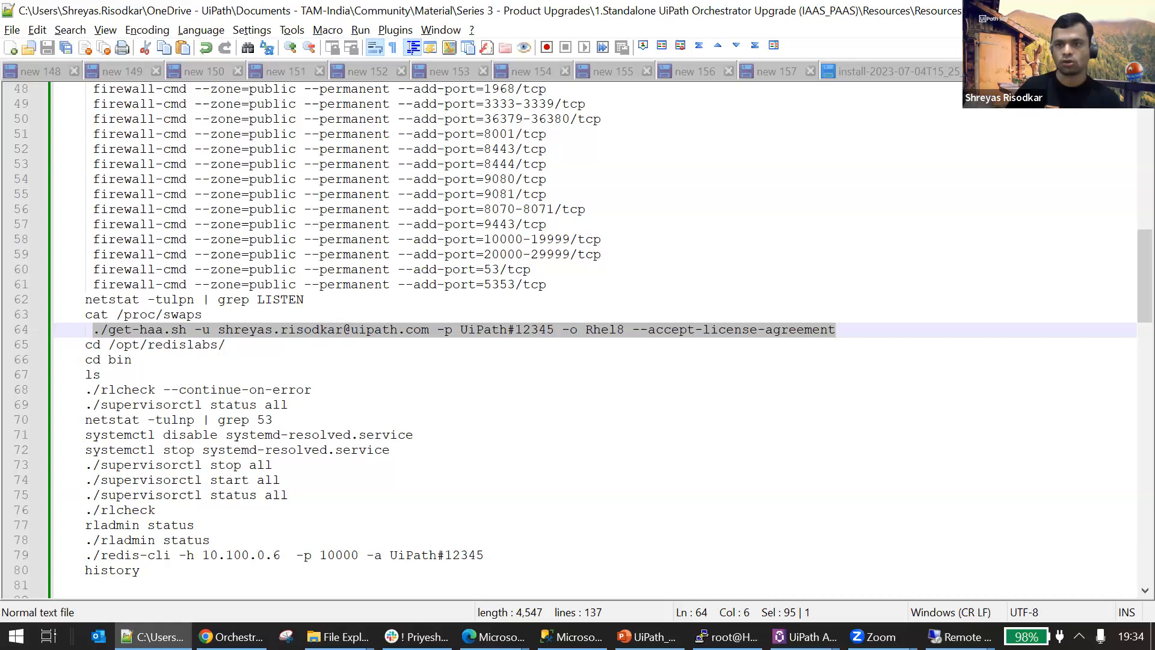
Switch back to the HAA-node1 terminal, move up to /opt, enter the redislabs directory and list its contents.
{"action": "key", "text": "alt+Tab"}
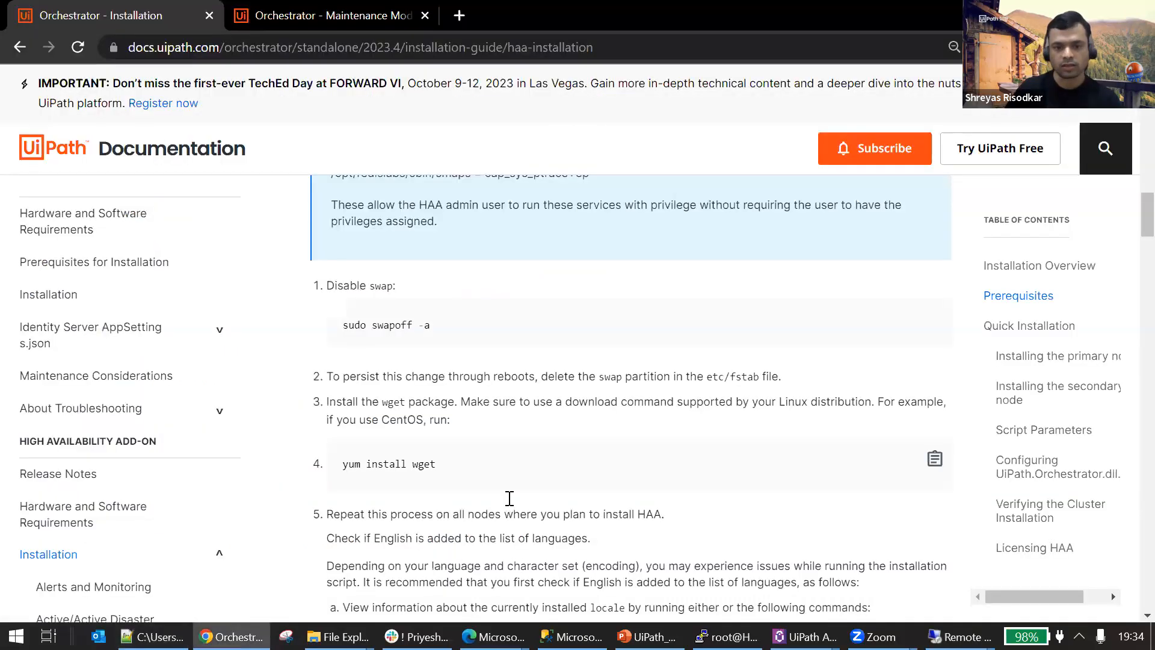
{"action": "scroll", "coordinate": [507, 497], "scroll_direction": "down", "scroll_amount": 4}
{"action": "key", "text": "alt+Tab"}
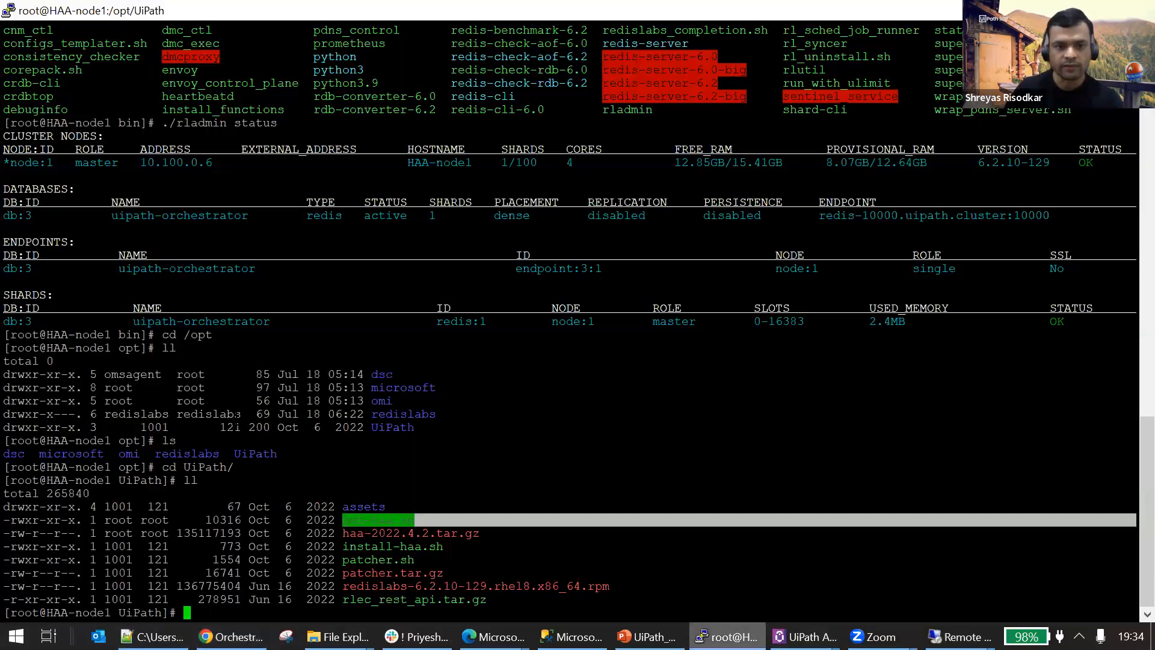
{"action": "double_click", "coordinate": [187, 453]}
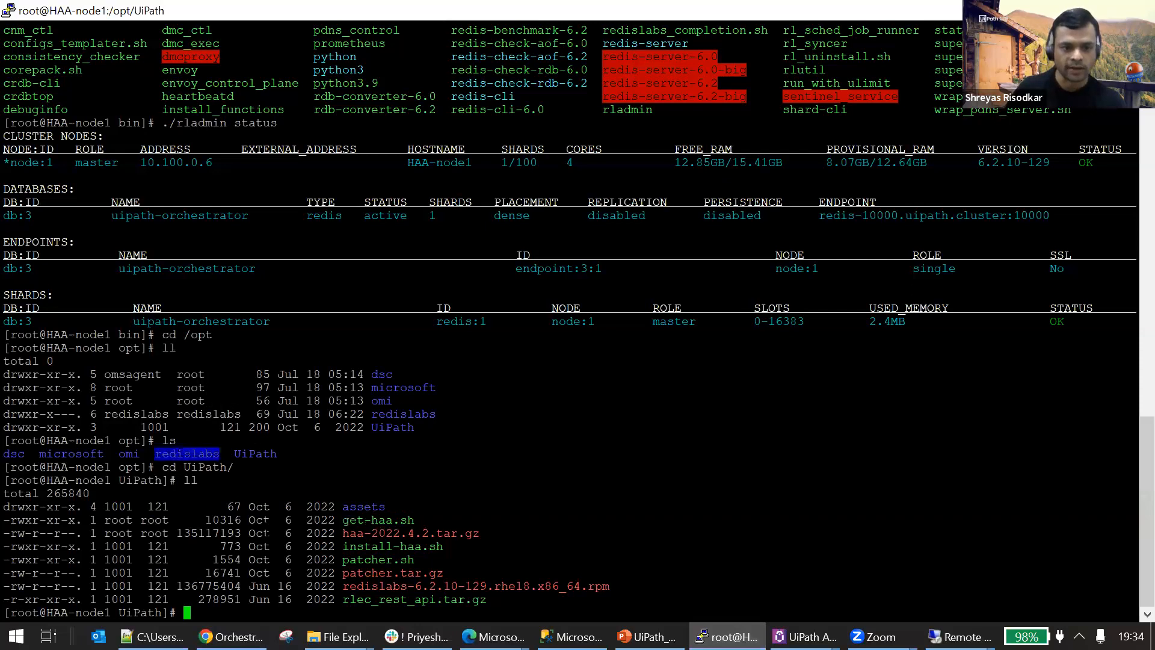
{"action": "type", "text": "cd .."}
{"action": "key", "text": "Return"}
{"action": "type", "text": "re"}
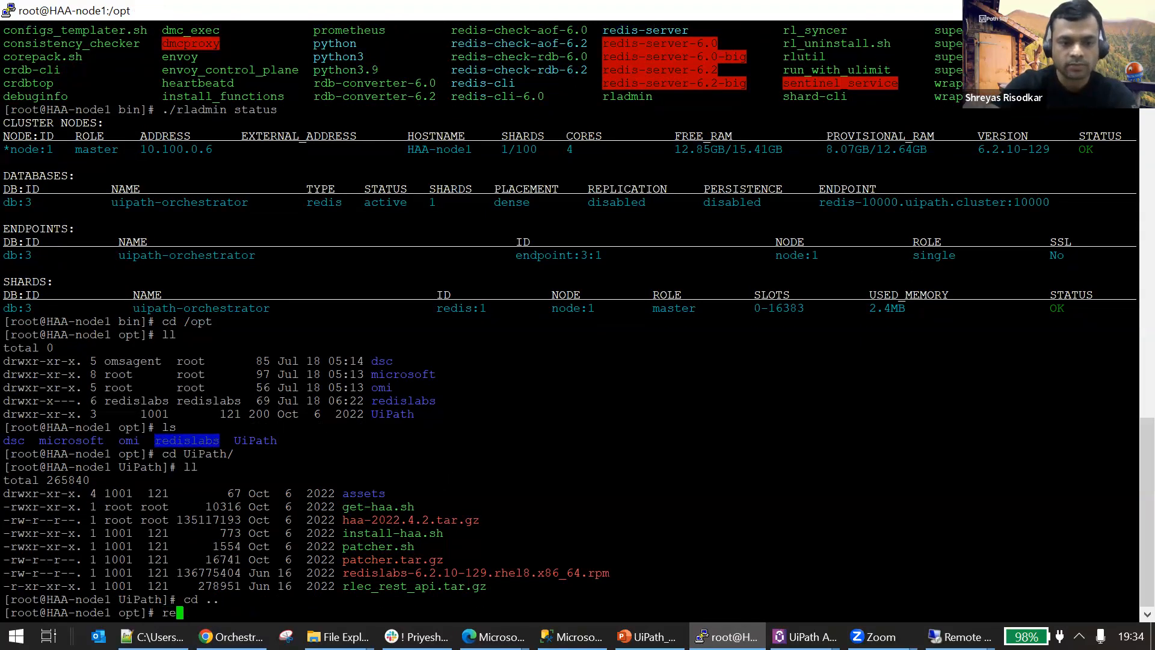
{"action": "key", "text": "BackSpace"}
{"action": "key", "text": "BackSpace"}
{"action": "type", "text": "cd re"}
{"action": "key", "text": "Tab"}
{"action": "key", "text": "Return"}
{"action": "type", "text": "ls"}
{"action": "key", "text": "Return"}
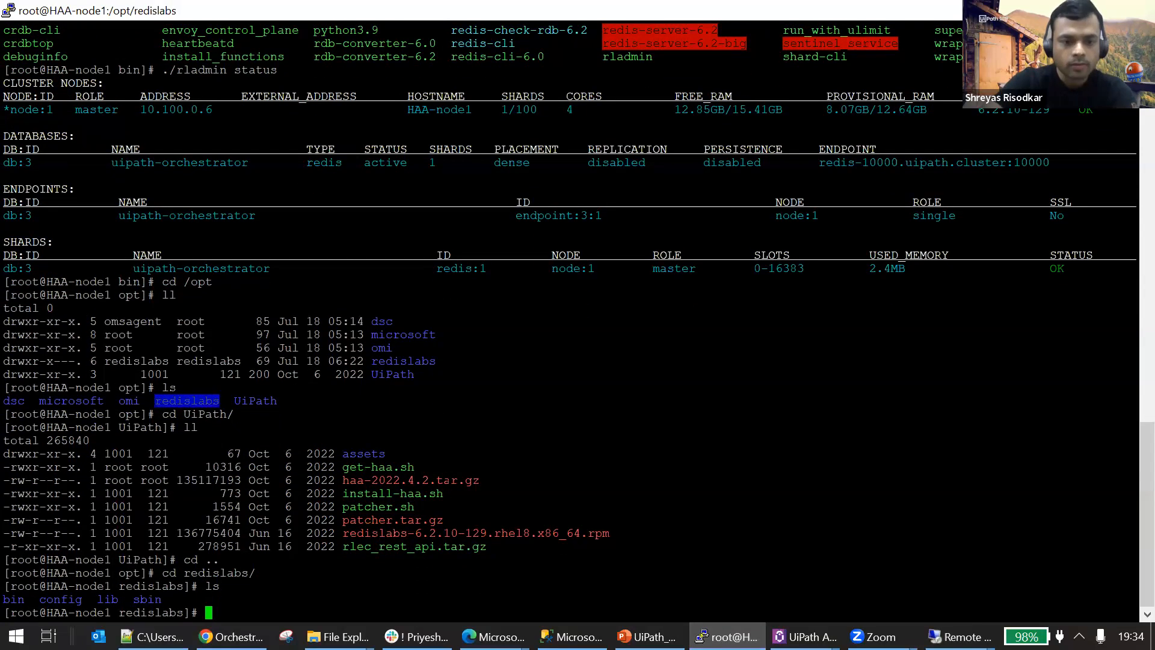
Enter the bin directory inside redislabs and list its utilities.
{"action": "type", "text": "cd bin"}
{"action": "key", "text": "Return"}
{"action": "type", "text": "ls"}
{"action": "key", "text": "Return"}
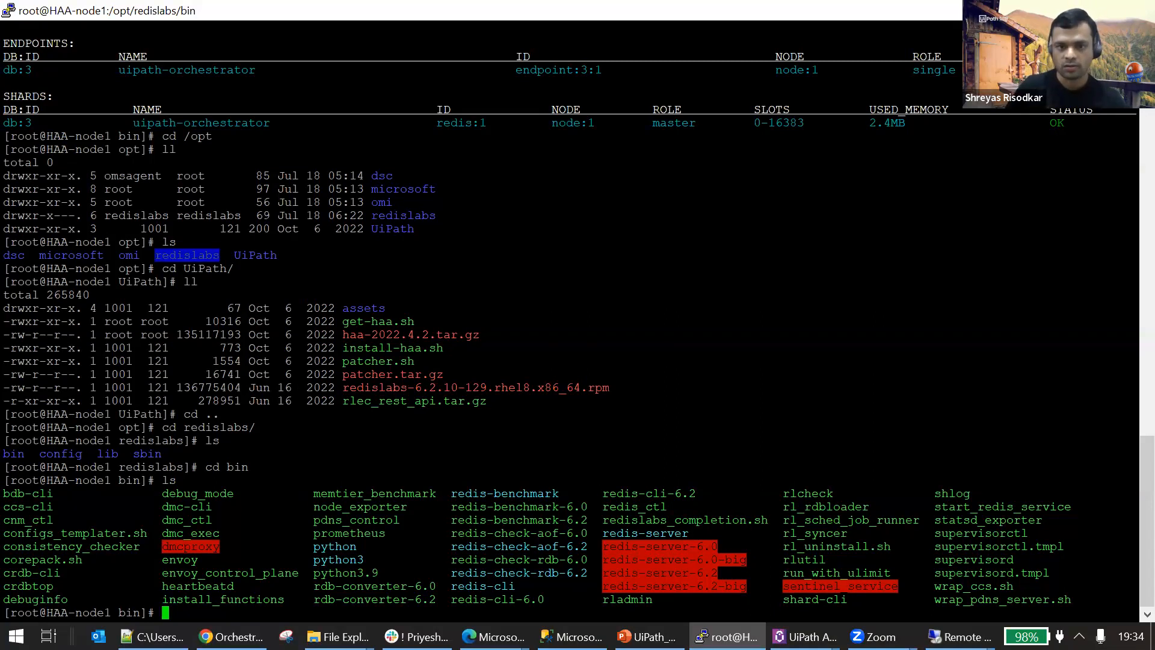
Switch to the Orchestrator node's remote desktop session and check the UiPath Orchestrator 23.4.1 setup progress.
{"action": "key", "text": "alt+Tab"}
{"action": "left_click", "coordinate": [960, 636]}
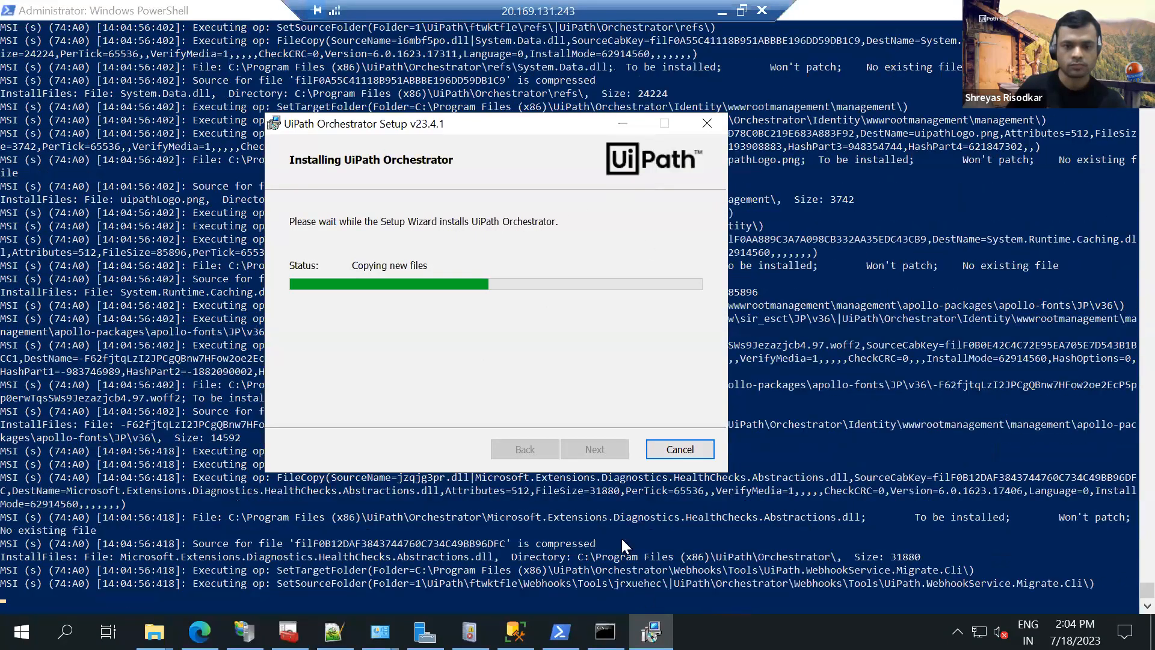
{"action": "left_click", "coordinate": [597, 494]}
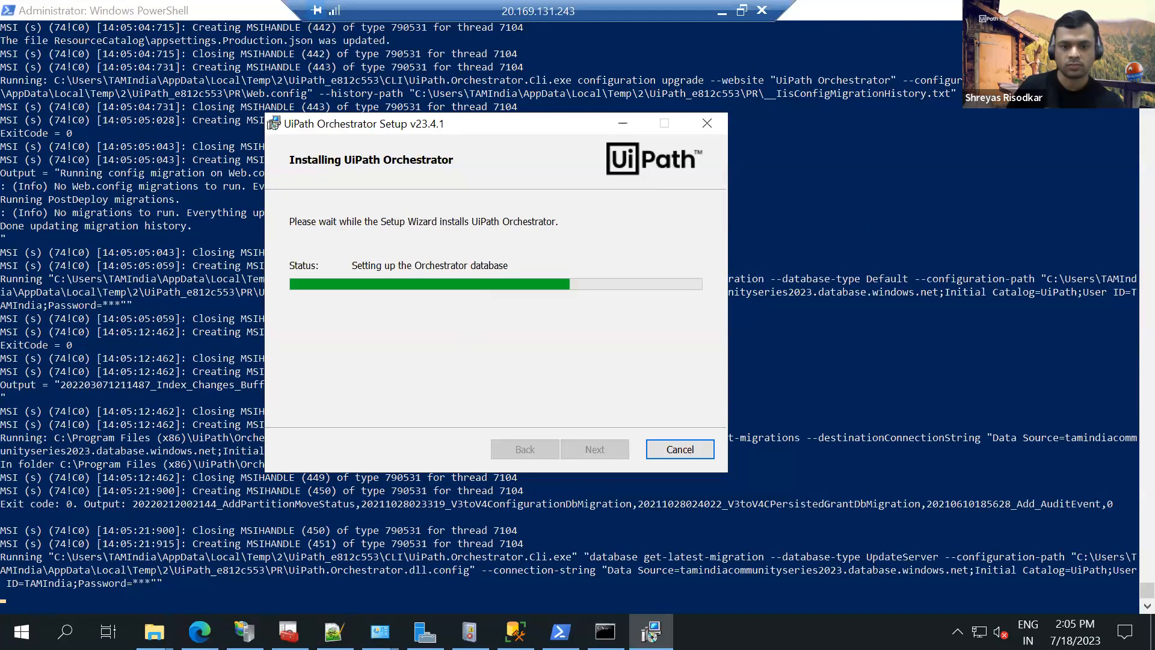
Refresh the 23.4 setup folder in File Explorer and enlarge its window to check the UpgradeLogs file, then return to the installer.
{"action": "left_click", "coordinate": [154, 631]}
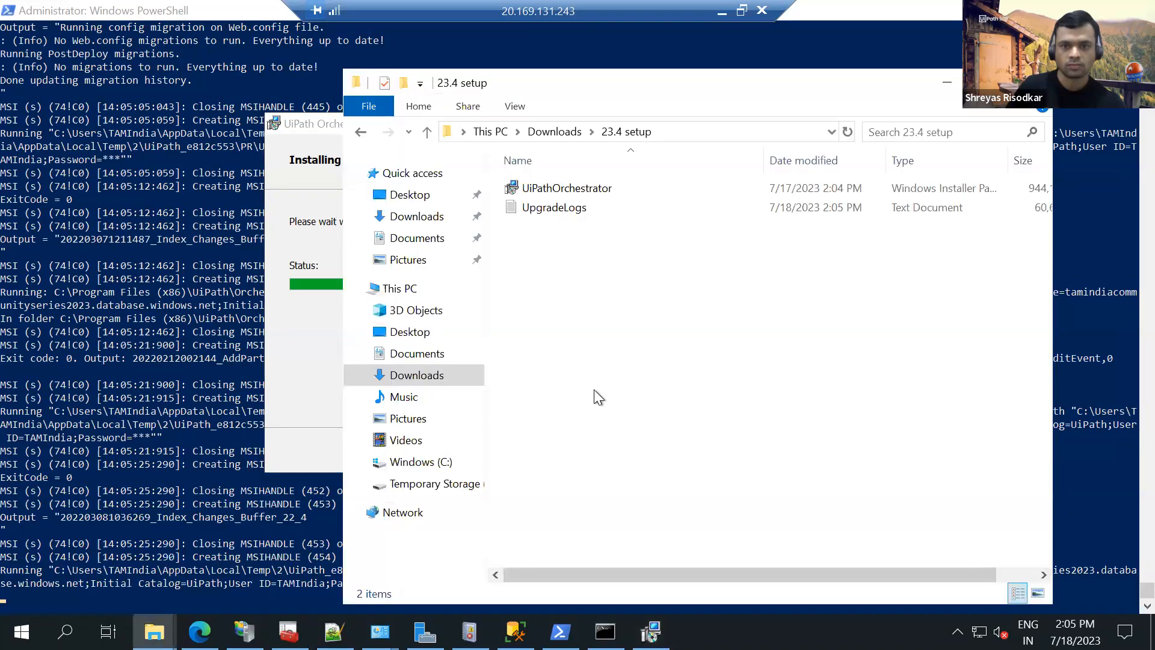
{"action": "right_click", "coordinate": [595, 391]}
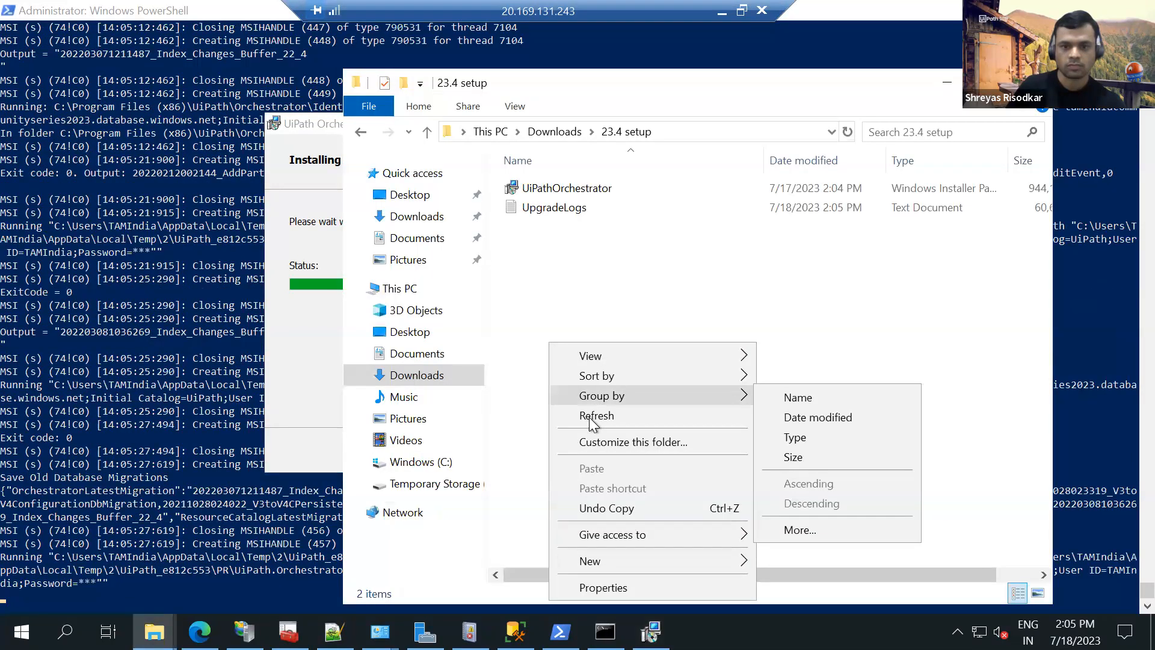
{"action": "left_click", "coordinate": [592, 421]}
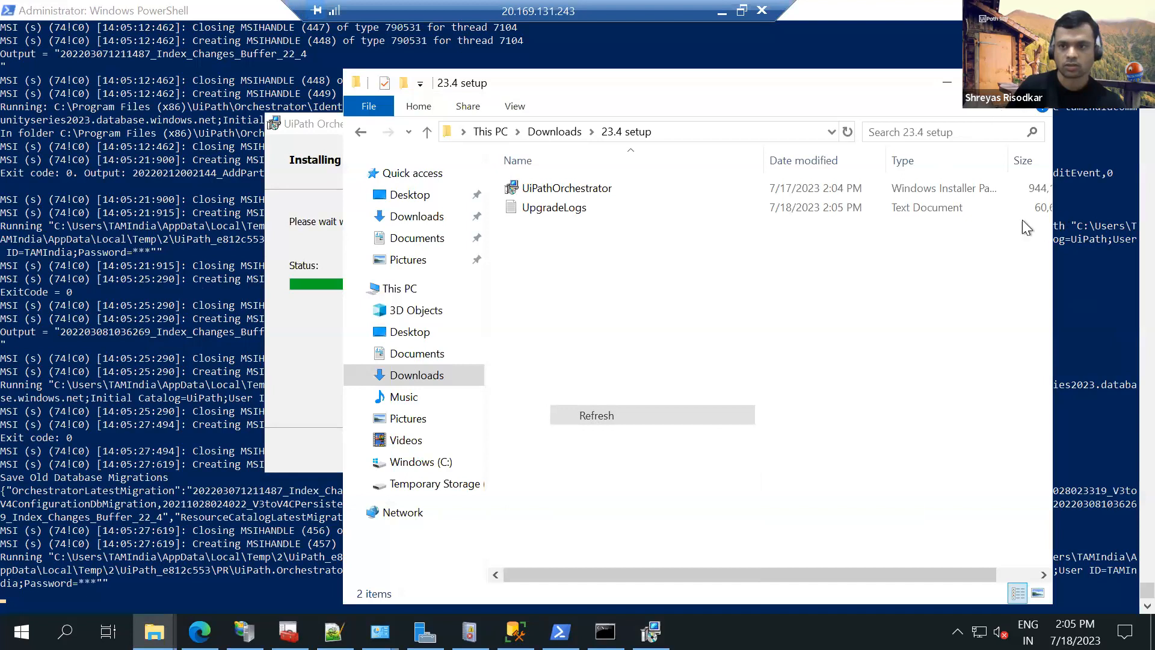
{"action": "left_click", "coordinate": [989, 83]}
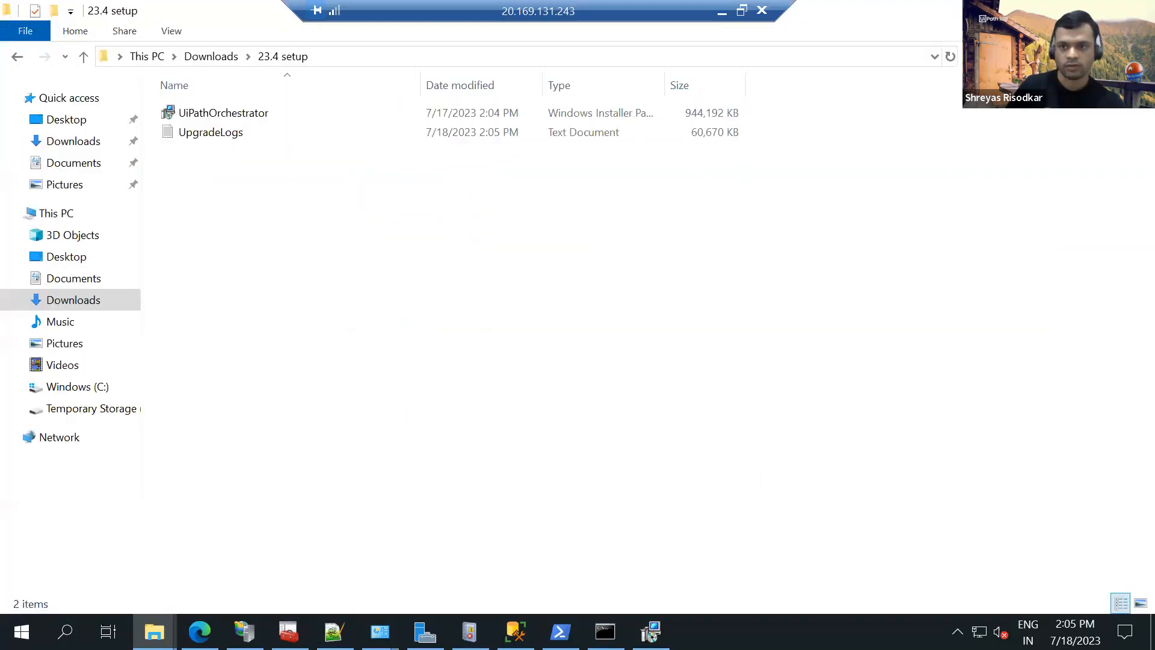
{"action": "key", "text": "alt+Tab"}
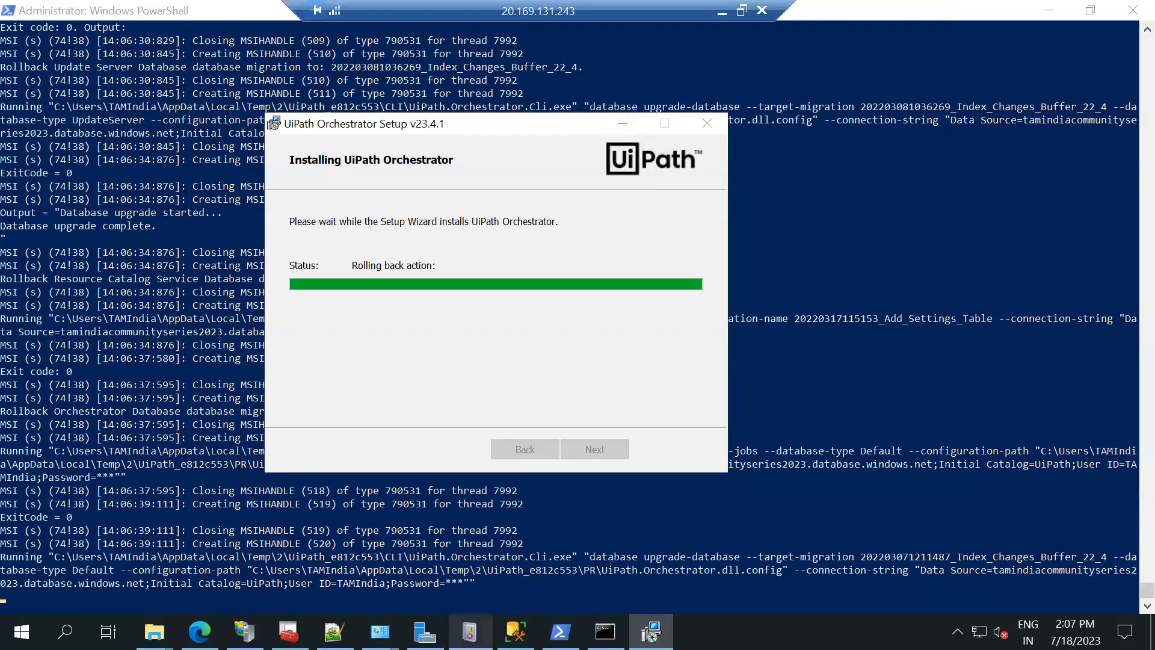
Check Orch-Node1 in IIS Manager, the setup wizard's status and the PowerShell installation log, ending in IIS Manager.
{"action": "left_click", "coordinate": [200, 631]}
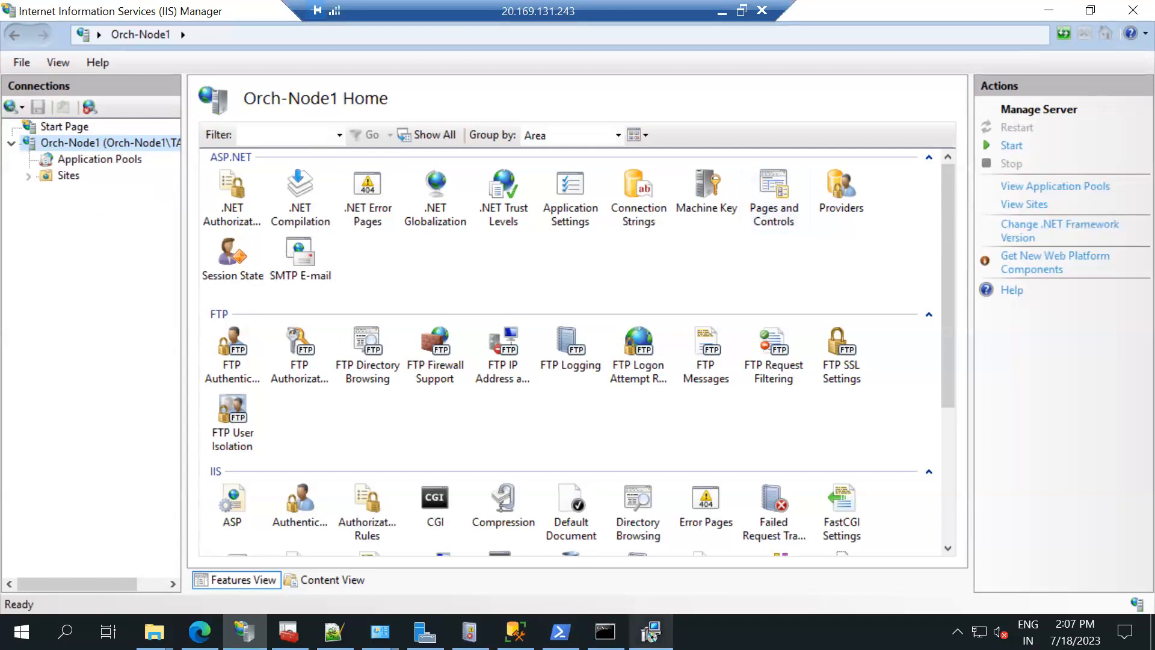
{"action": "left_click", "coordinate": [651, 632]}
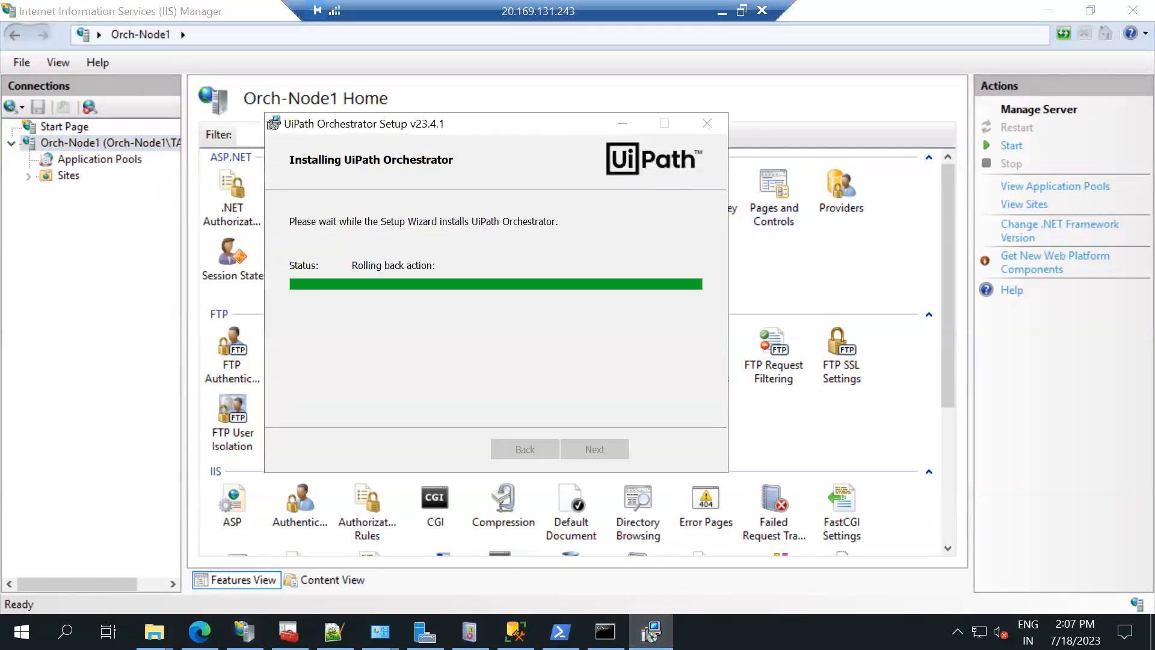
{"action": "left_click", "coordinate": [560, 631]}
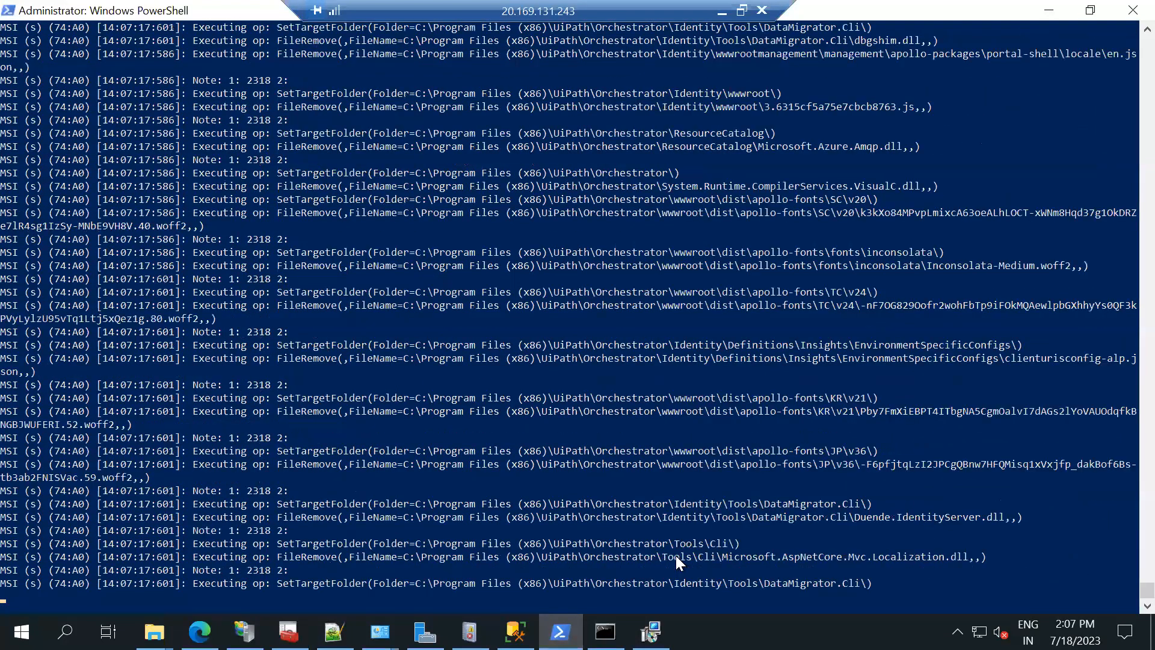
{"action": "key", "text": "alt+Tab"}
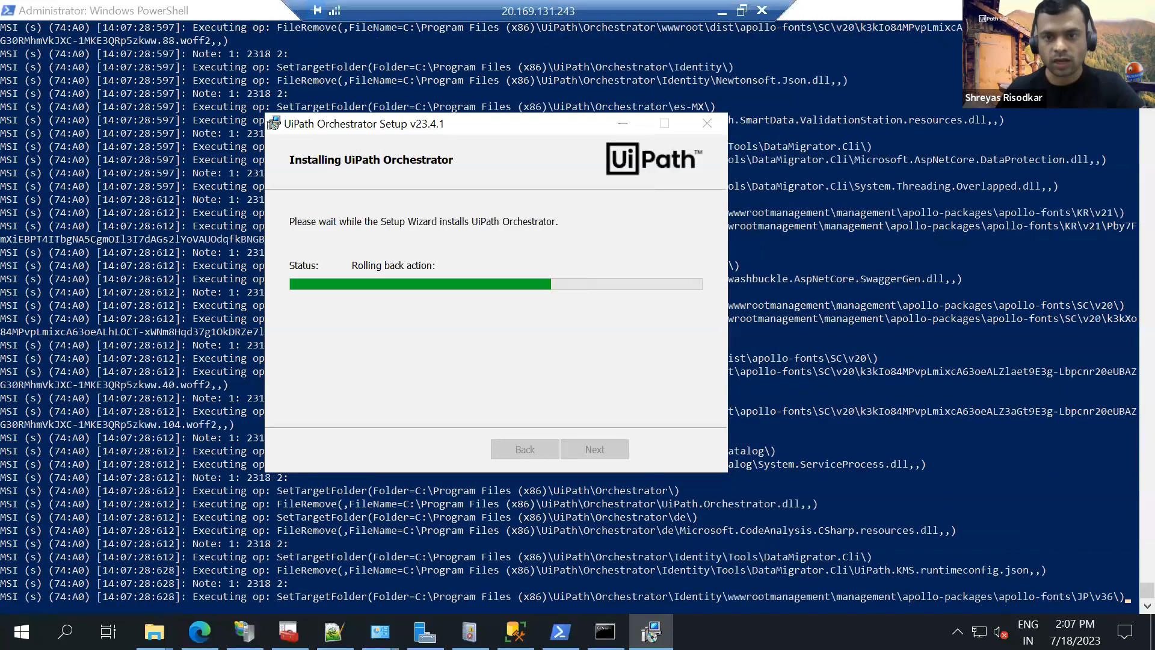
{"action": "key", "text": "alt+Tab"}
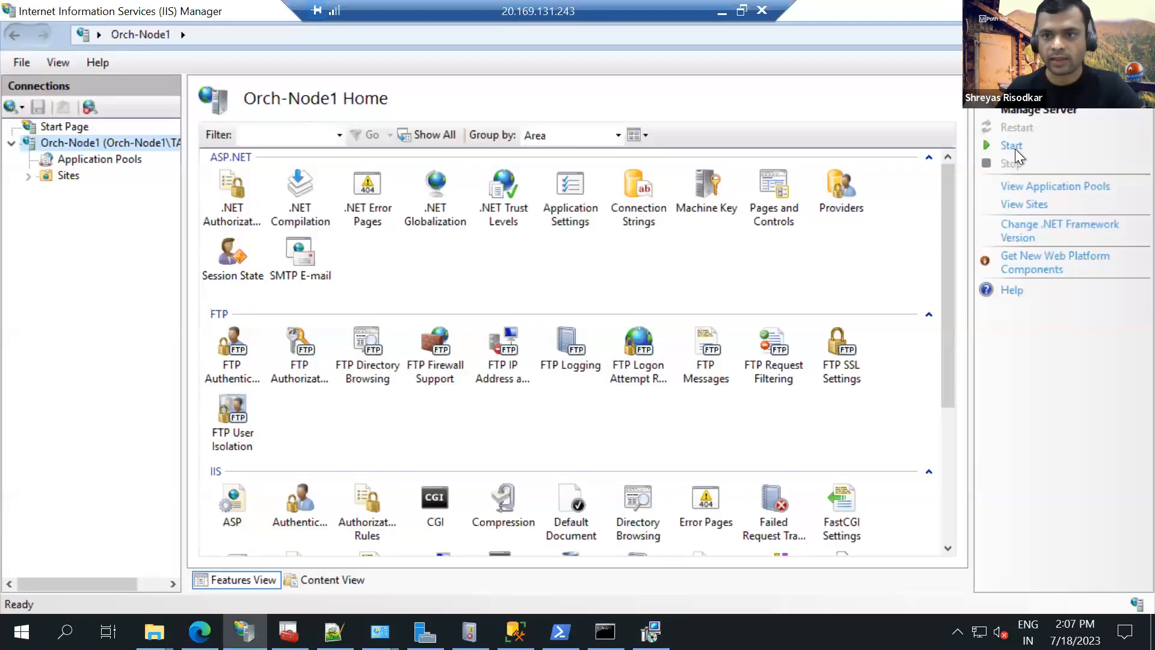